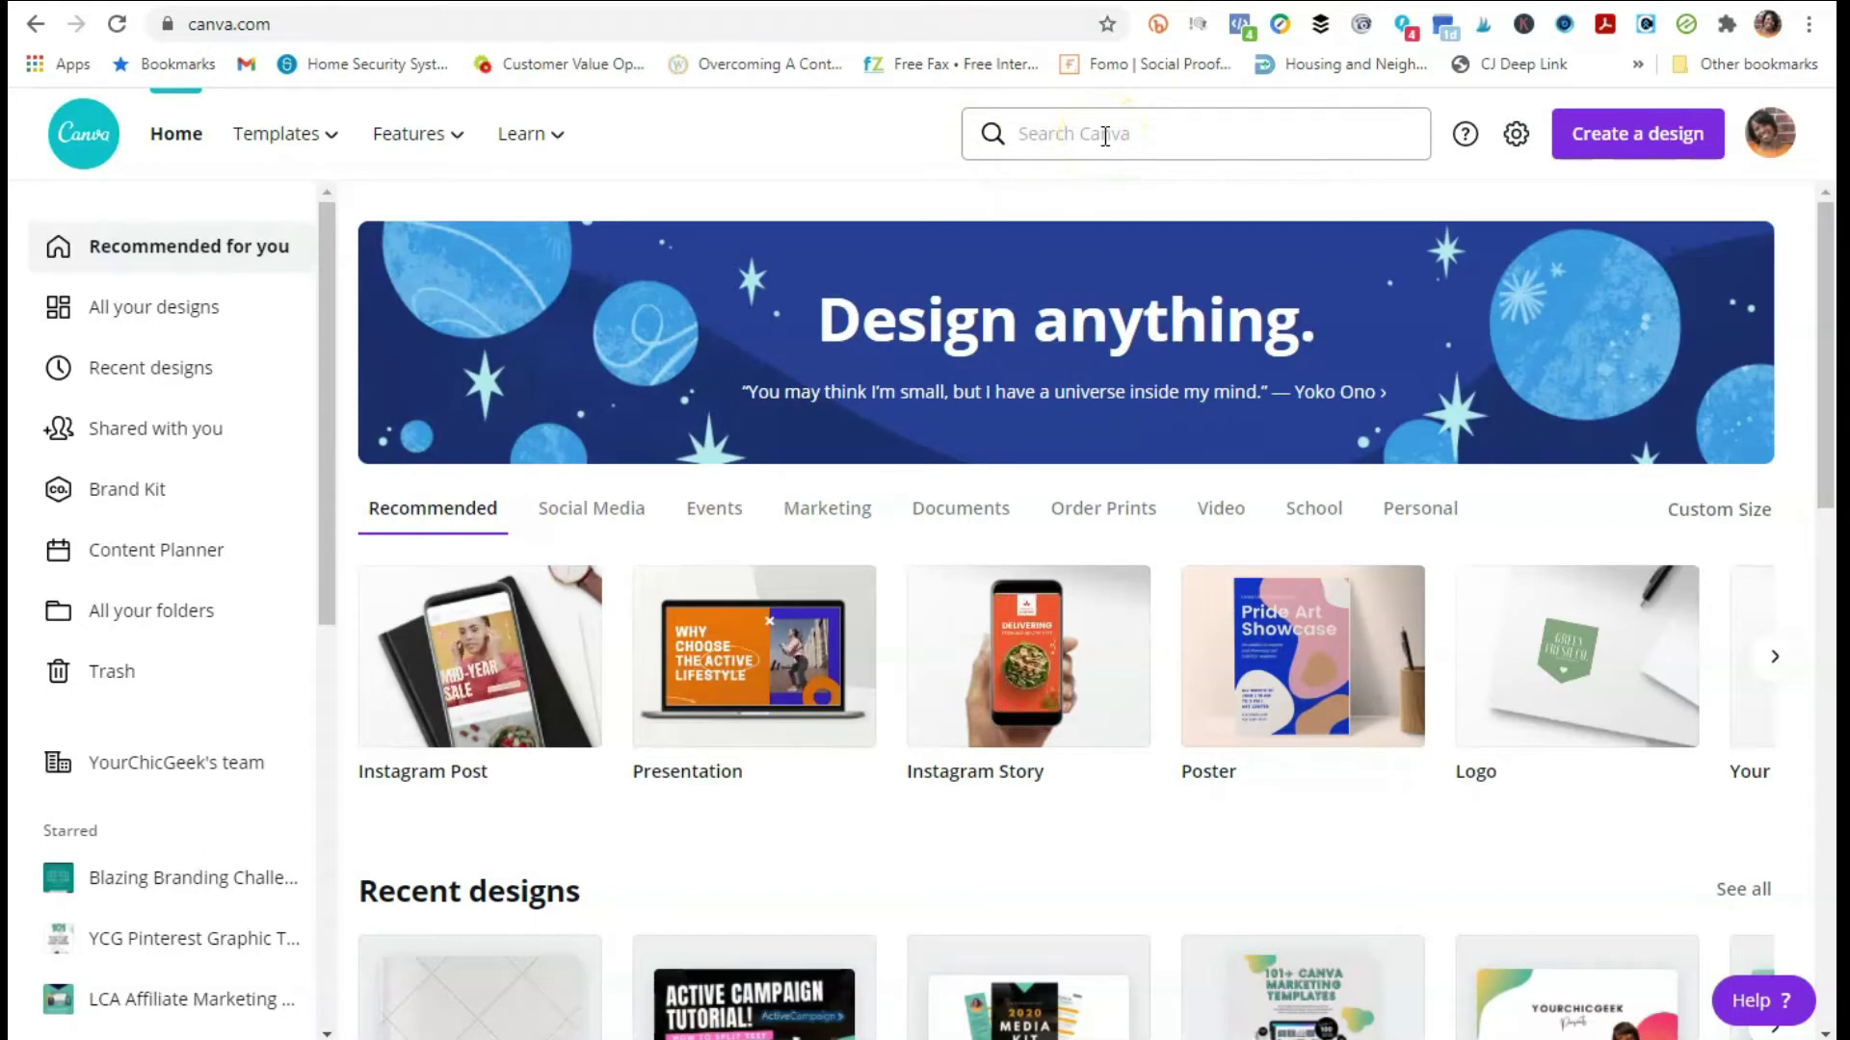
Step: Search Canva for 'youtube' and open the YouTube Thumbnail templates
left_click(1138, 134)
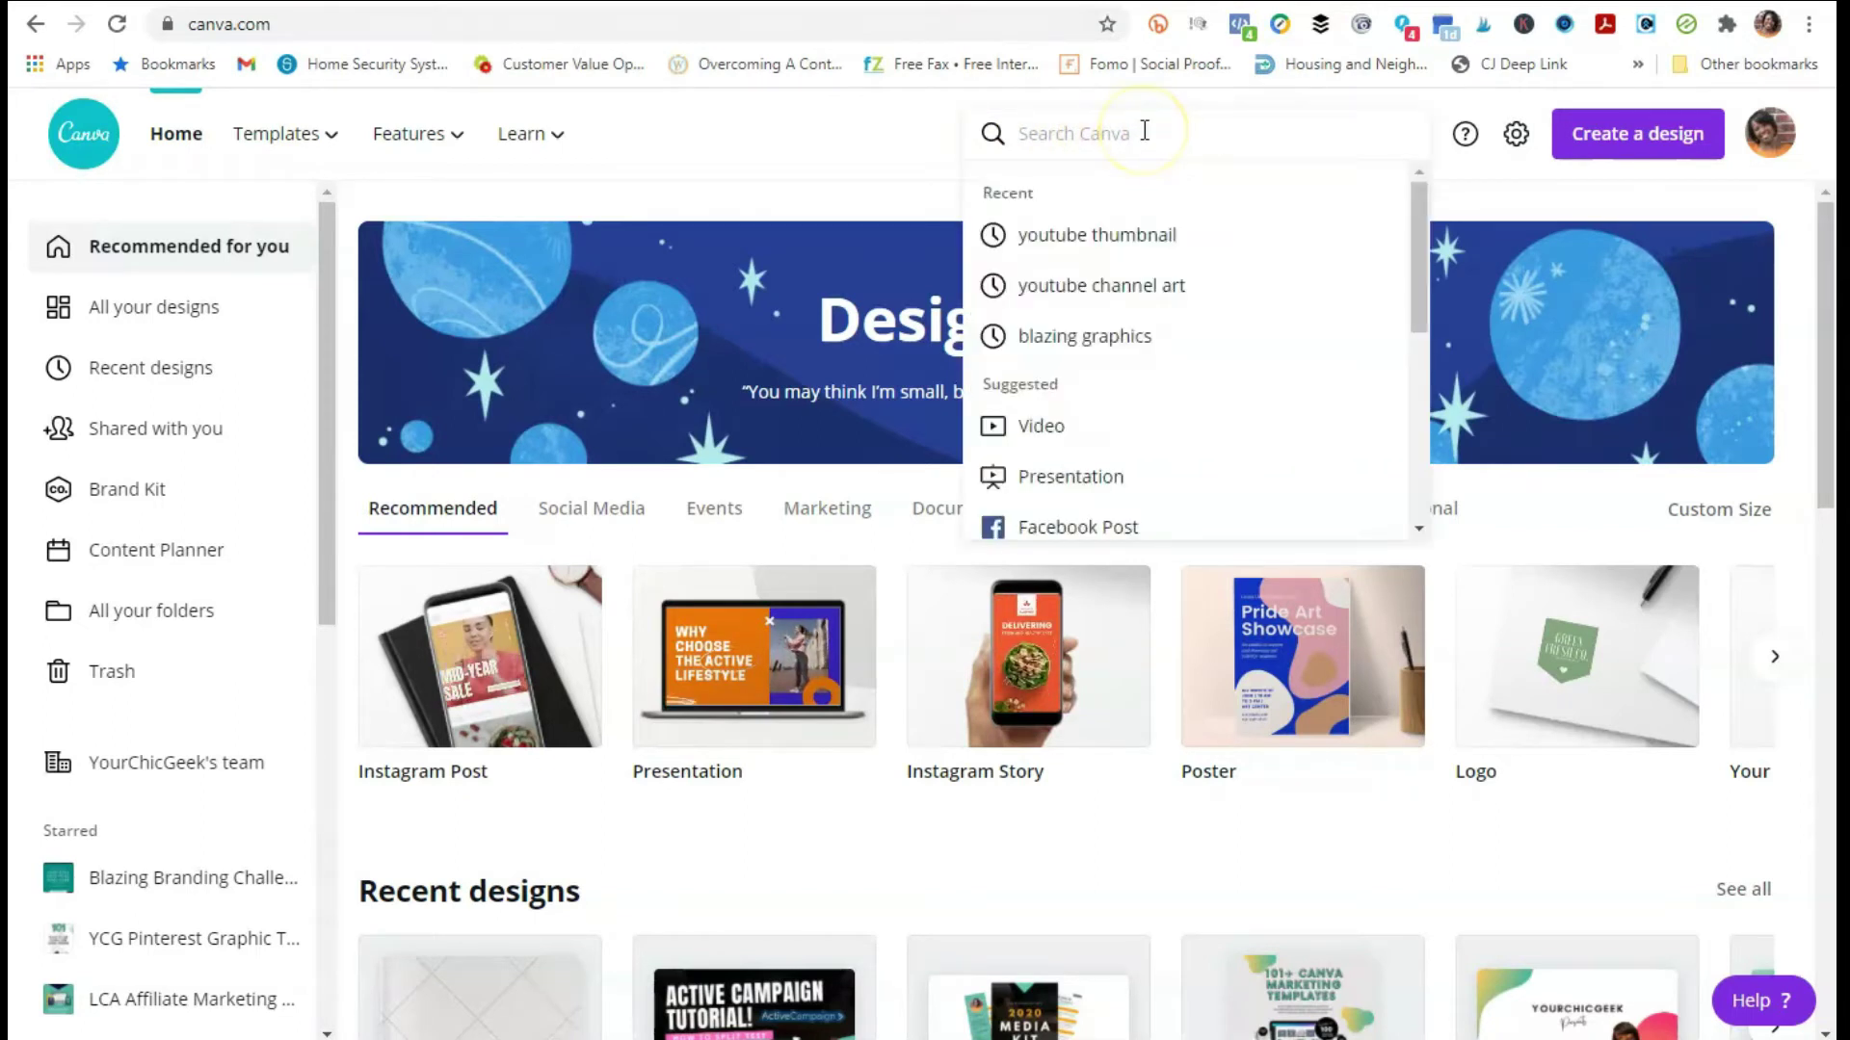
type("youtube")
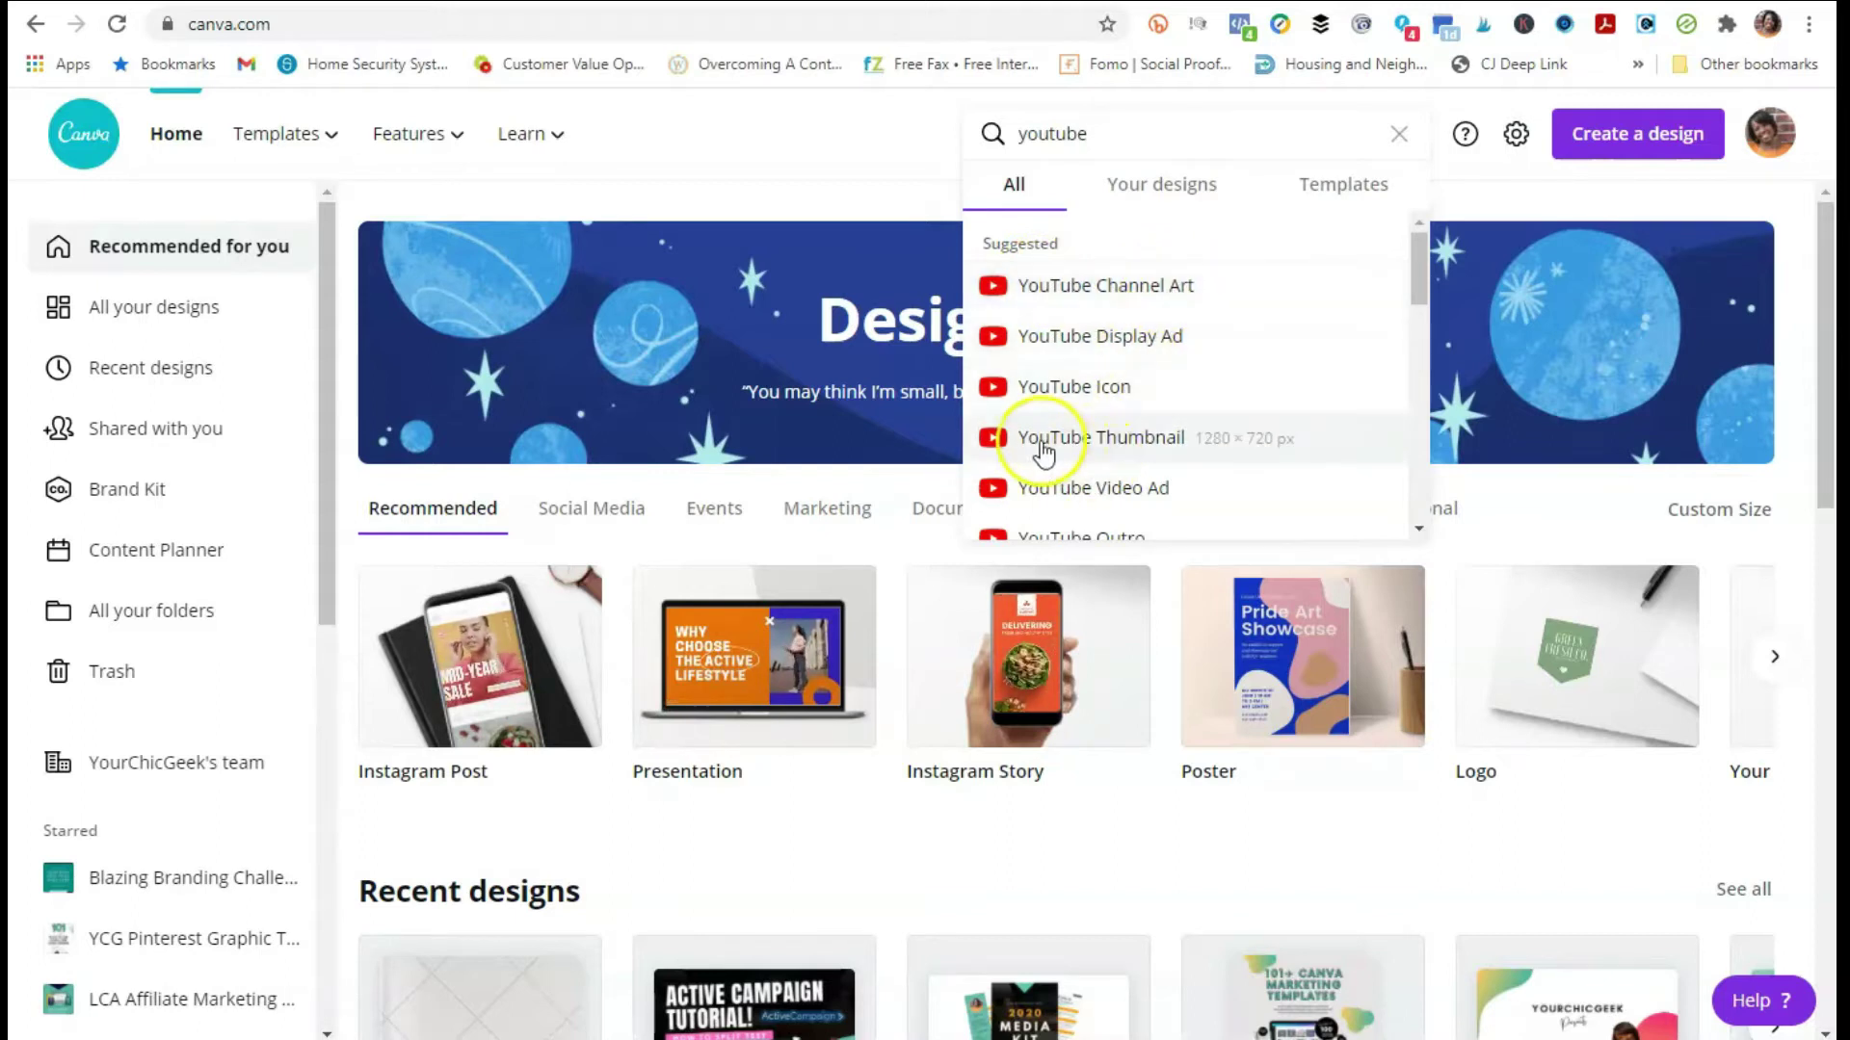
left_click(1129, 448)
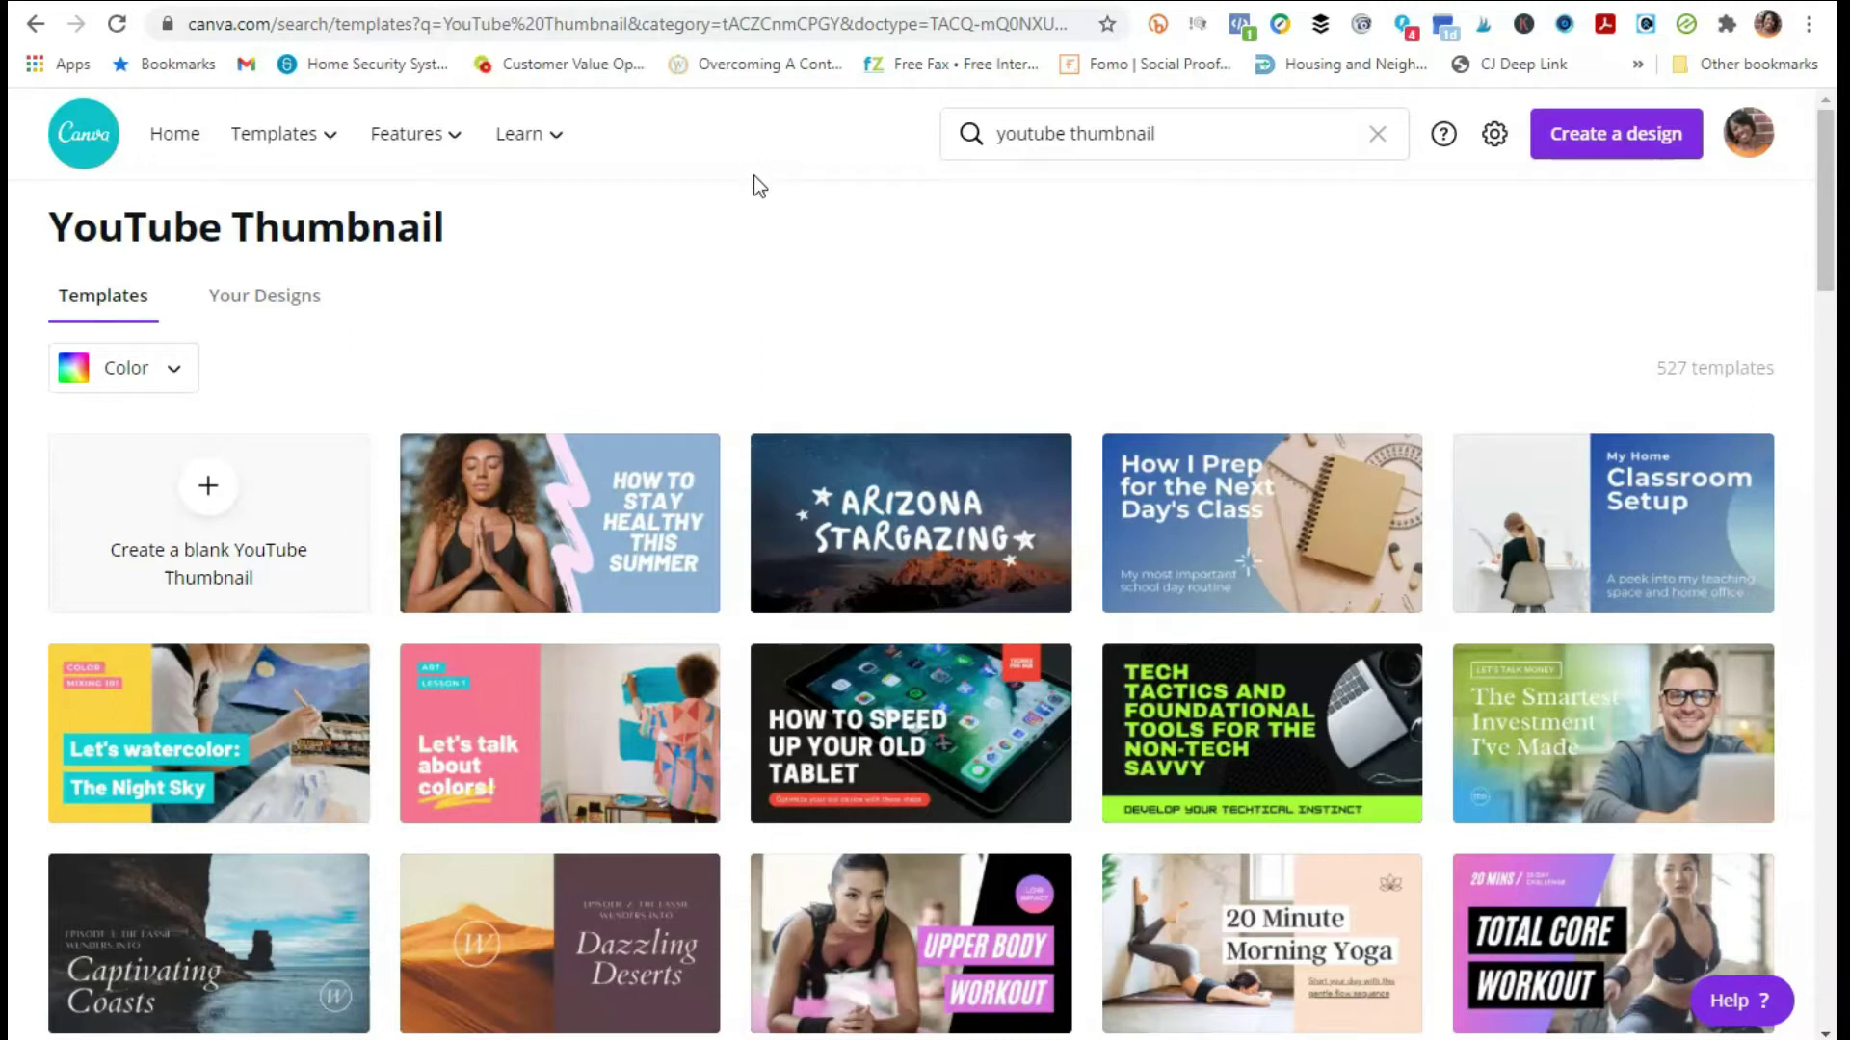
Step: Scroll the templates and open 'How I Became Professional Illustrator' as a new design
scroll(753, 177, "down", 3)
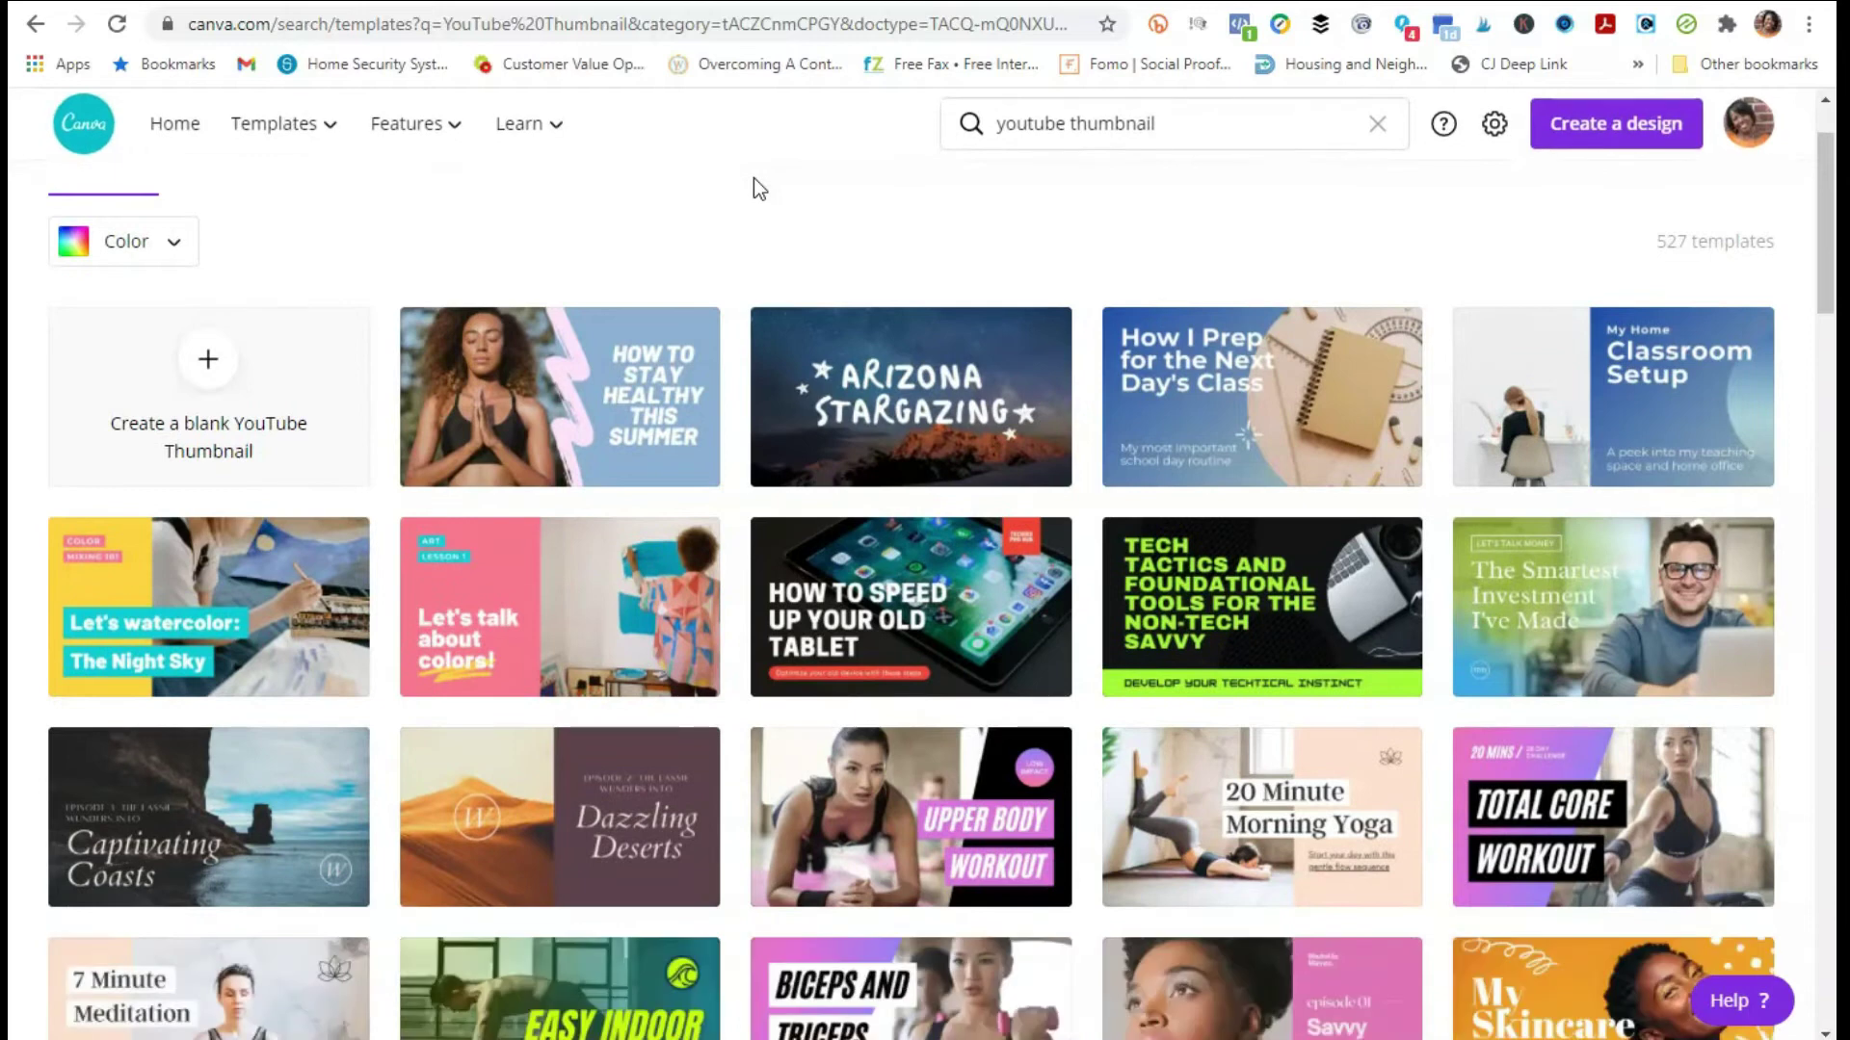
scroll(754, 181, "down", 10)
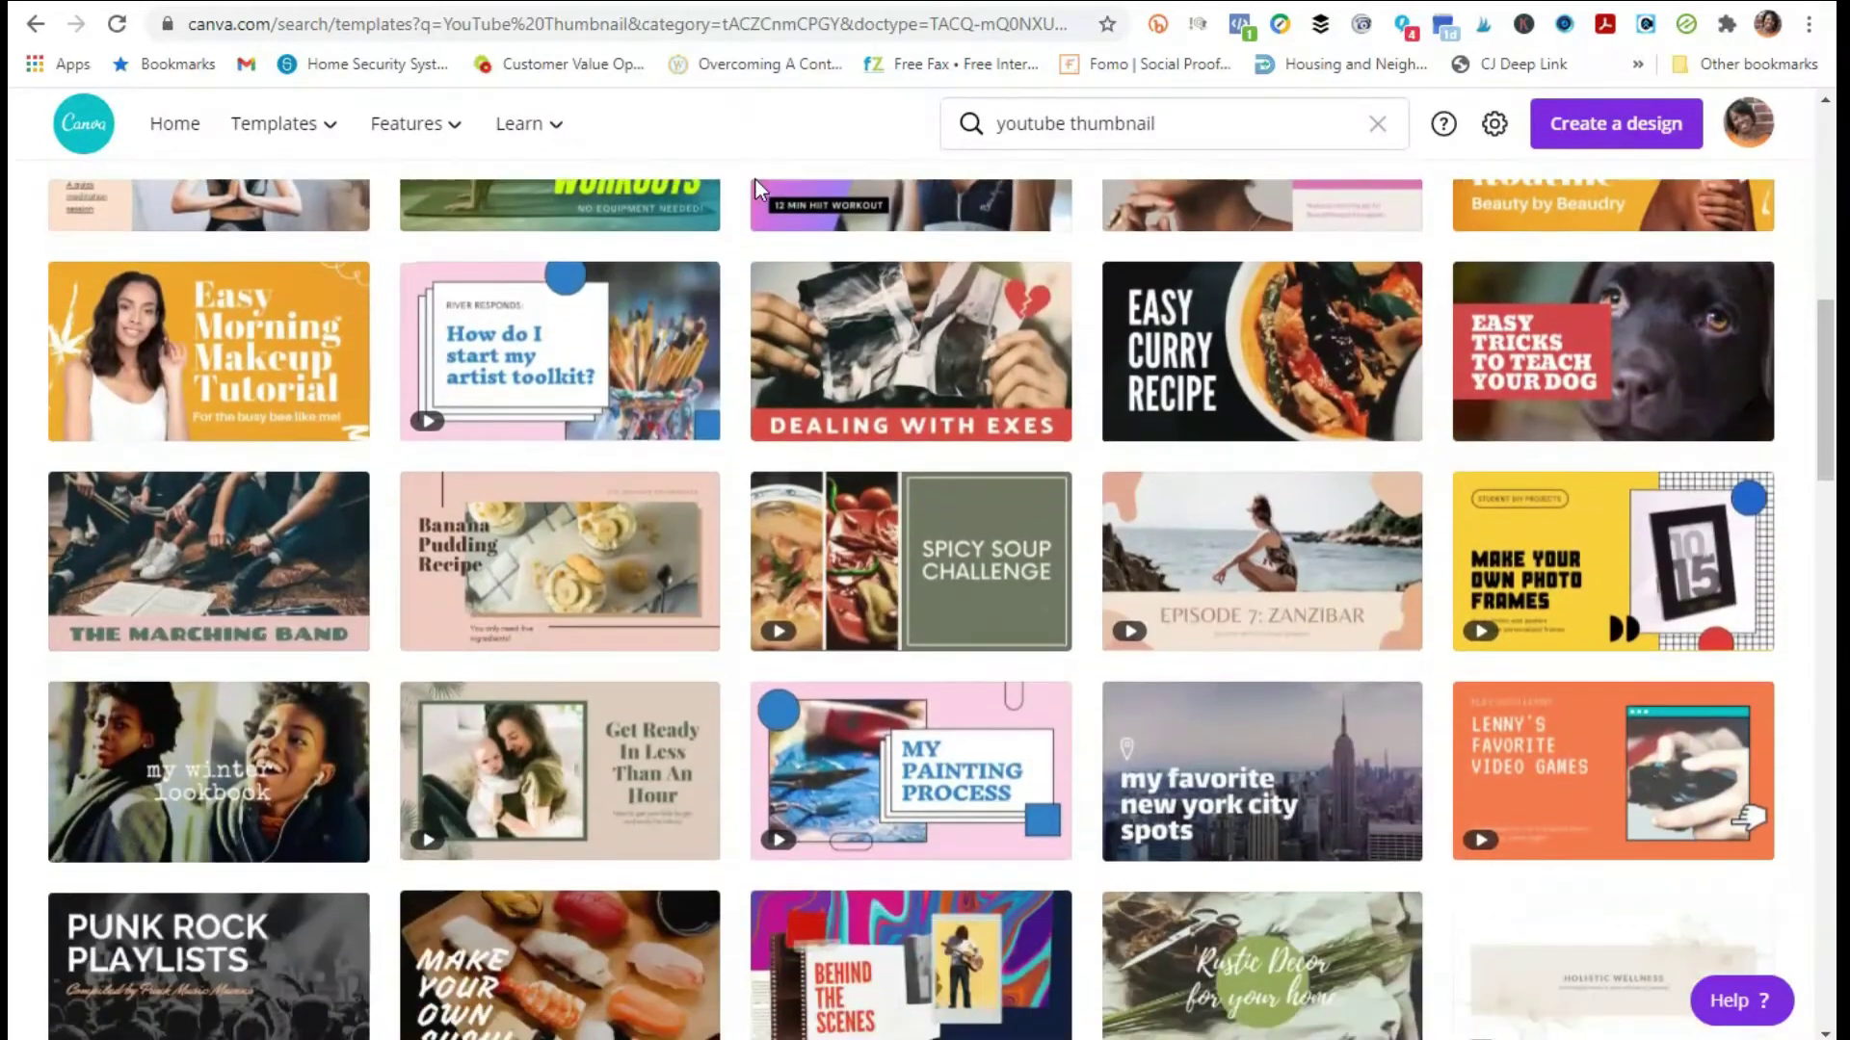
scroll(755, 193, "down", 10)
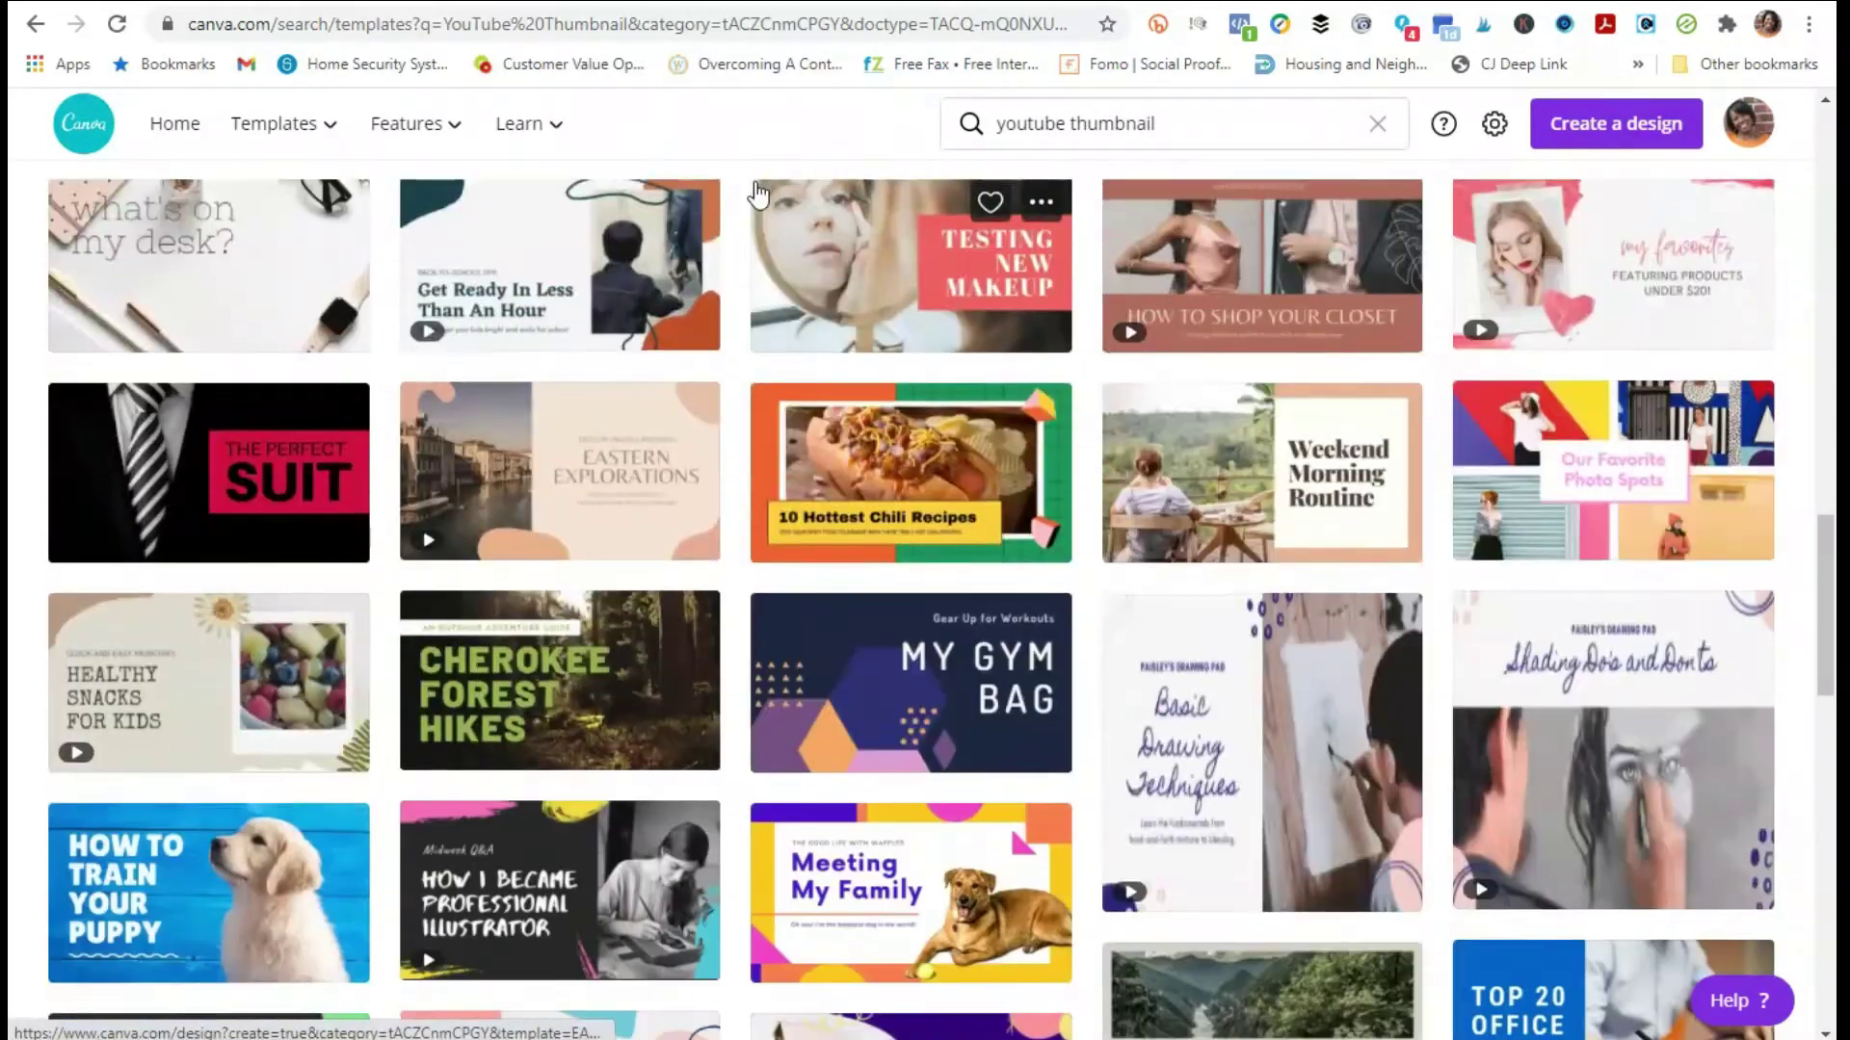
scroll(757, 194, "down", 1)
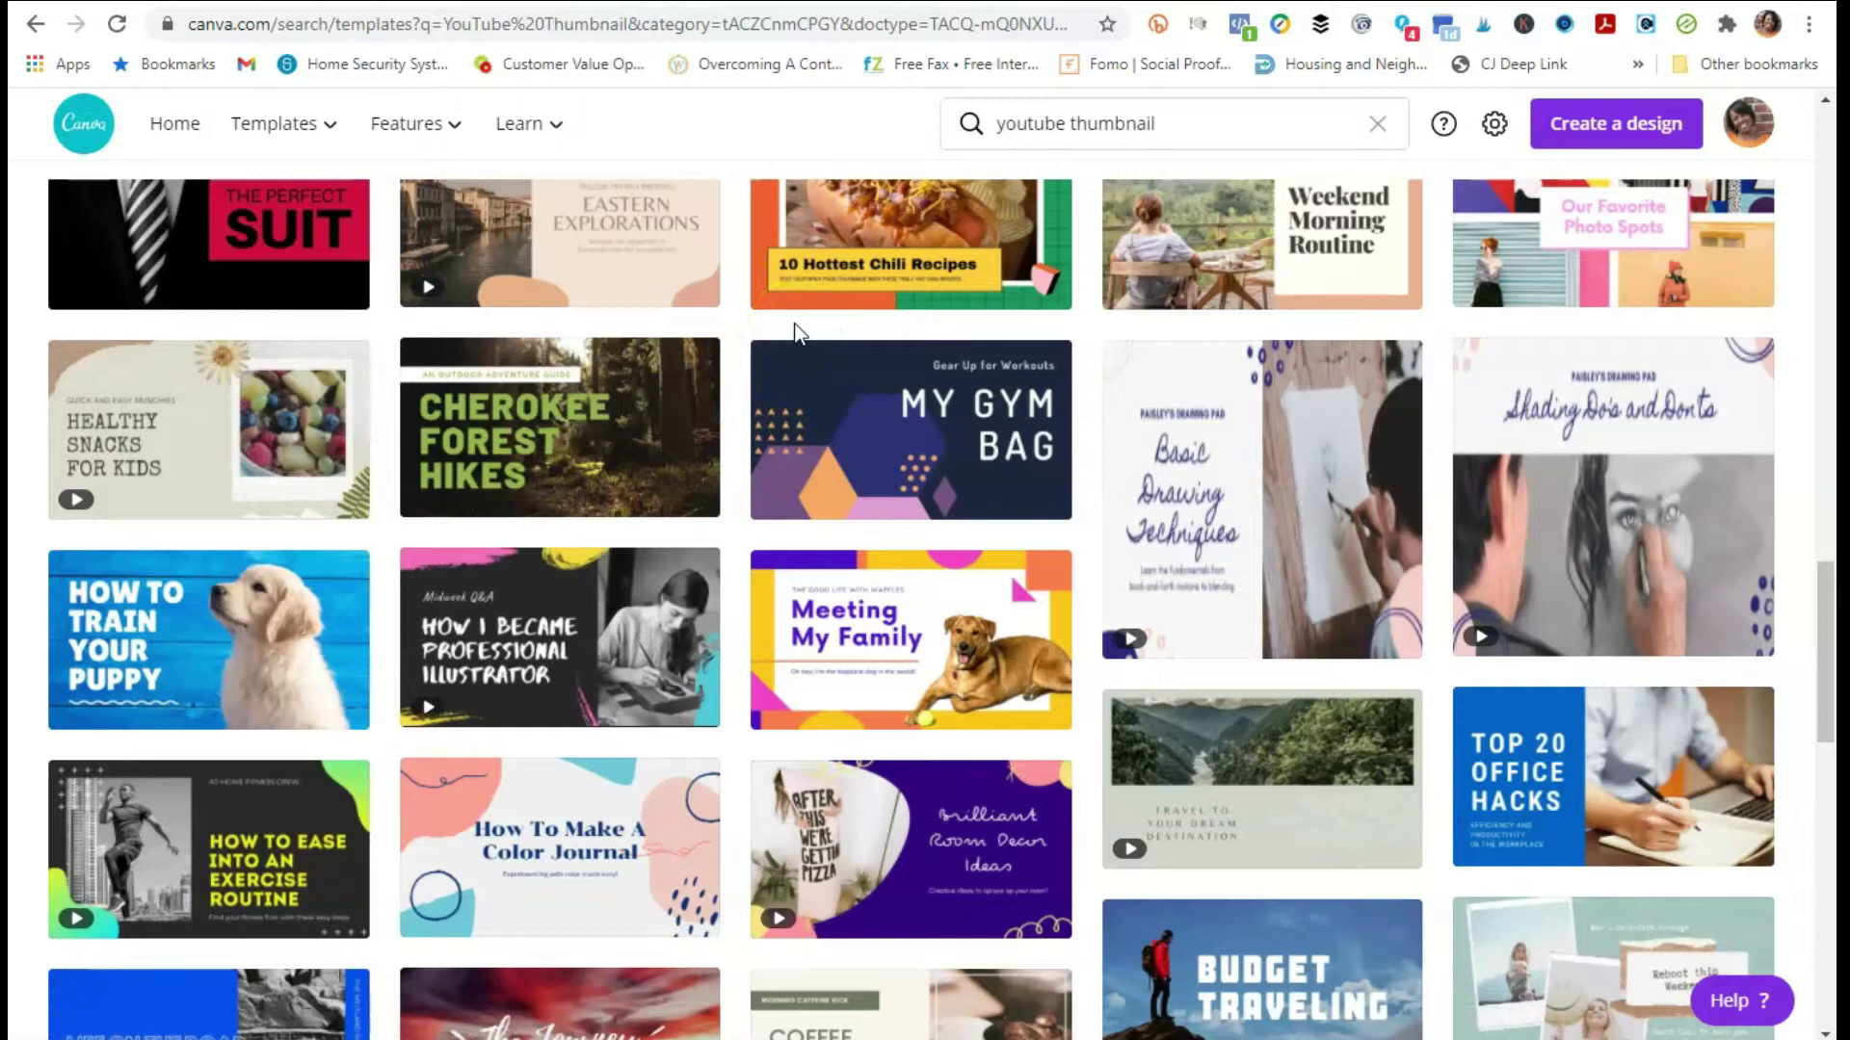
mouse_move(457, 676)
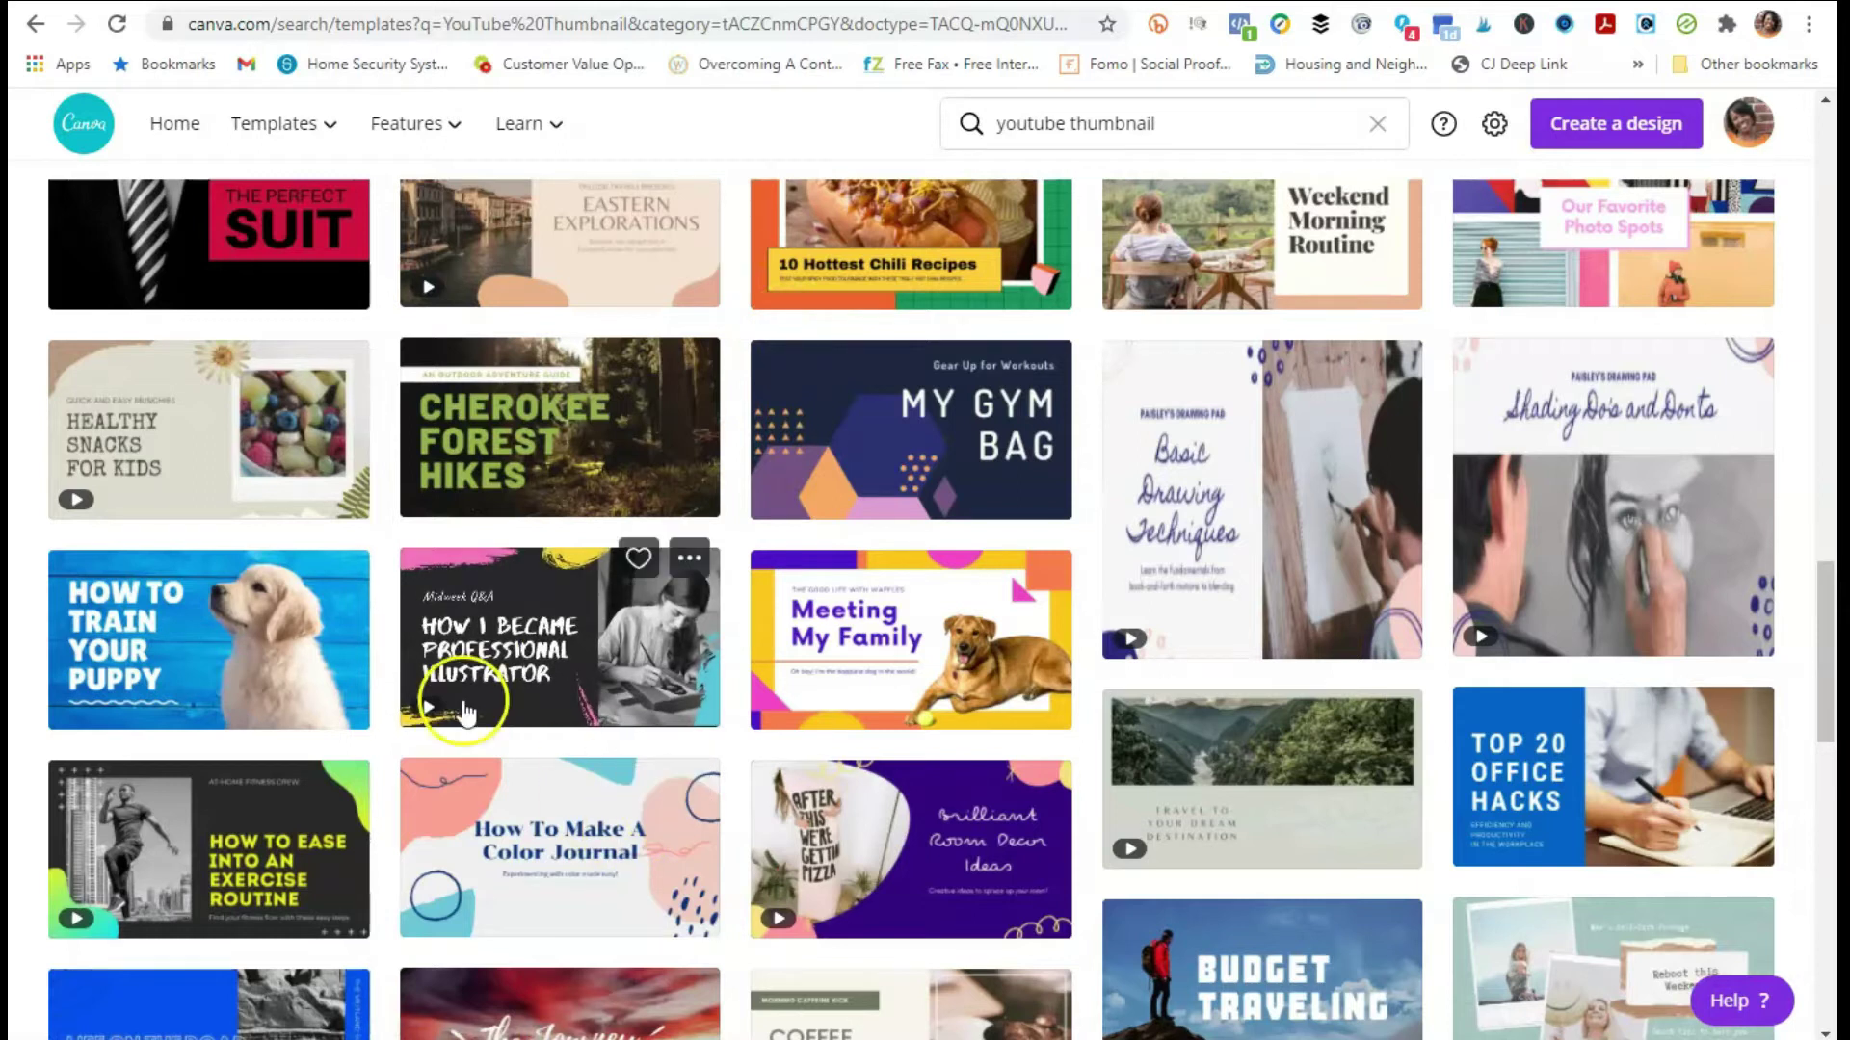
left_click(513, 663)
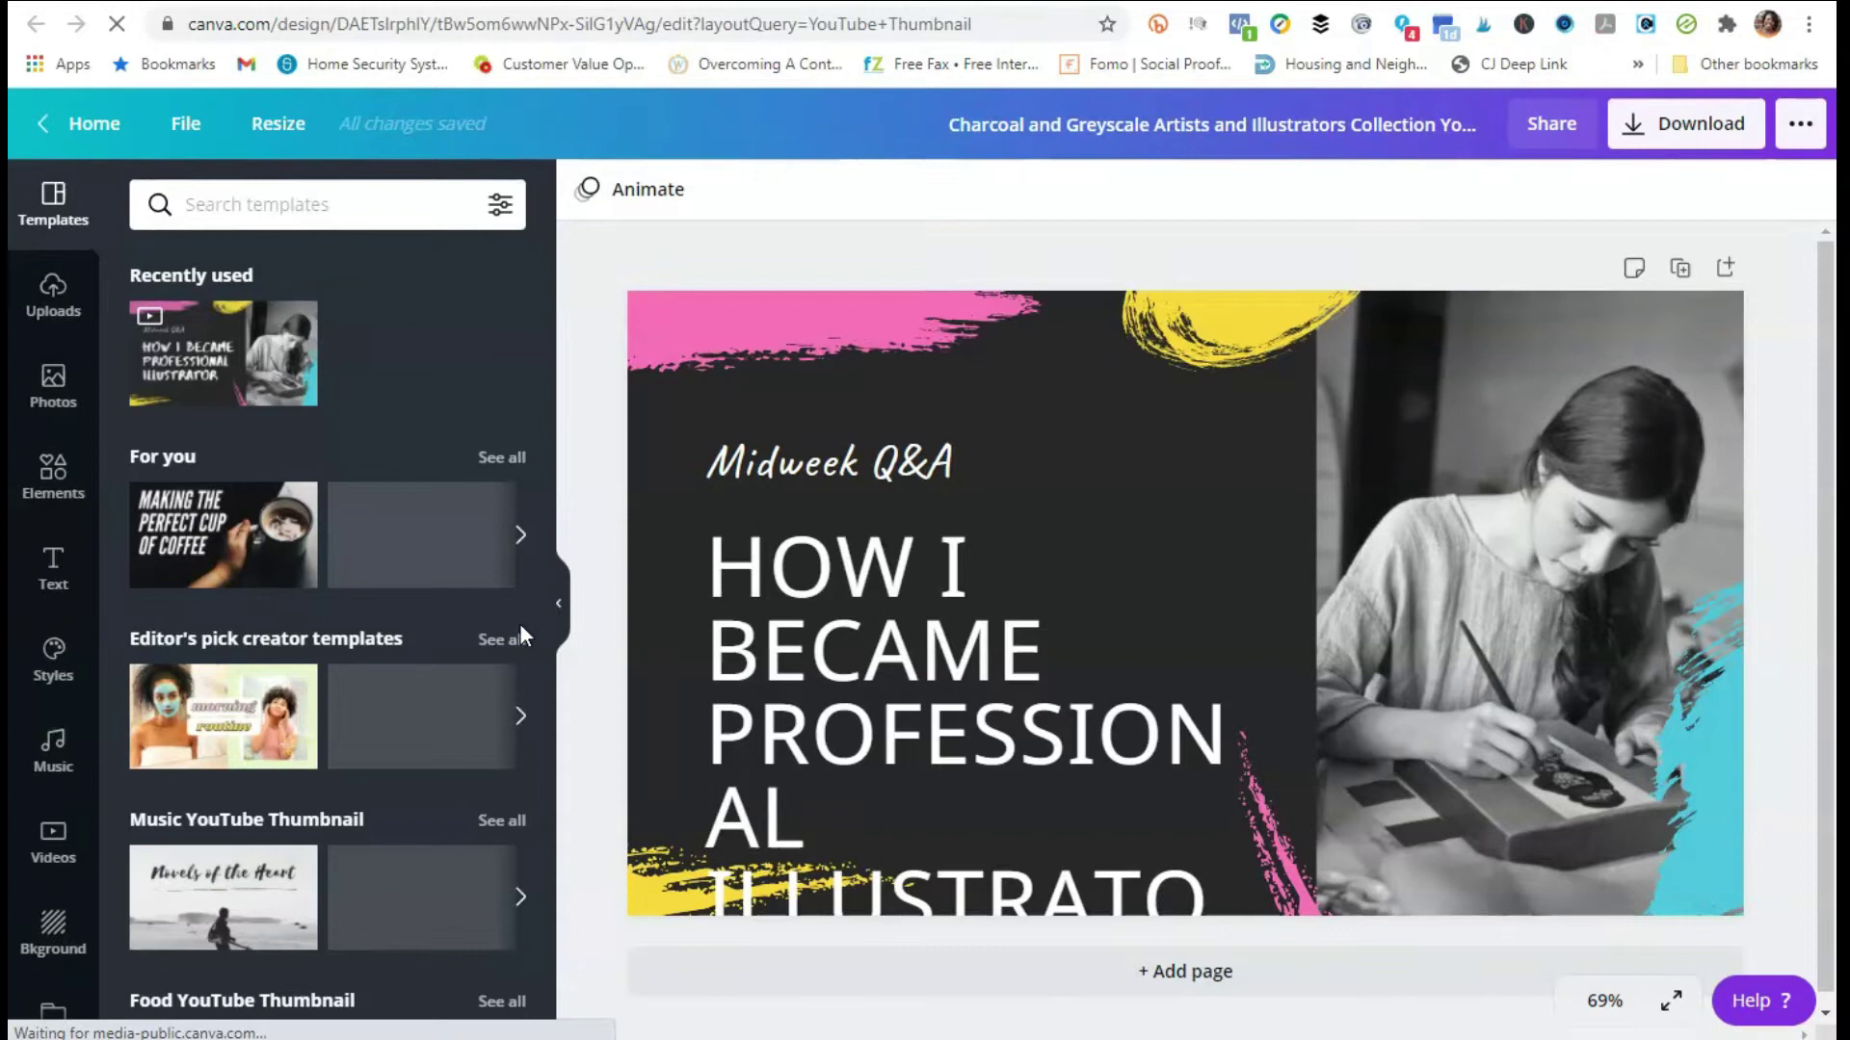
Step: Replace the design title with 'YourChicGeek Youtube Thumbnail'
left_click(1484, 124)
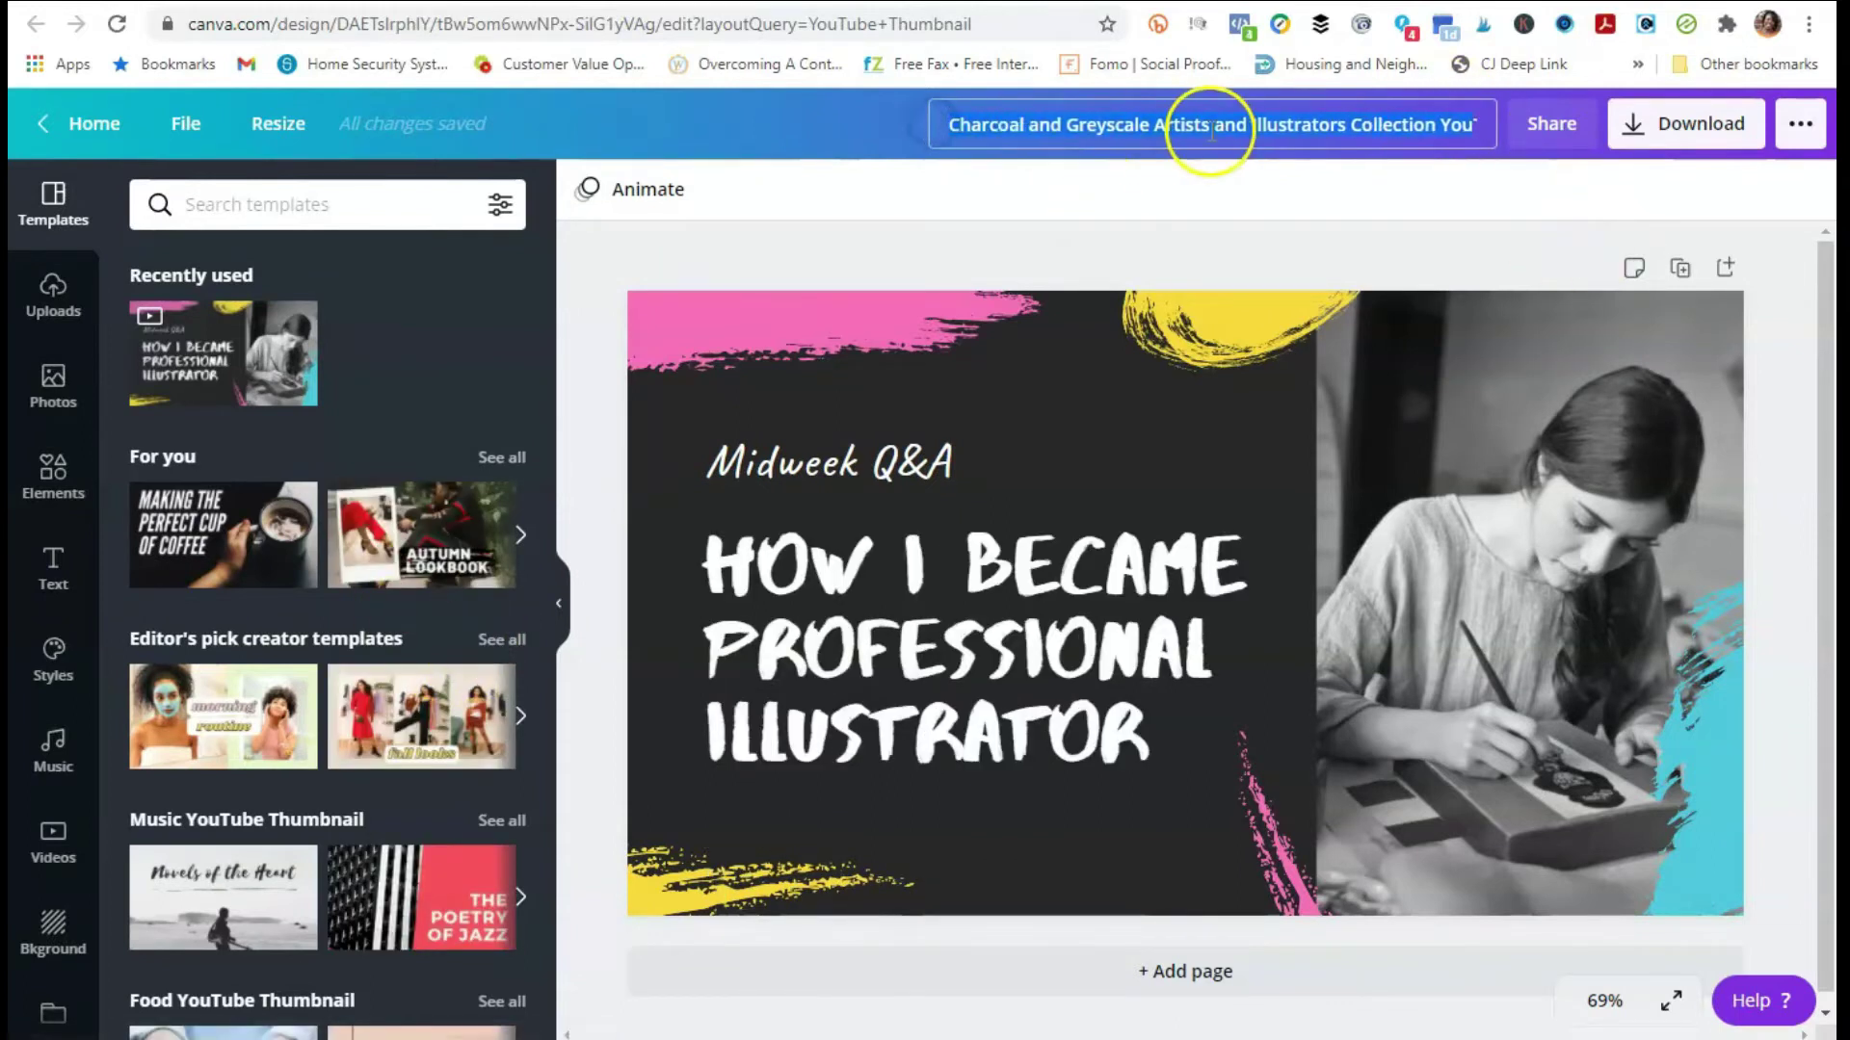
key("Delete")
key("ctrl+a")
key("Delete")
type("YourChicGee")
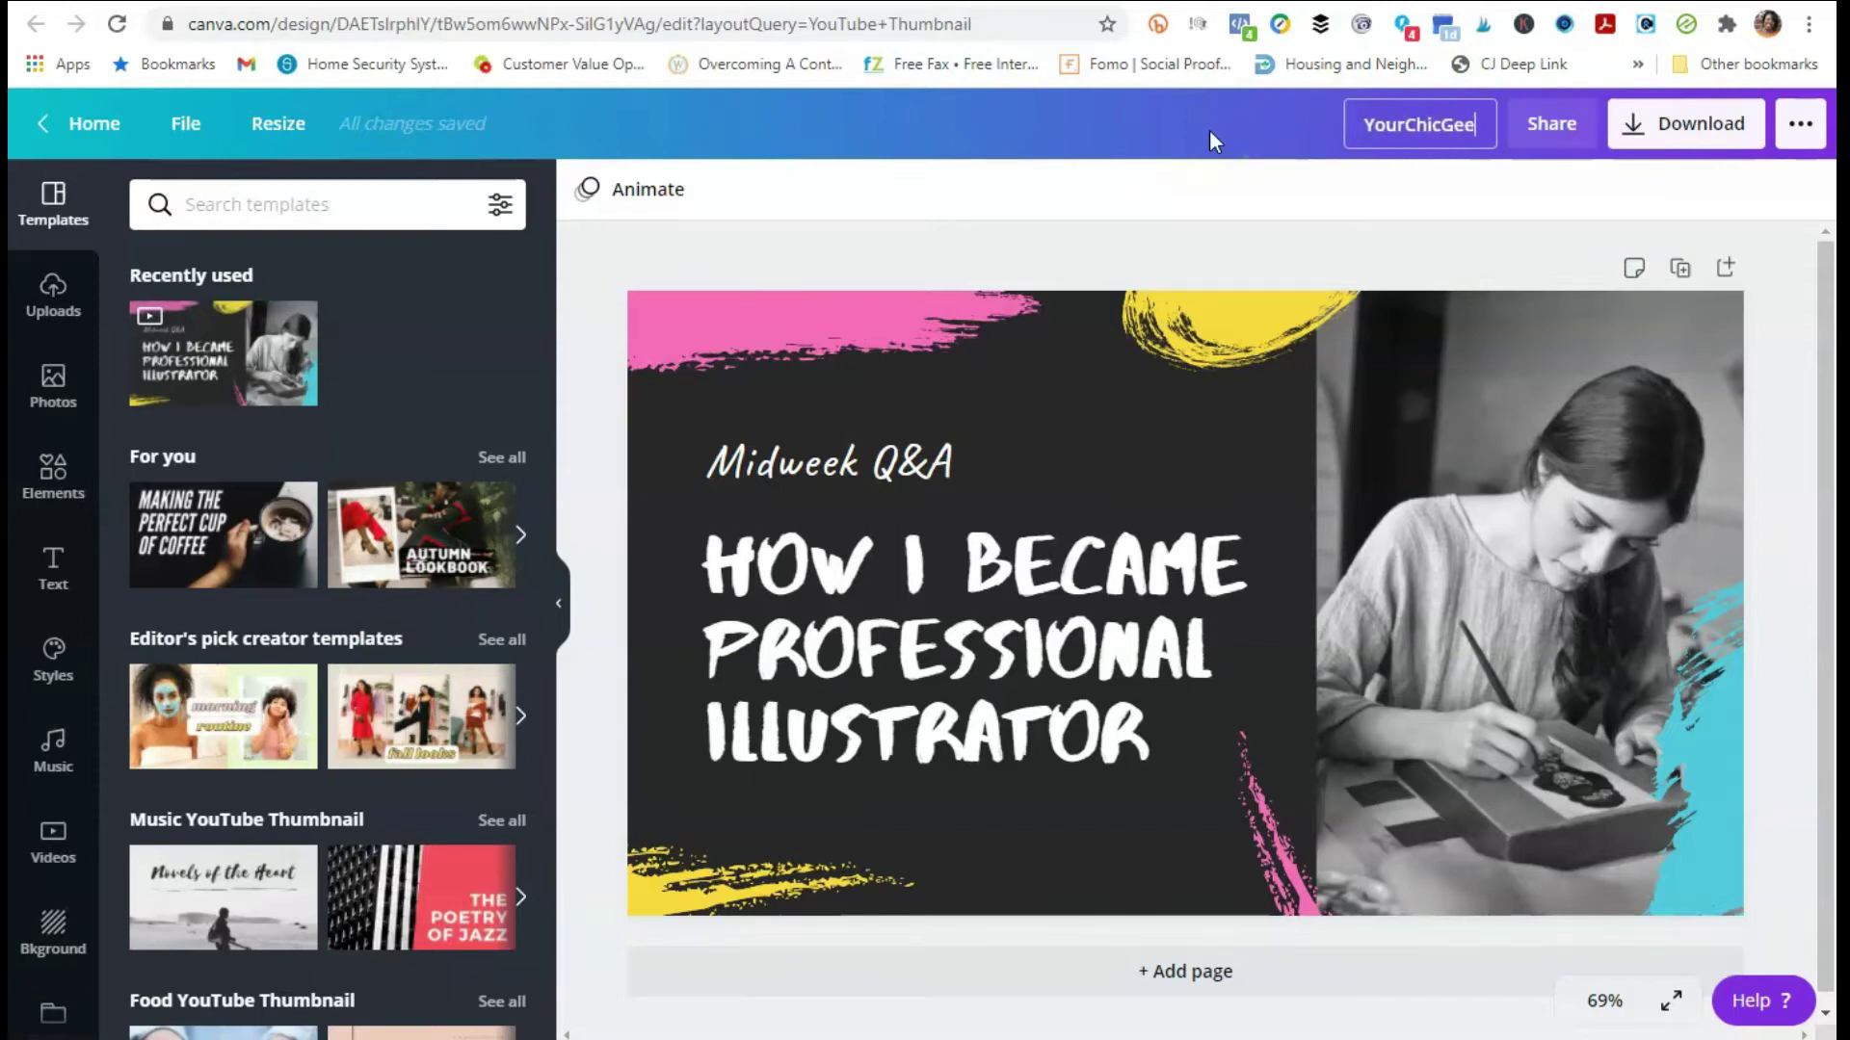
type("k Thumbnail You")
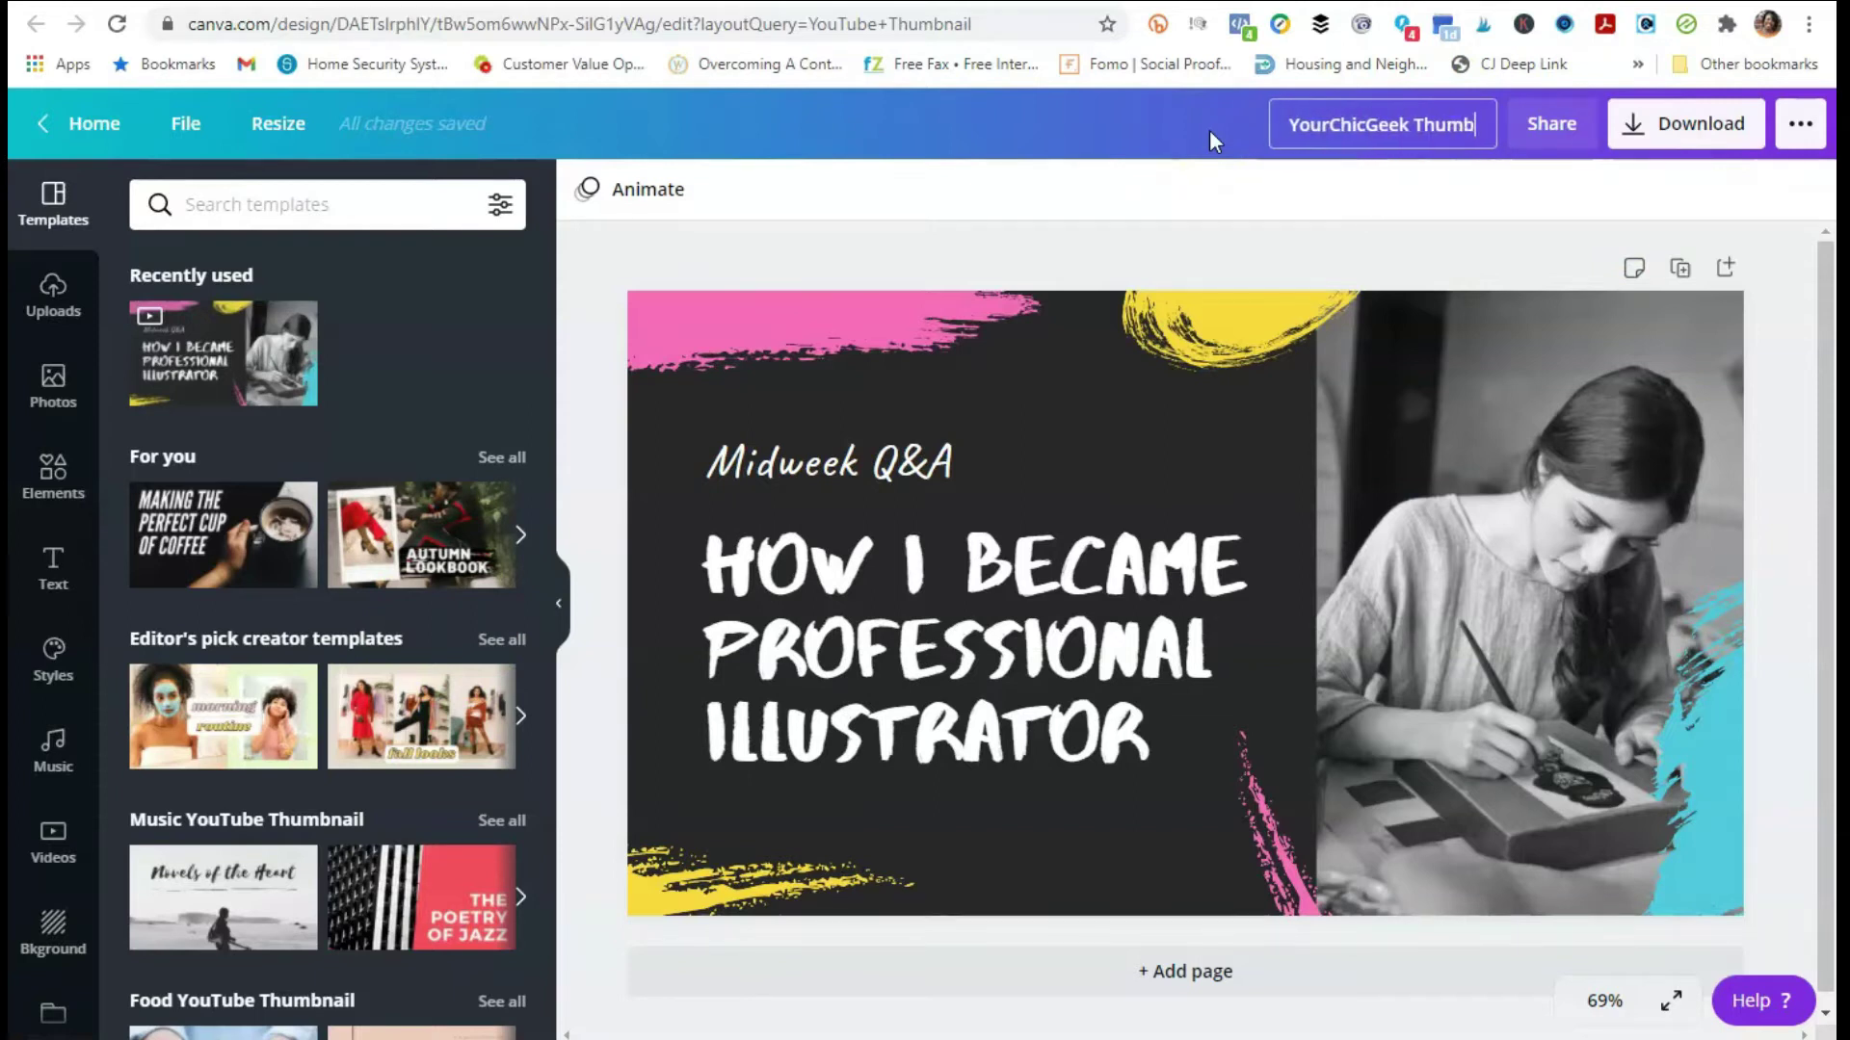
key("BackSpace")
key("BackSpace")
key("BackSpace")
key("BackSpace")
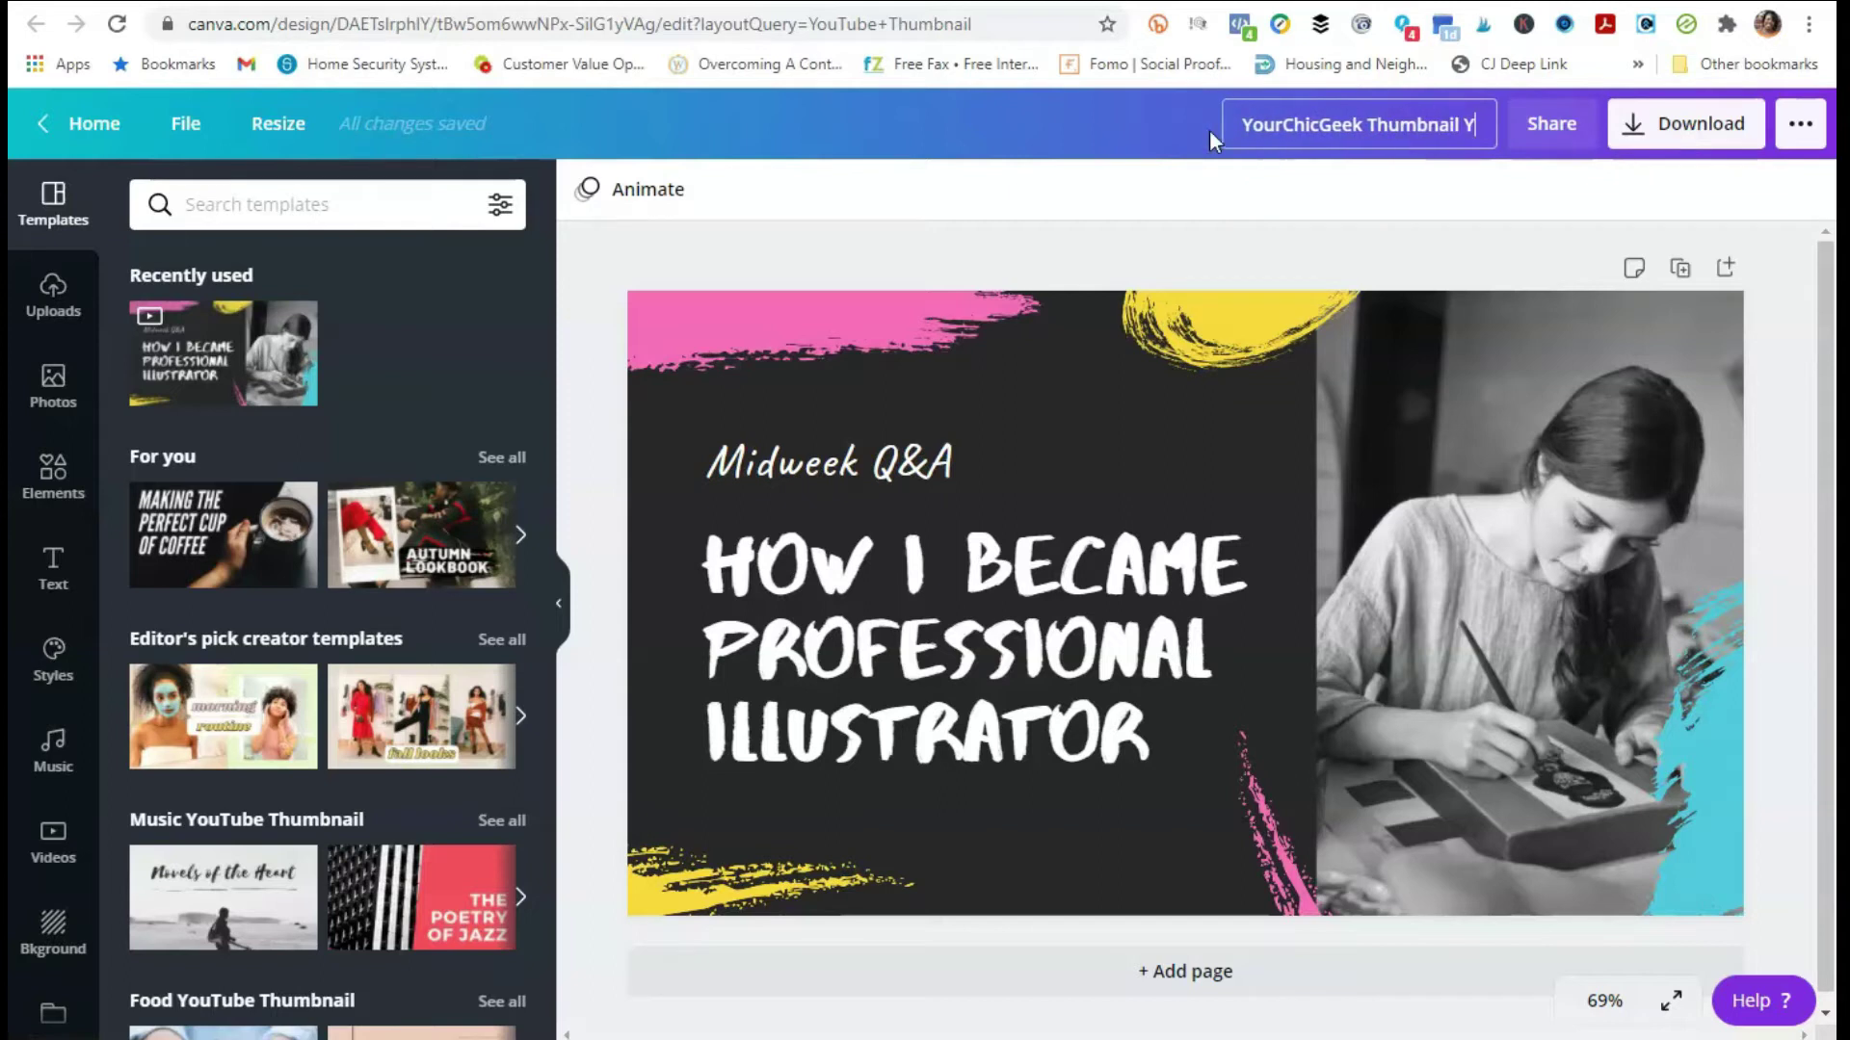
left_click(1360, 113)
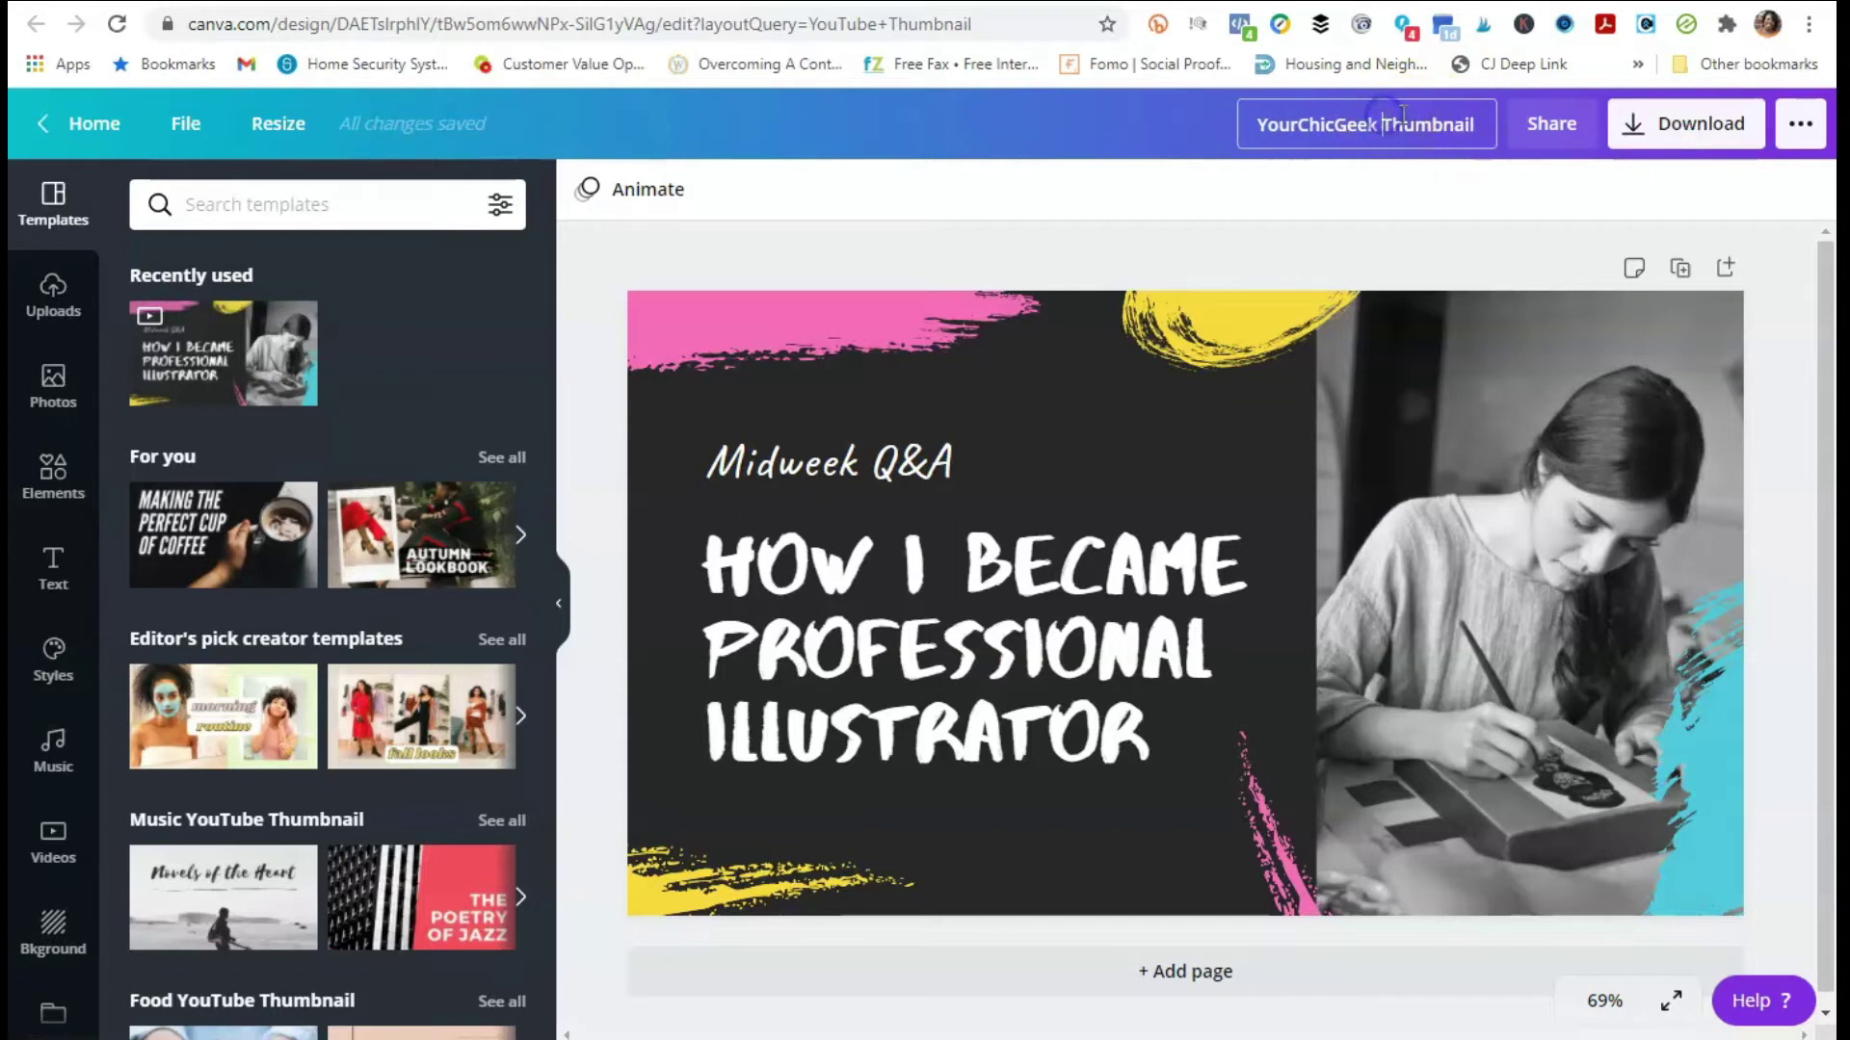
type("Youtube")
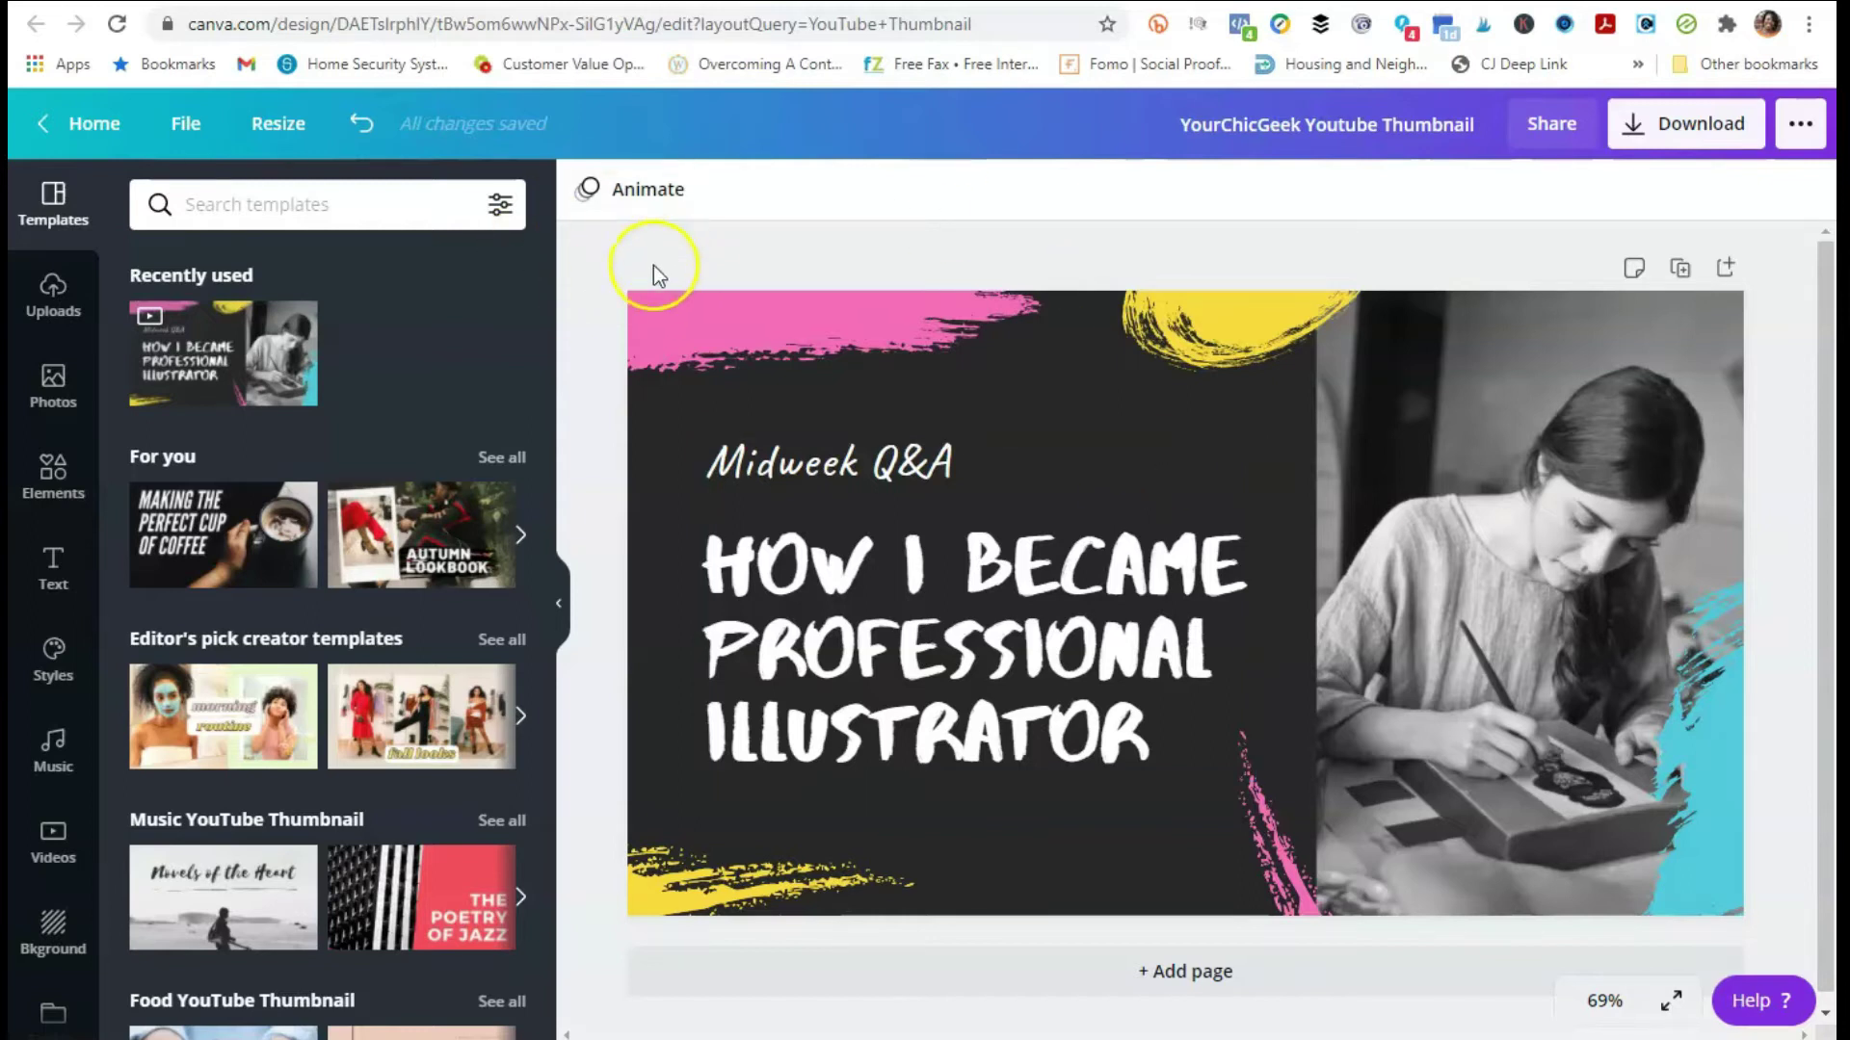
Step: Recolour the top-left pink brush stroke with the Color Scheme #2 pink
left_click(1075, 302)
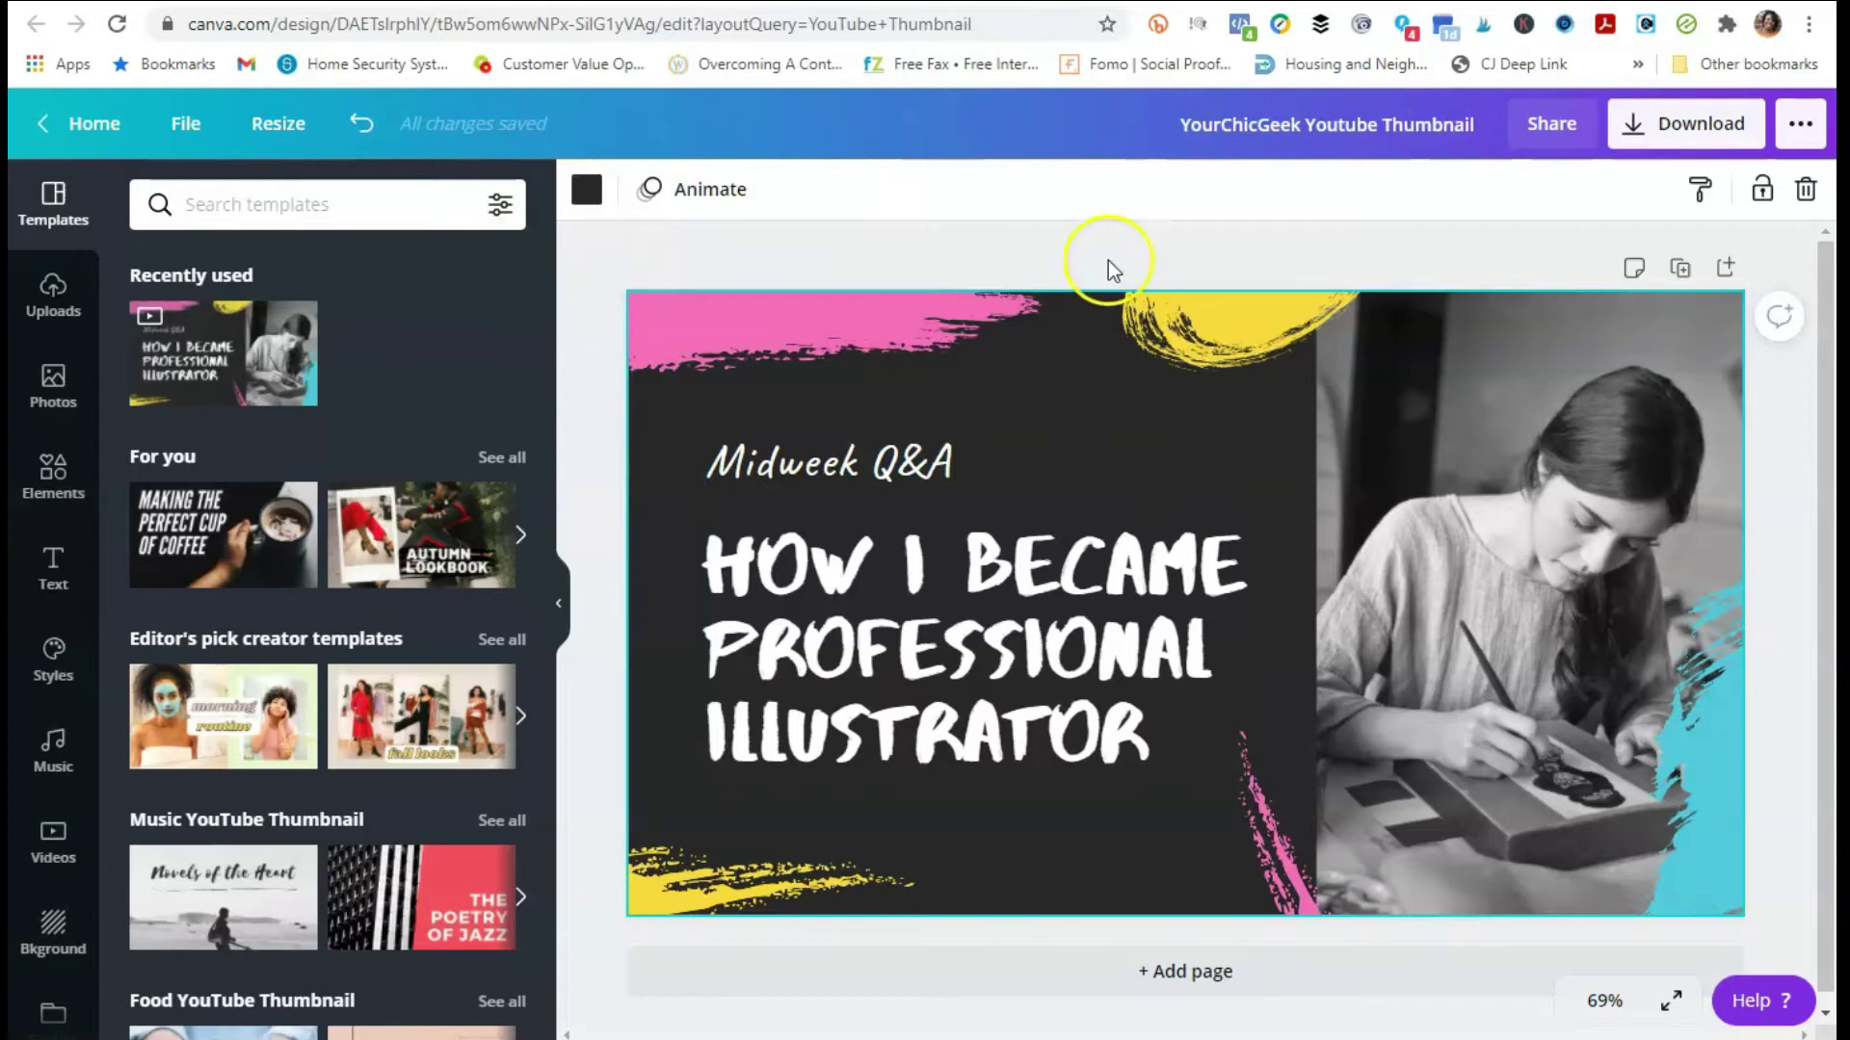
left_click(655, 321)
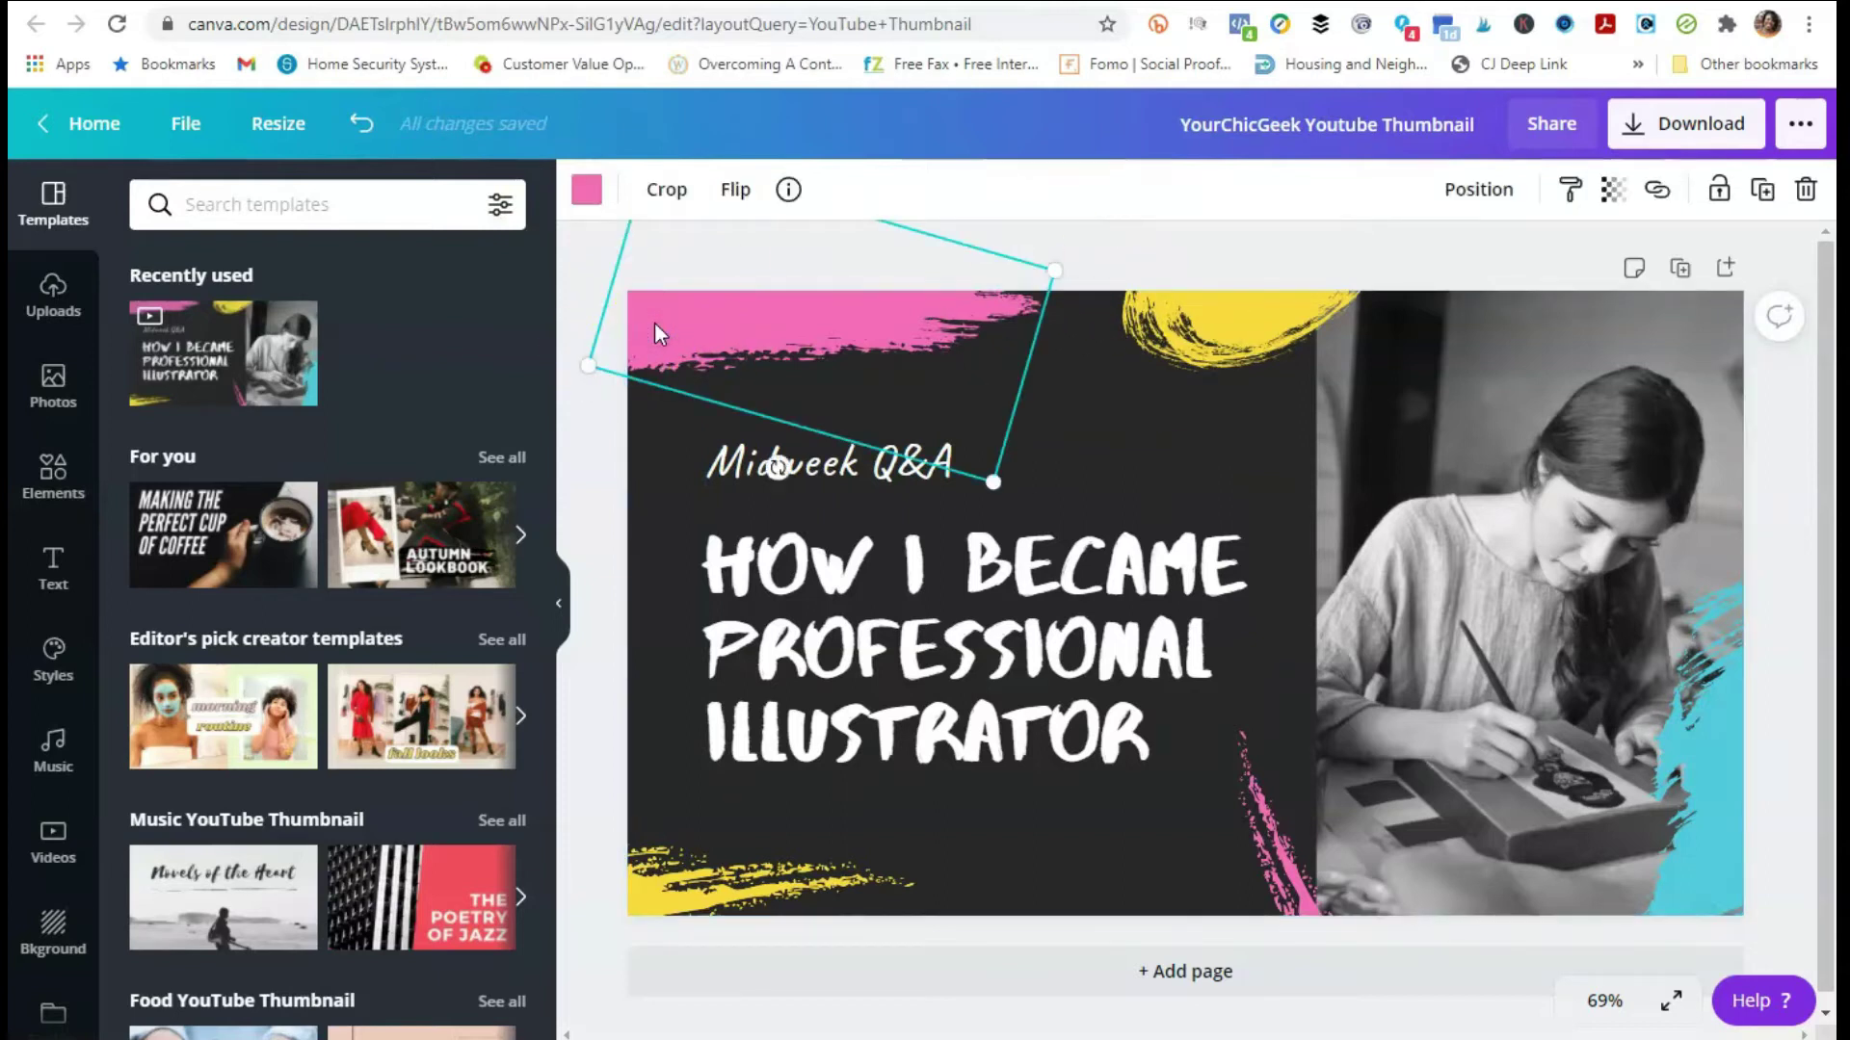
left_click(585, 191)
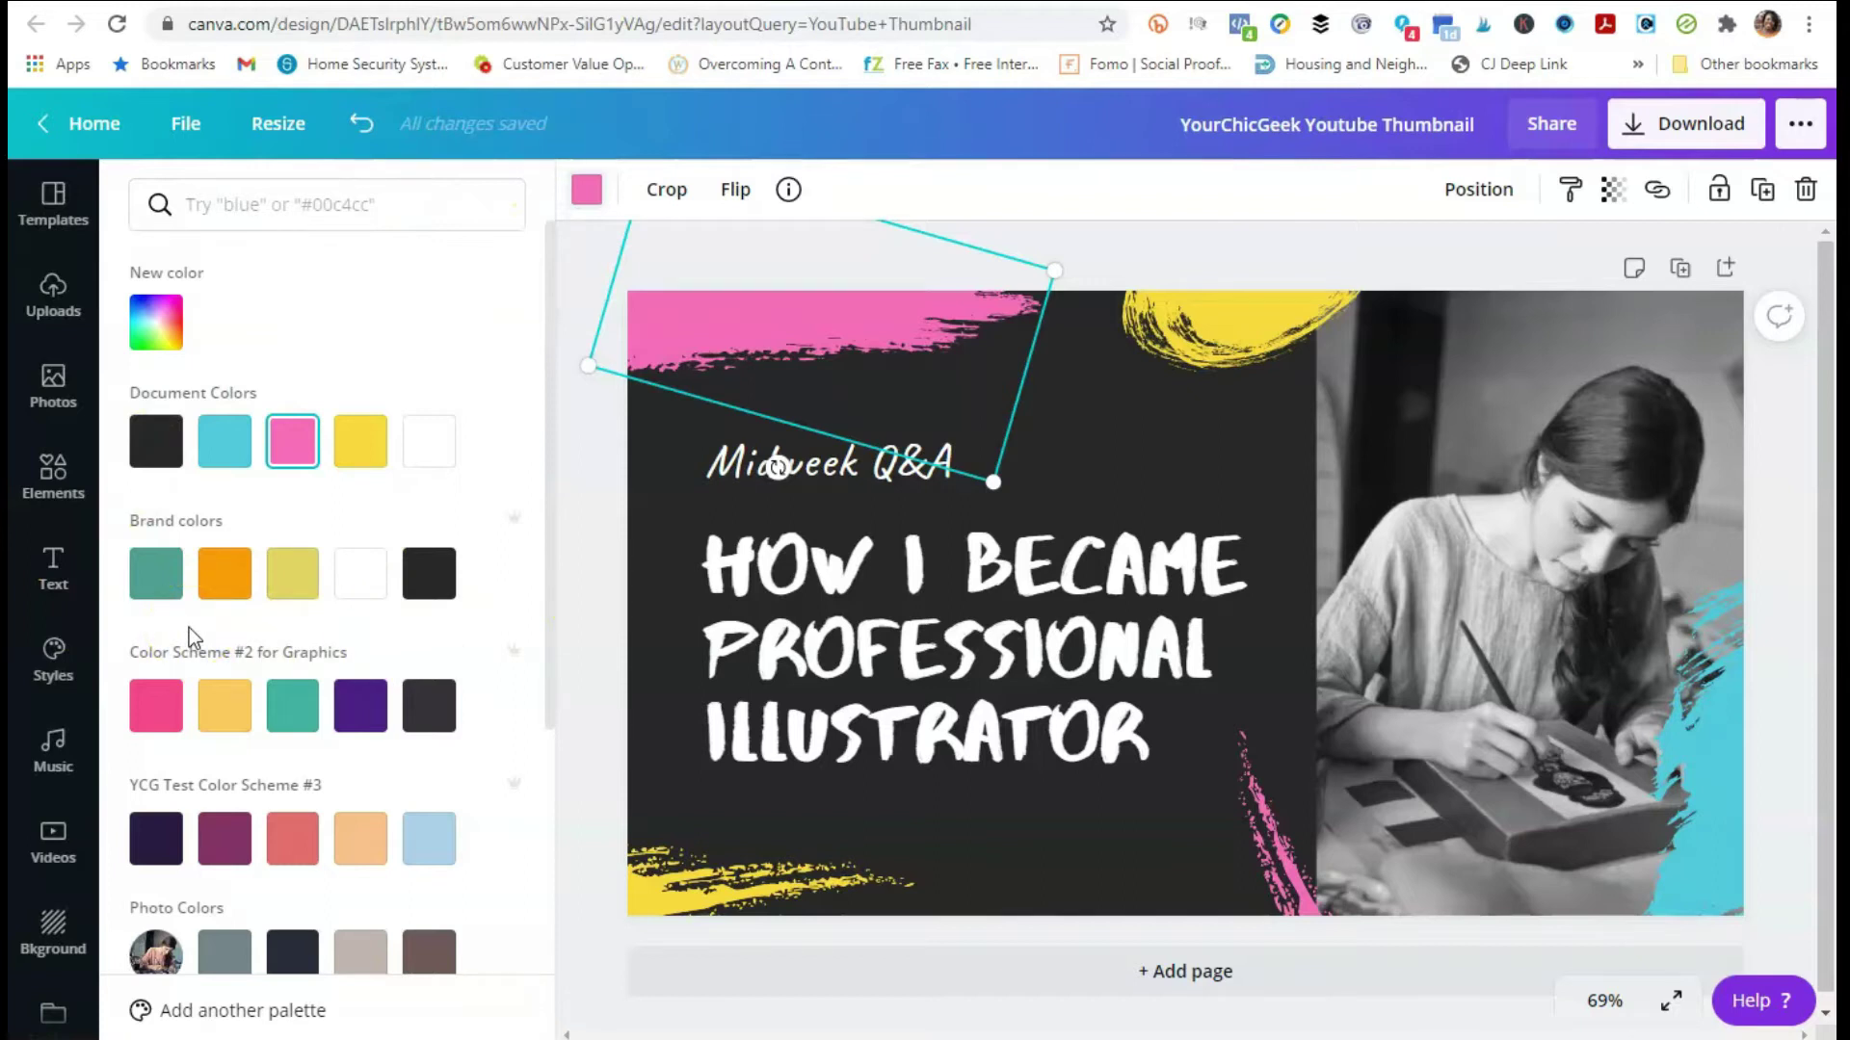
scroll(189, 630, "down", 2)
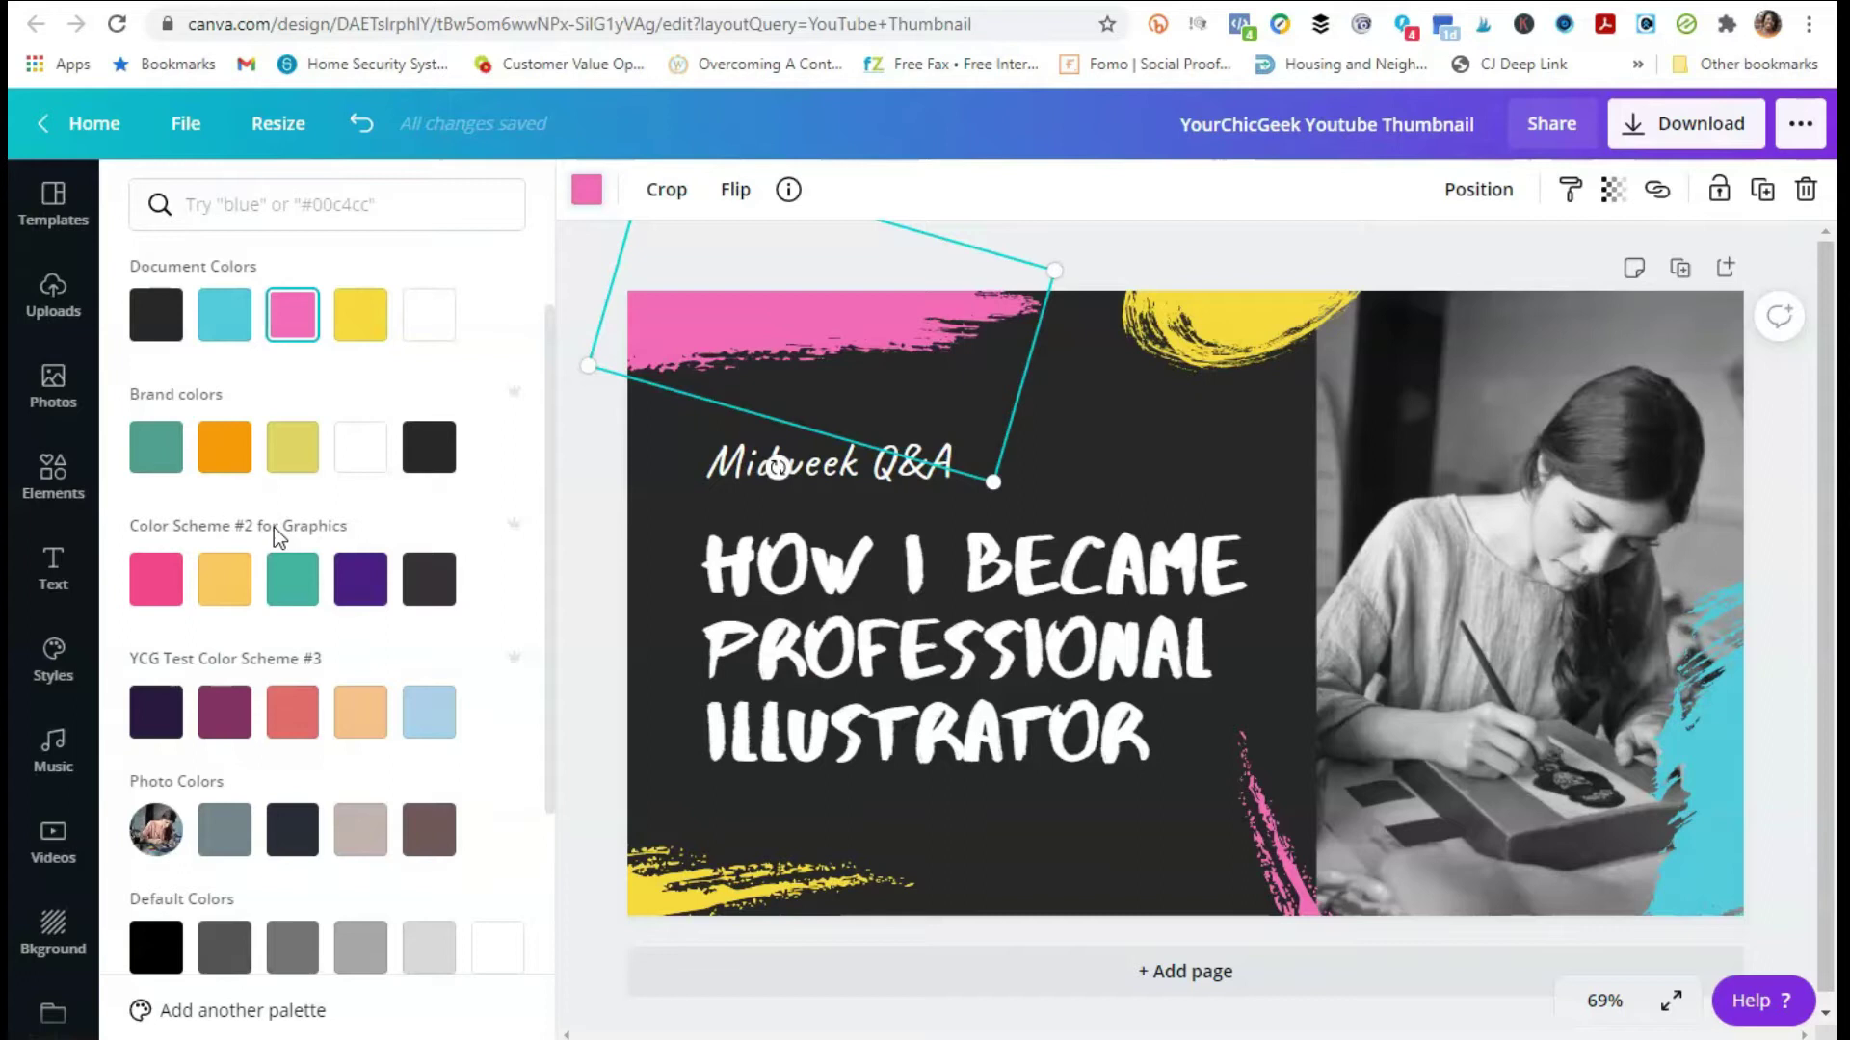
left_click(157, 581)
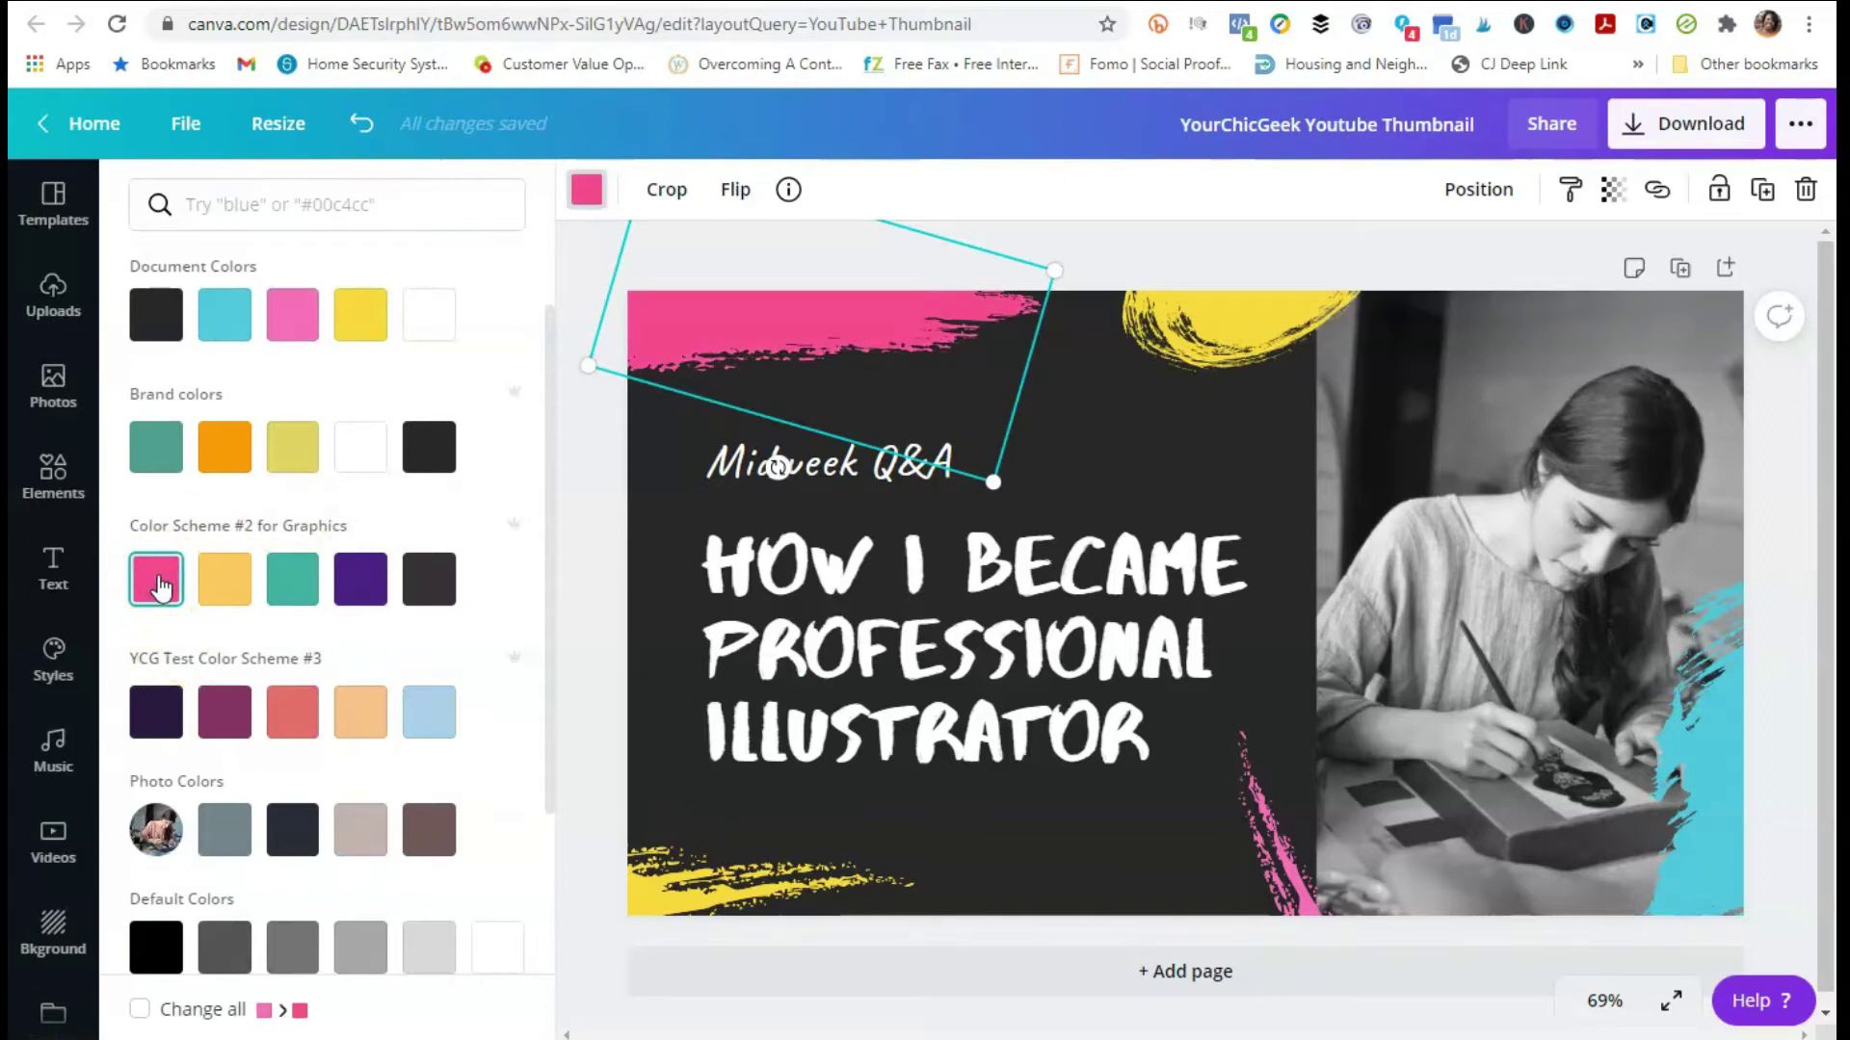
Step: Make both yellow strokes scheme yellow, the bottom-right stroke pink, and the cyan stroke teal
left_click(1278, 317)
left_click(236, 592)
left_click(598, 974)
left_click(223, 590)
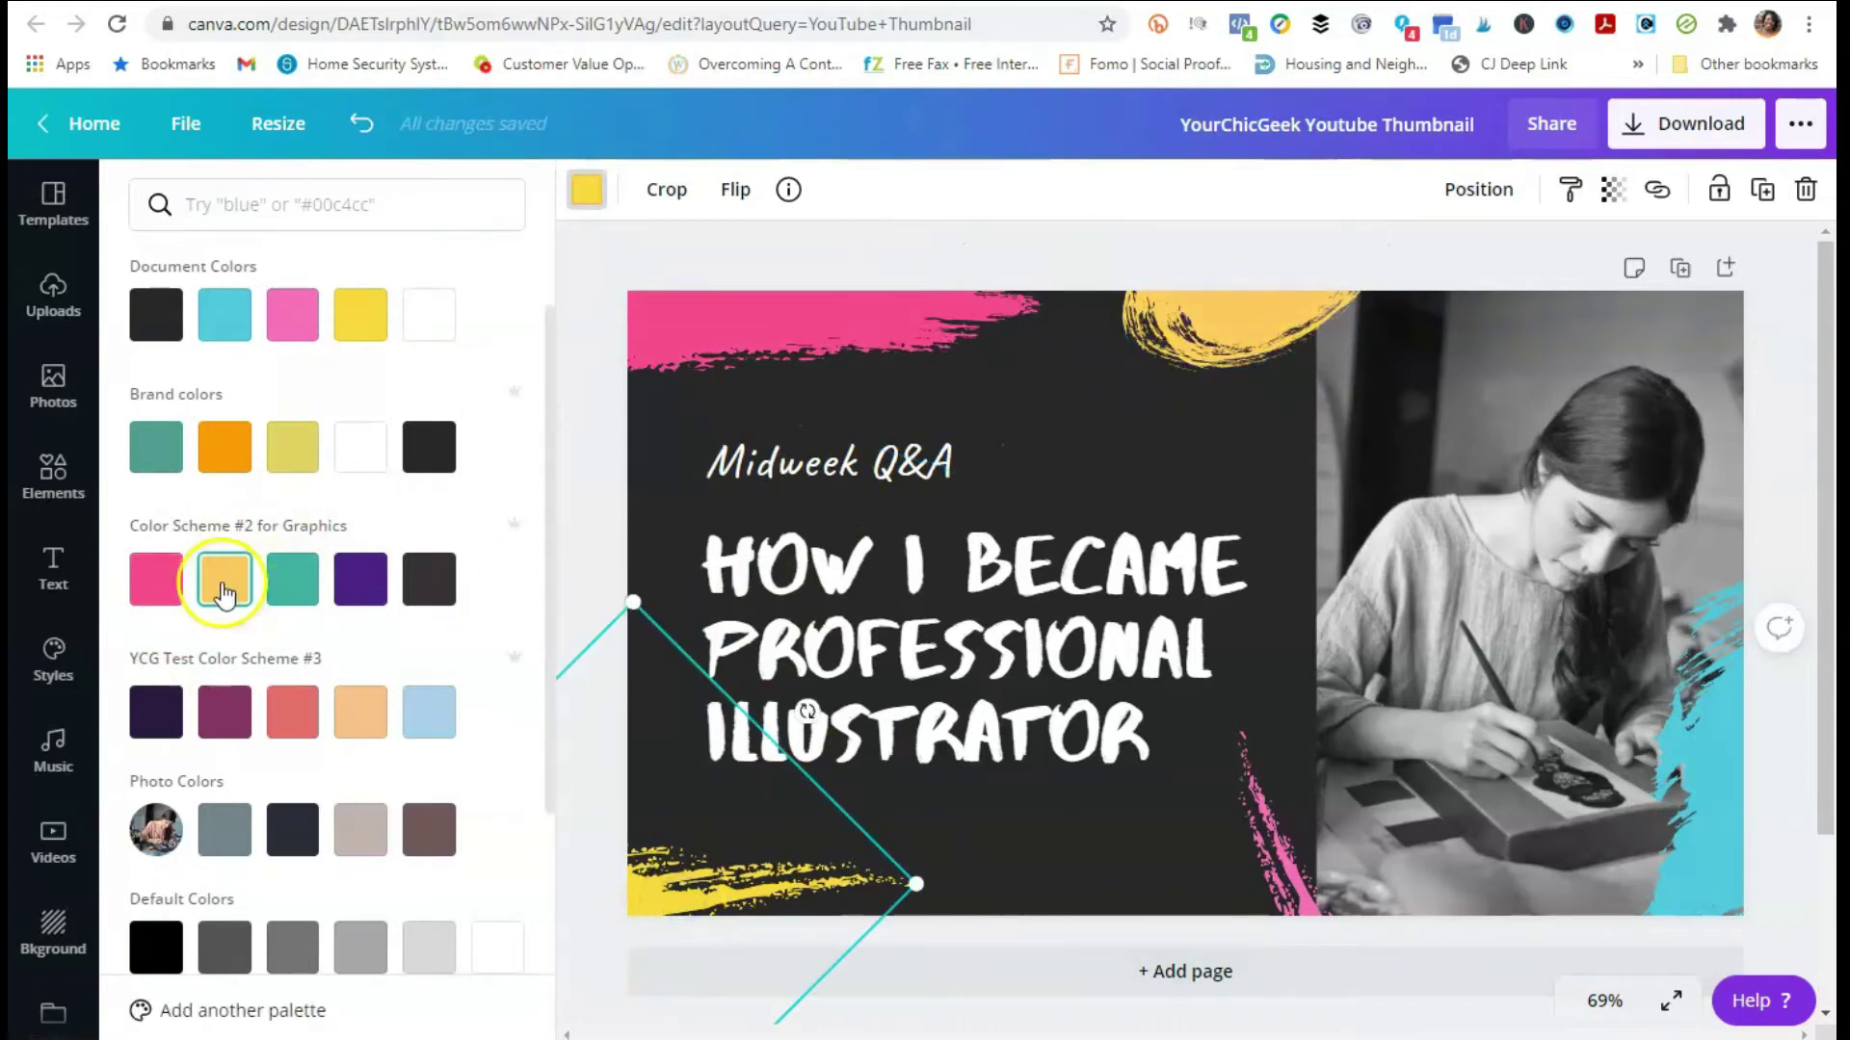
left_click(1292, 872)
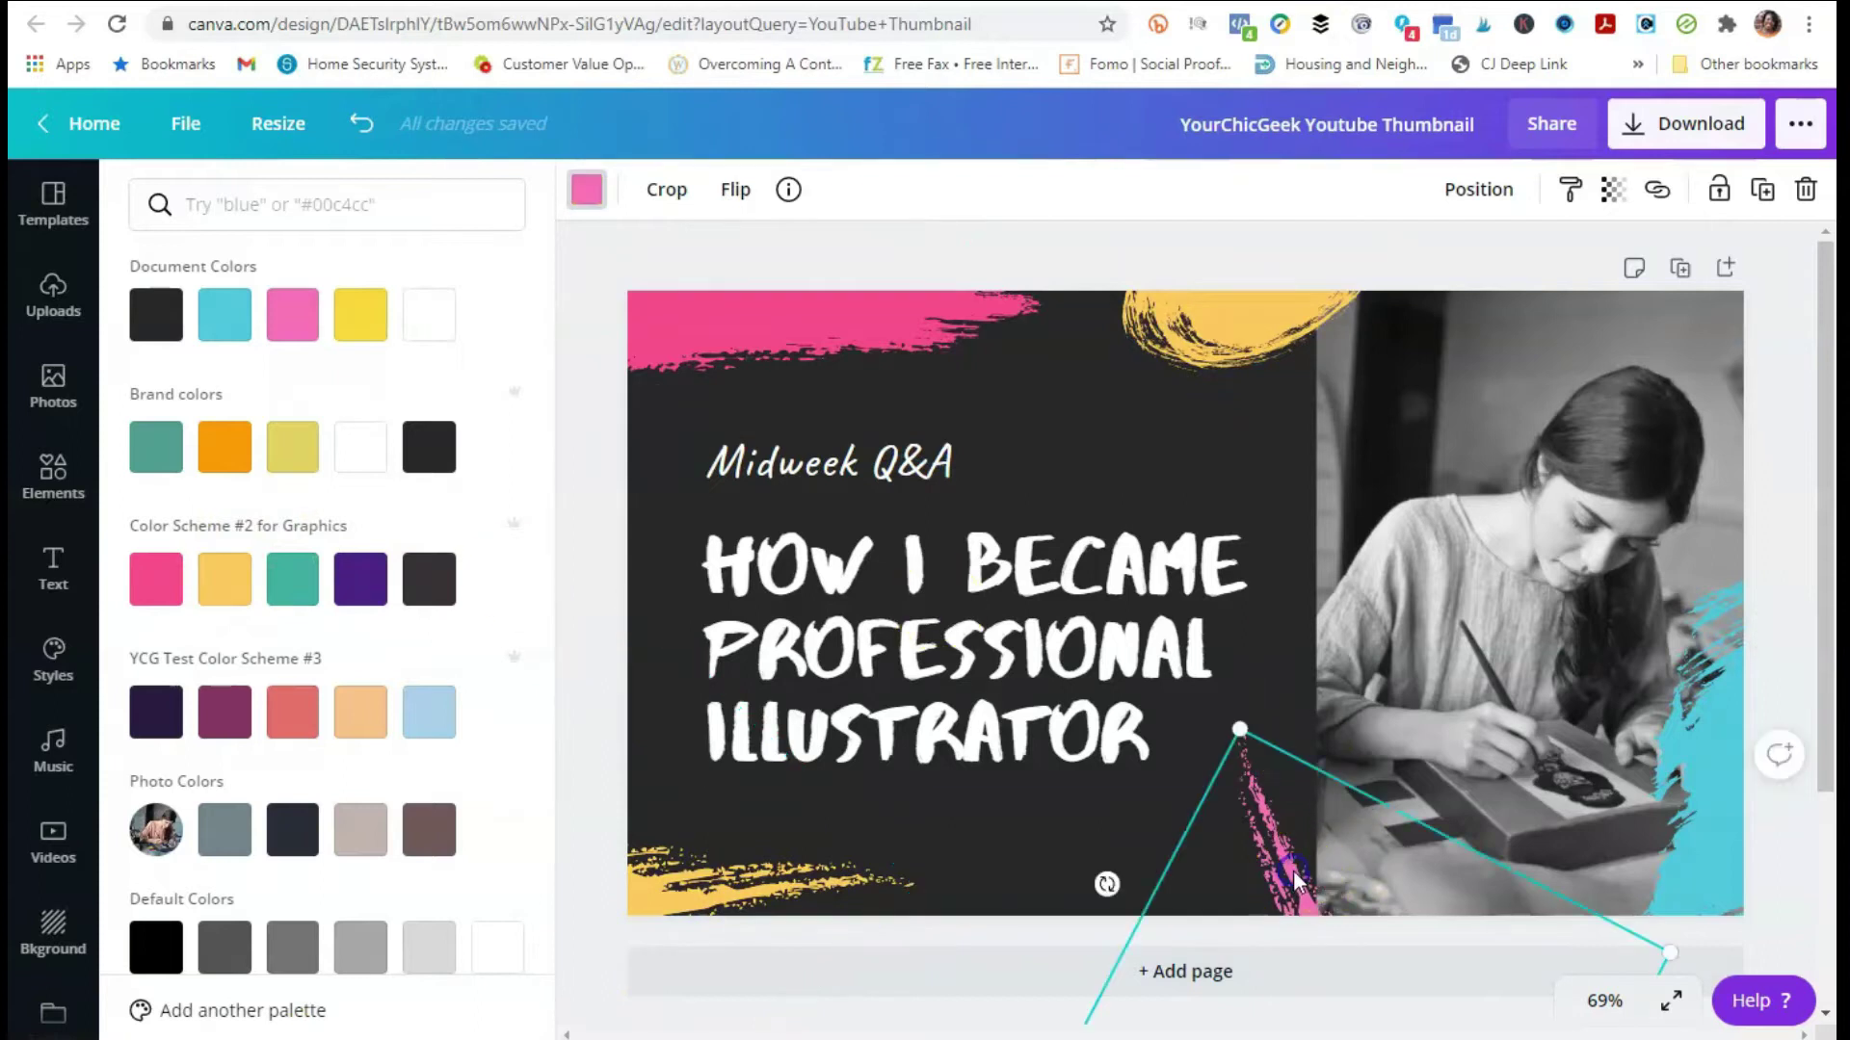
left_click(156, 578)
left_click(1711, 724)
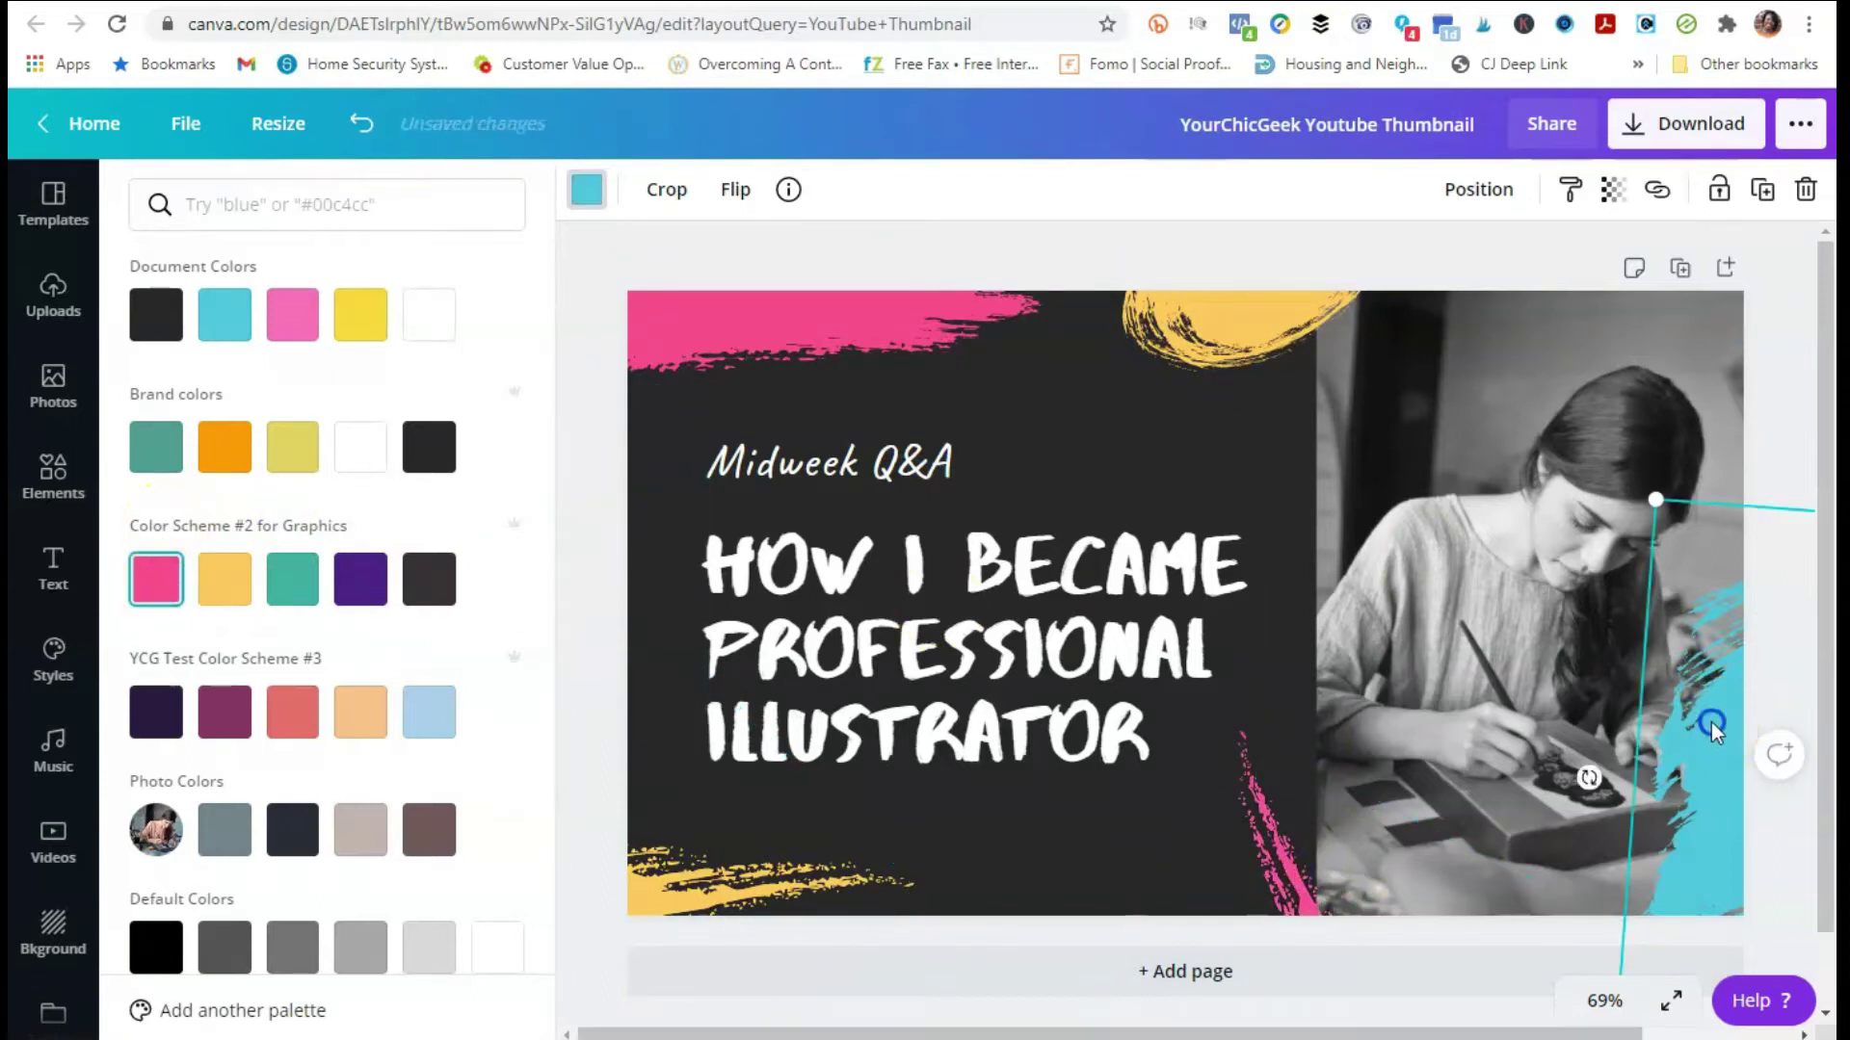
left_click(292, 578)
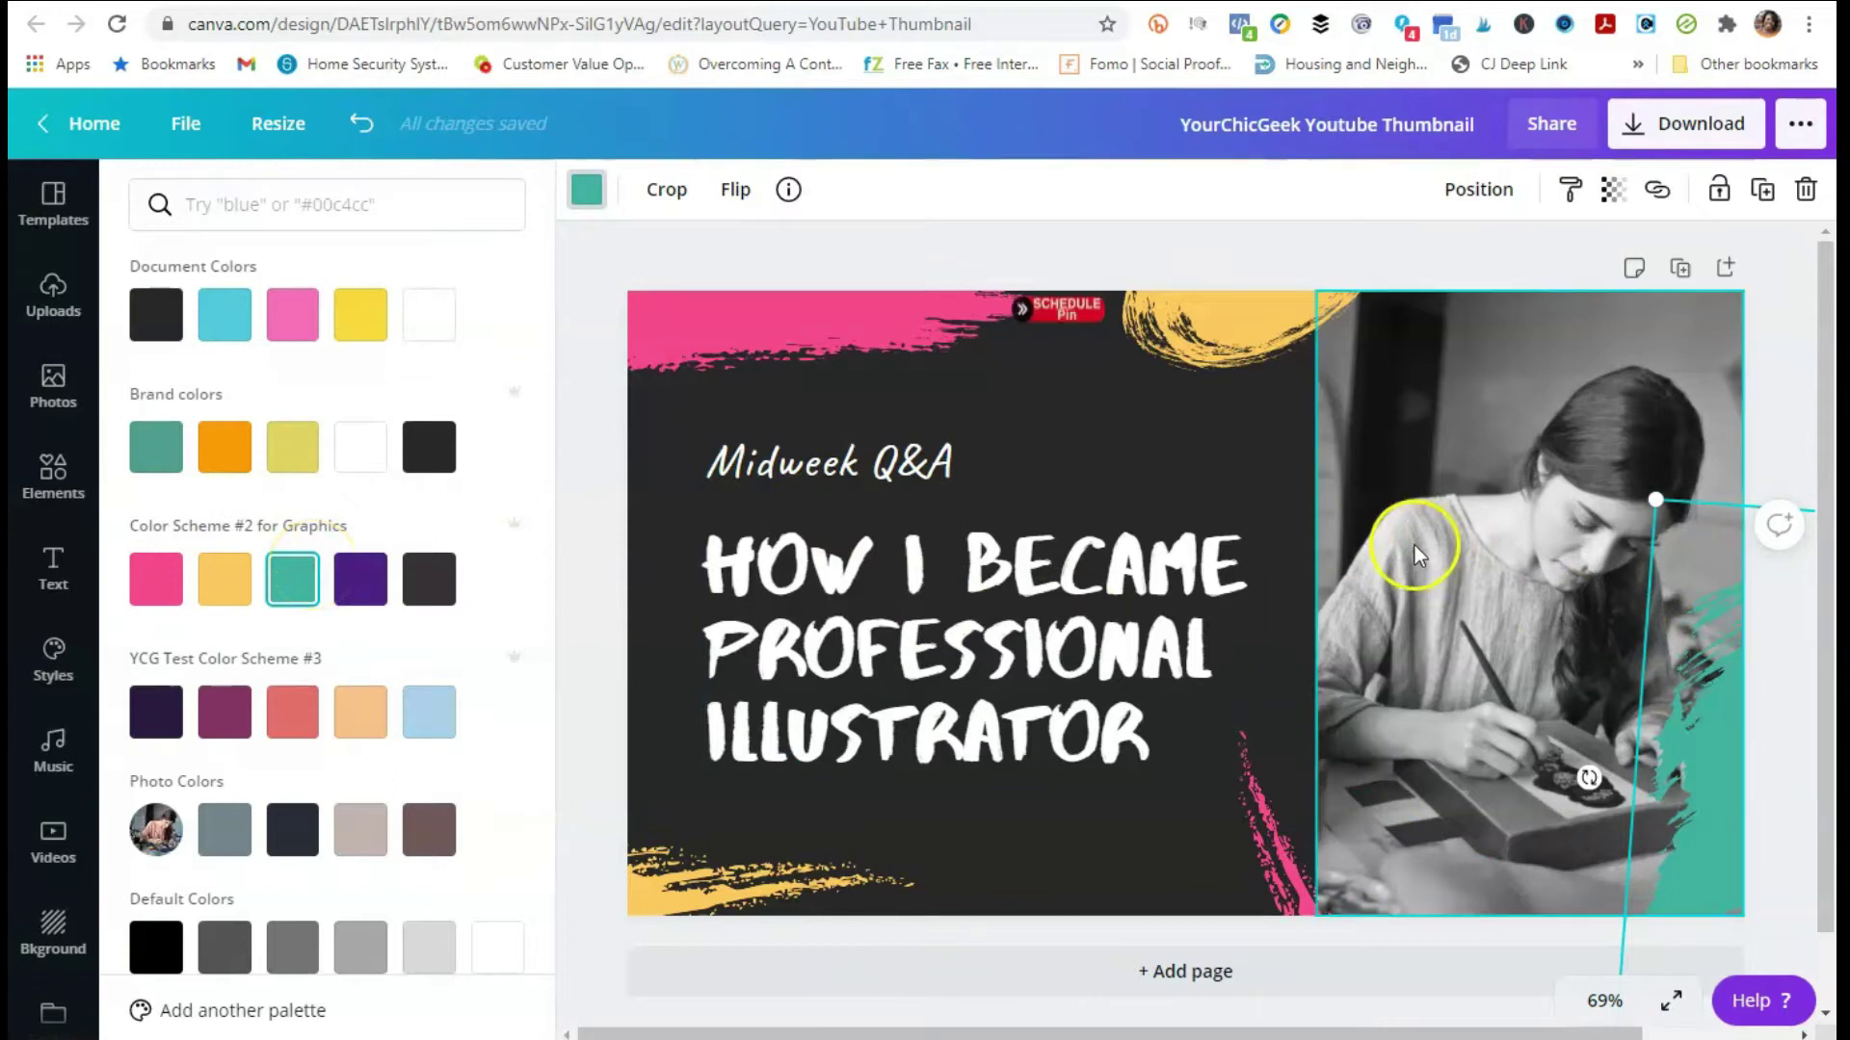
left_click(877, 475)
double_click(877, 475)
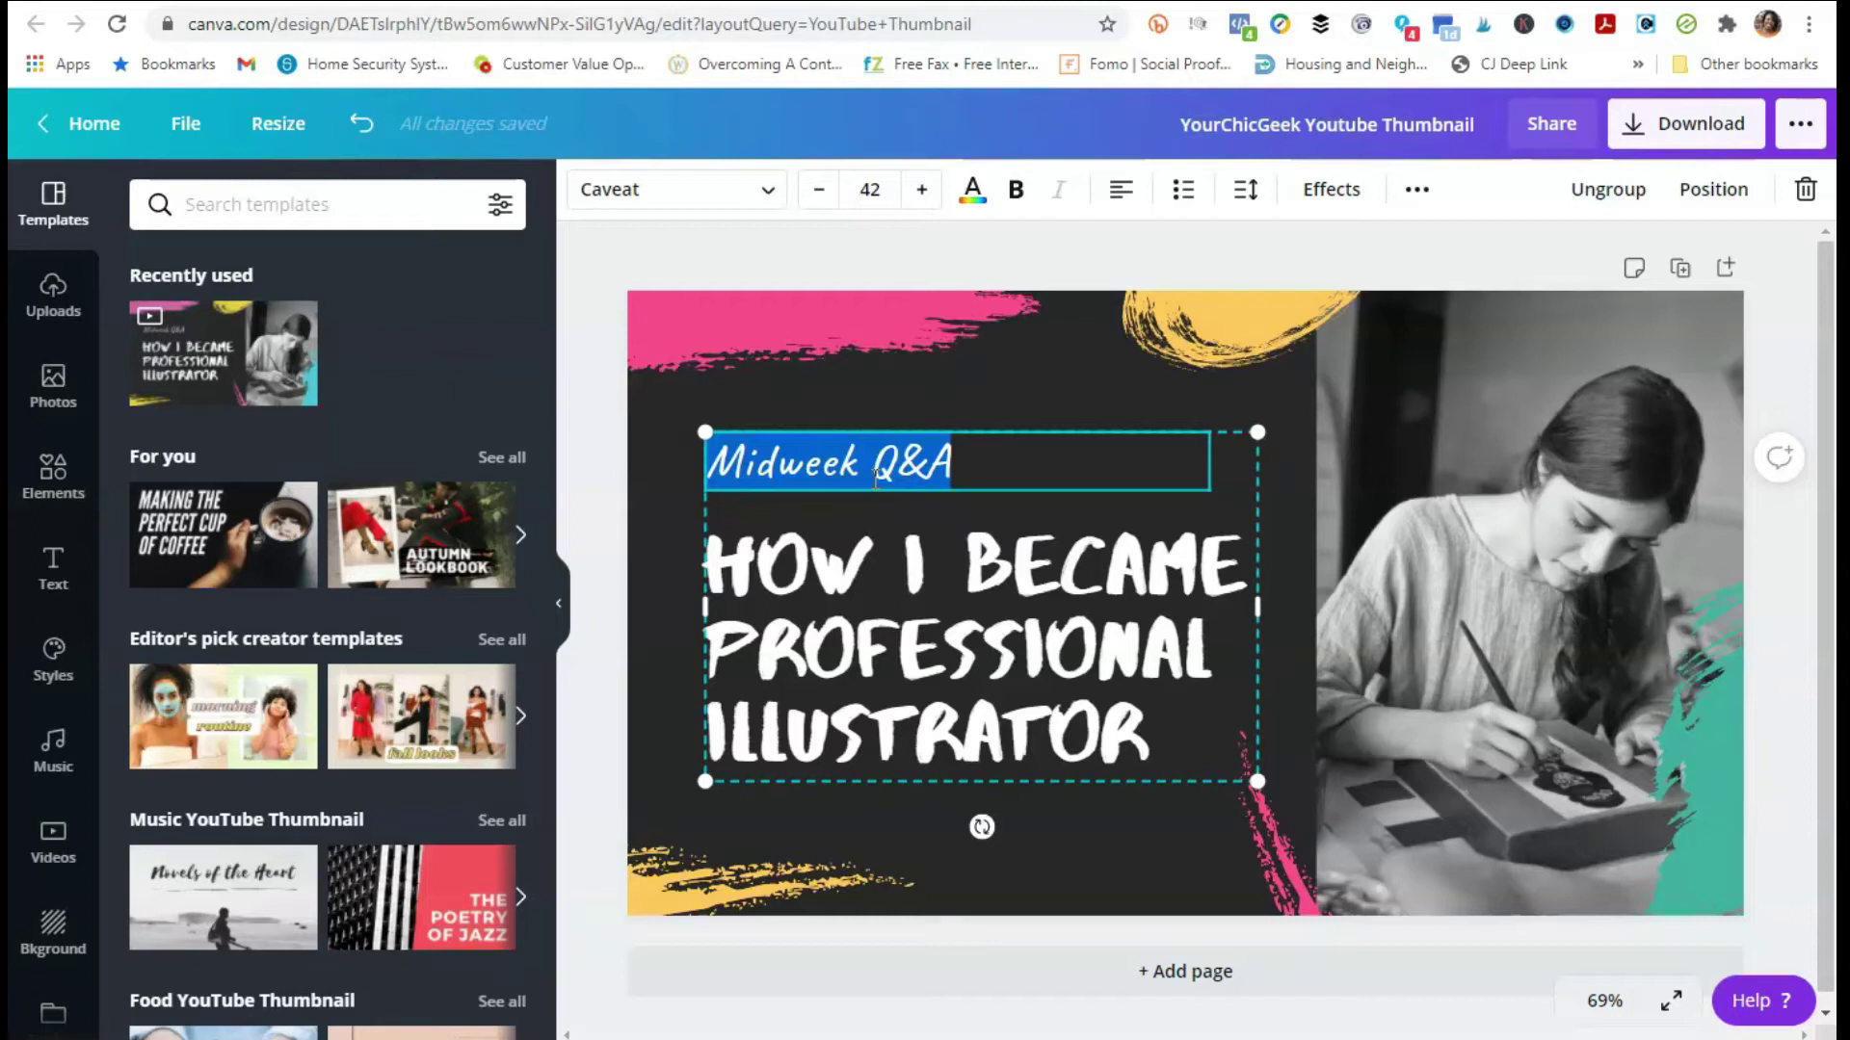
Step: Replace 'Midweek Q&A' with 'YourChicGeek Presents...' and set it in Gistesy
triple_click(928, 461)
type("Your")
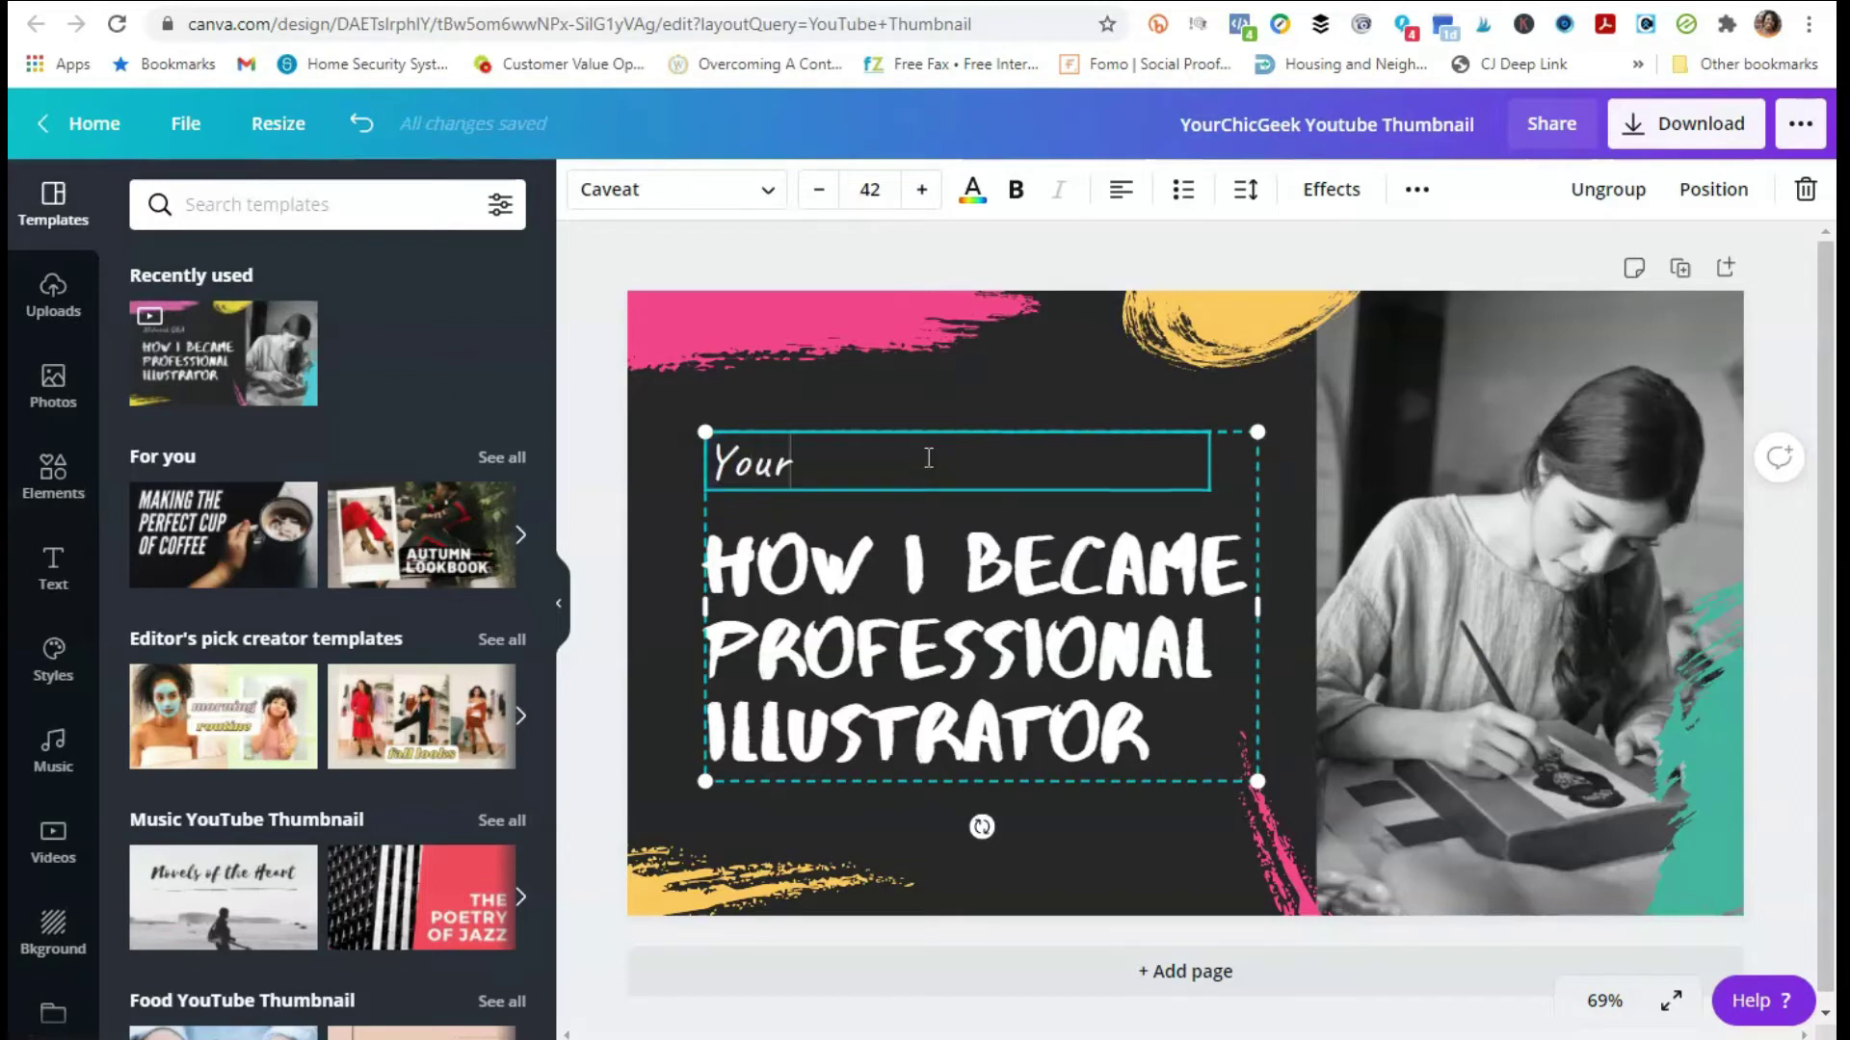
type("ChicGeek Presents...")
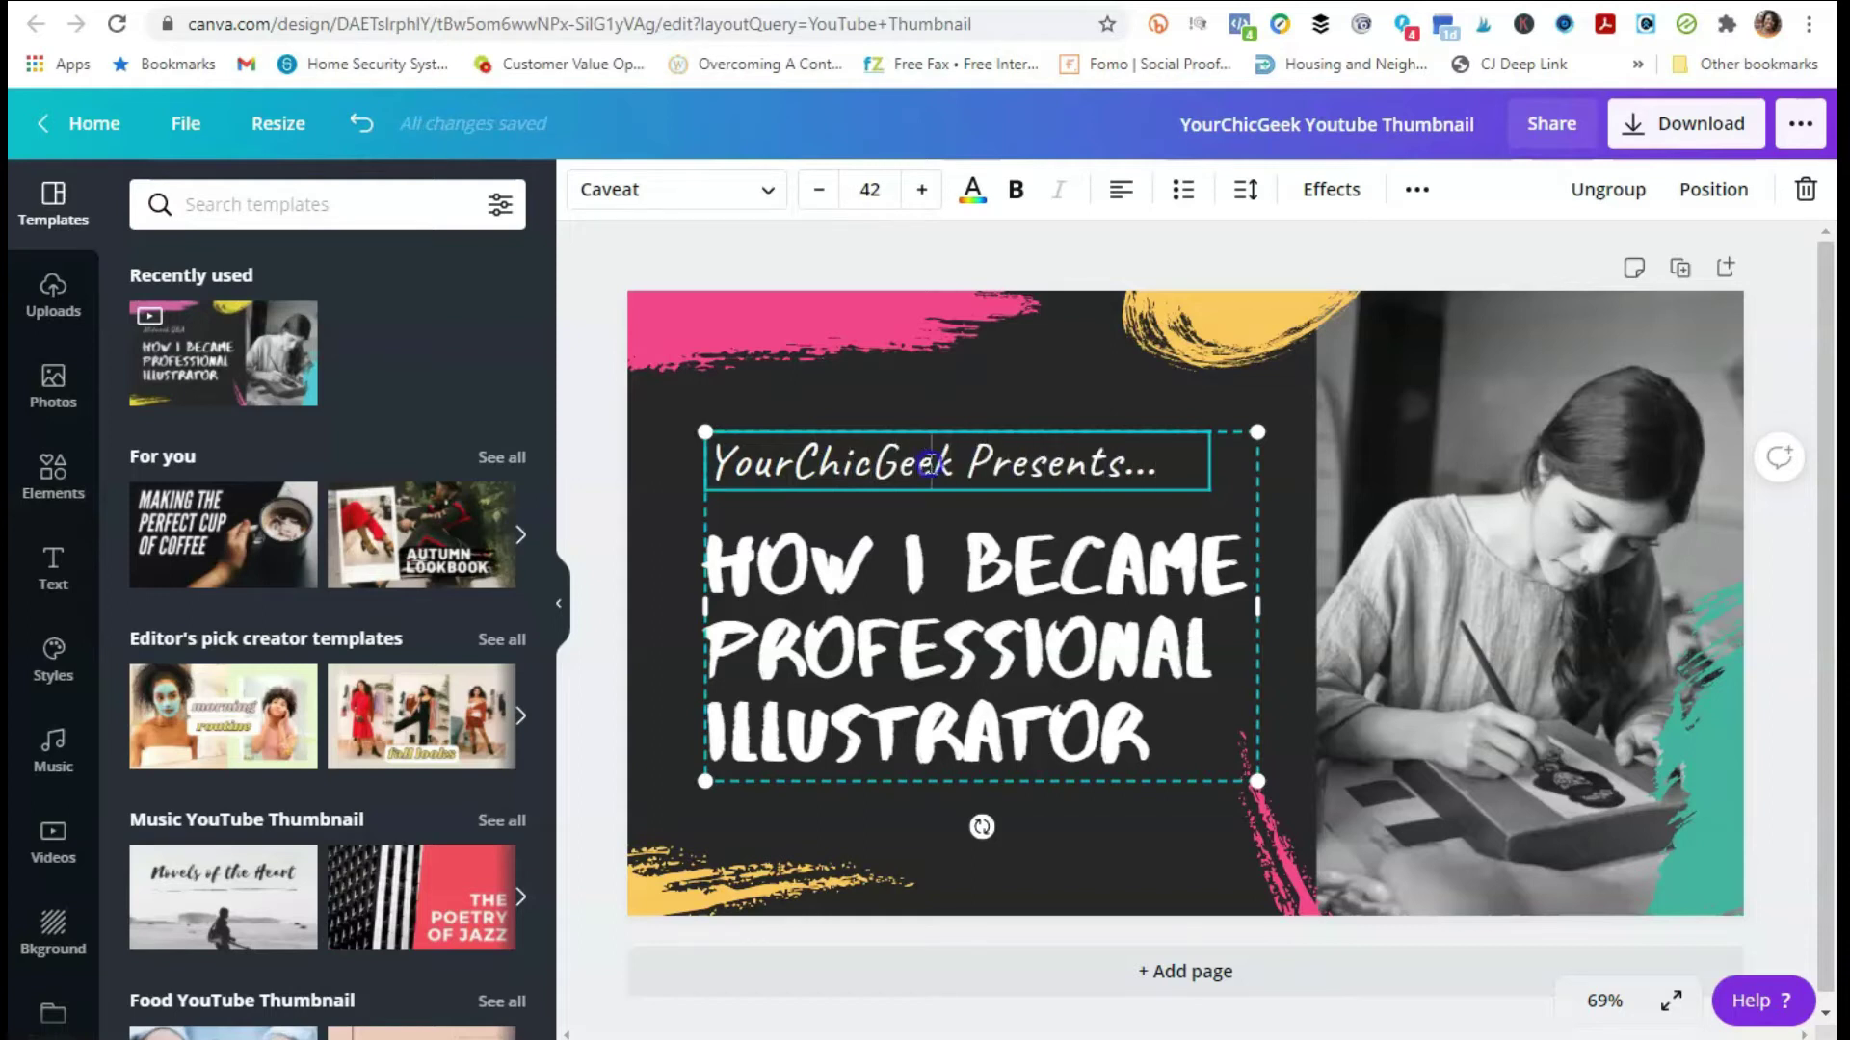
triple_click(1049, 459)
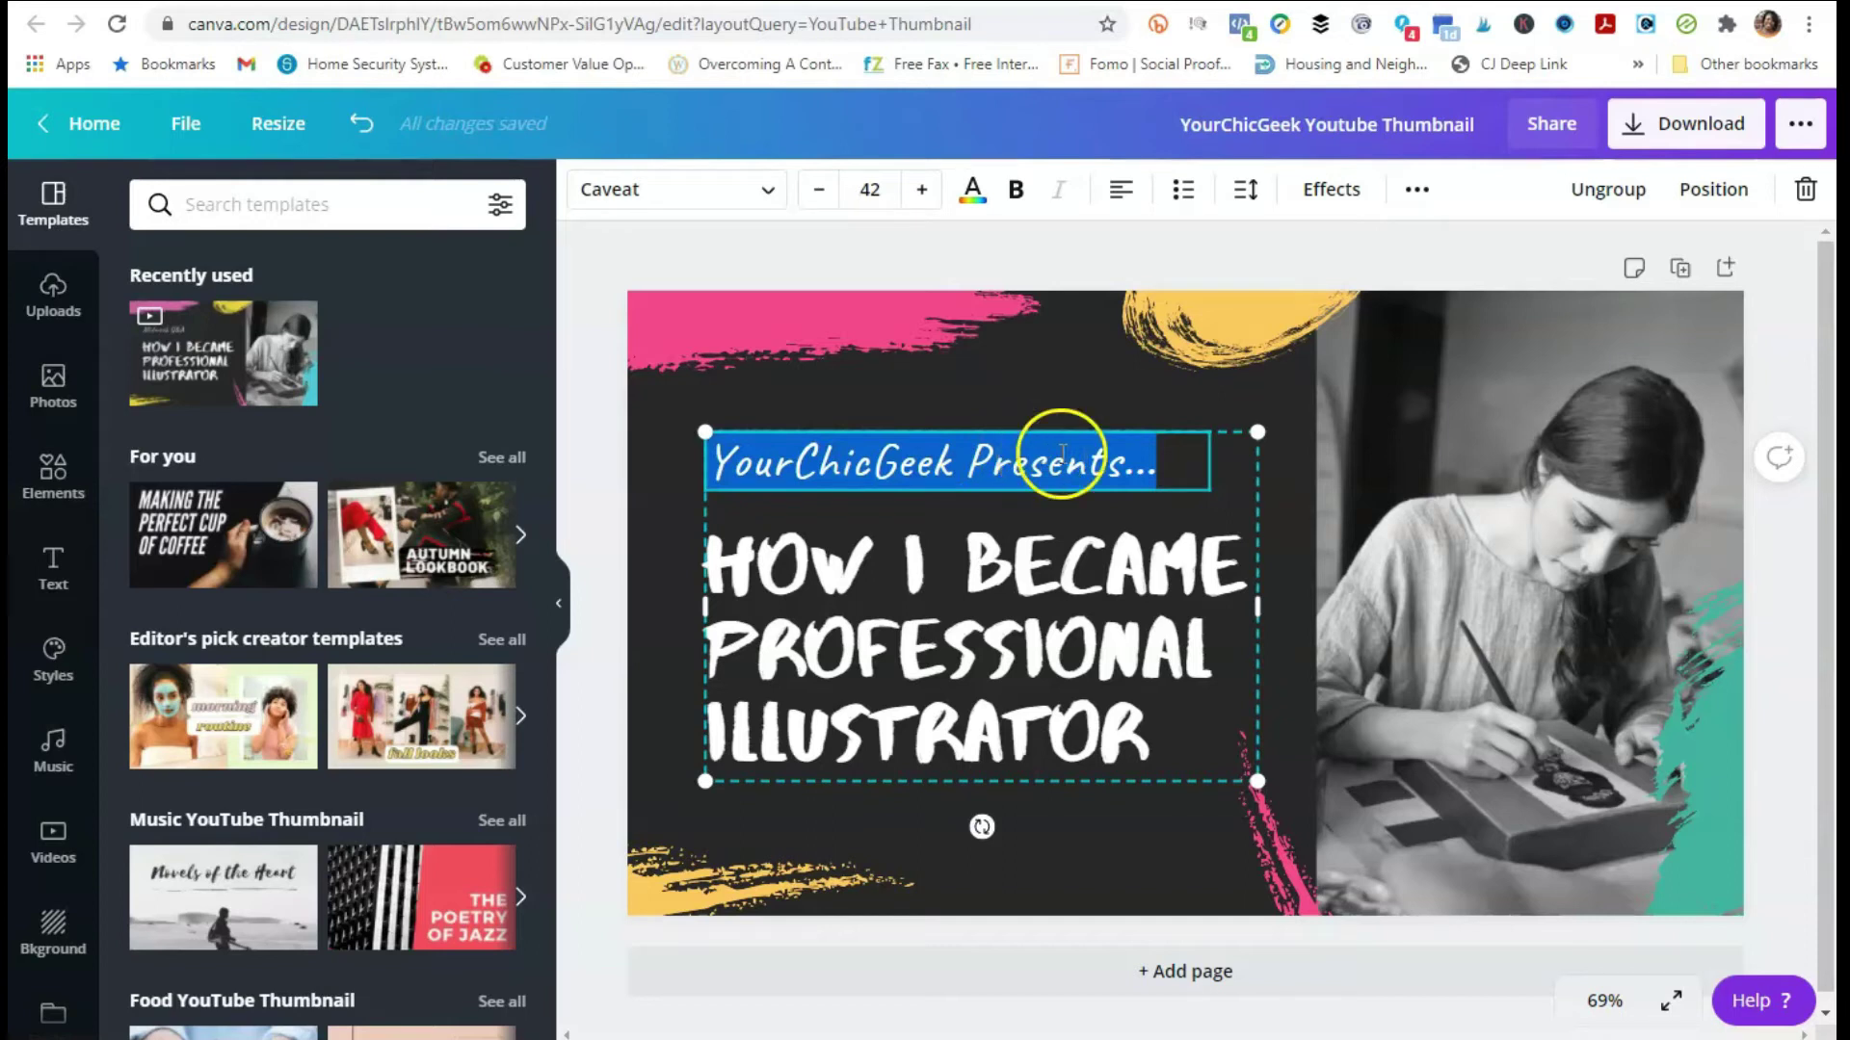
left_click(735, 178)
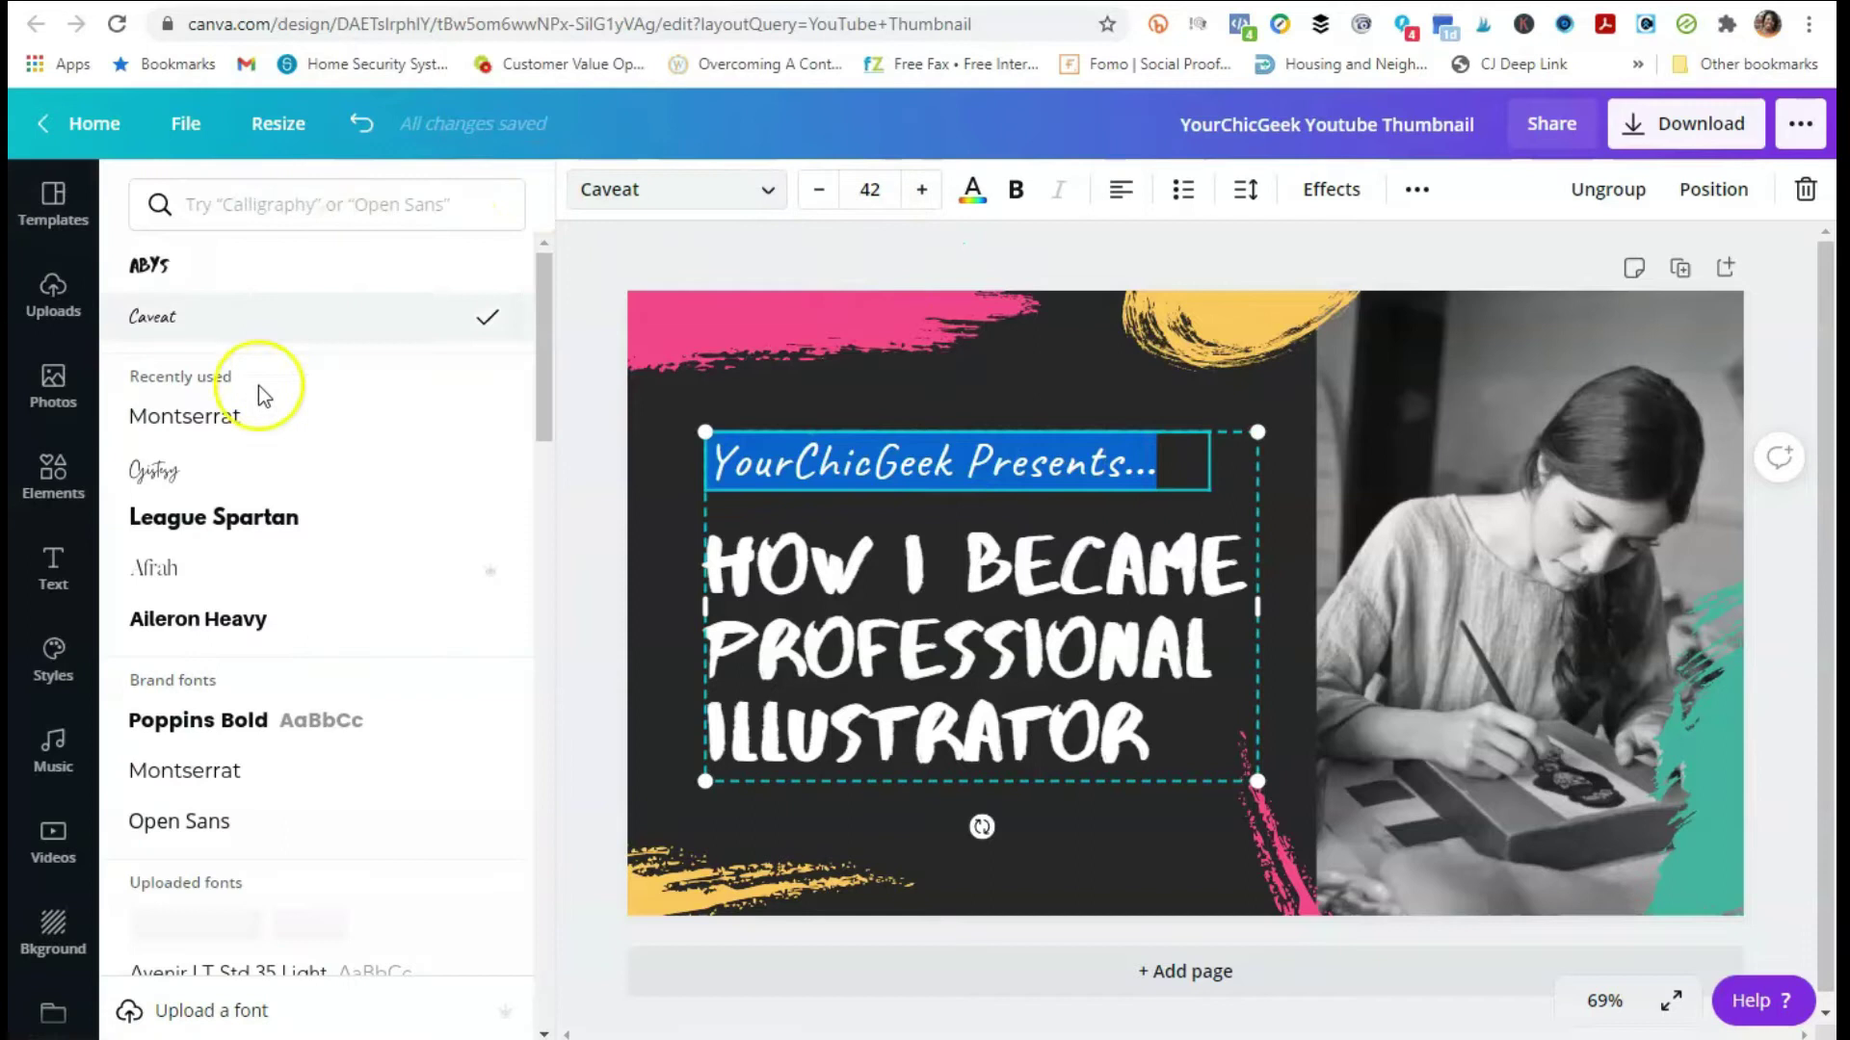
left_click(178, 469)
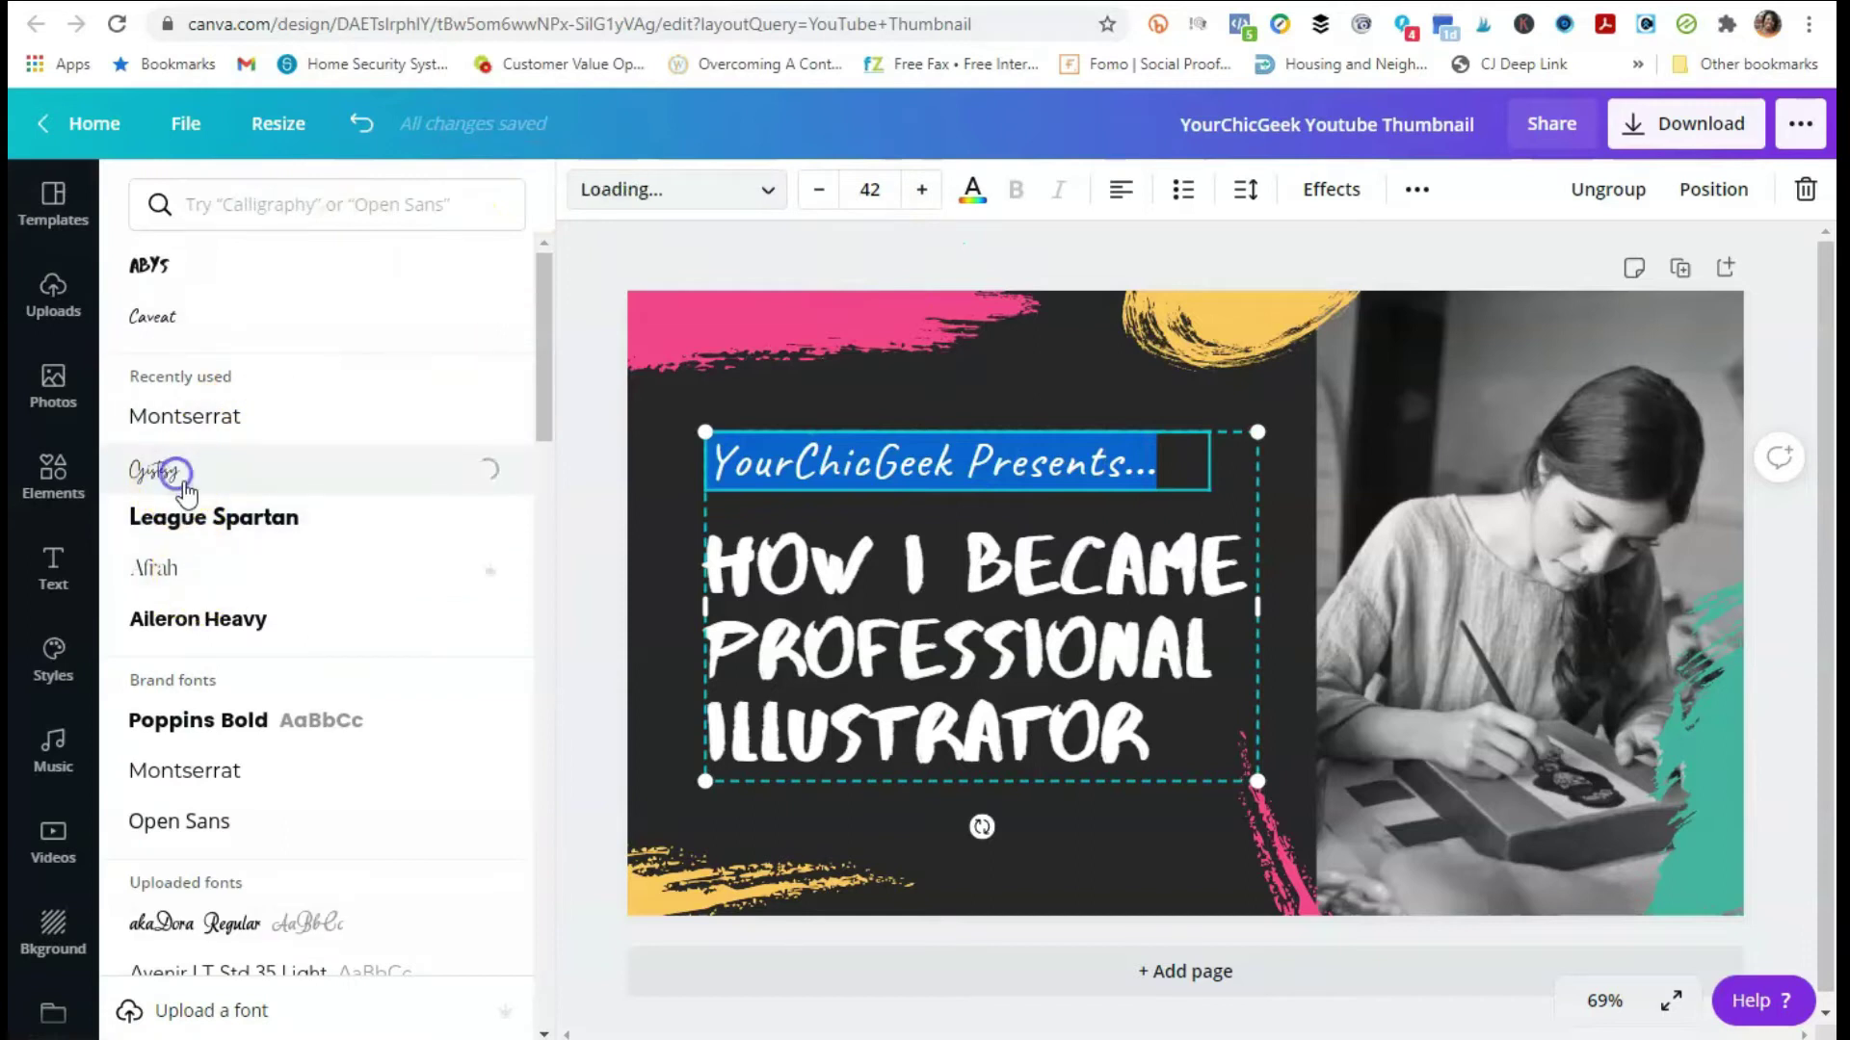
Step: Select all three lines of the main heading text
left_click(1101, 626)
left_click(1071, 646)
left_click_drag(1135, 734, 701, 575)
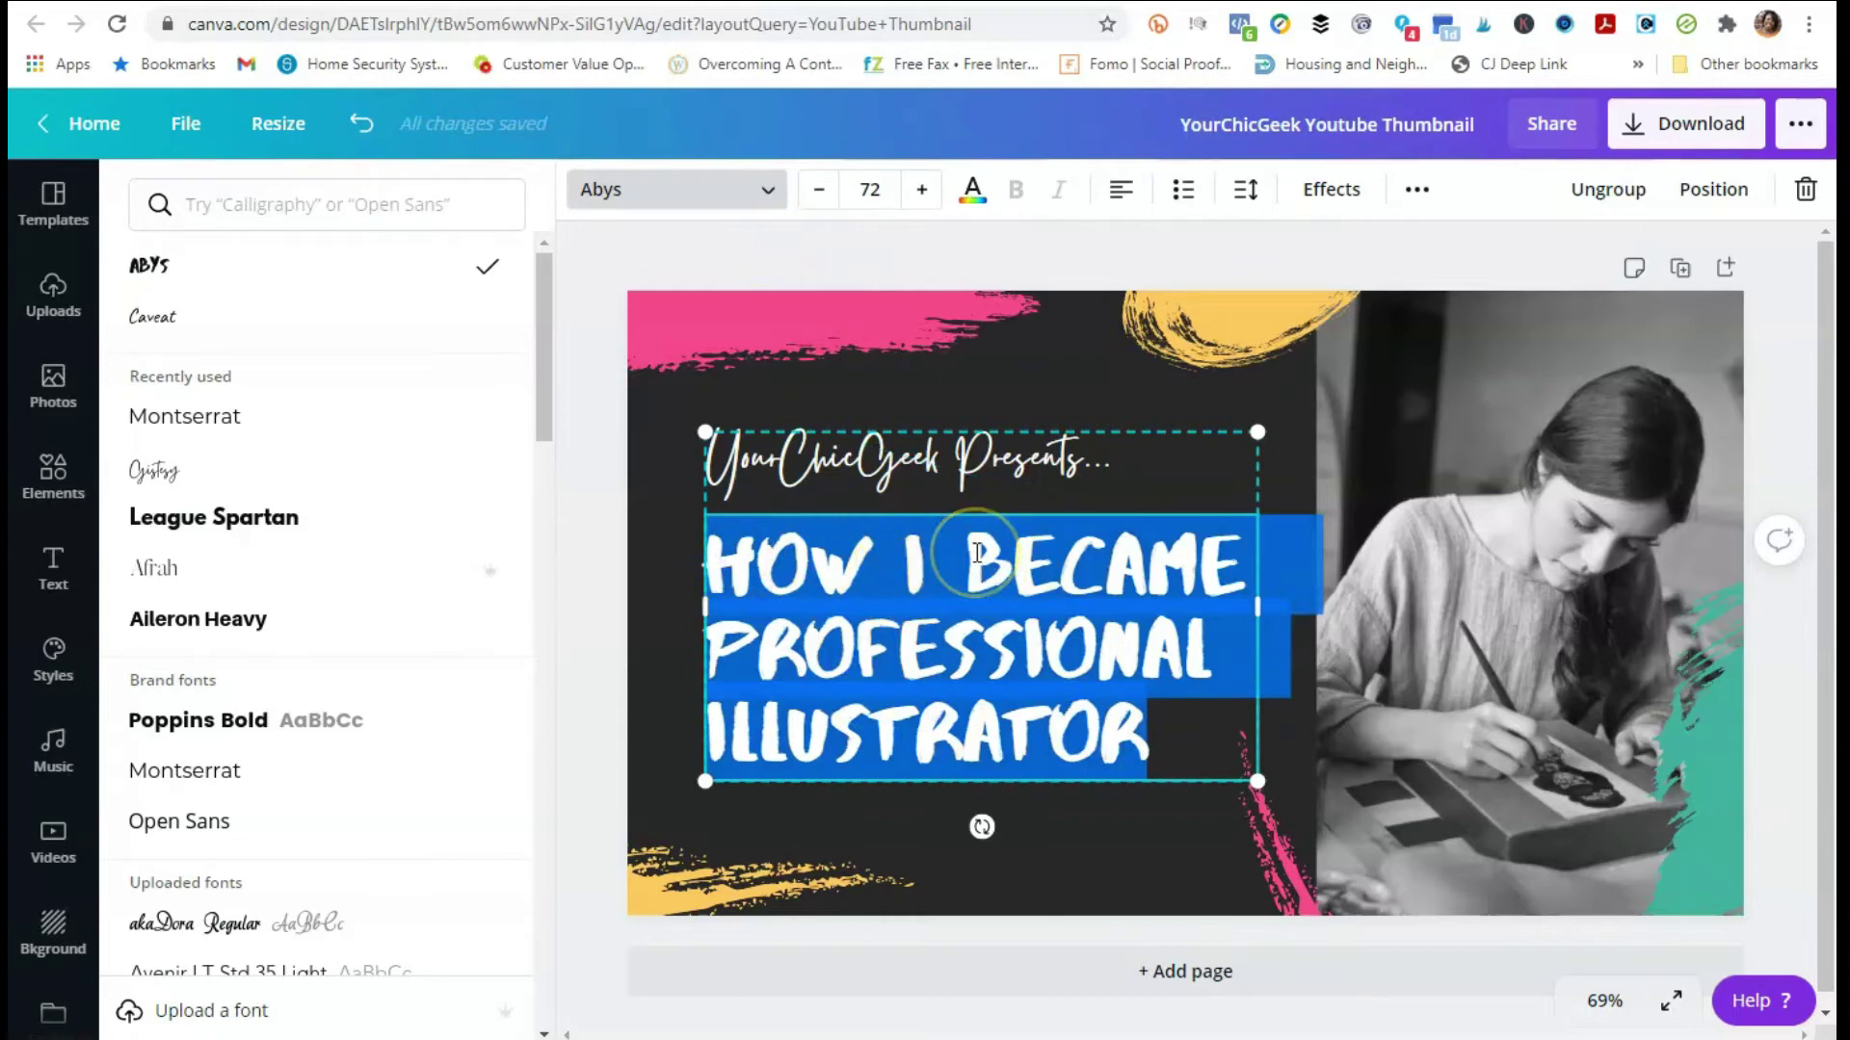
Step: Retype the heading as 'HOW TO CREATE YOUTUBE COVER ART' in Poppins Bold
type("HOW TO CREA")
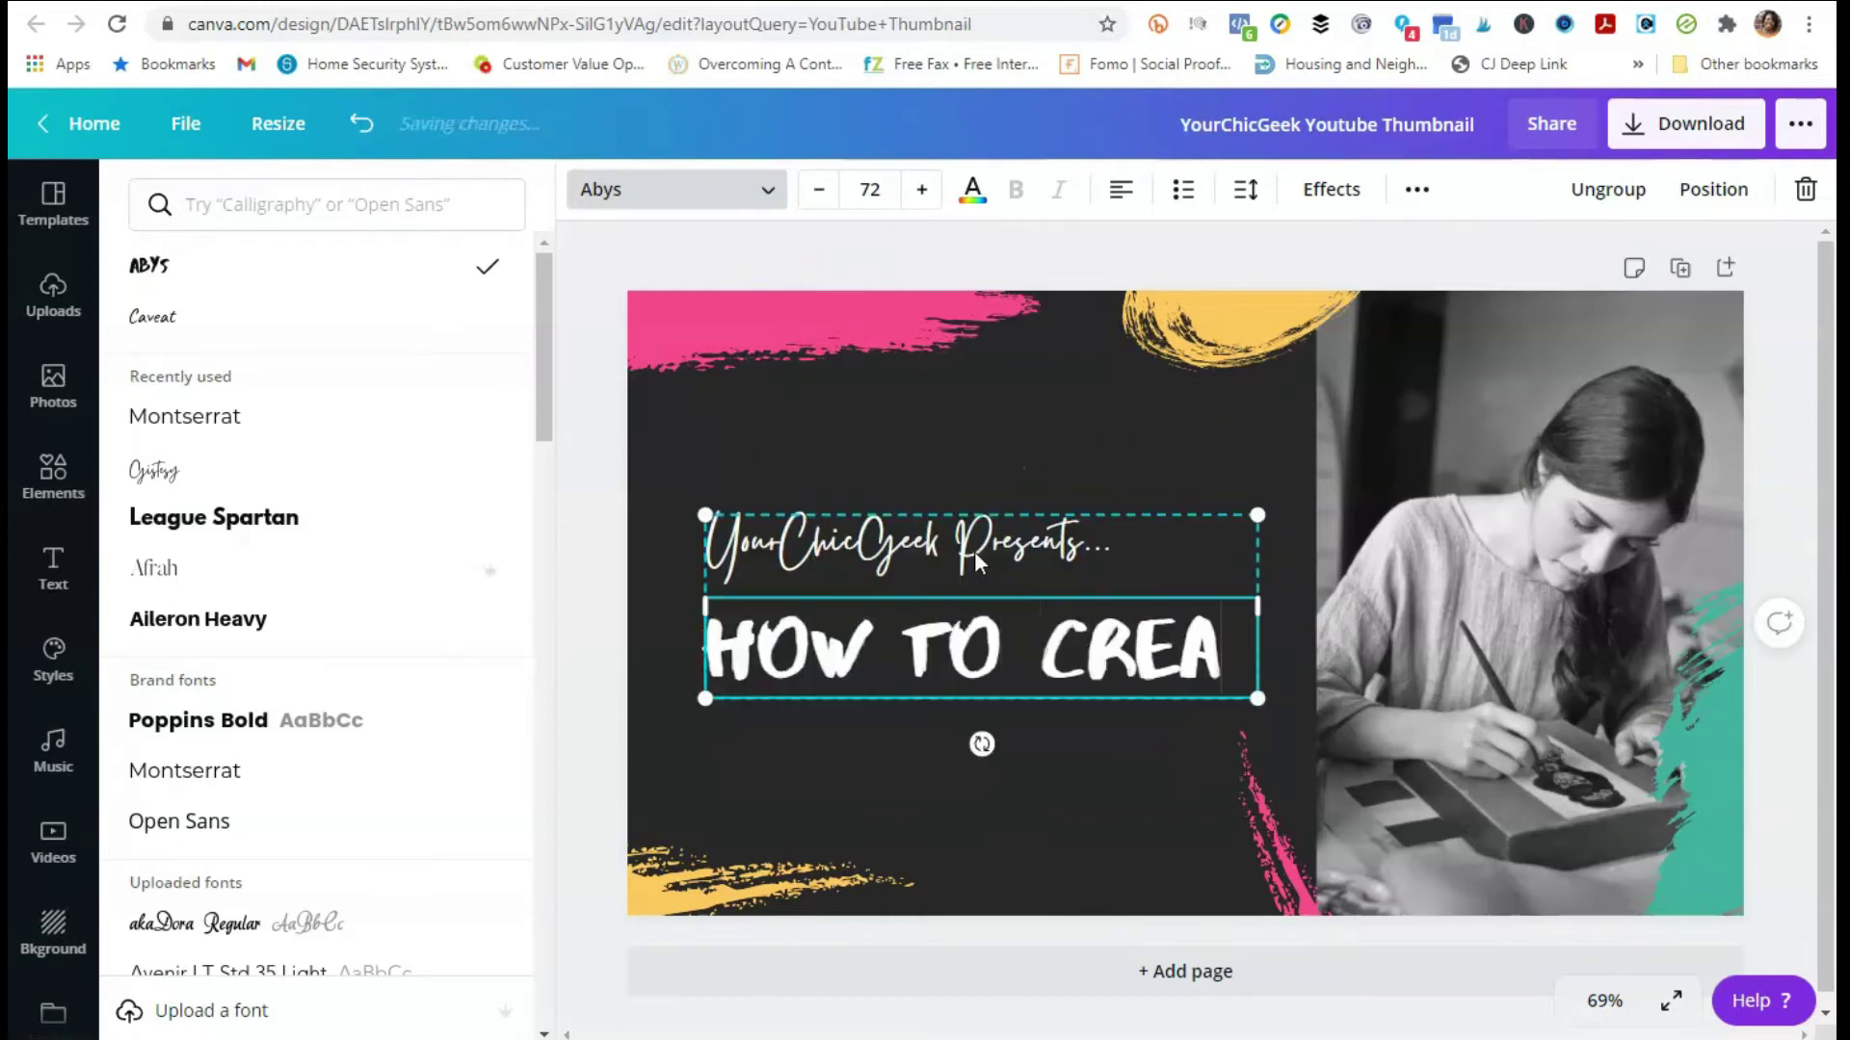
type("TE YOUTUBE COVER ART")
left_click(1170, 628)
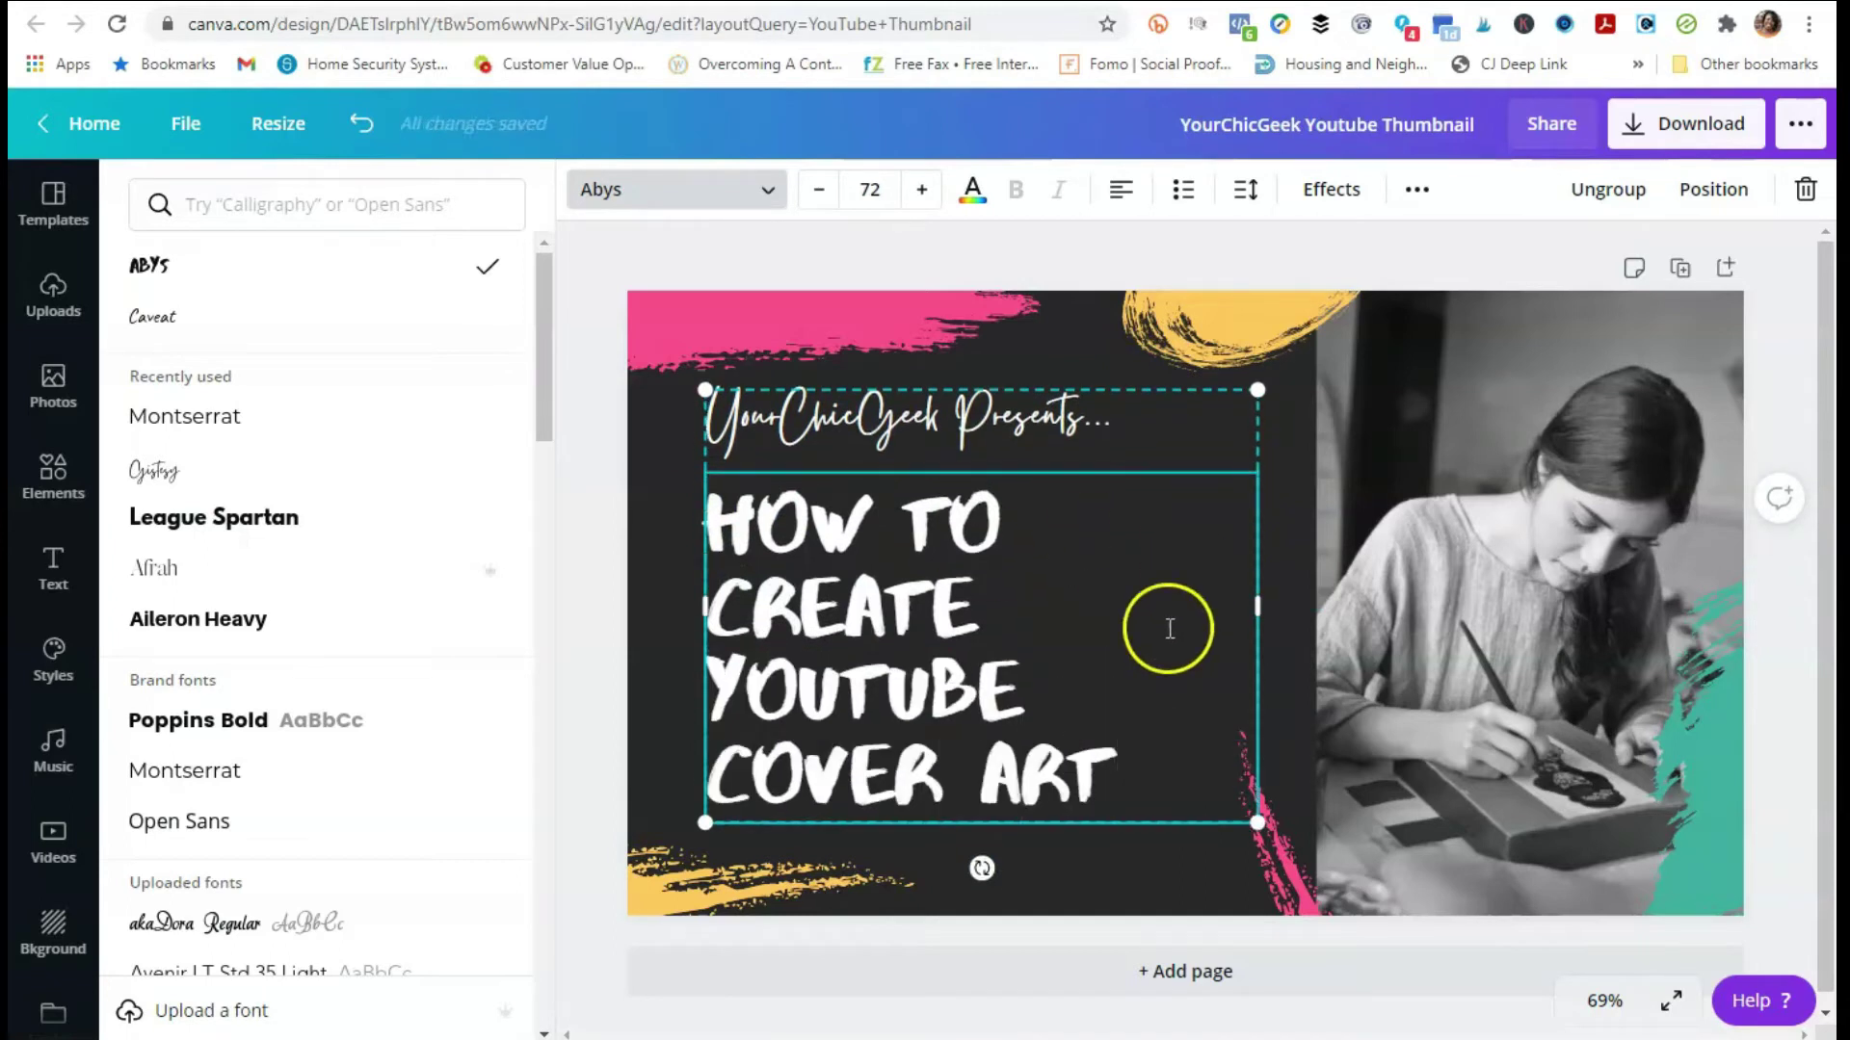
left_click_drag(1135, 761, 729, 528)
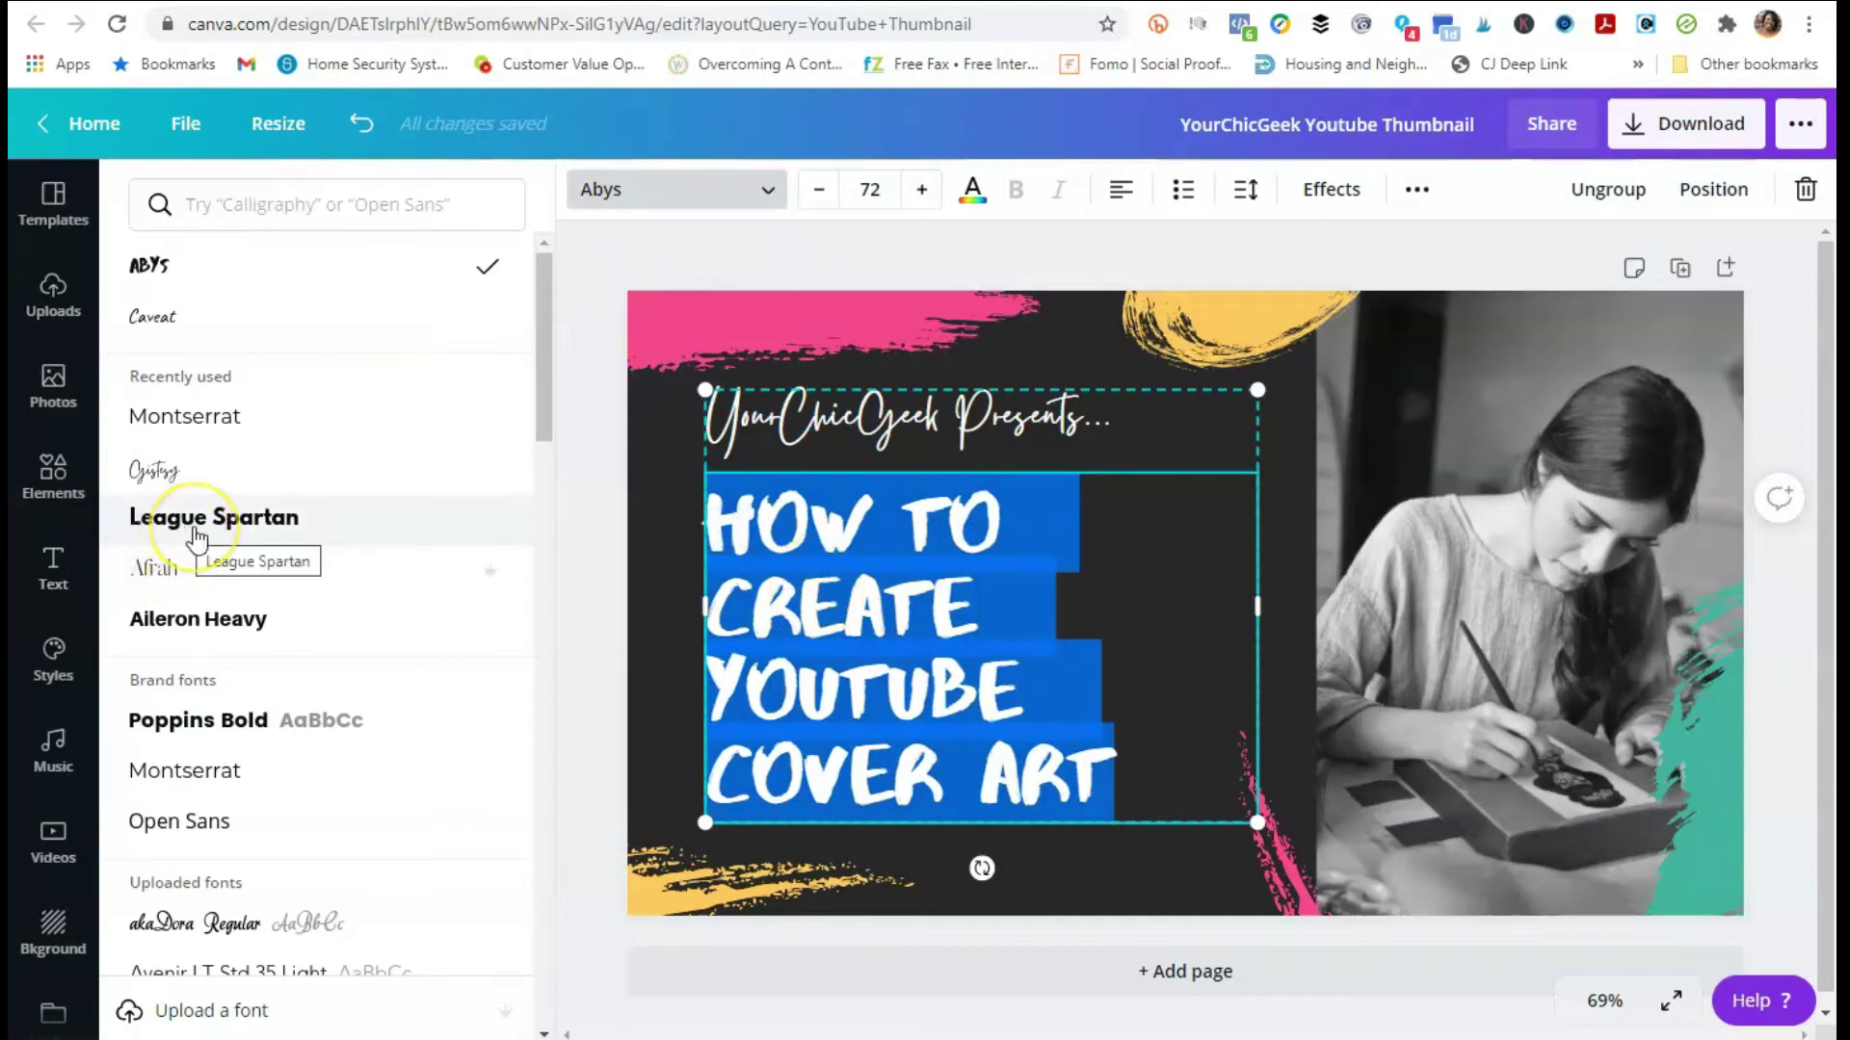
left_click(257, 718)
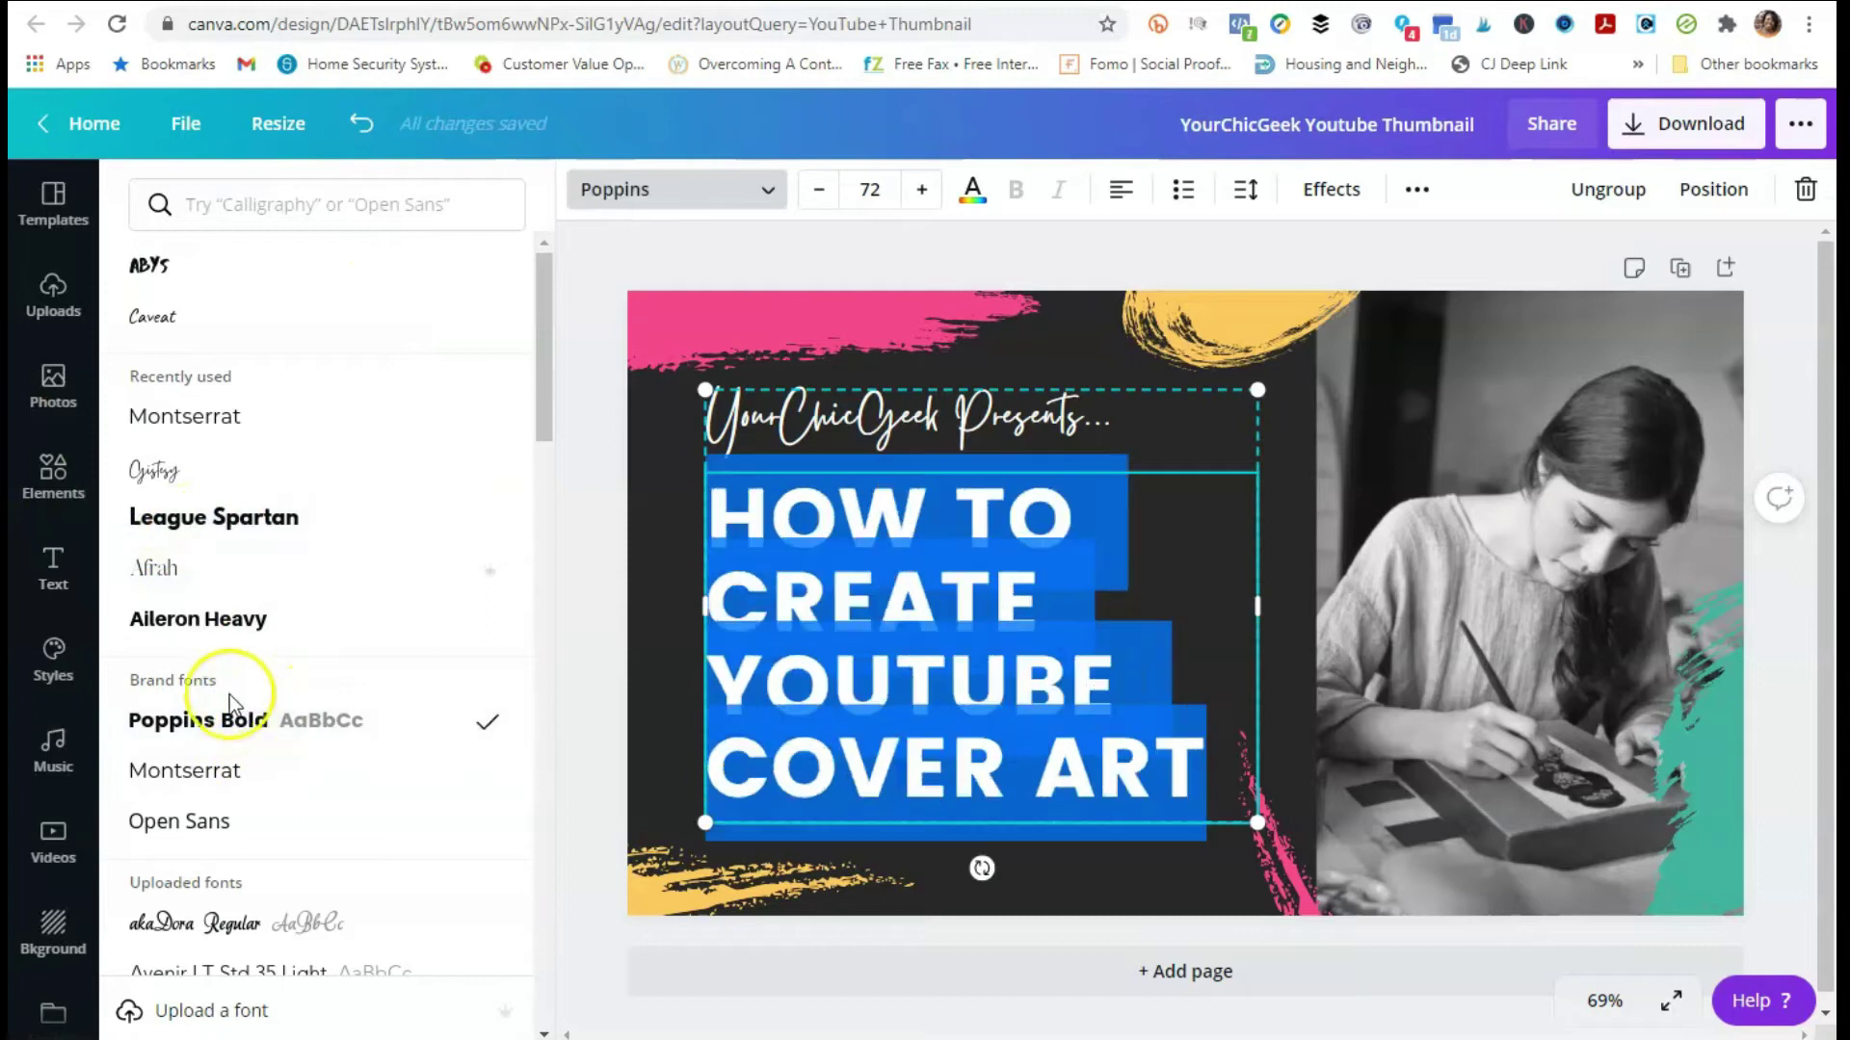
left_click(632, 603)
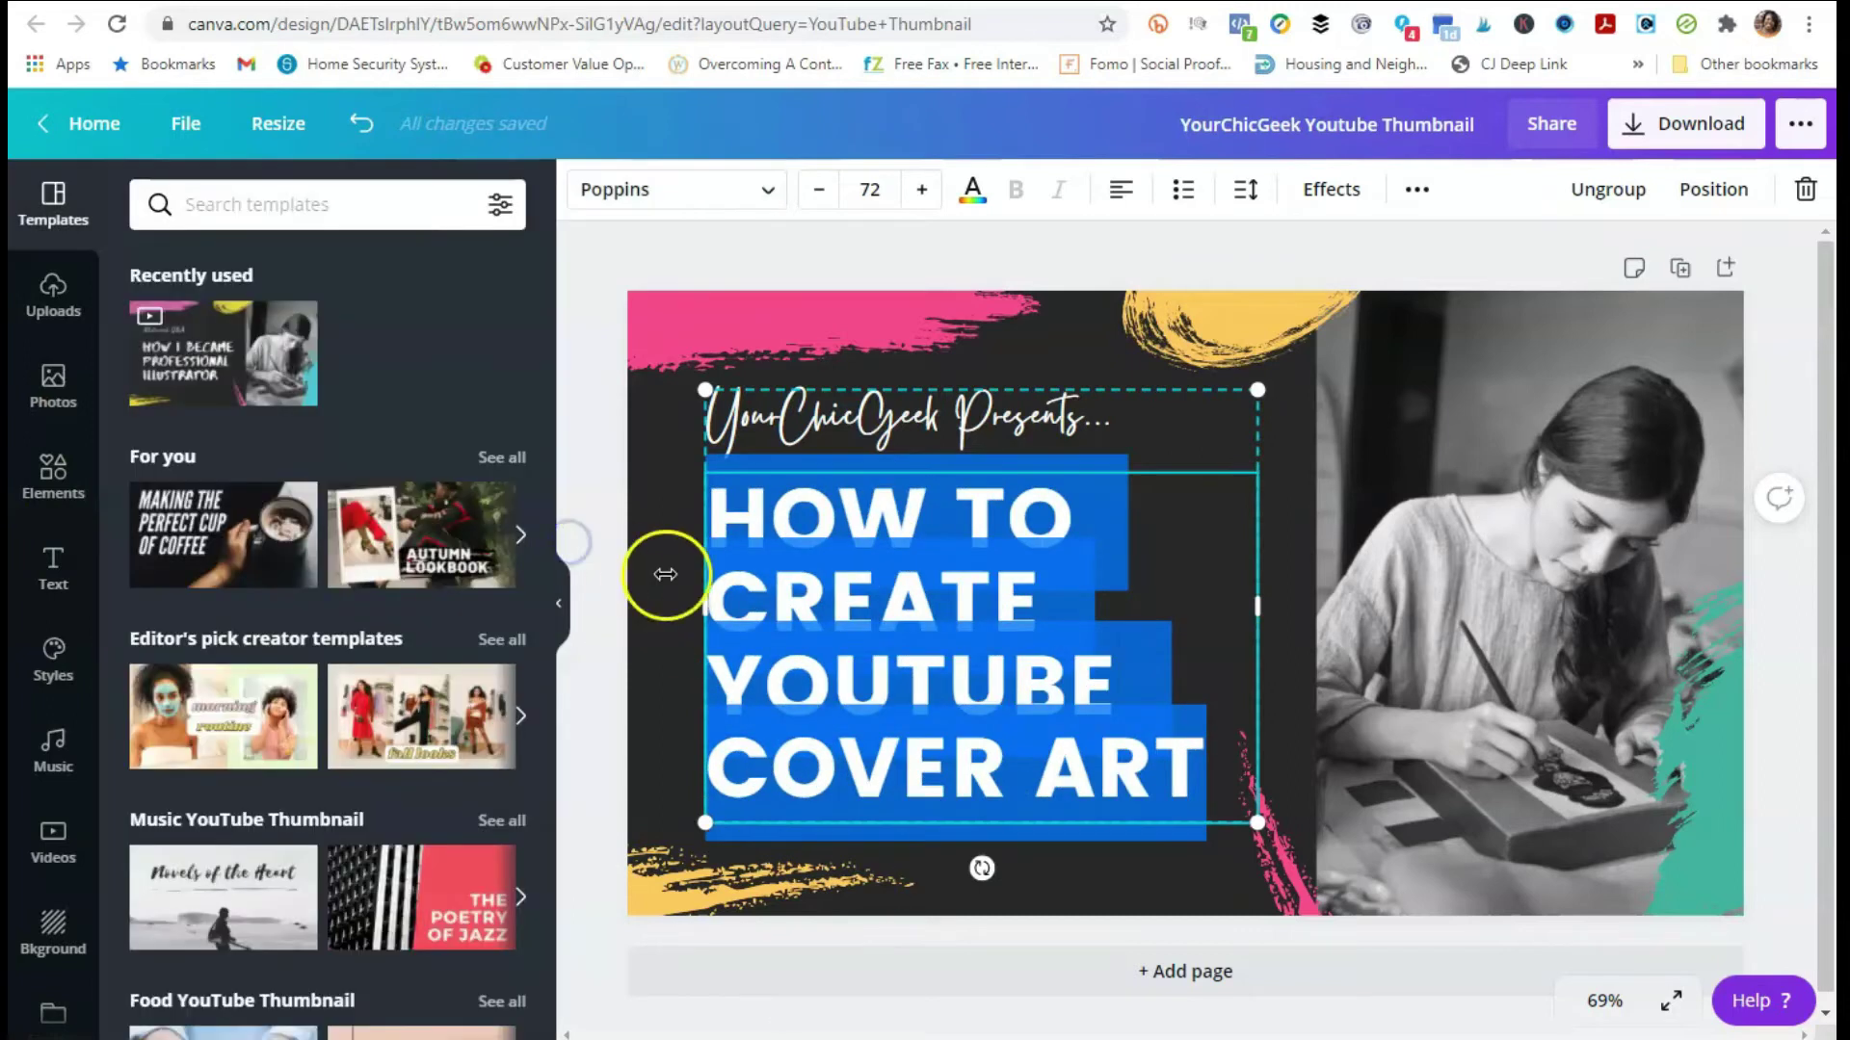
left_click(594, 533)
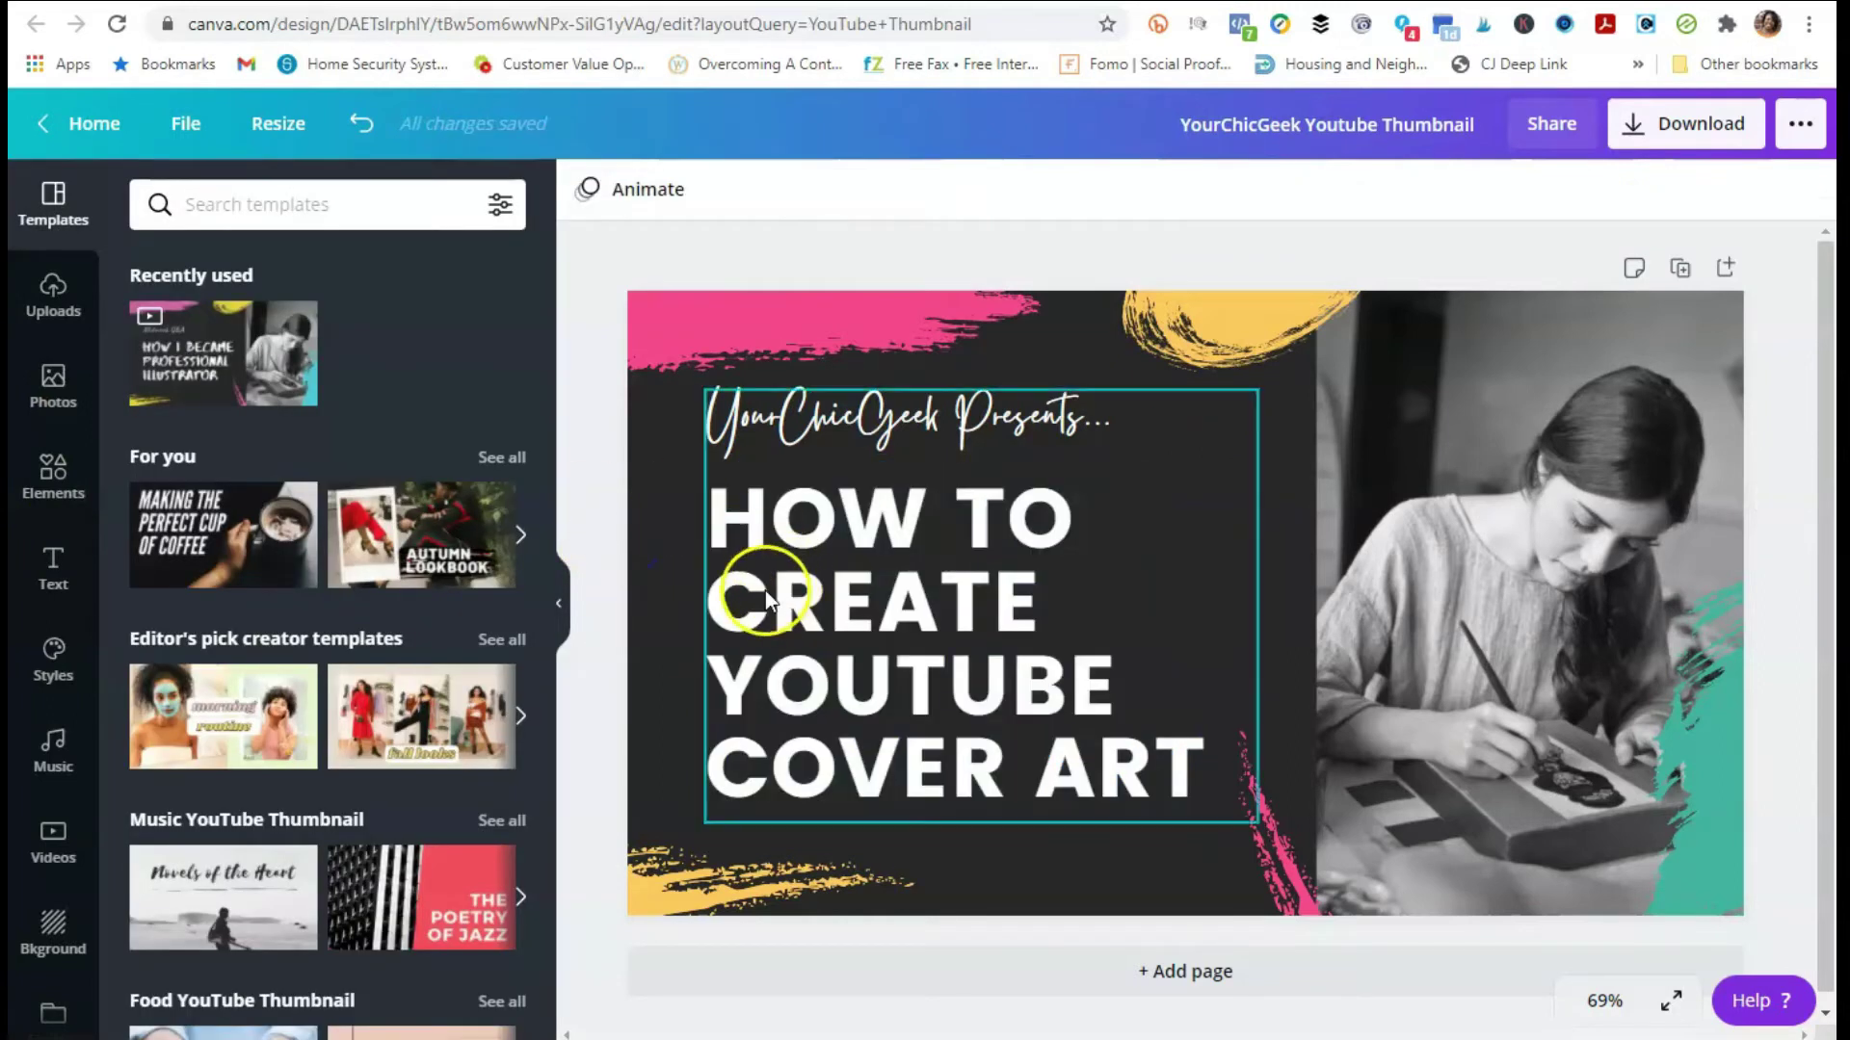
left_click(1595, 432)
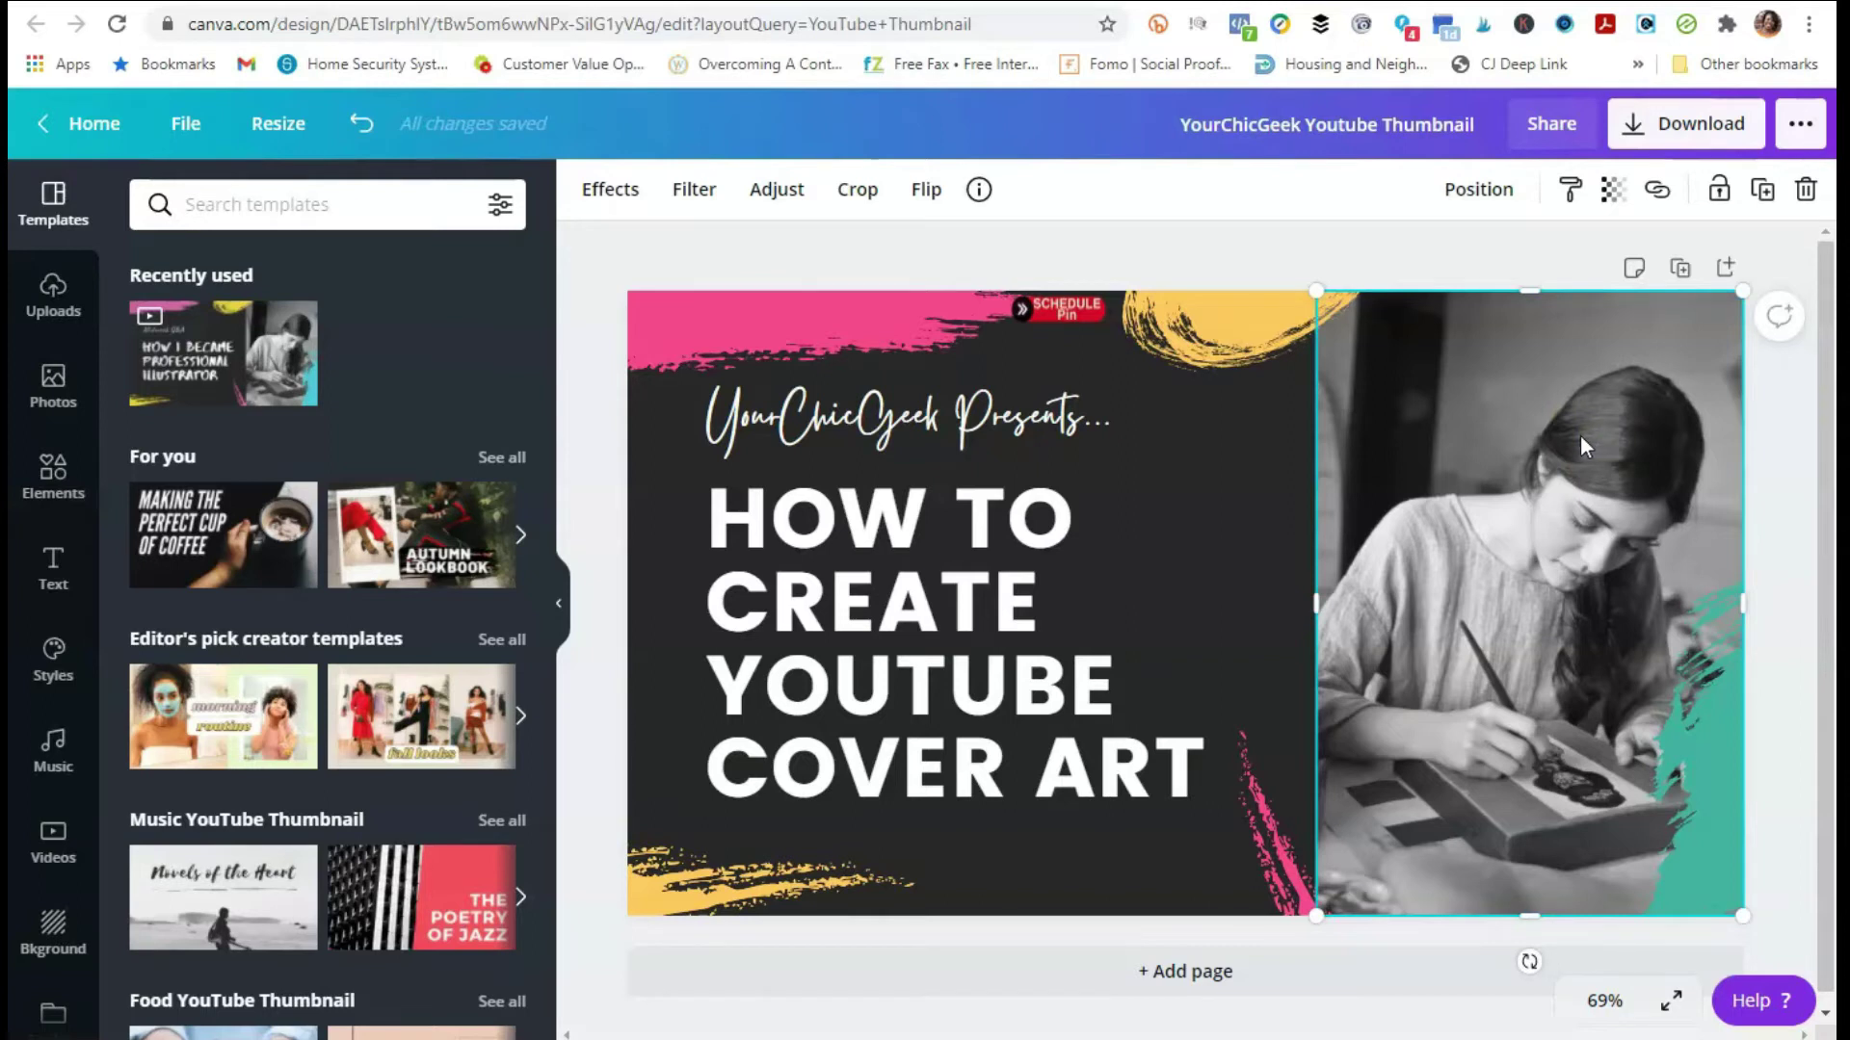
Step: Delete the illustrator photo and add the first Grids frame from Elements
left_click(1807, 192)
left_click(48, 477)
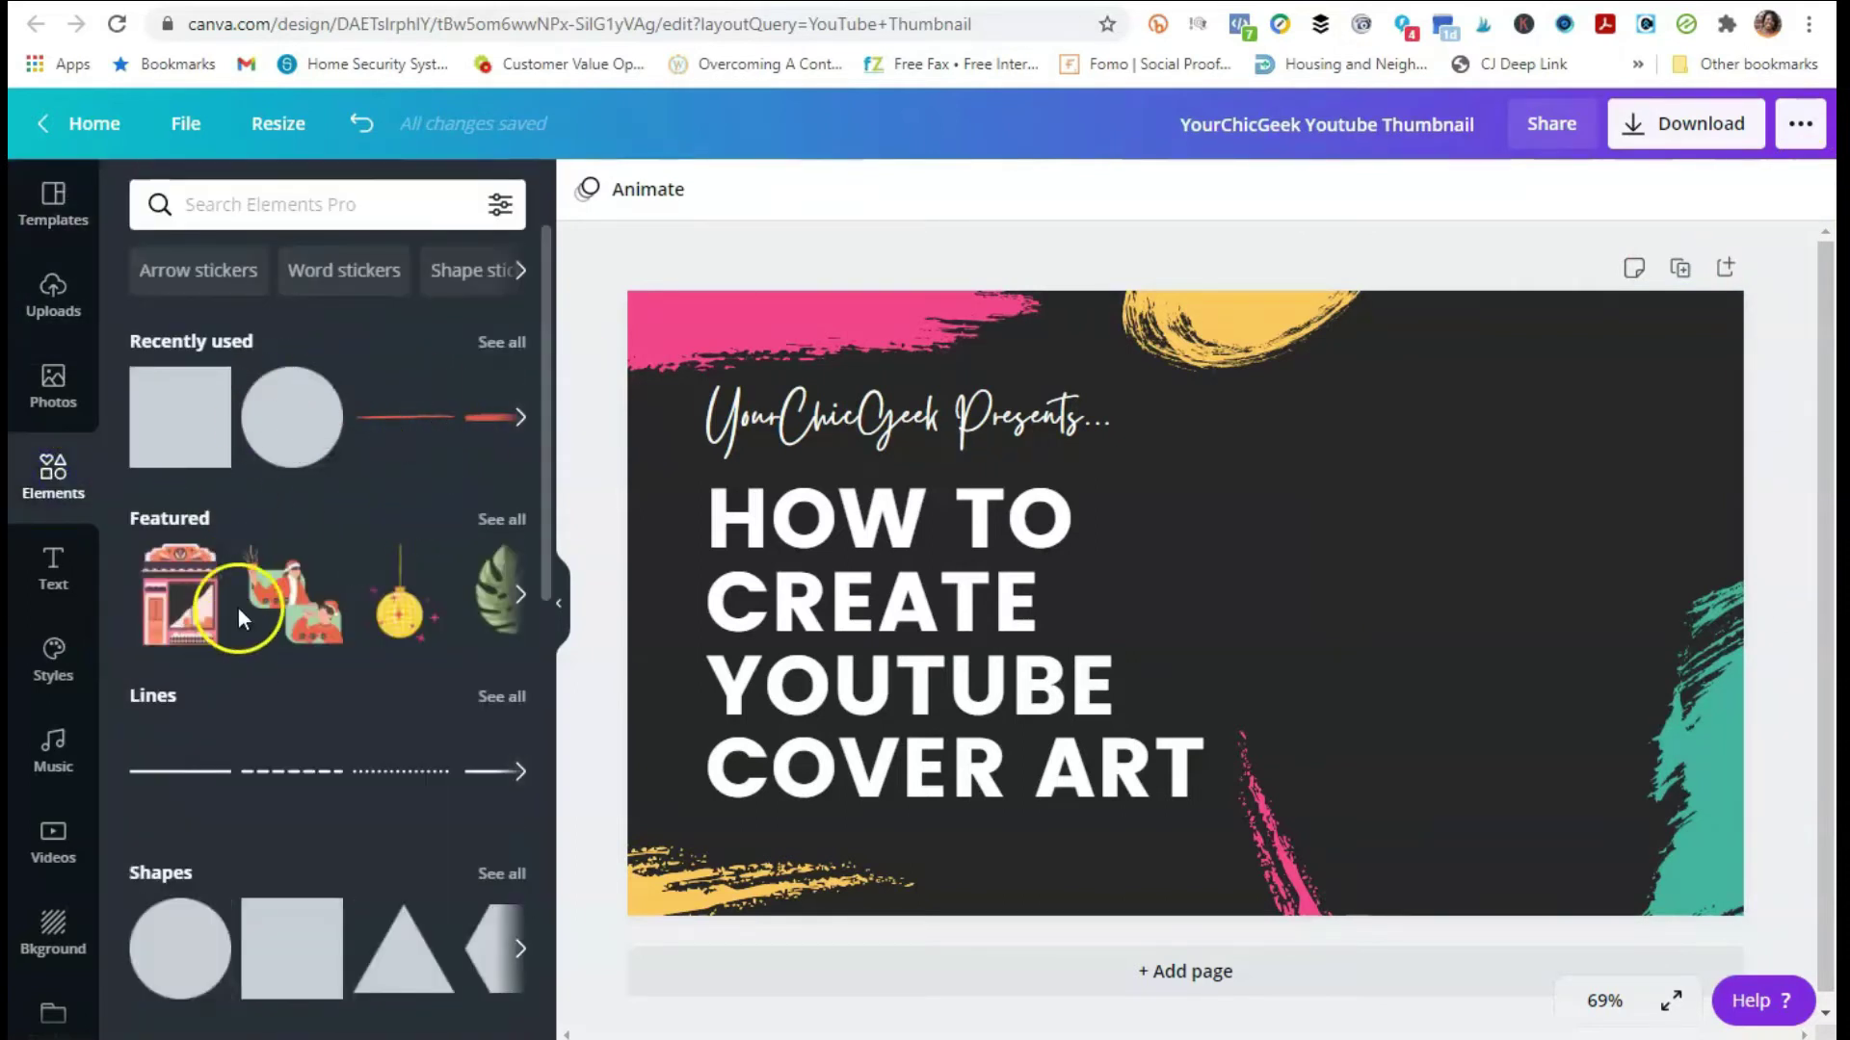
scroll(262, 385, "down", 8)
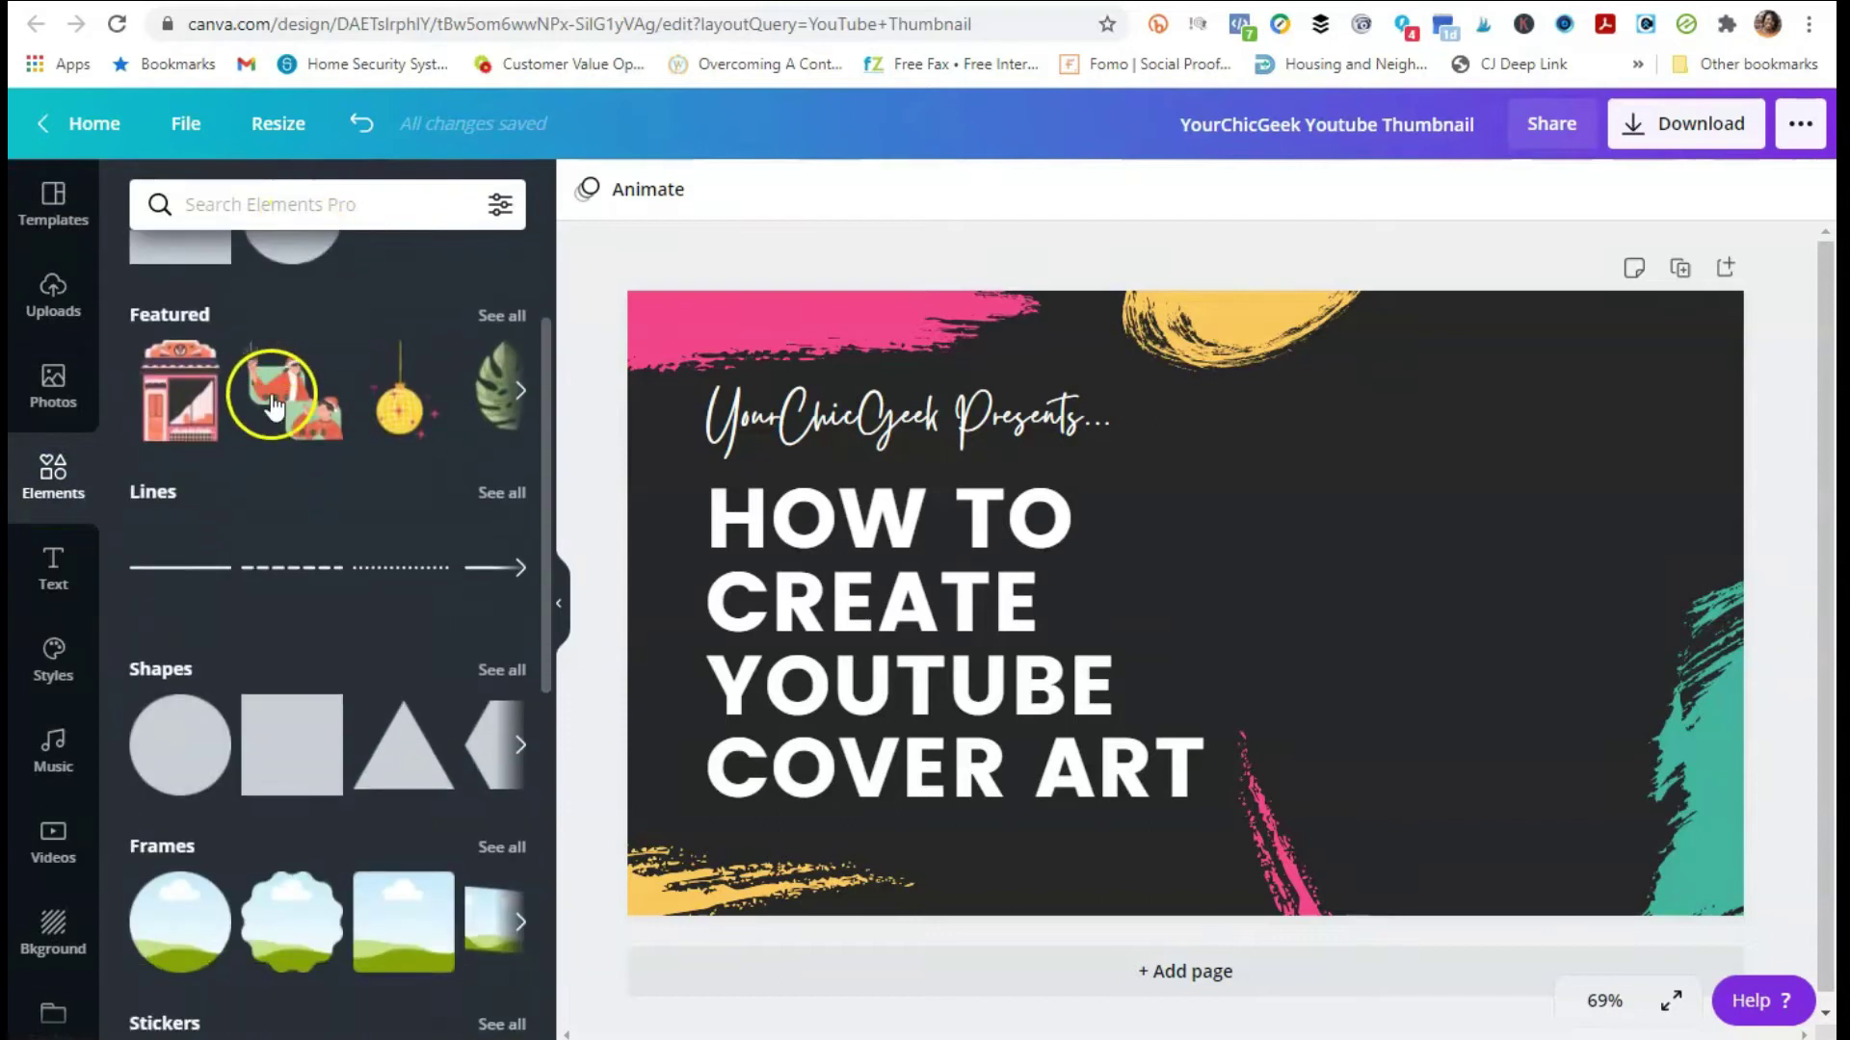
scroll(251, 578, "up", 3)
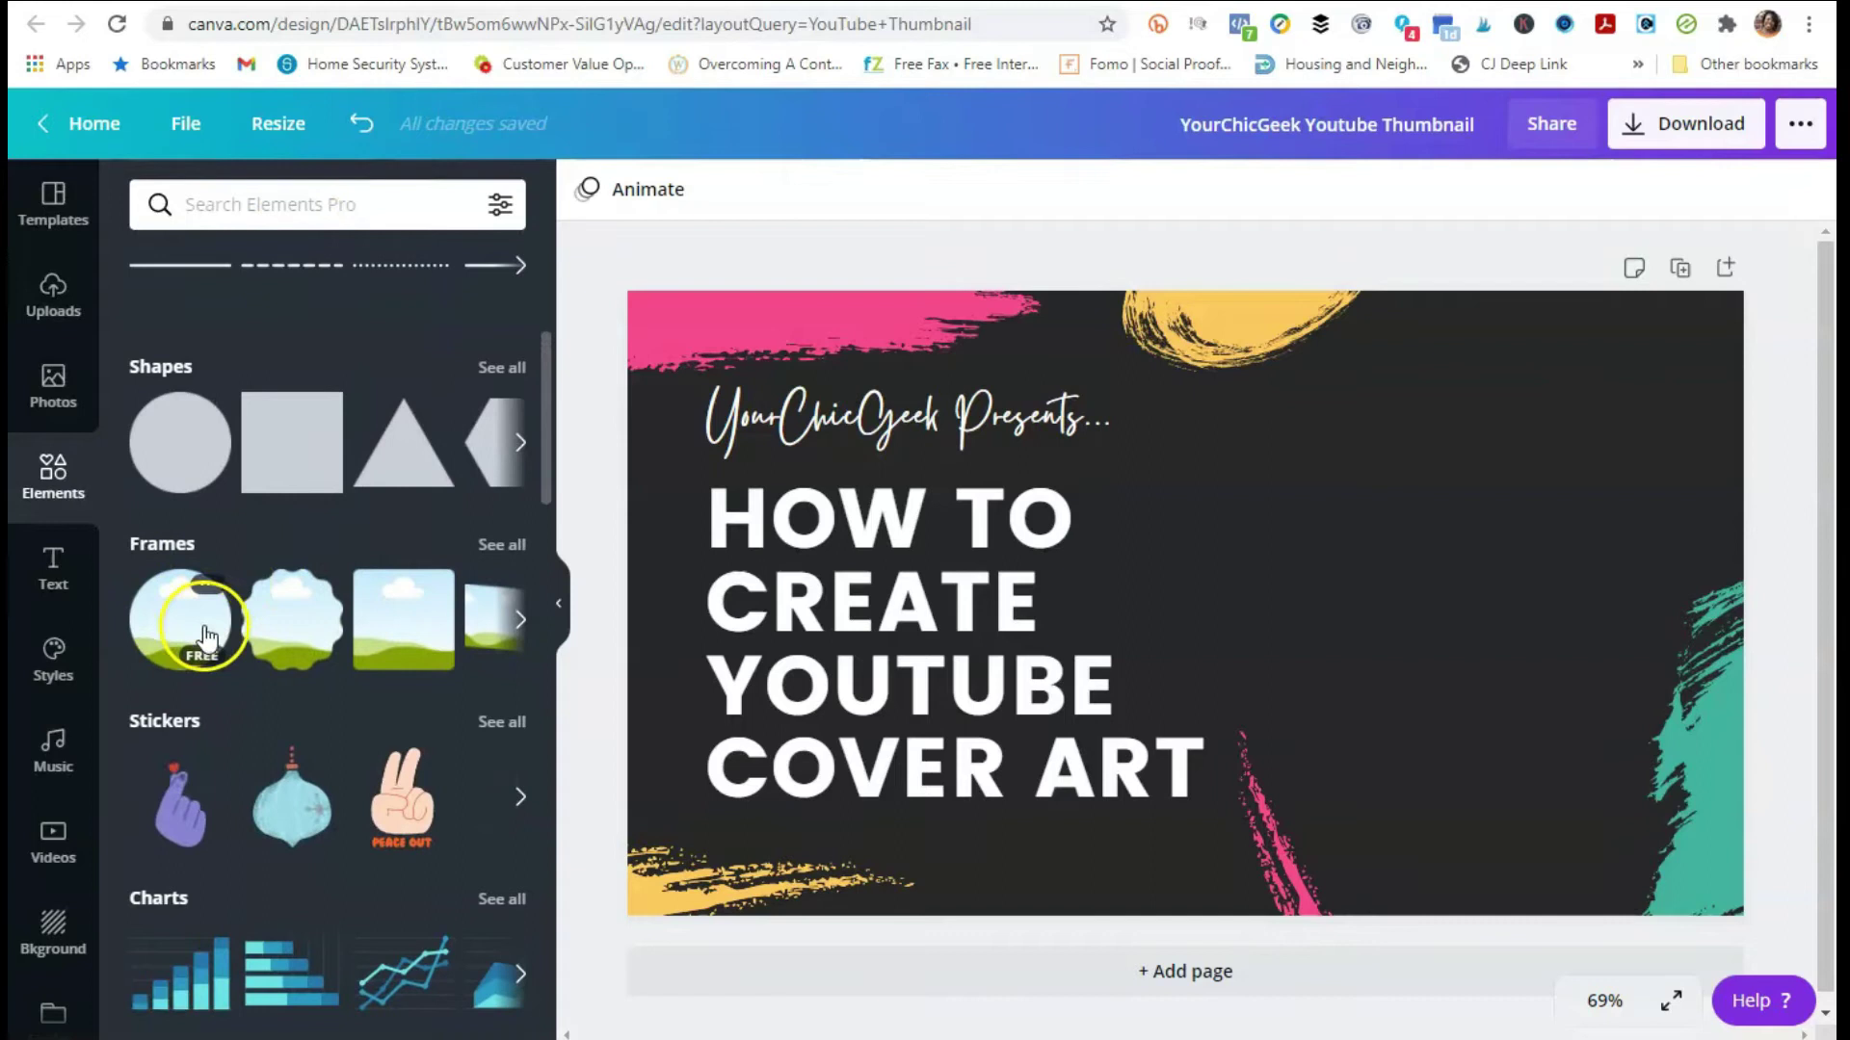
scroll(192, 616, "down", 3)
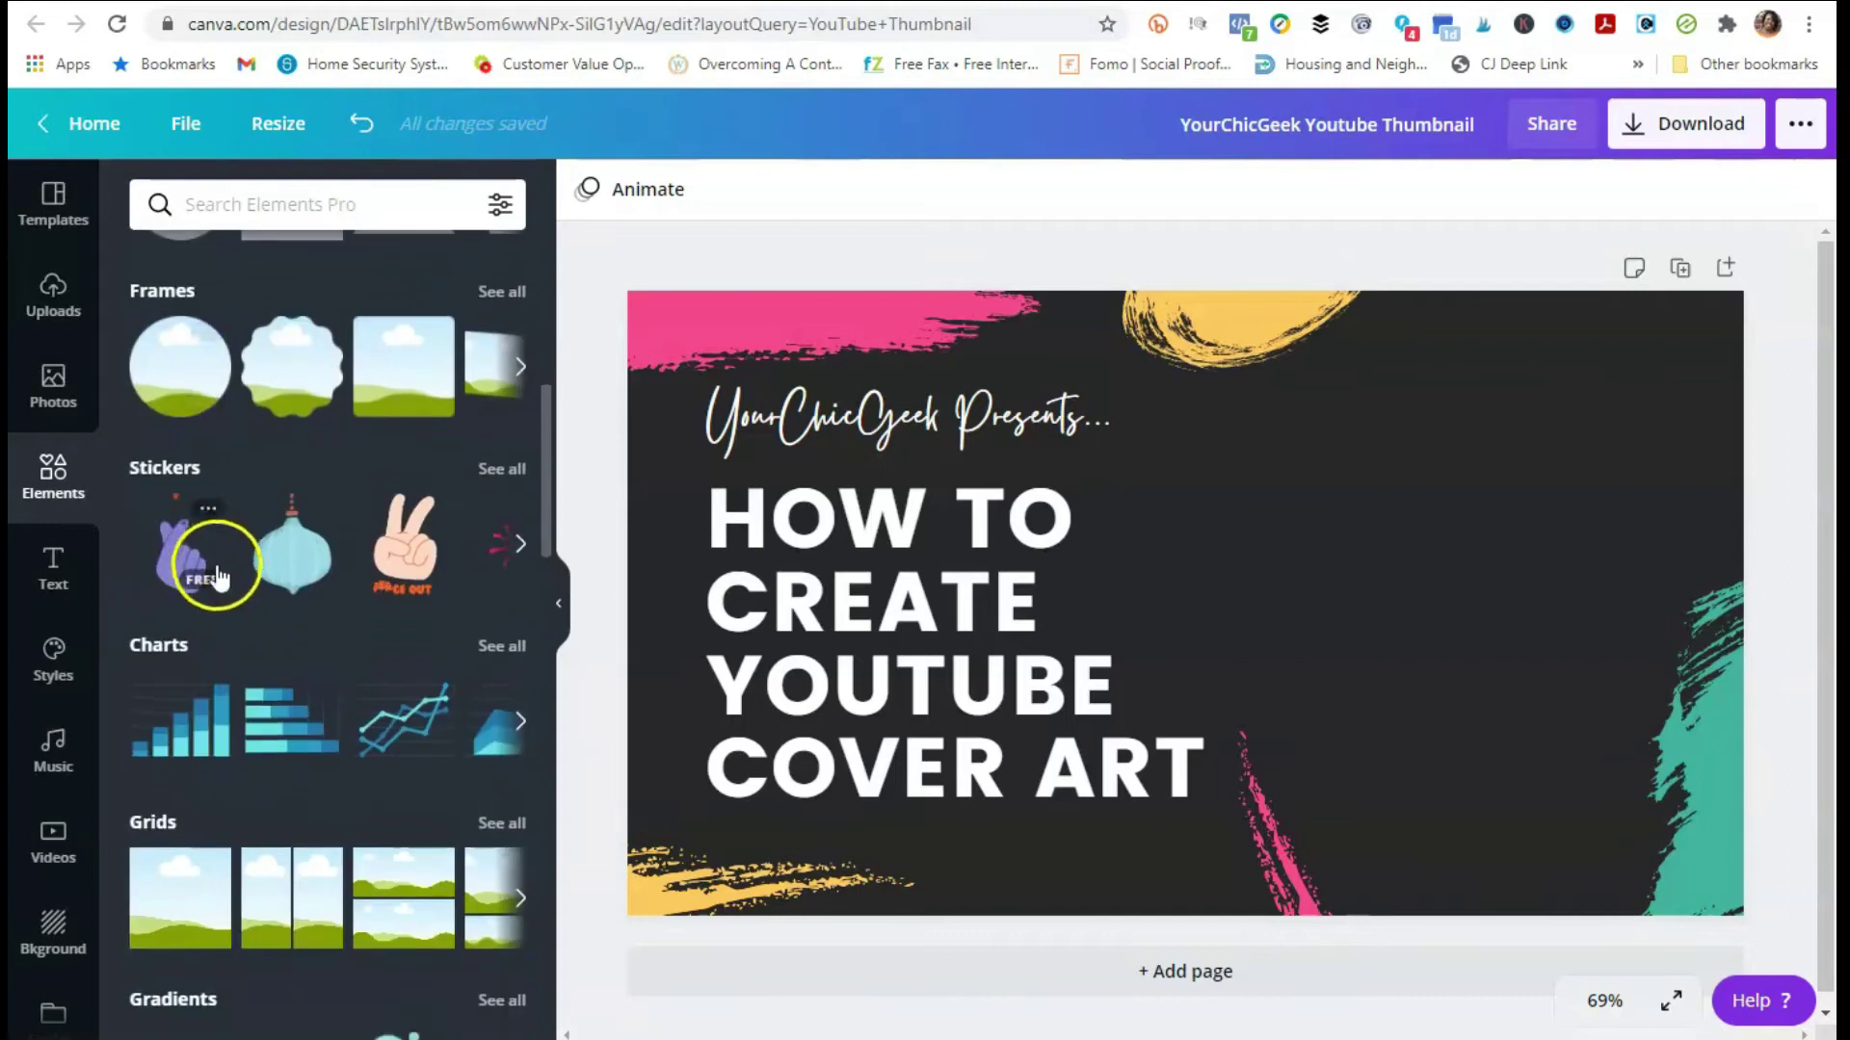
left_click(169, 896)
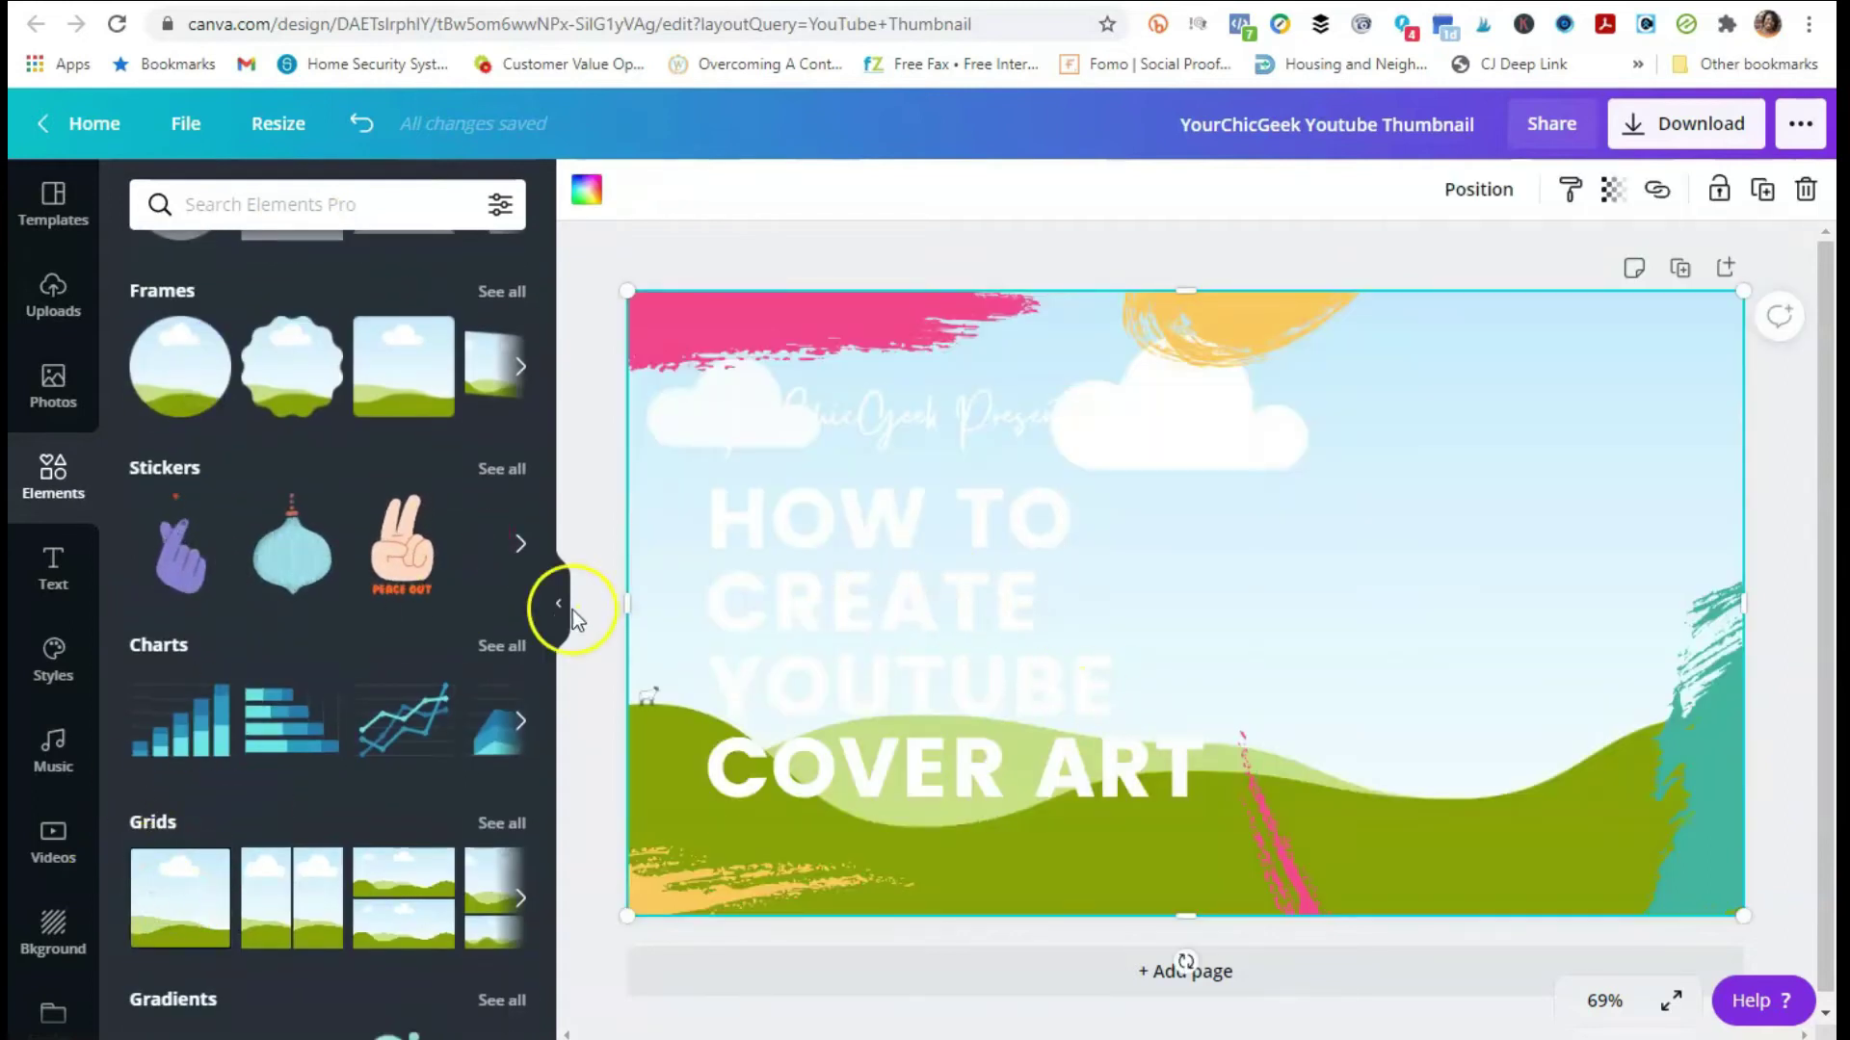
Step: Resize the grid frame to cover the right side from top to bottom edge
left_click_drag(629, 603, 1387, 608)
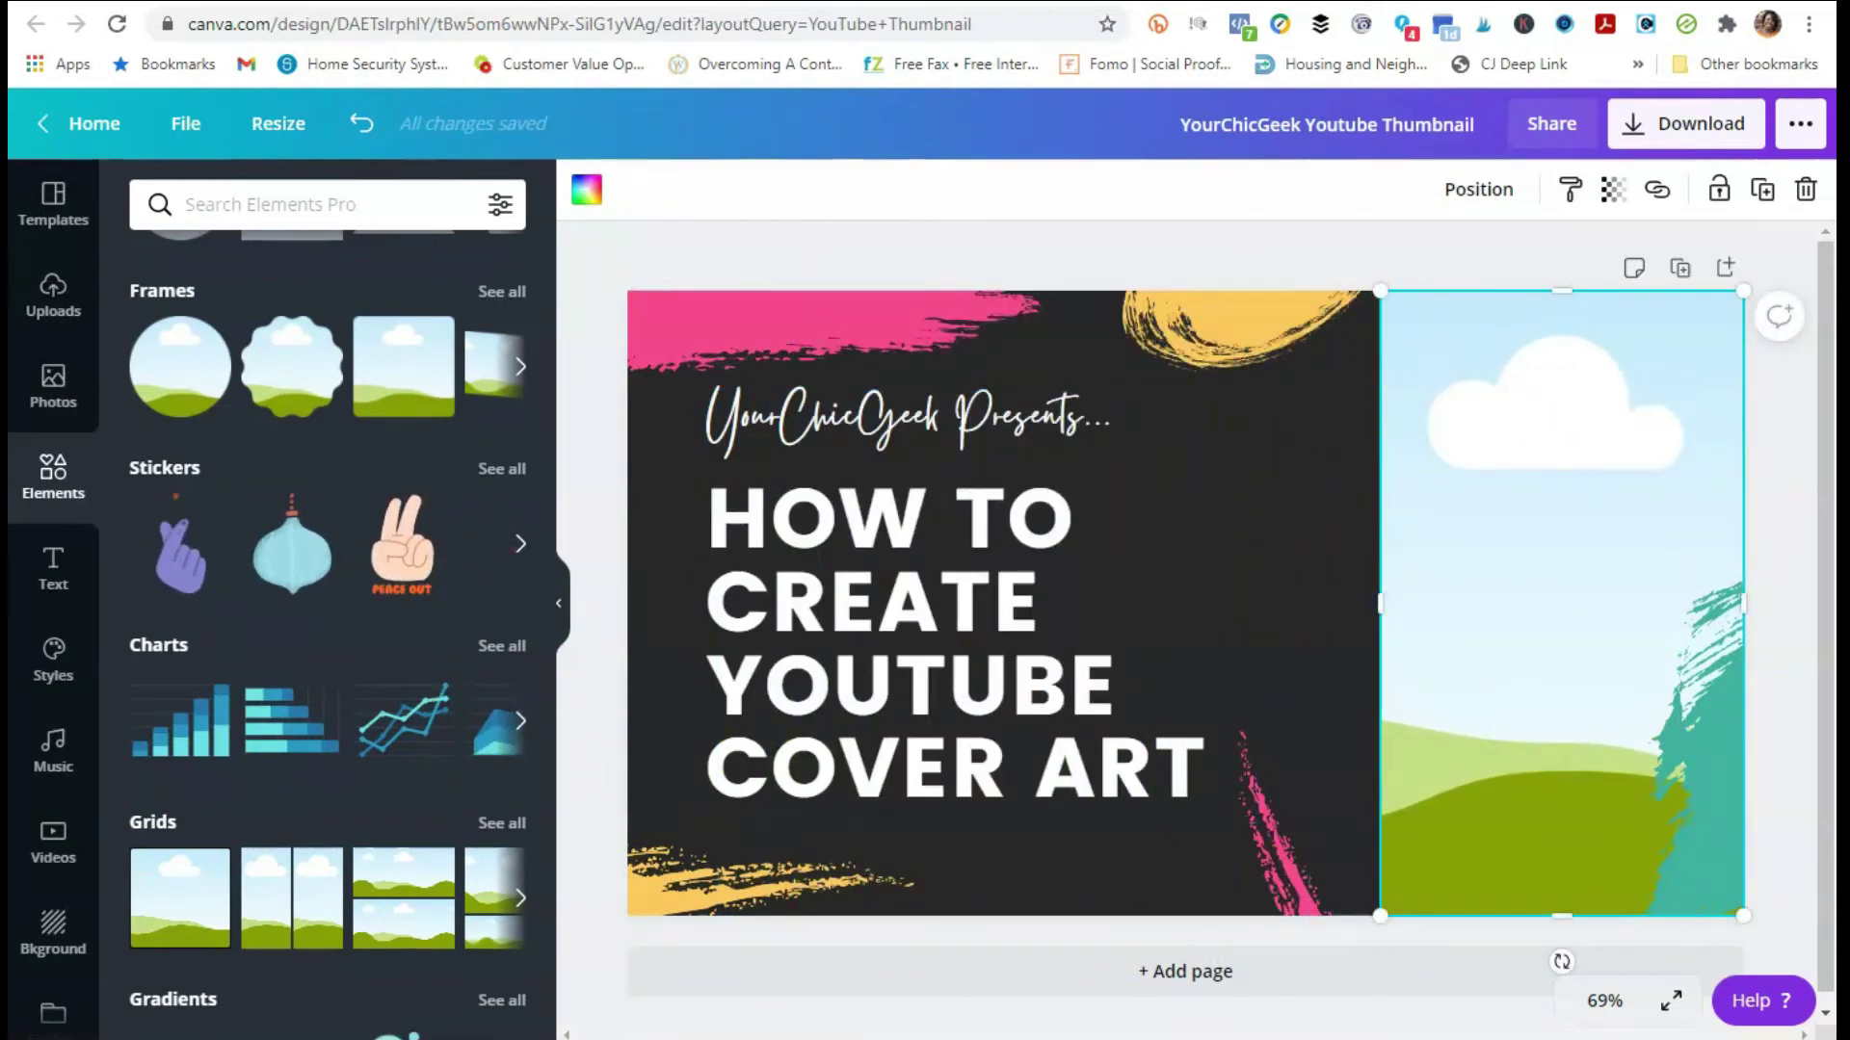
left_click_drag(1571, 290, 1572, 278)
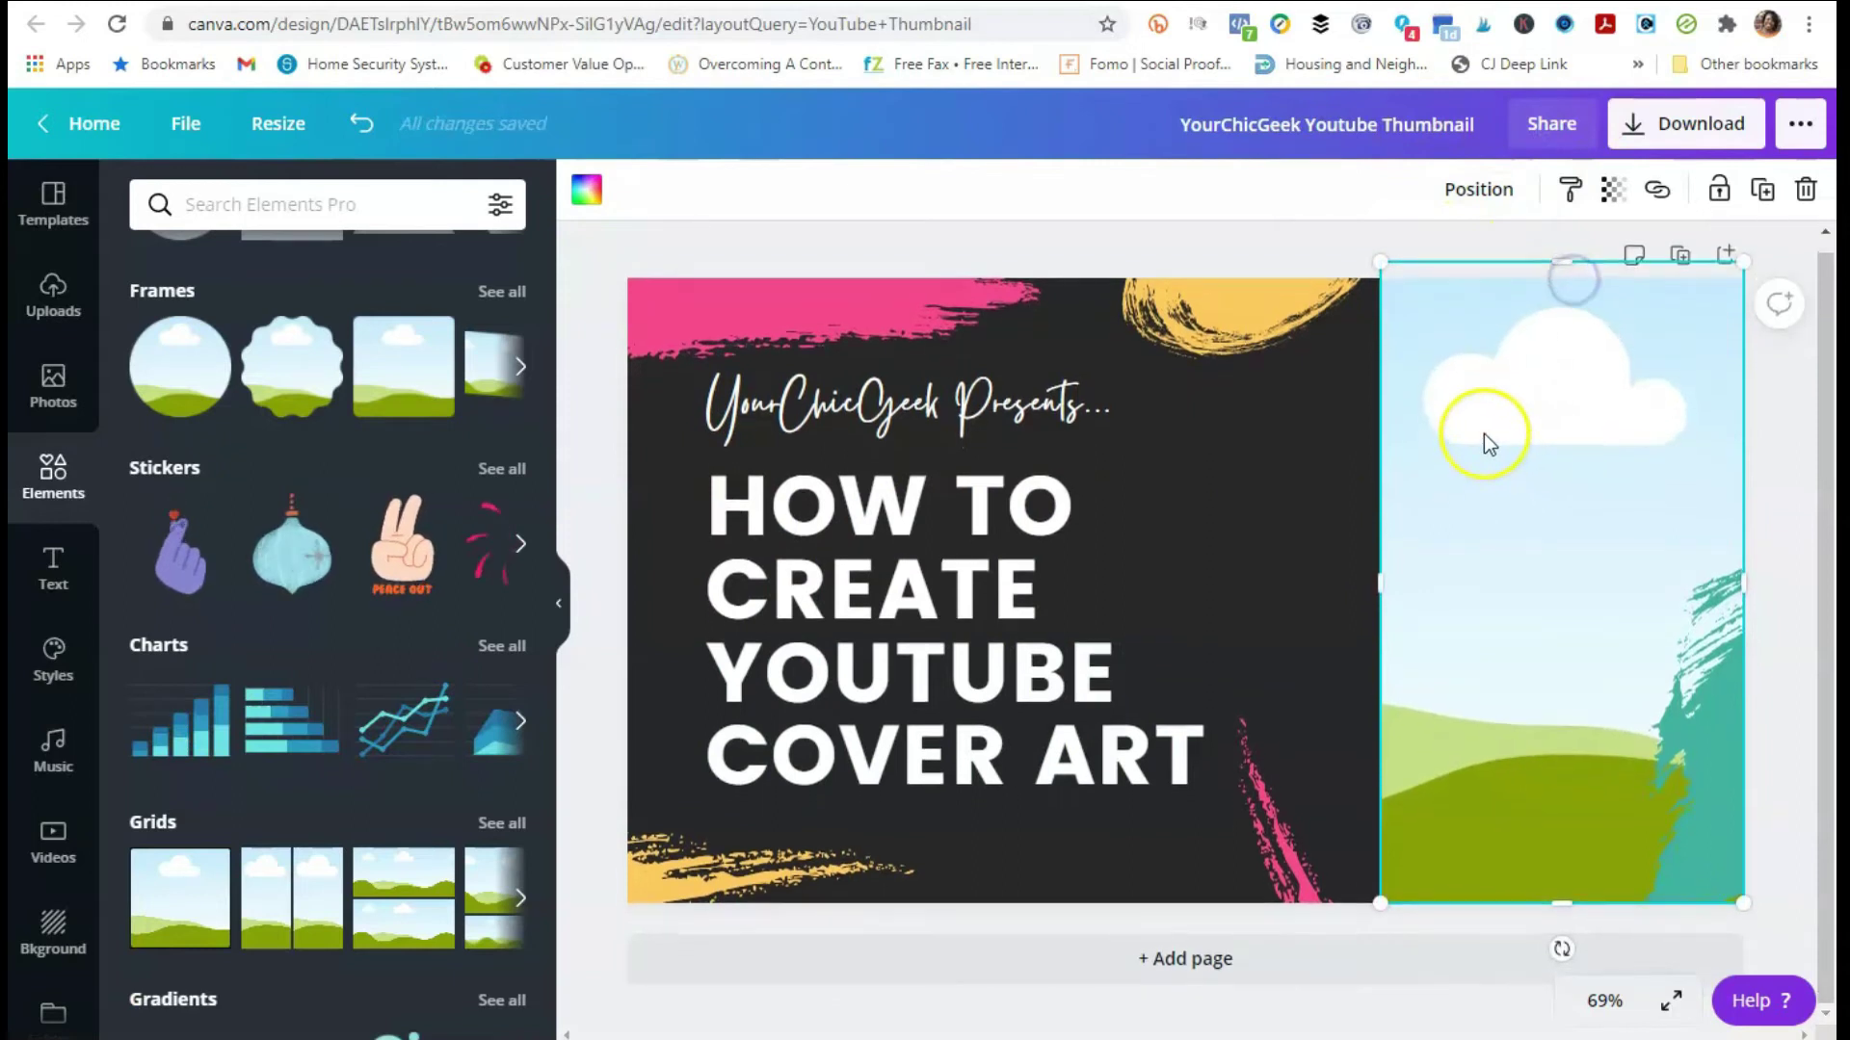
left_click_drag(1754, 570, 1659, 568)
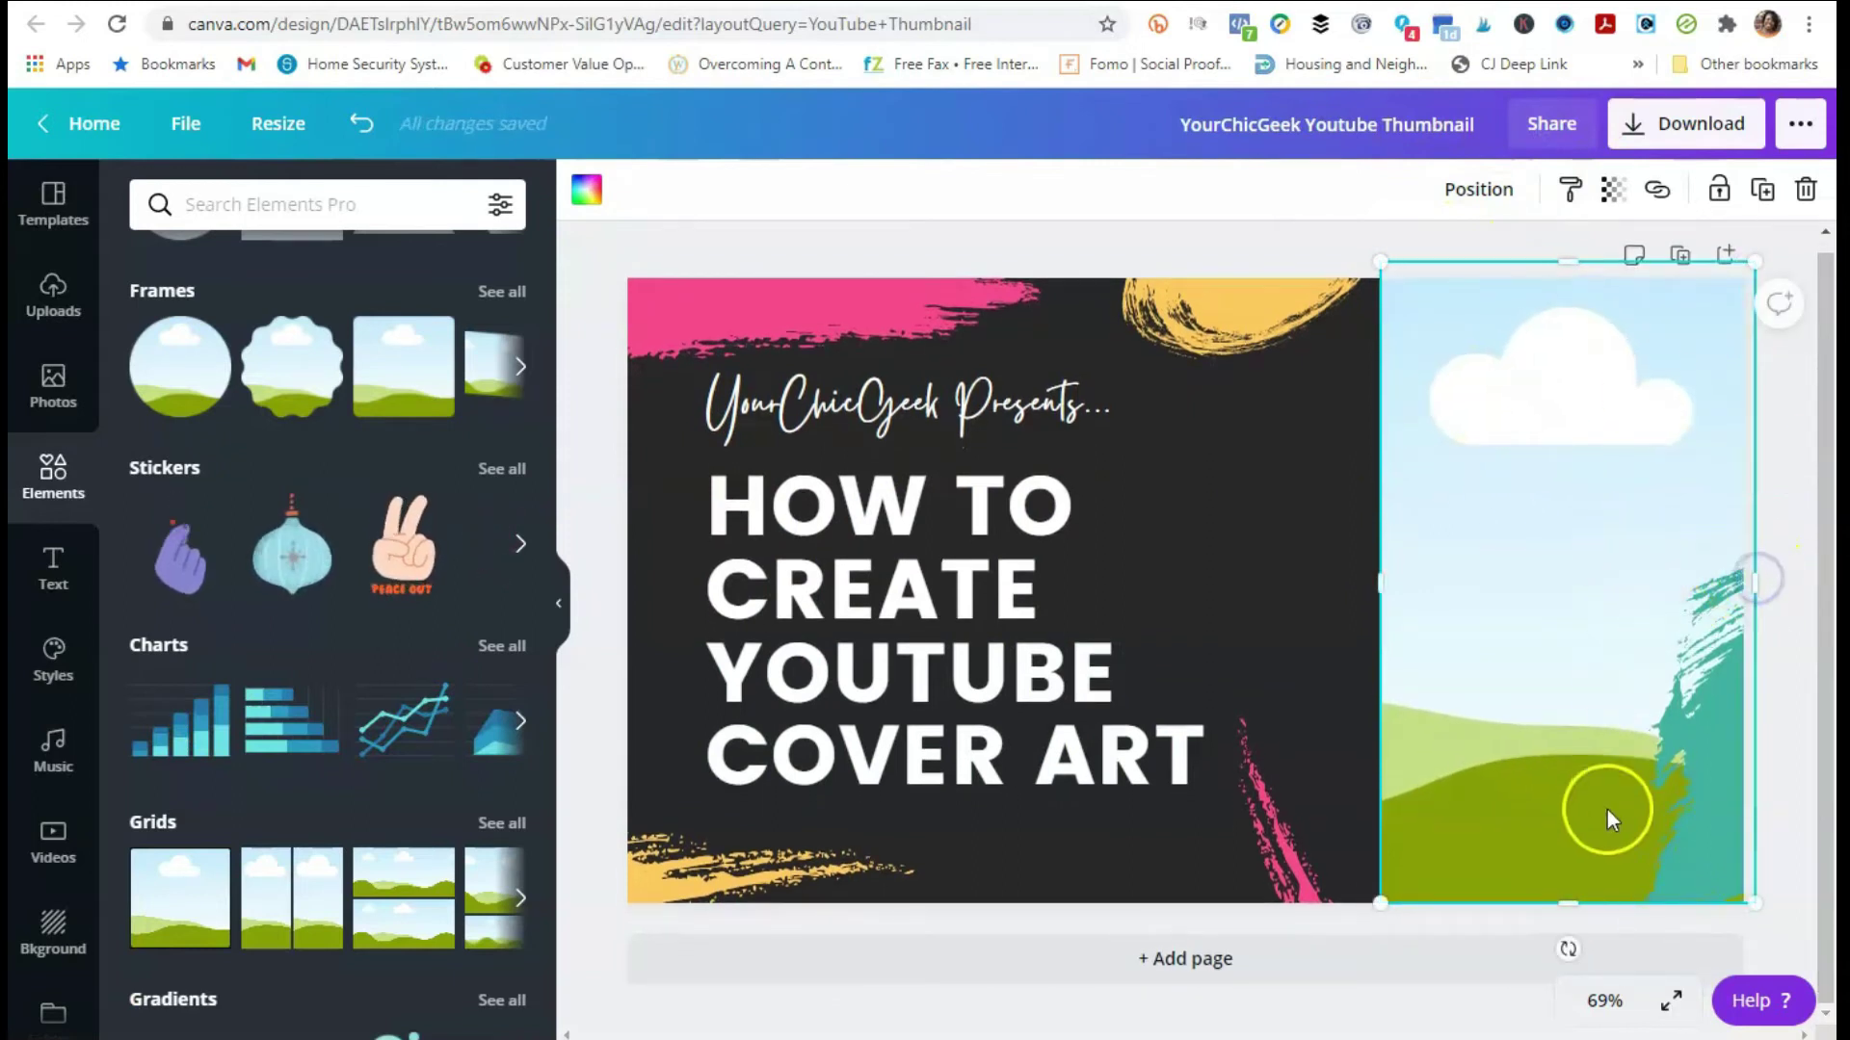
left_click_drag(1562, 906, 1565, 920)
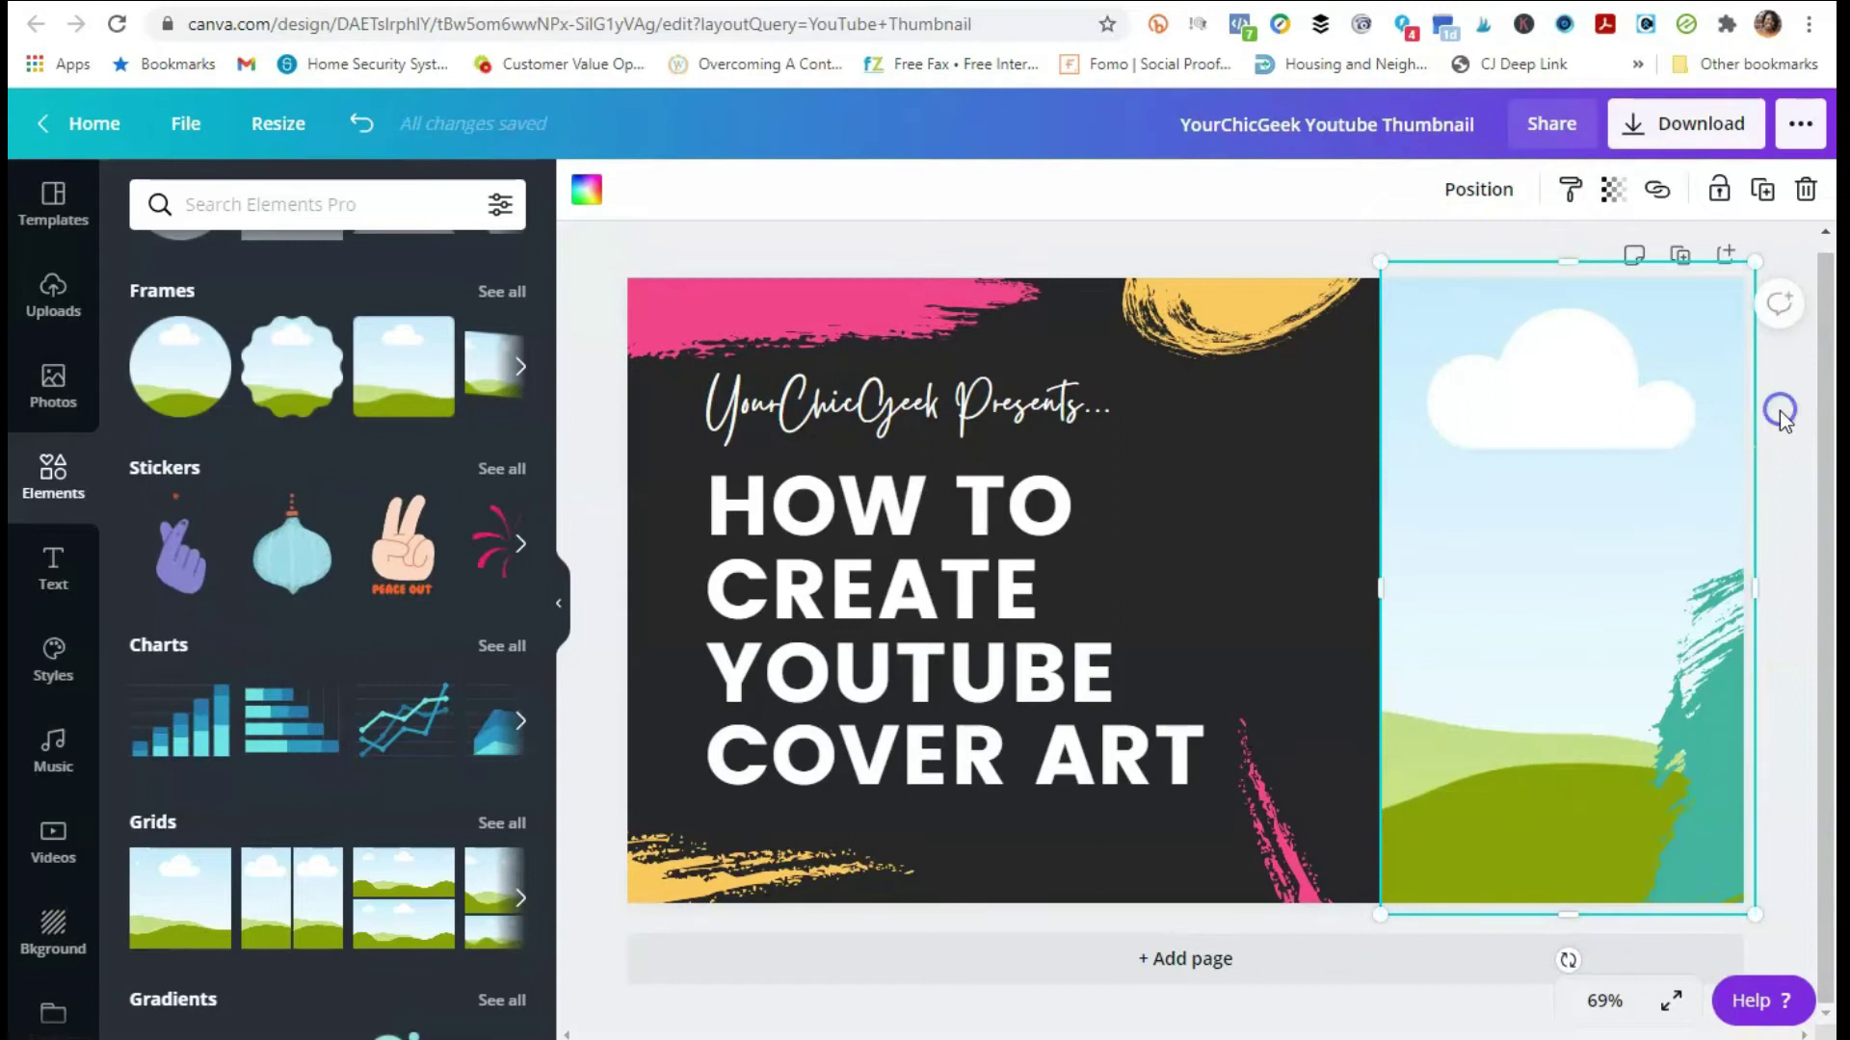
left_click(1587, 406)
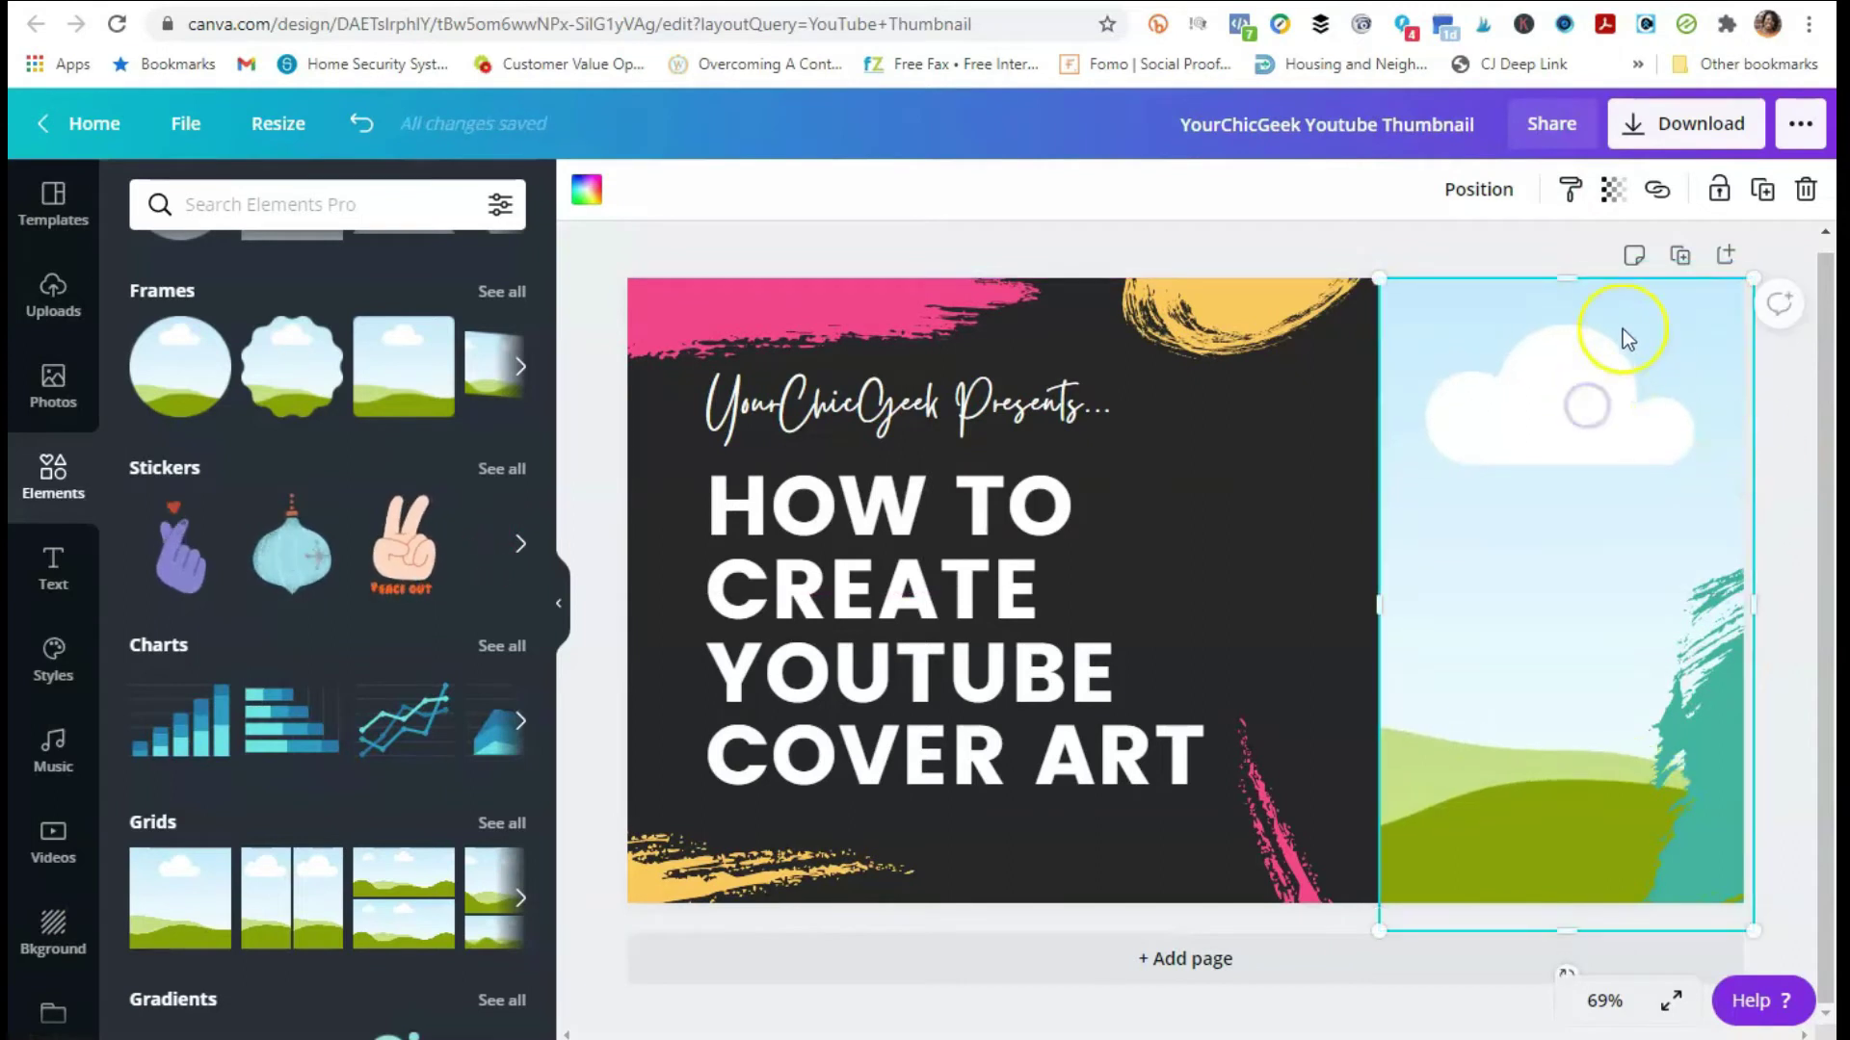
left_click_drag(1562, 276, 1563, 269)
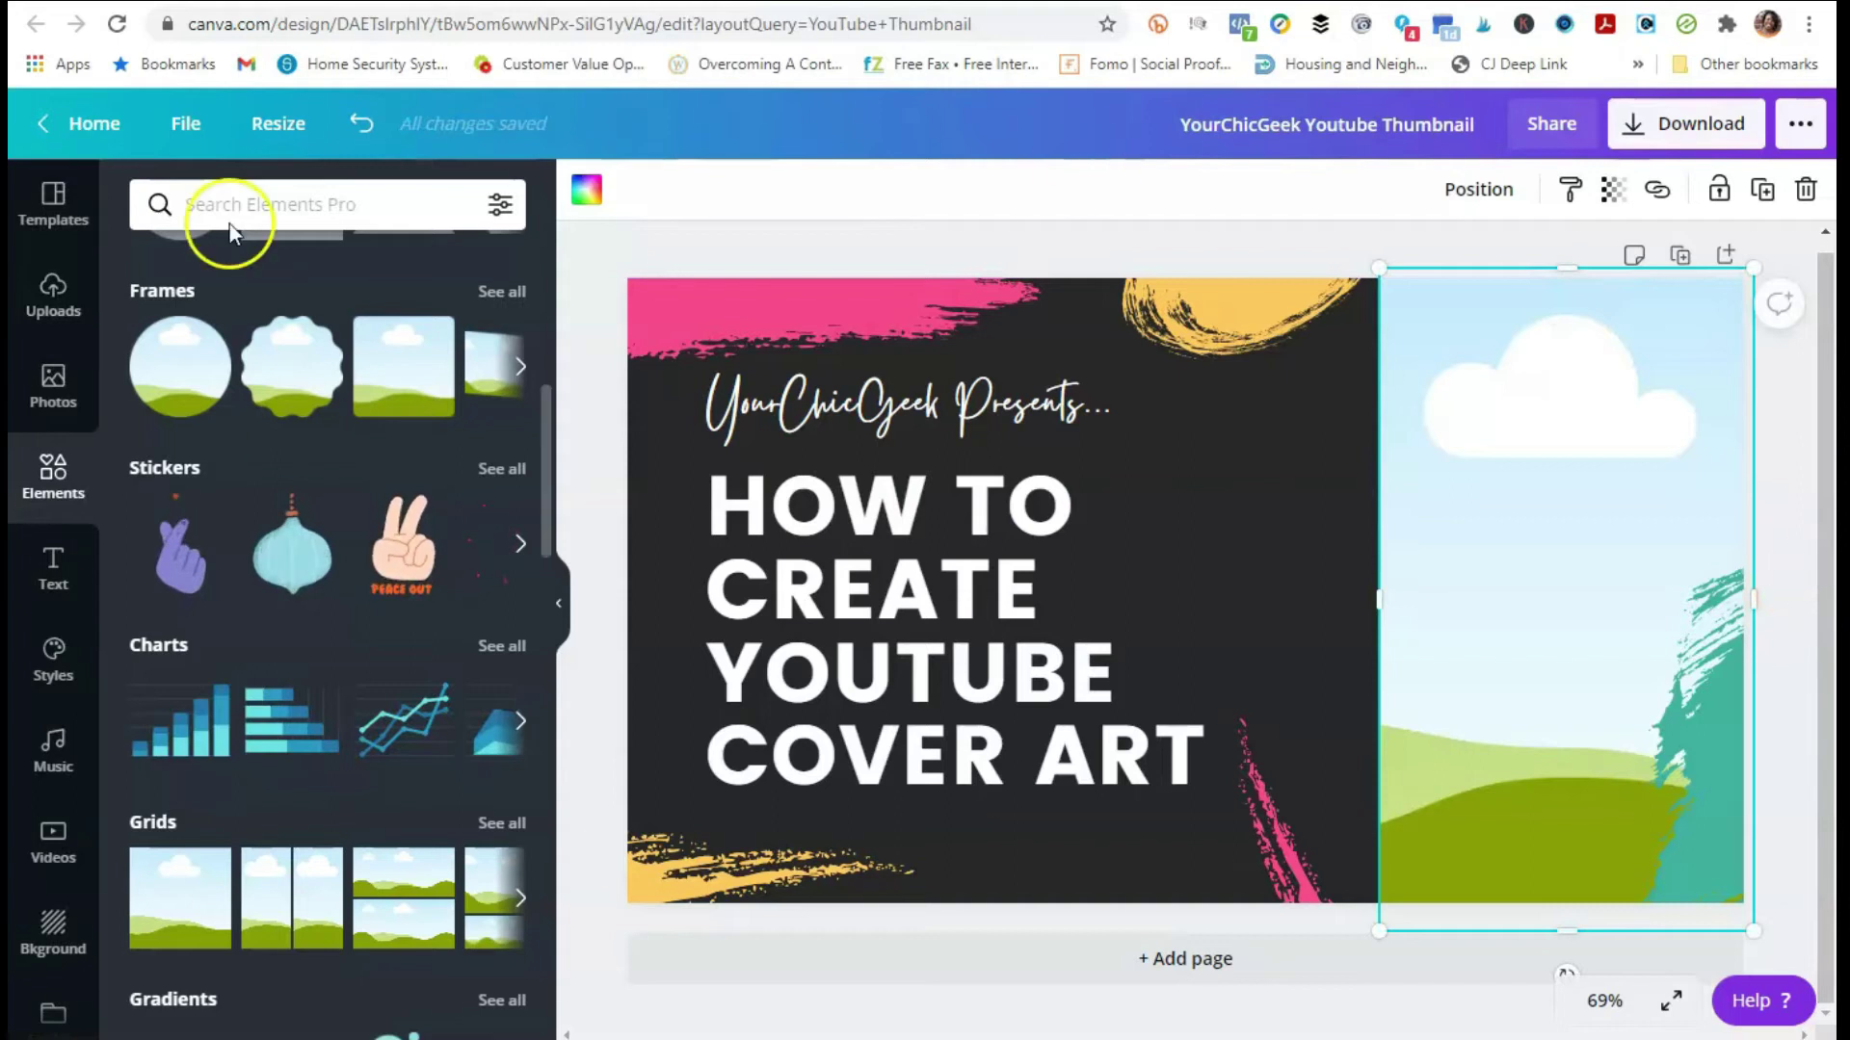
Step: Drop the creator's brick-wall photo from Uploads into the right-hand frame
left_click(56, 310)
left_click(269, 212)
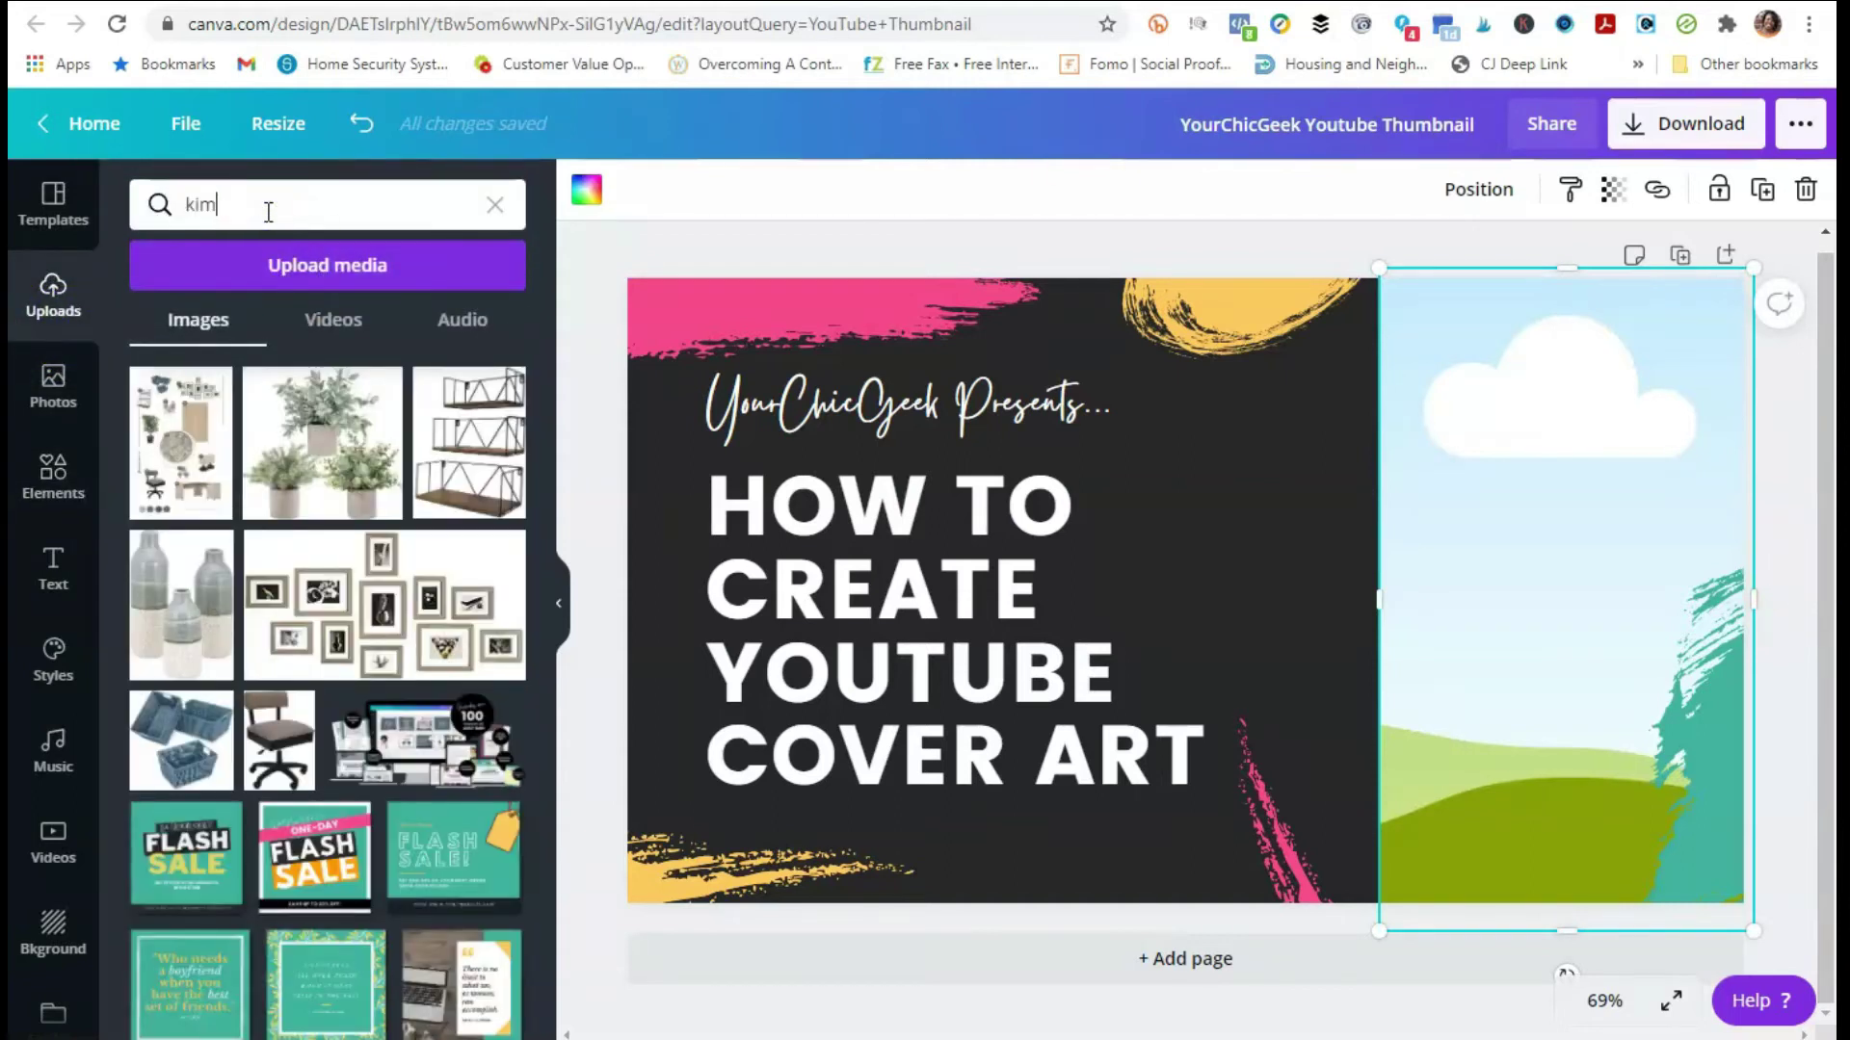
key("Return")
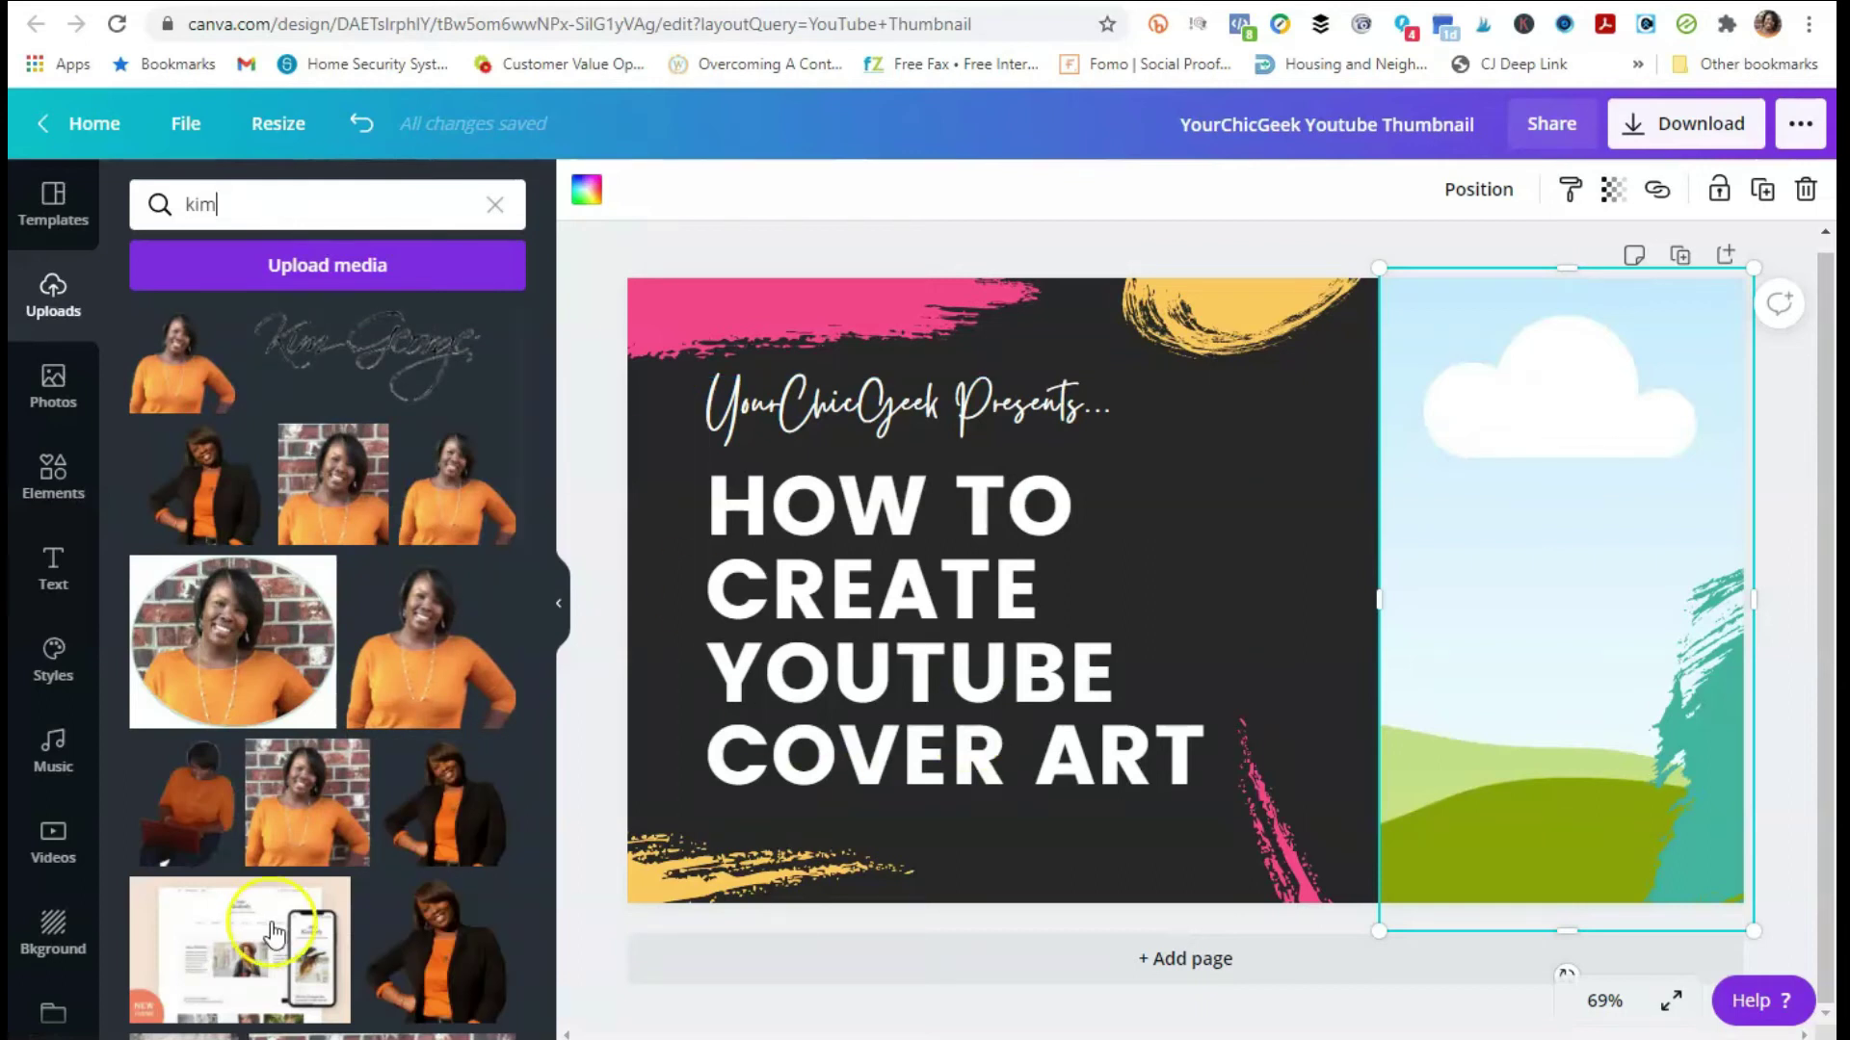
left_click(281, 829)
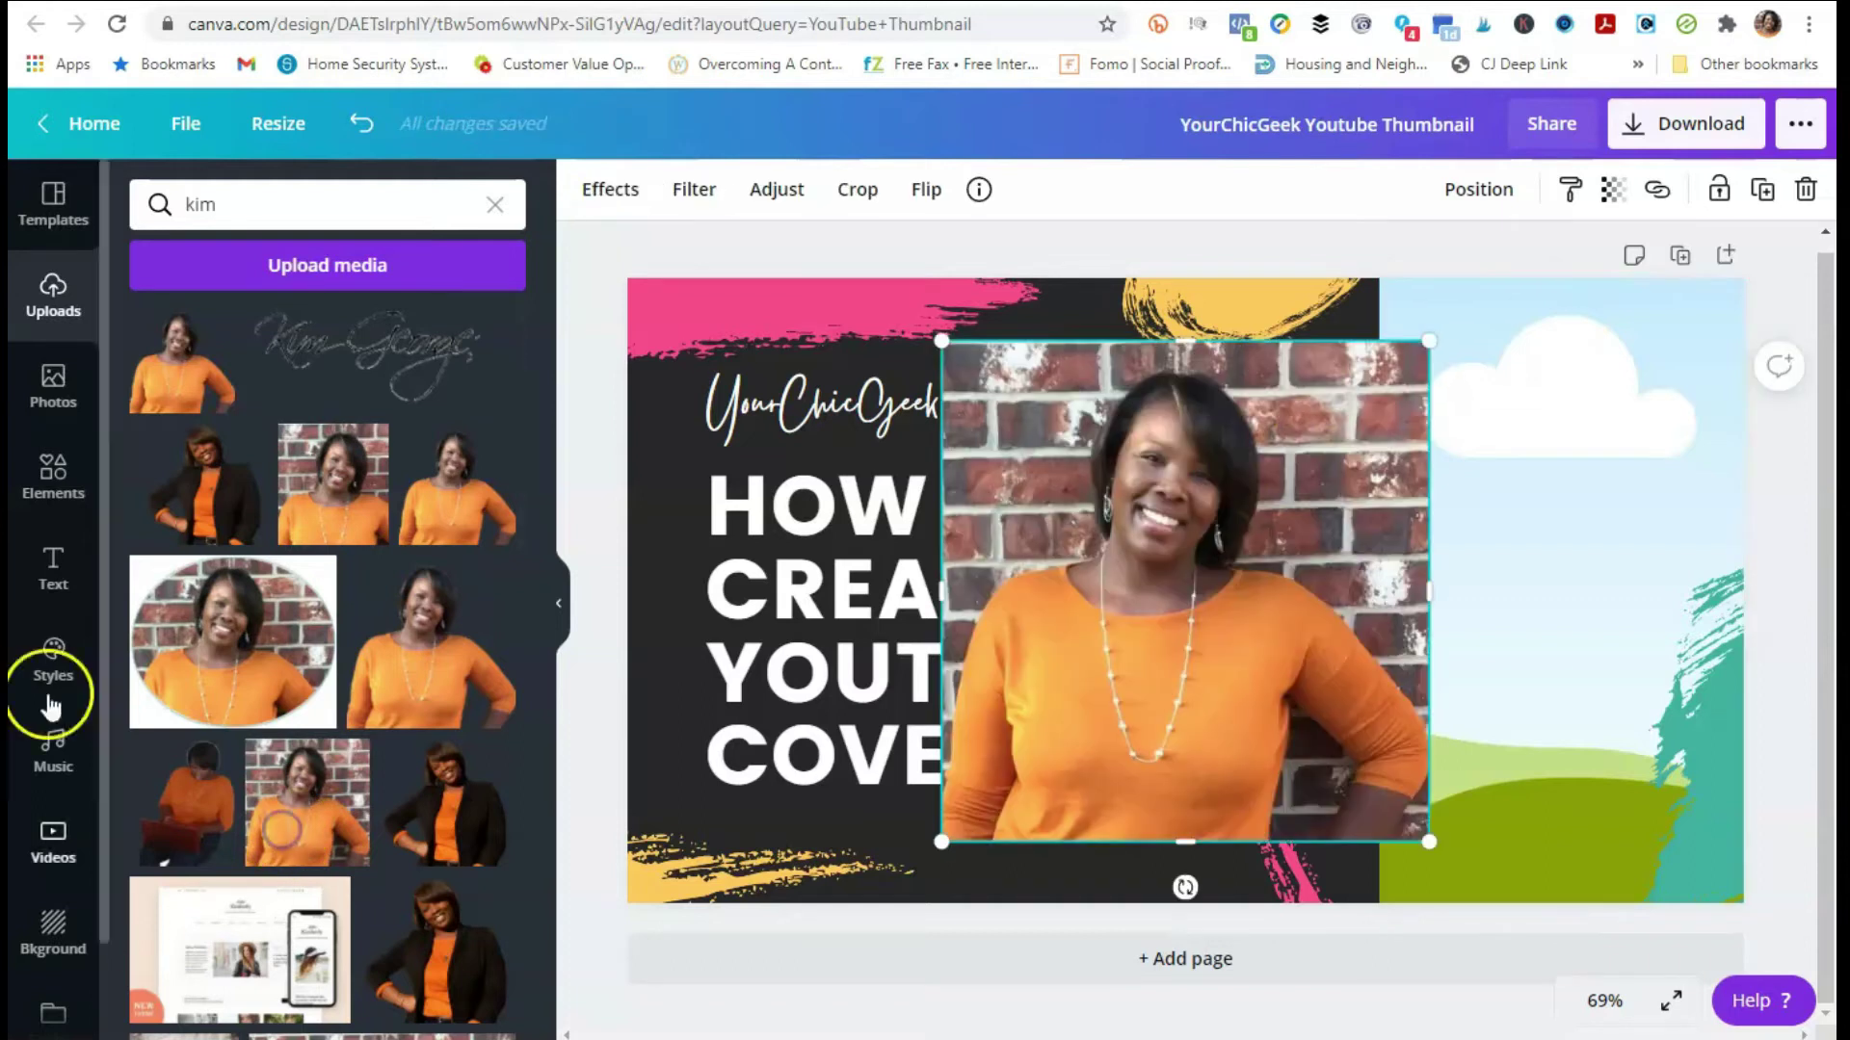
left_click_drag(1507, 578, 1702, 800)
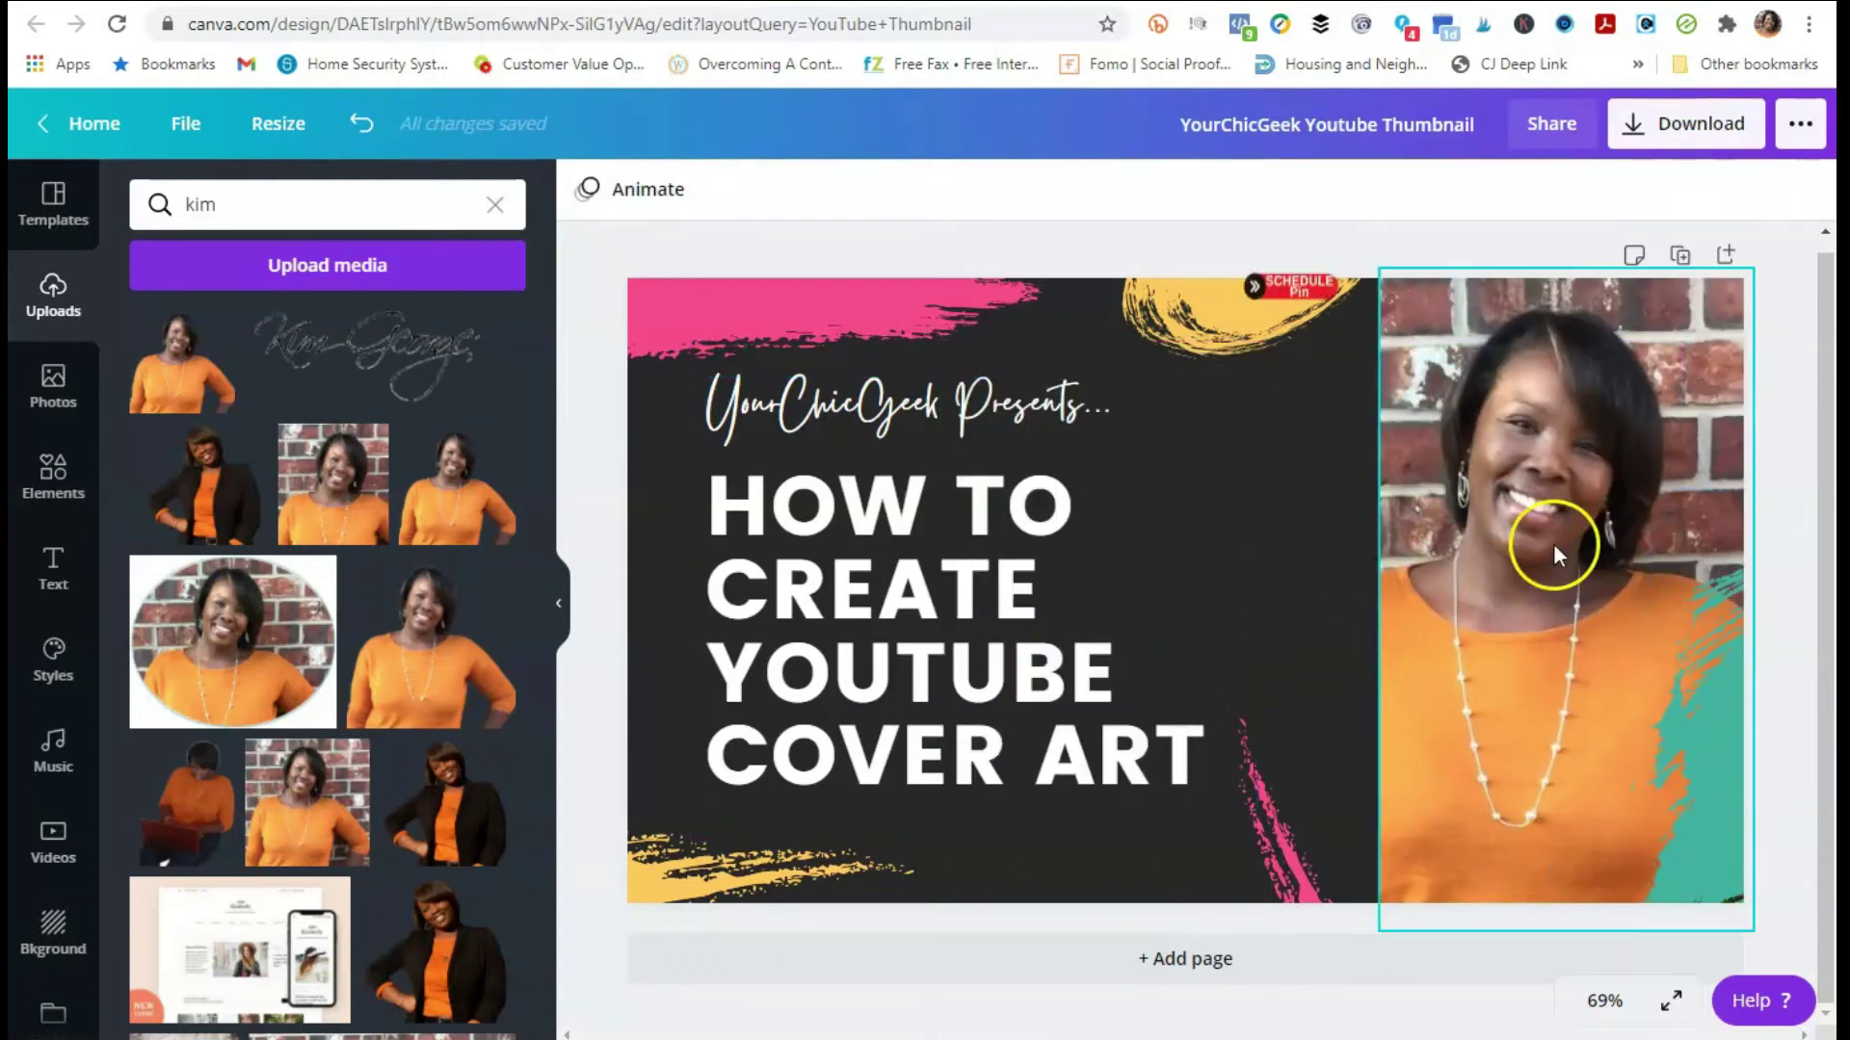
left_click(1583, 446)
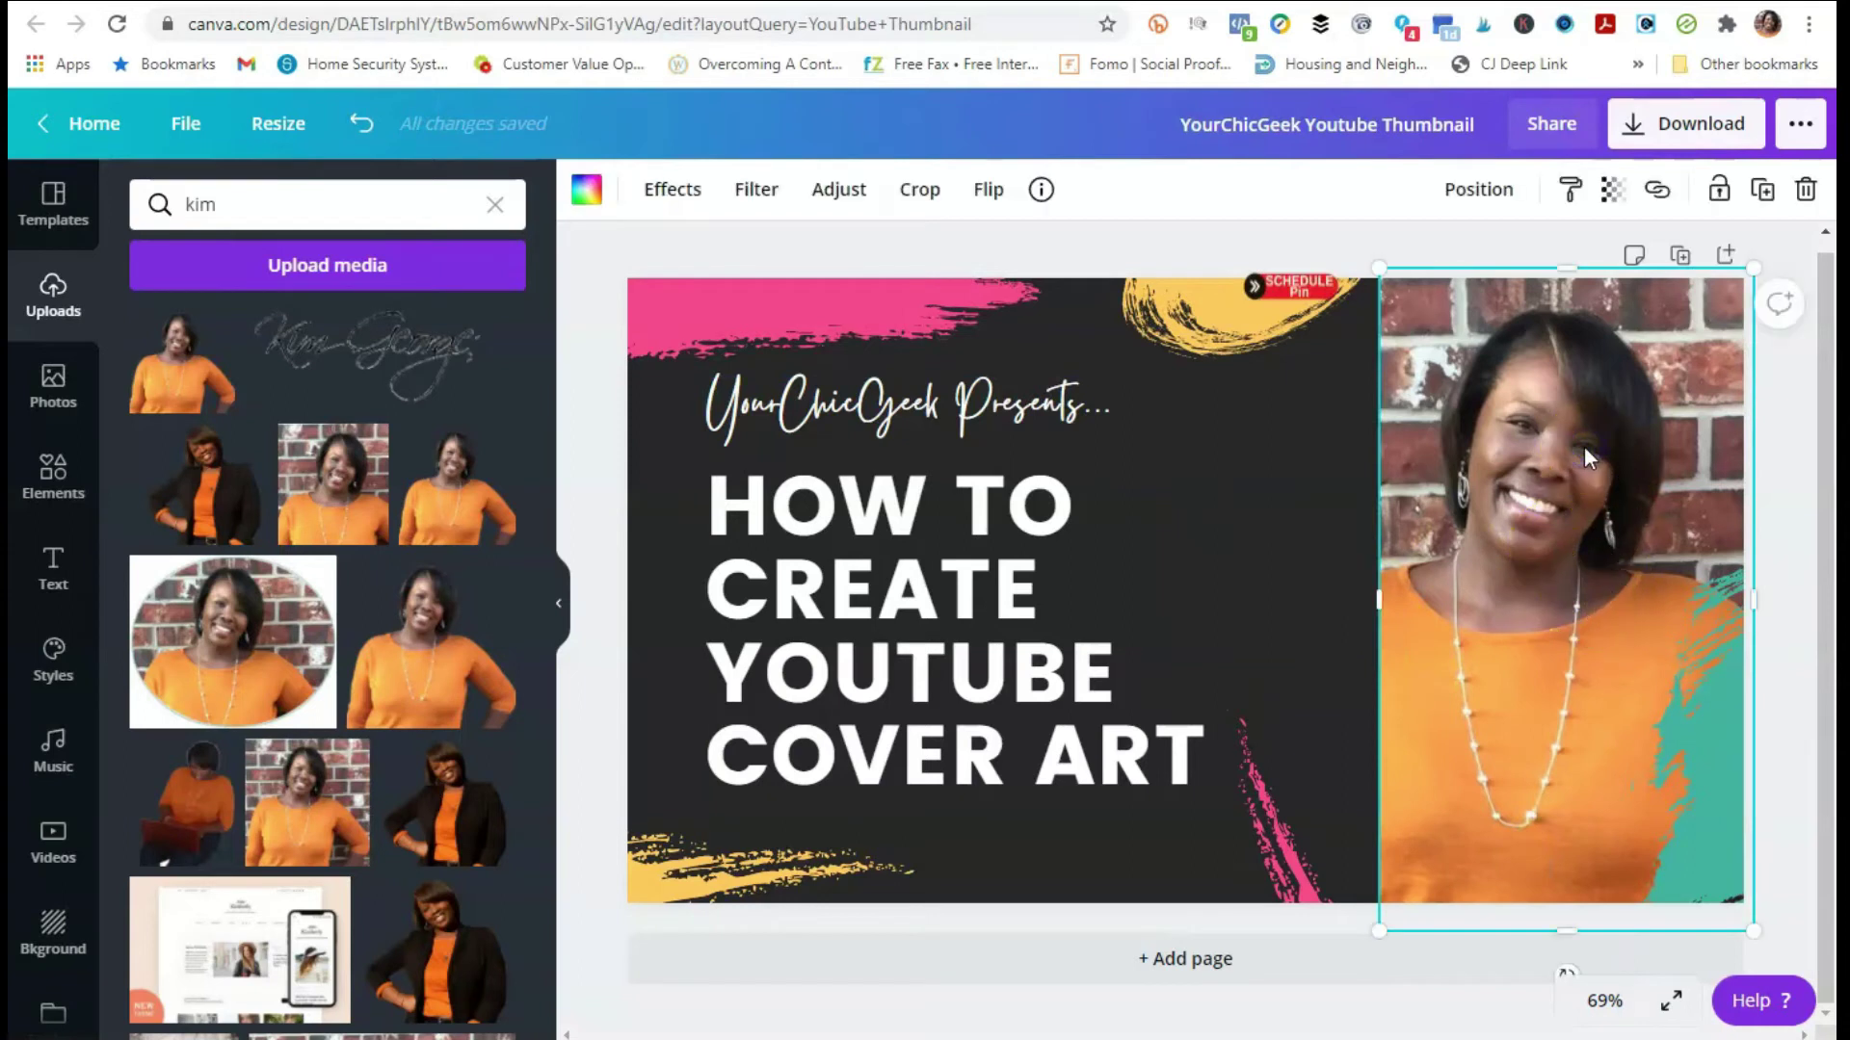
Step: Delete the whole brick-wall photo grid from the page
left_click(1806, 191)
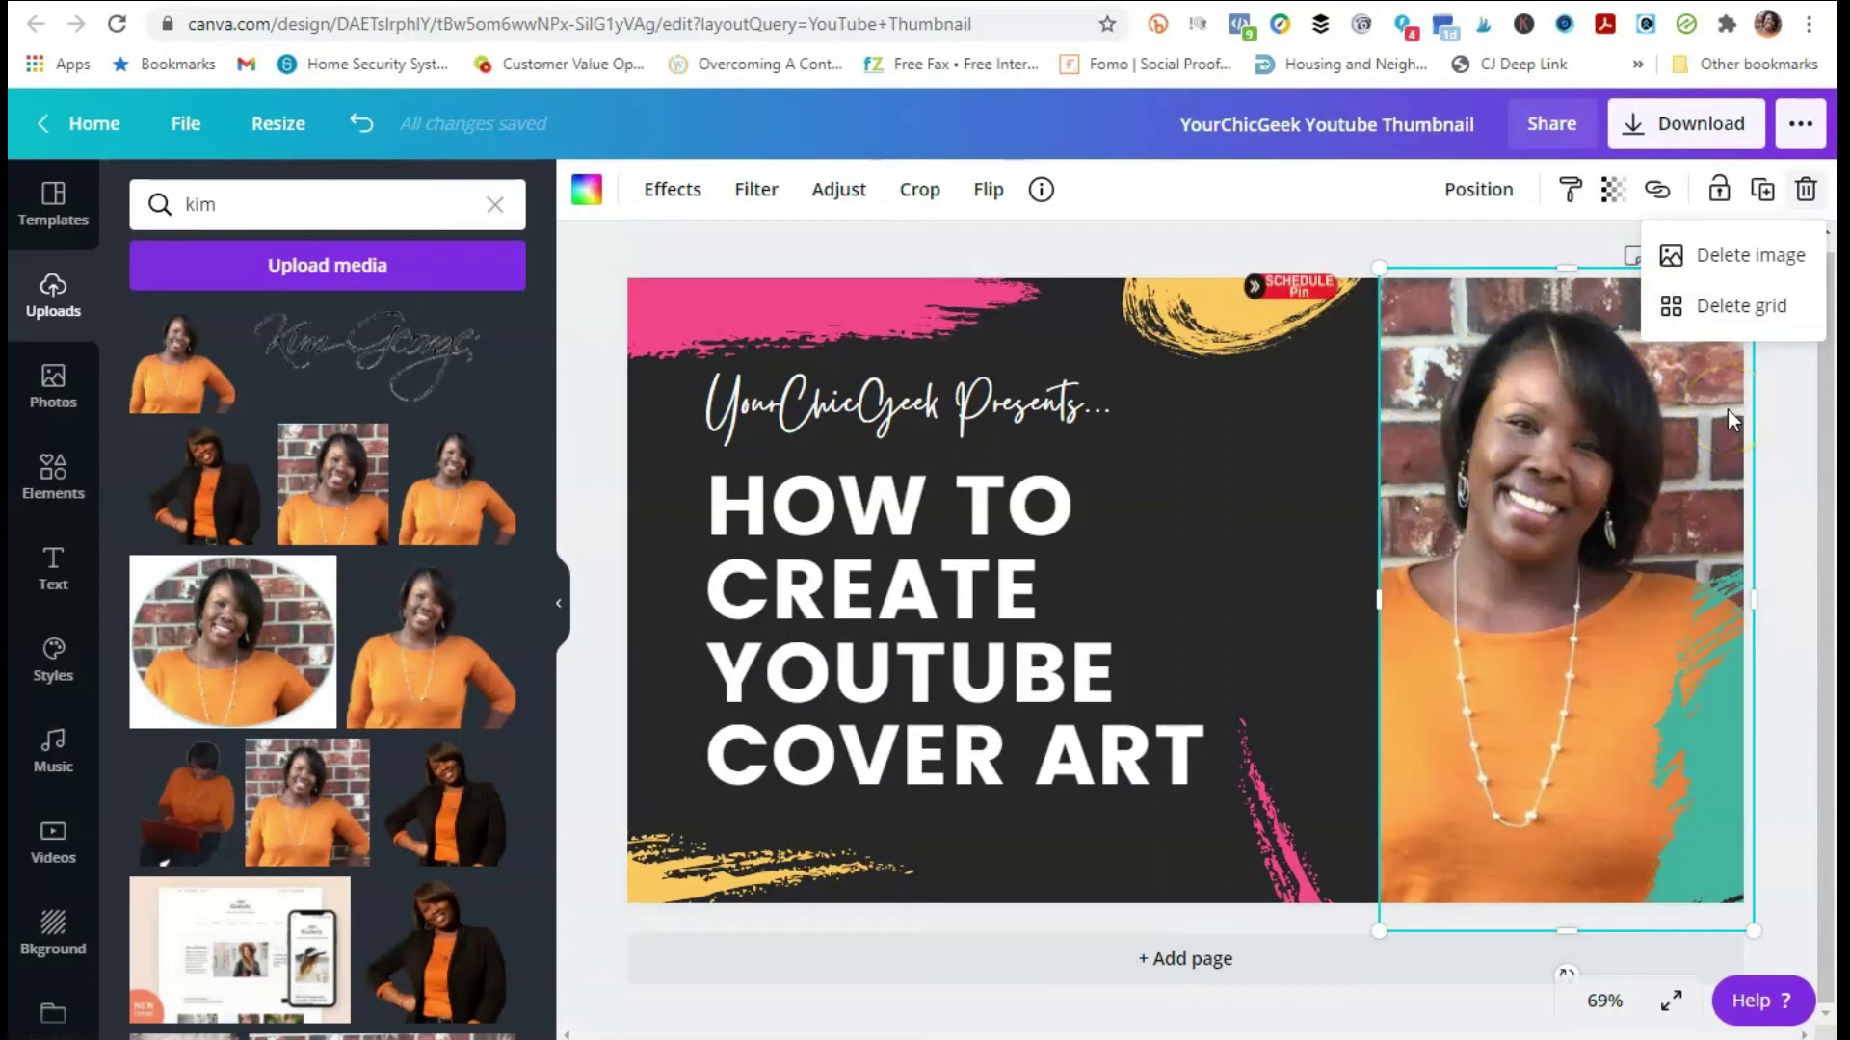
left_click(1791, 435)
left_click(1802, 205)
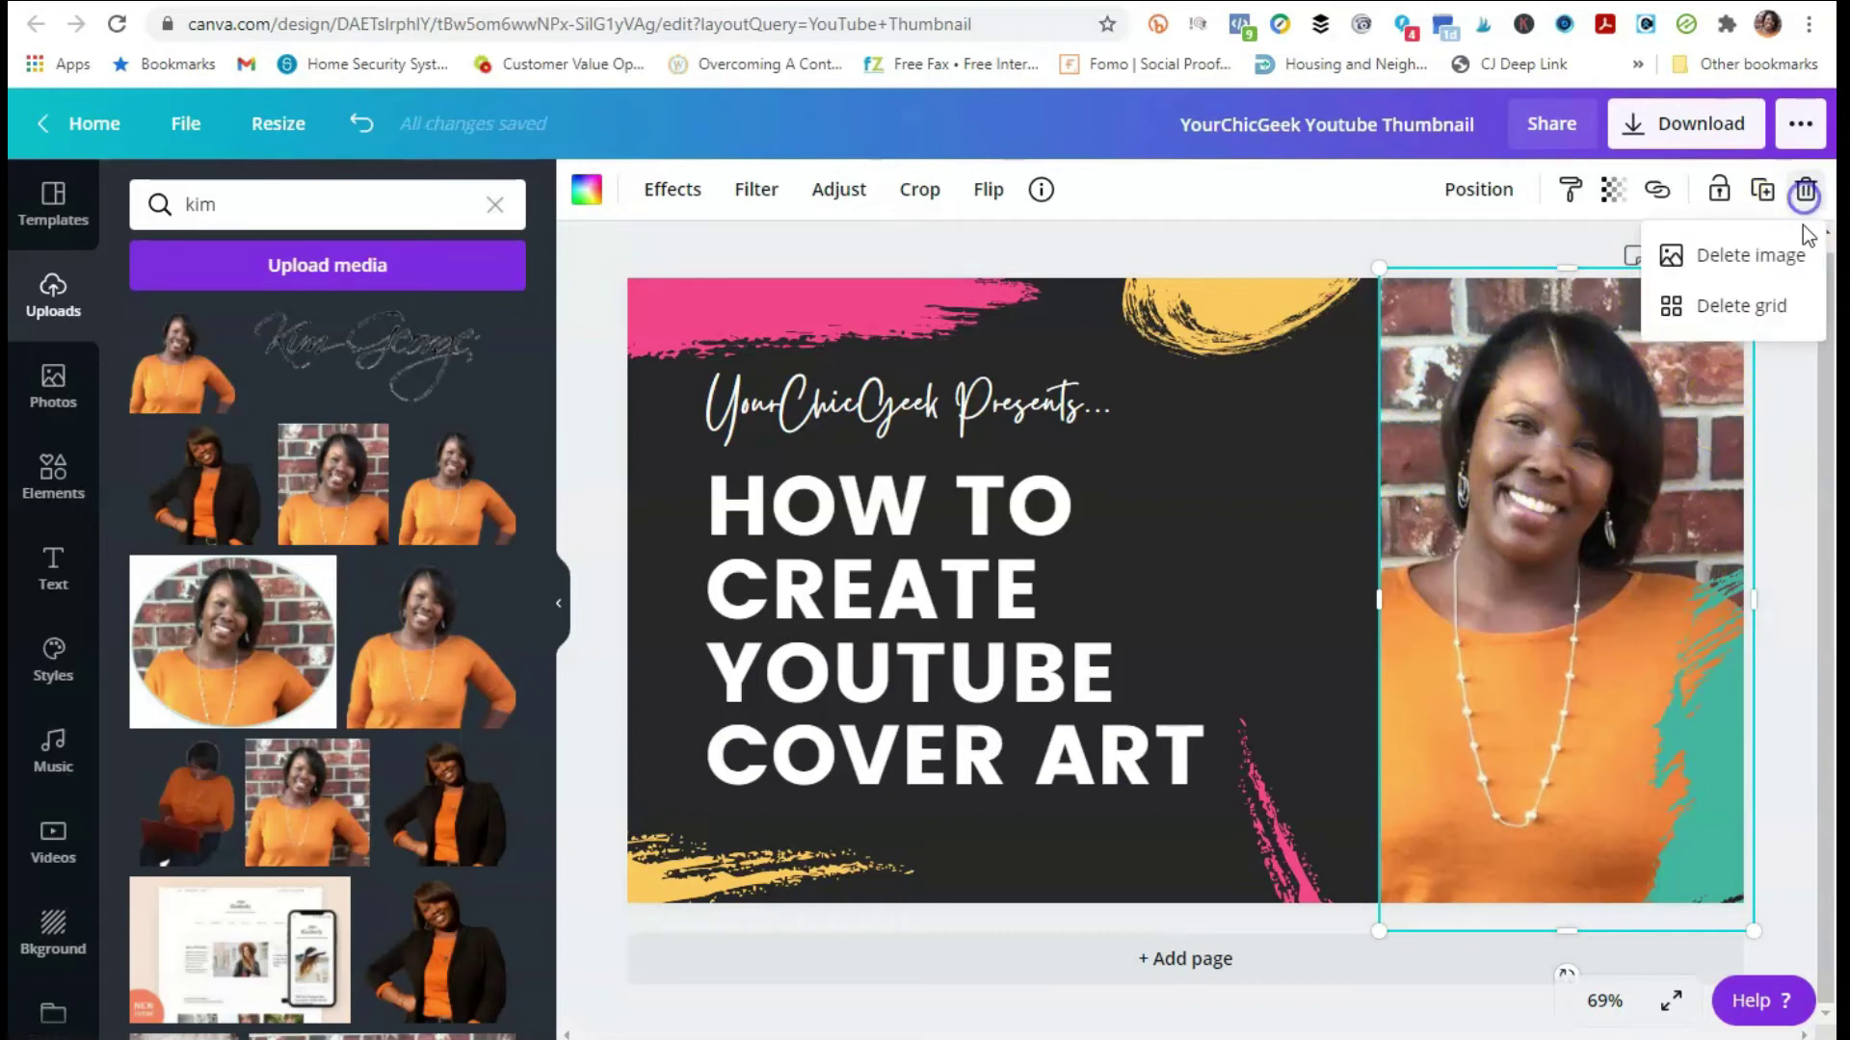
left_click(1747, 321)
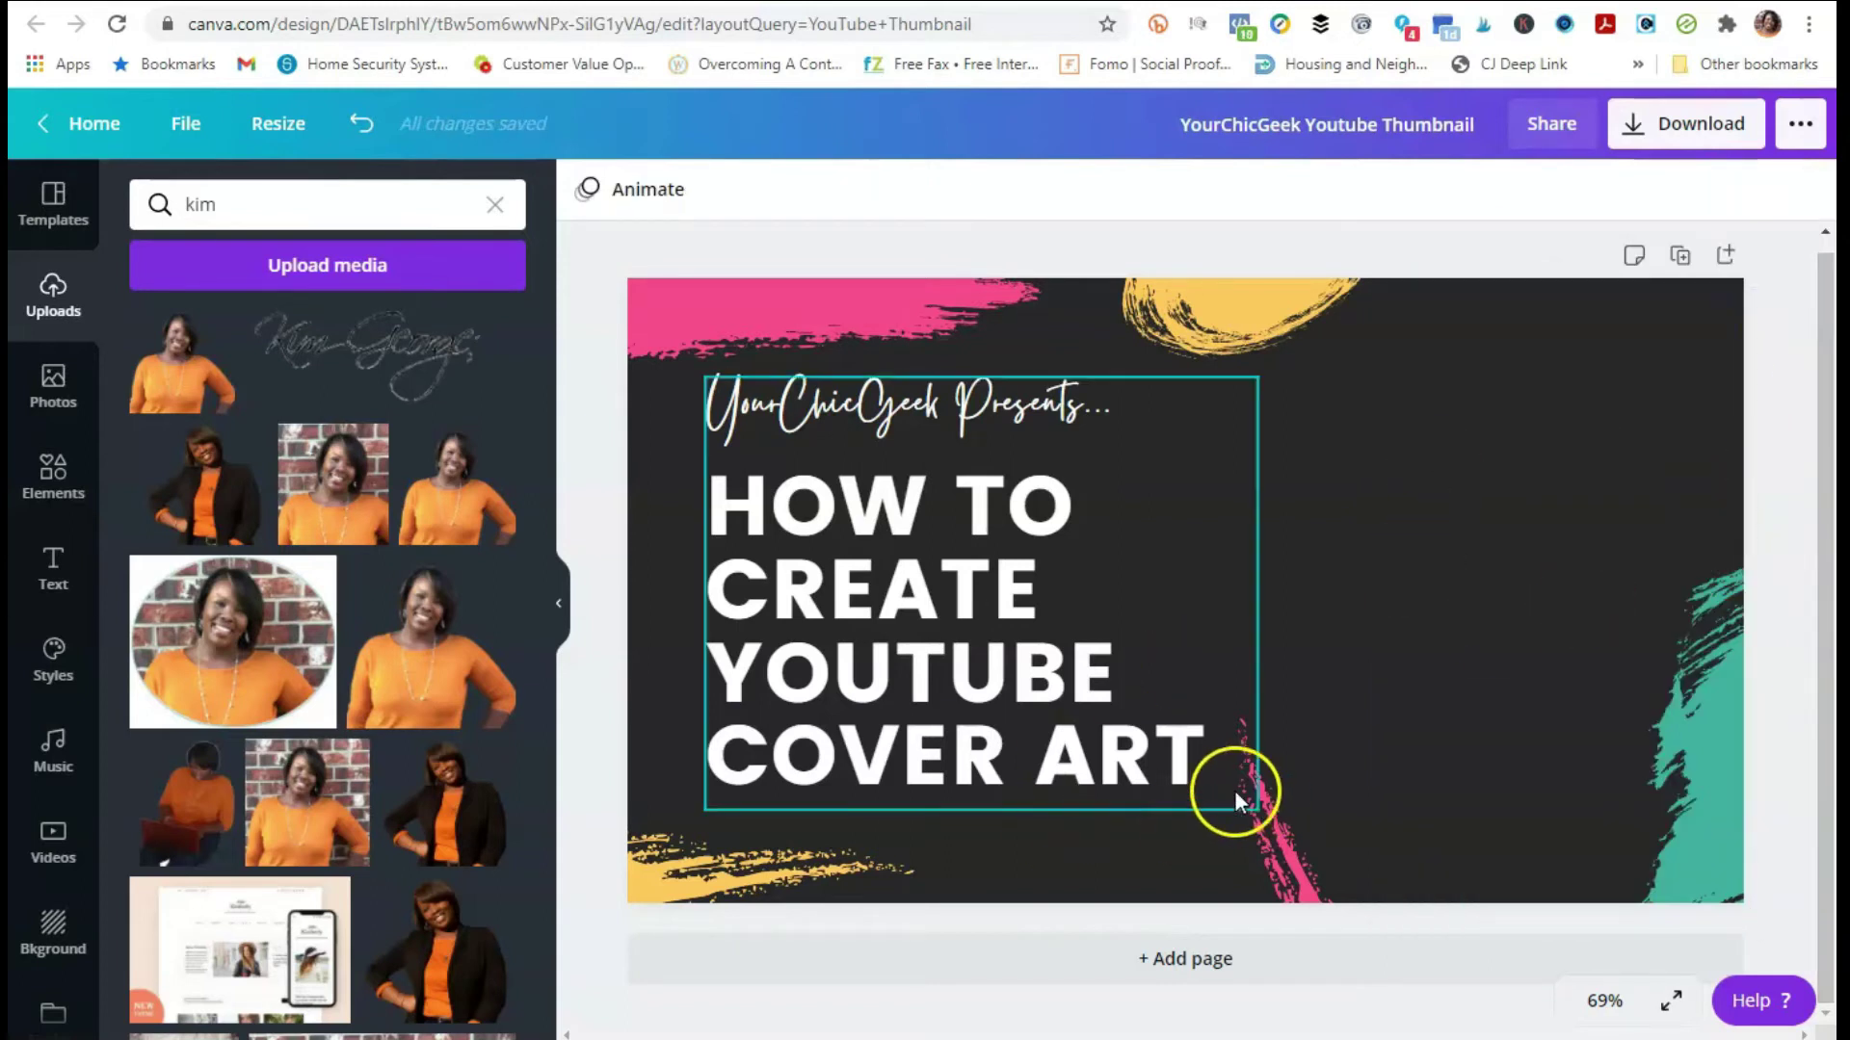
Step: Add the cut-out black-blazer creator photo and size it to fill the right side
left_click(212, 507)
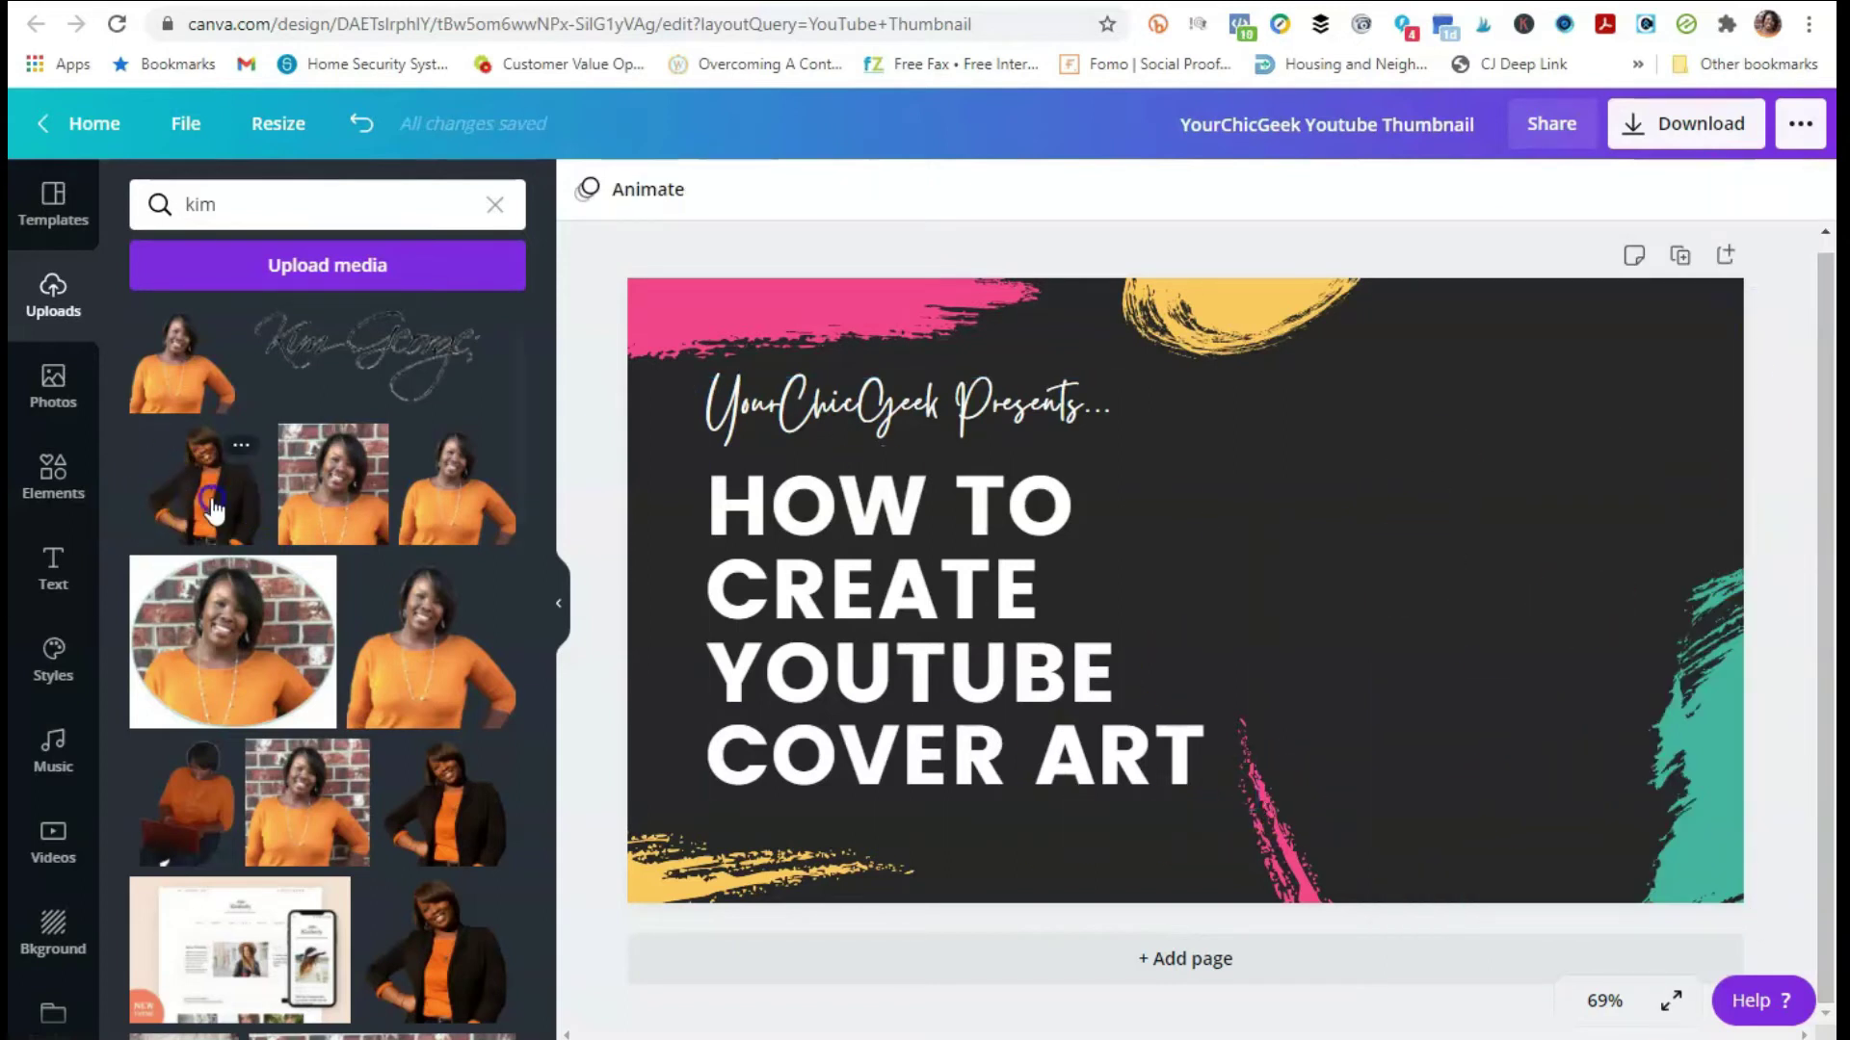
left_click_drag(1387, 558, 1597, 656)
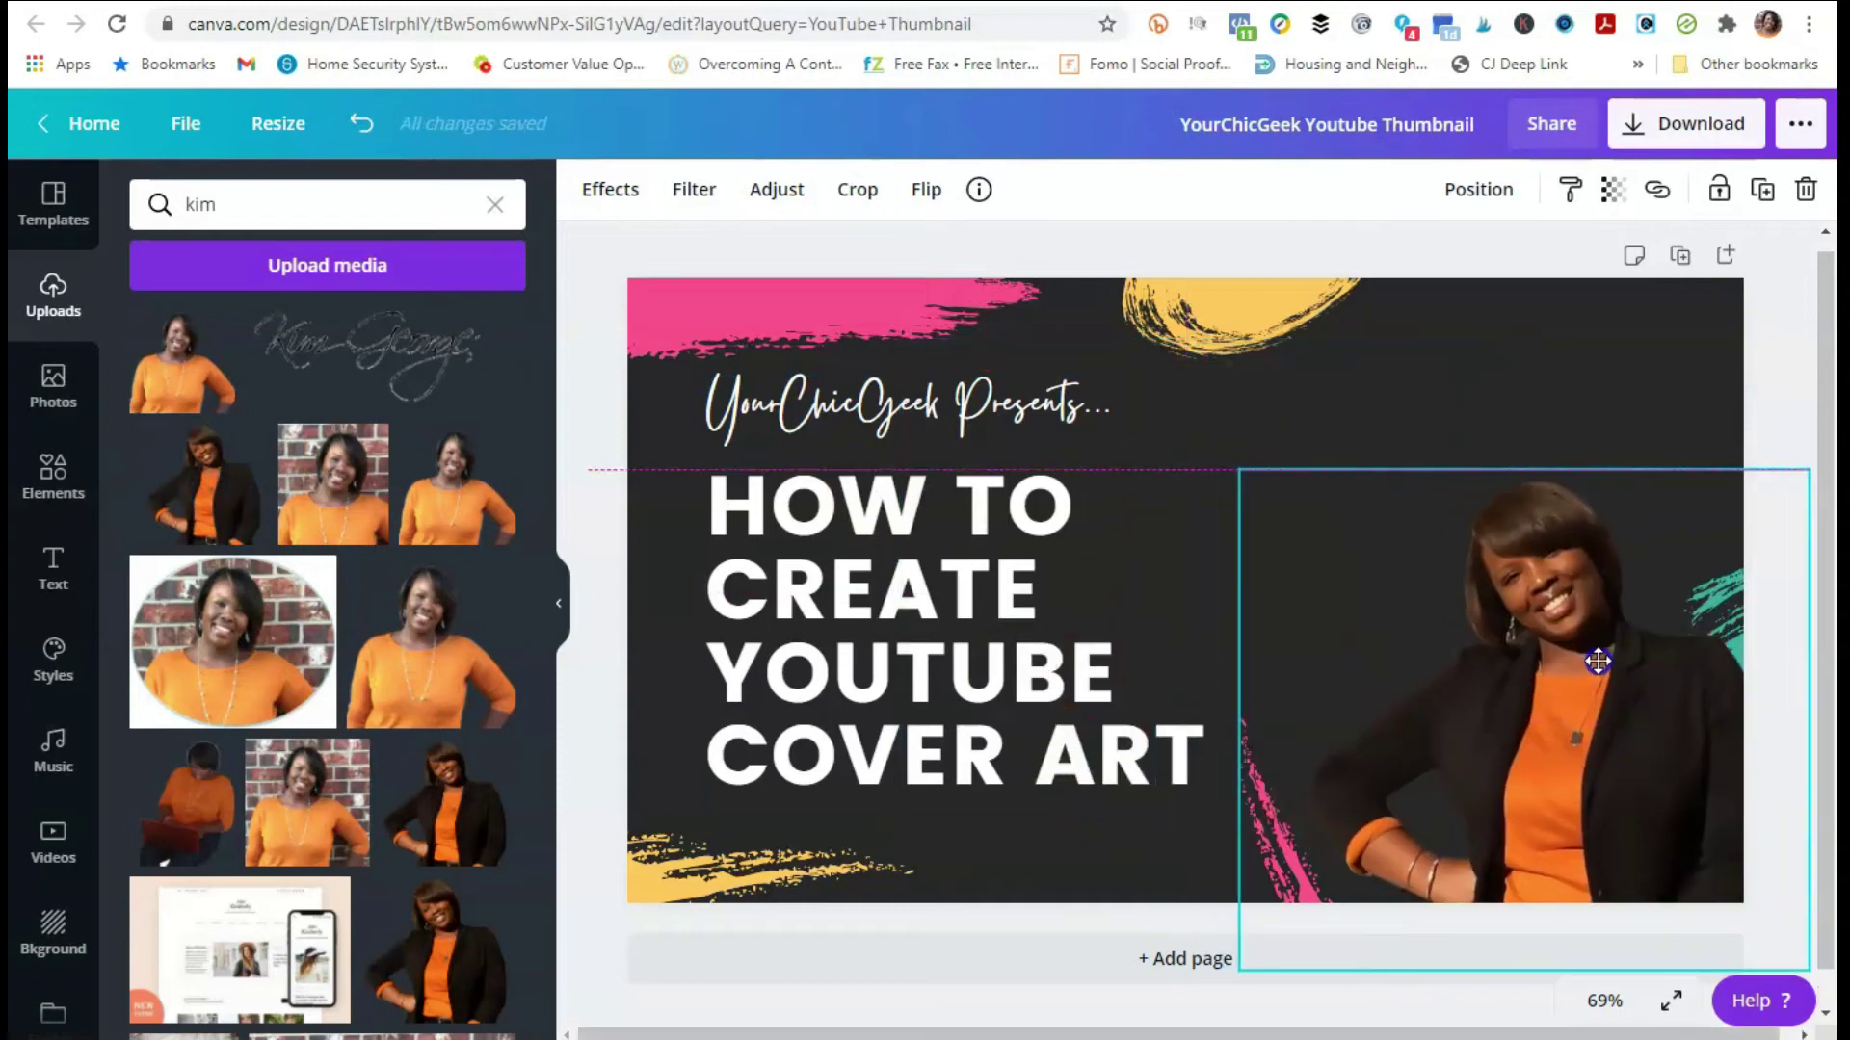
left_click_drag(1237, 467, 1186, 427)
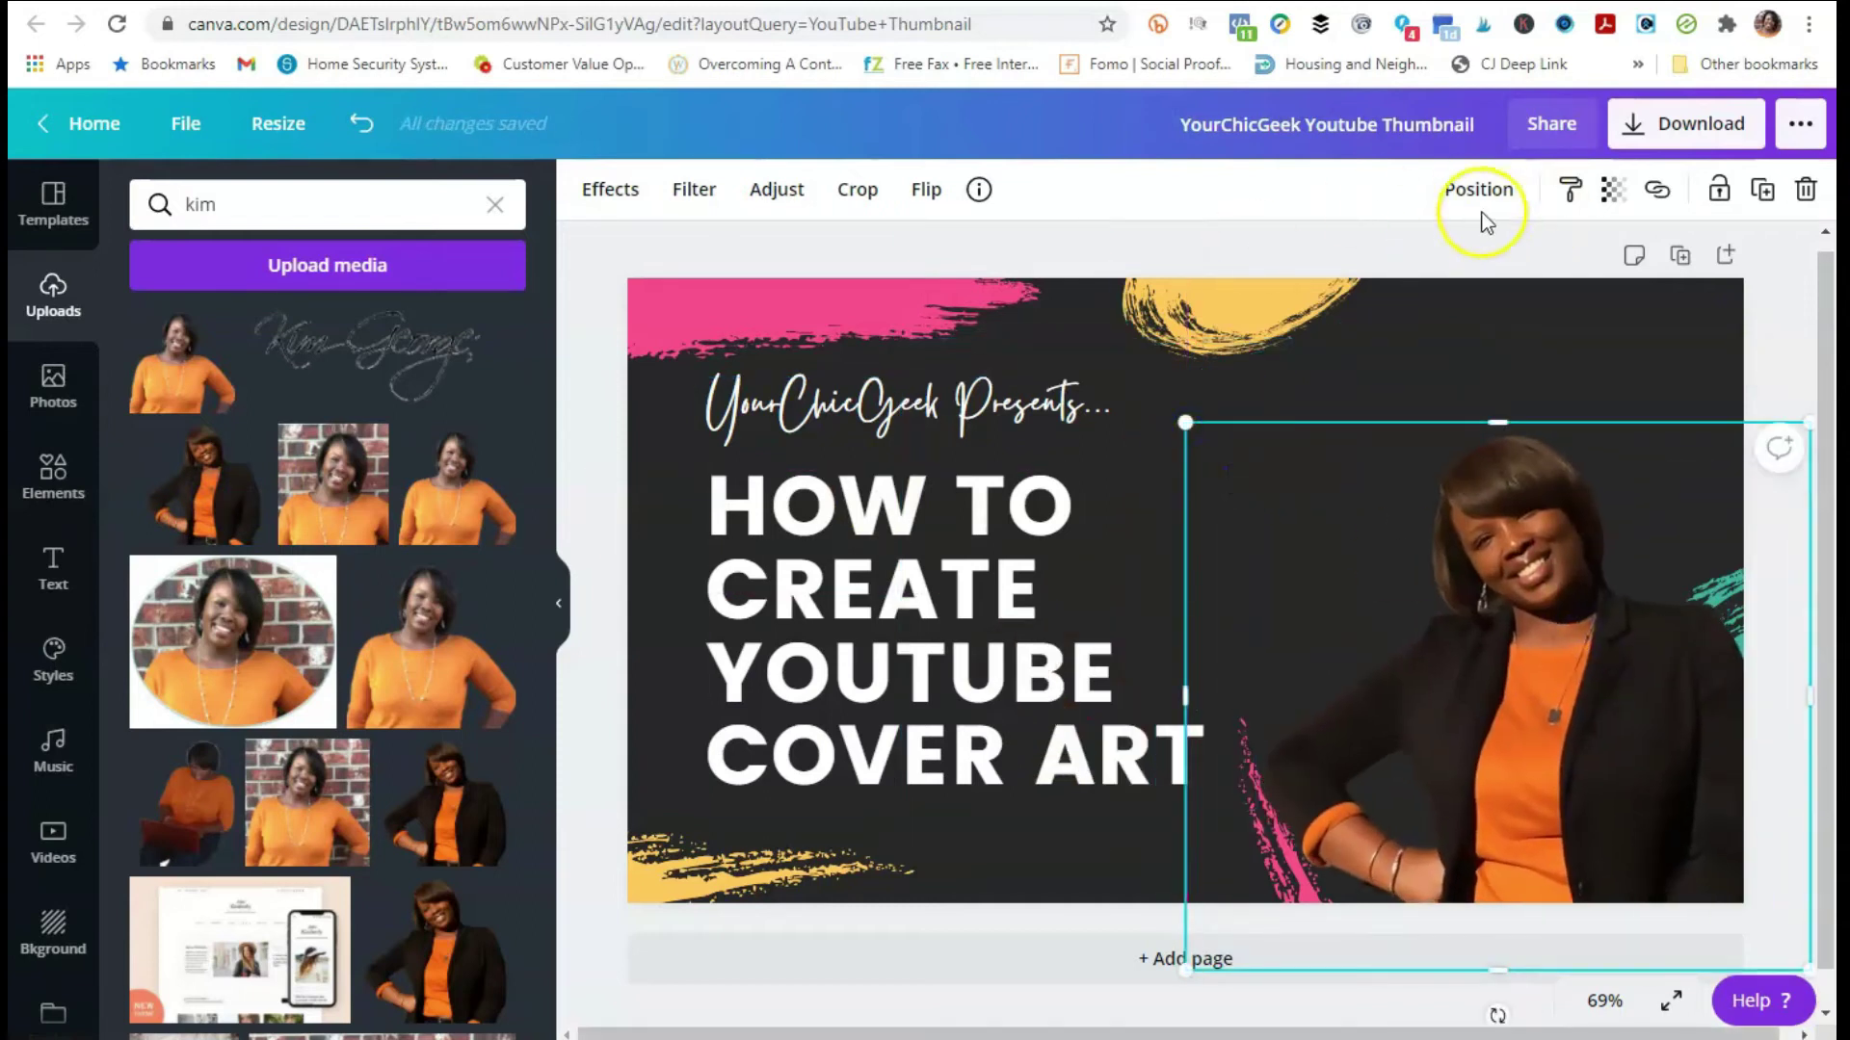
left_click(1484, 244)
left_click(1456, 623)
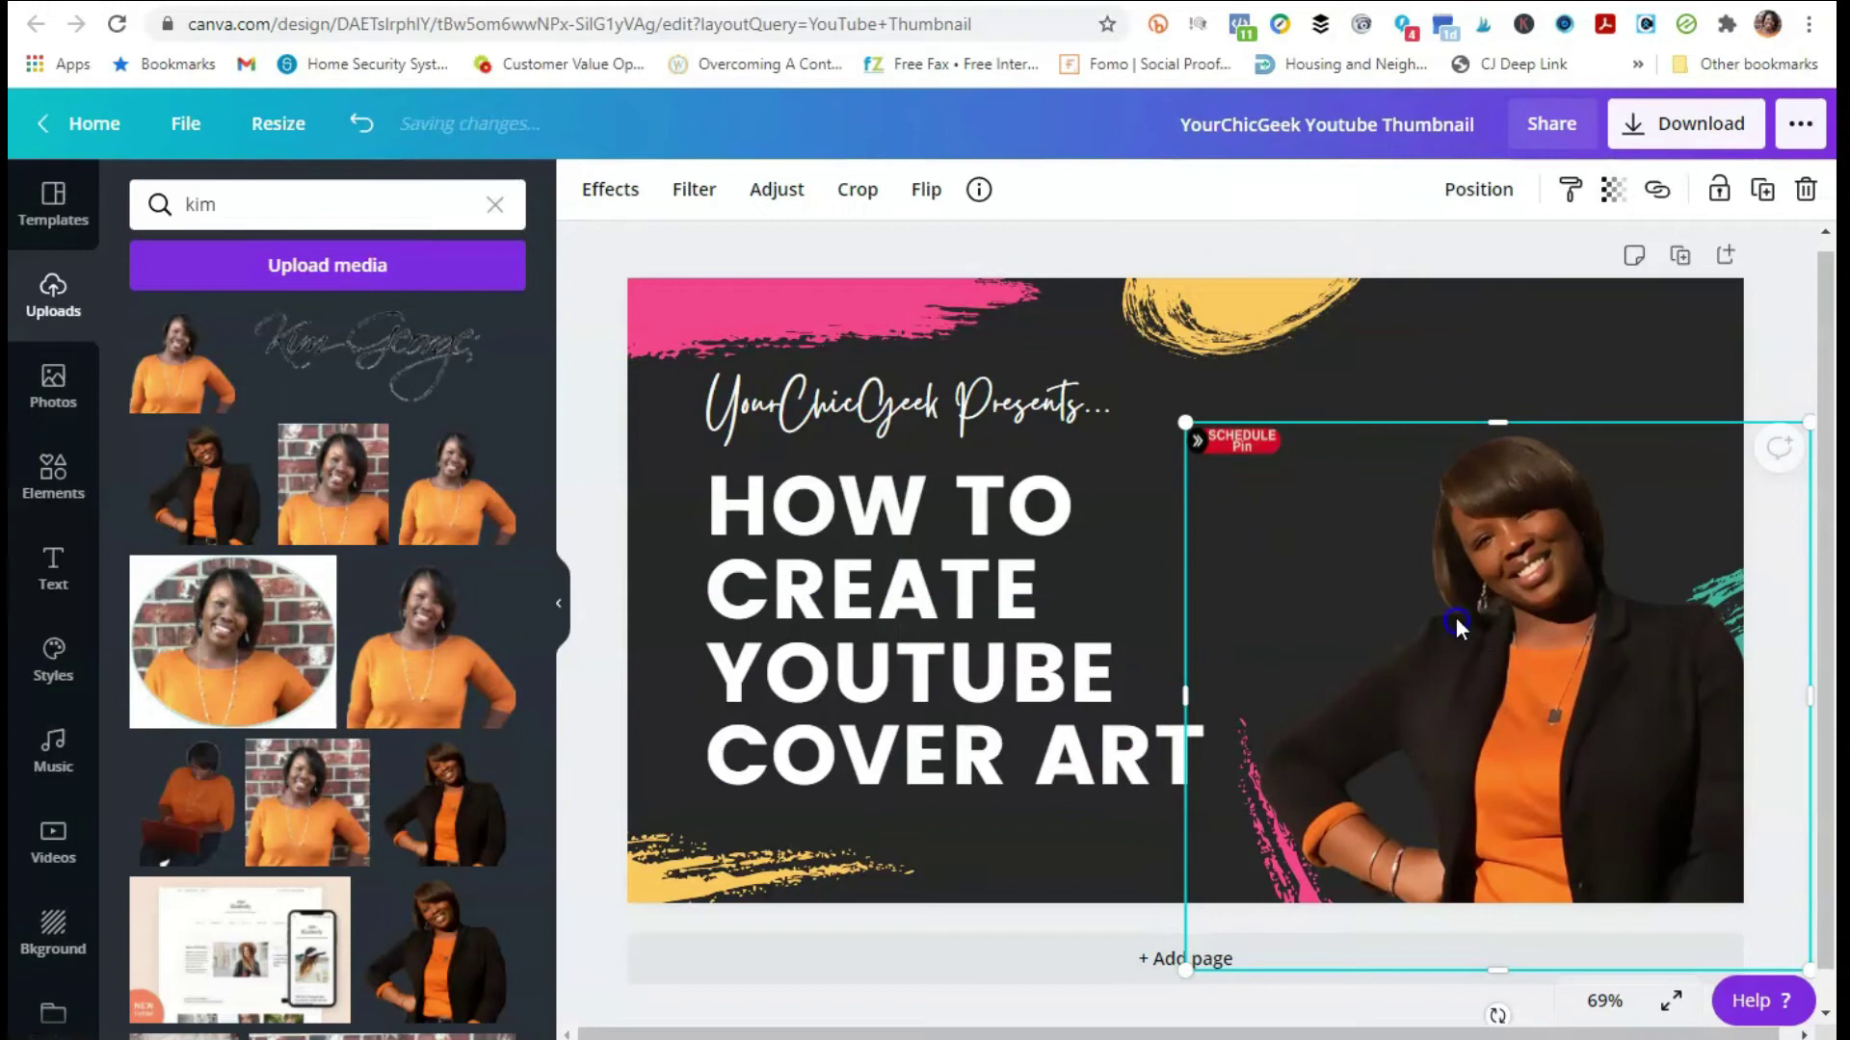
left_click_drag(1204, 445, 1229, 466)
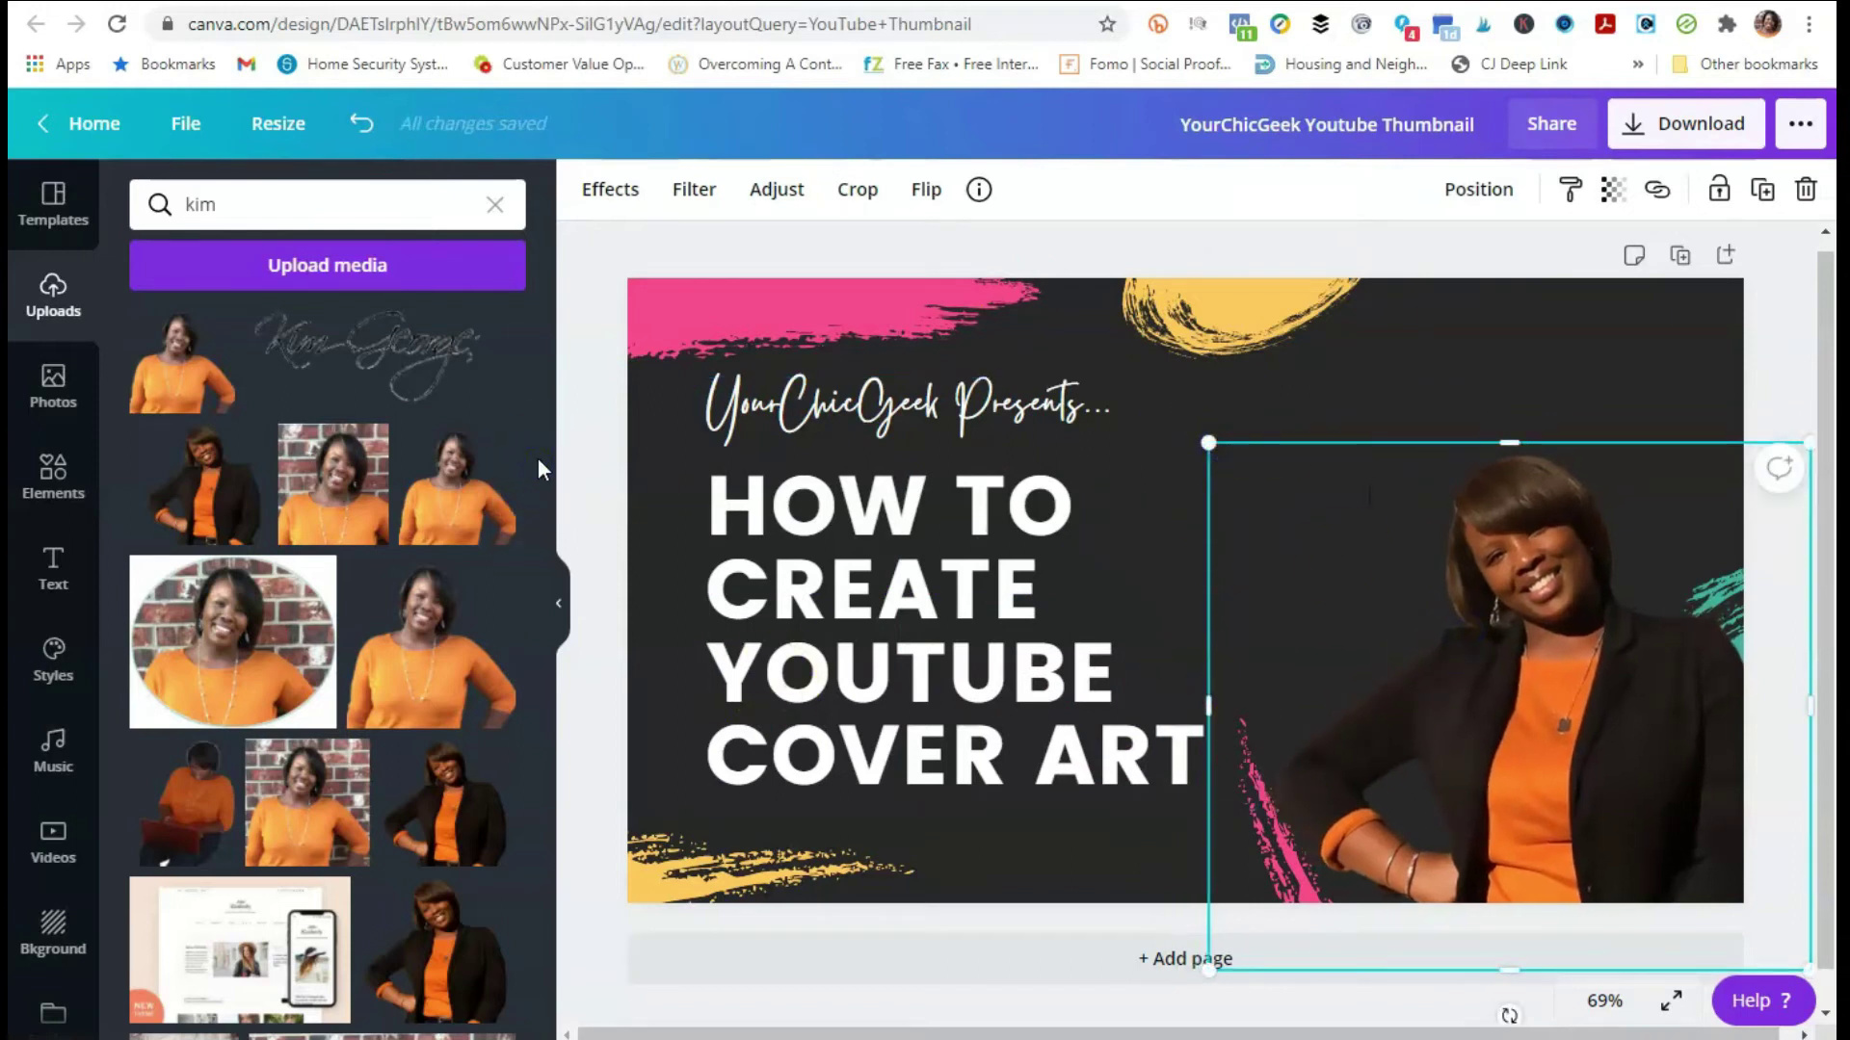
Step: Try the Hollow effect on the title word YOUTUBE, then undo it
double_click(938, 668)
left_click(1201, 698)
left_click_drag(709, 670, 1116, 661)
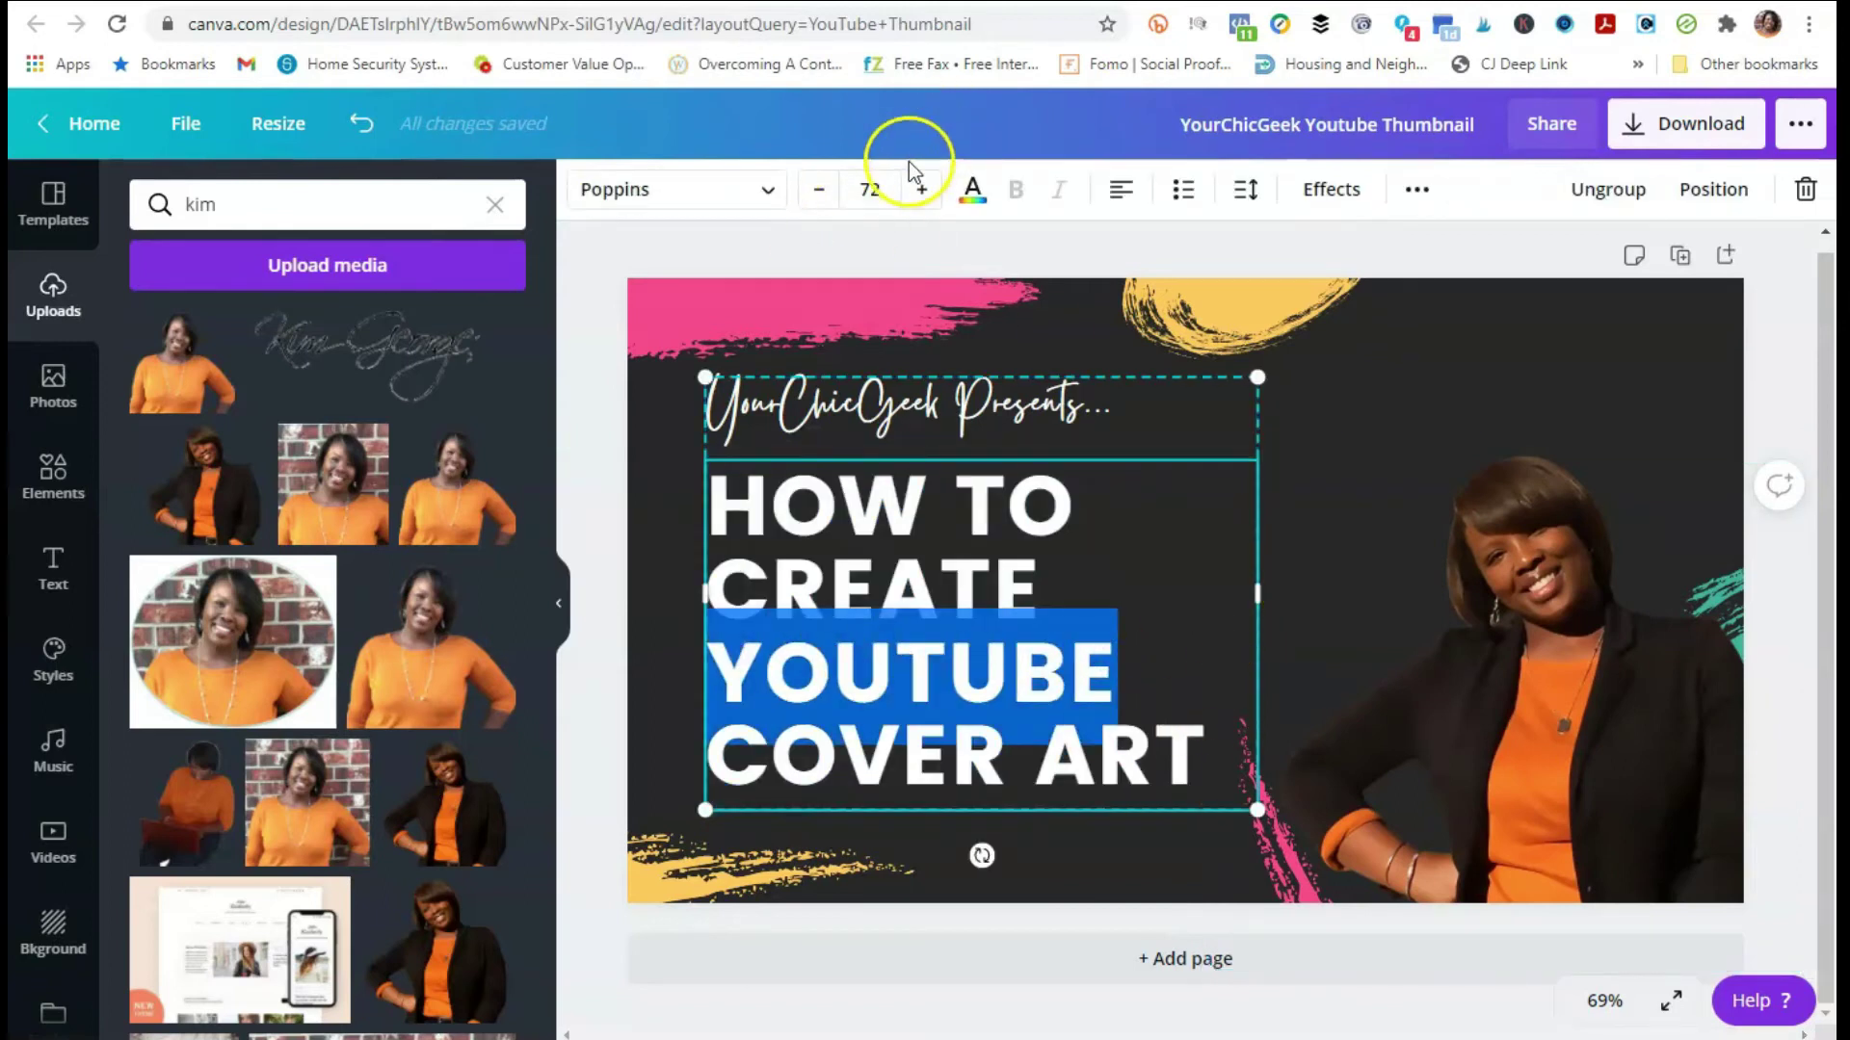
left_click(1331, 189)
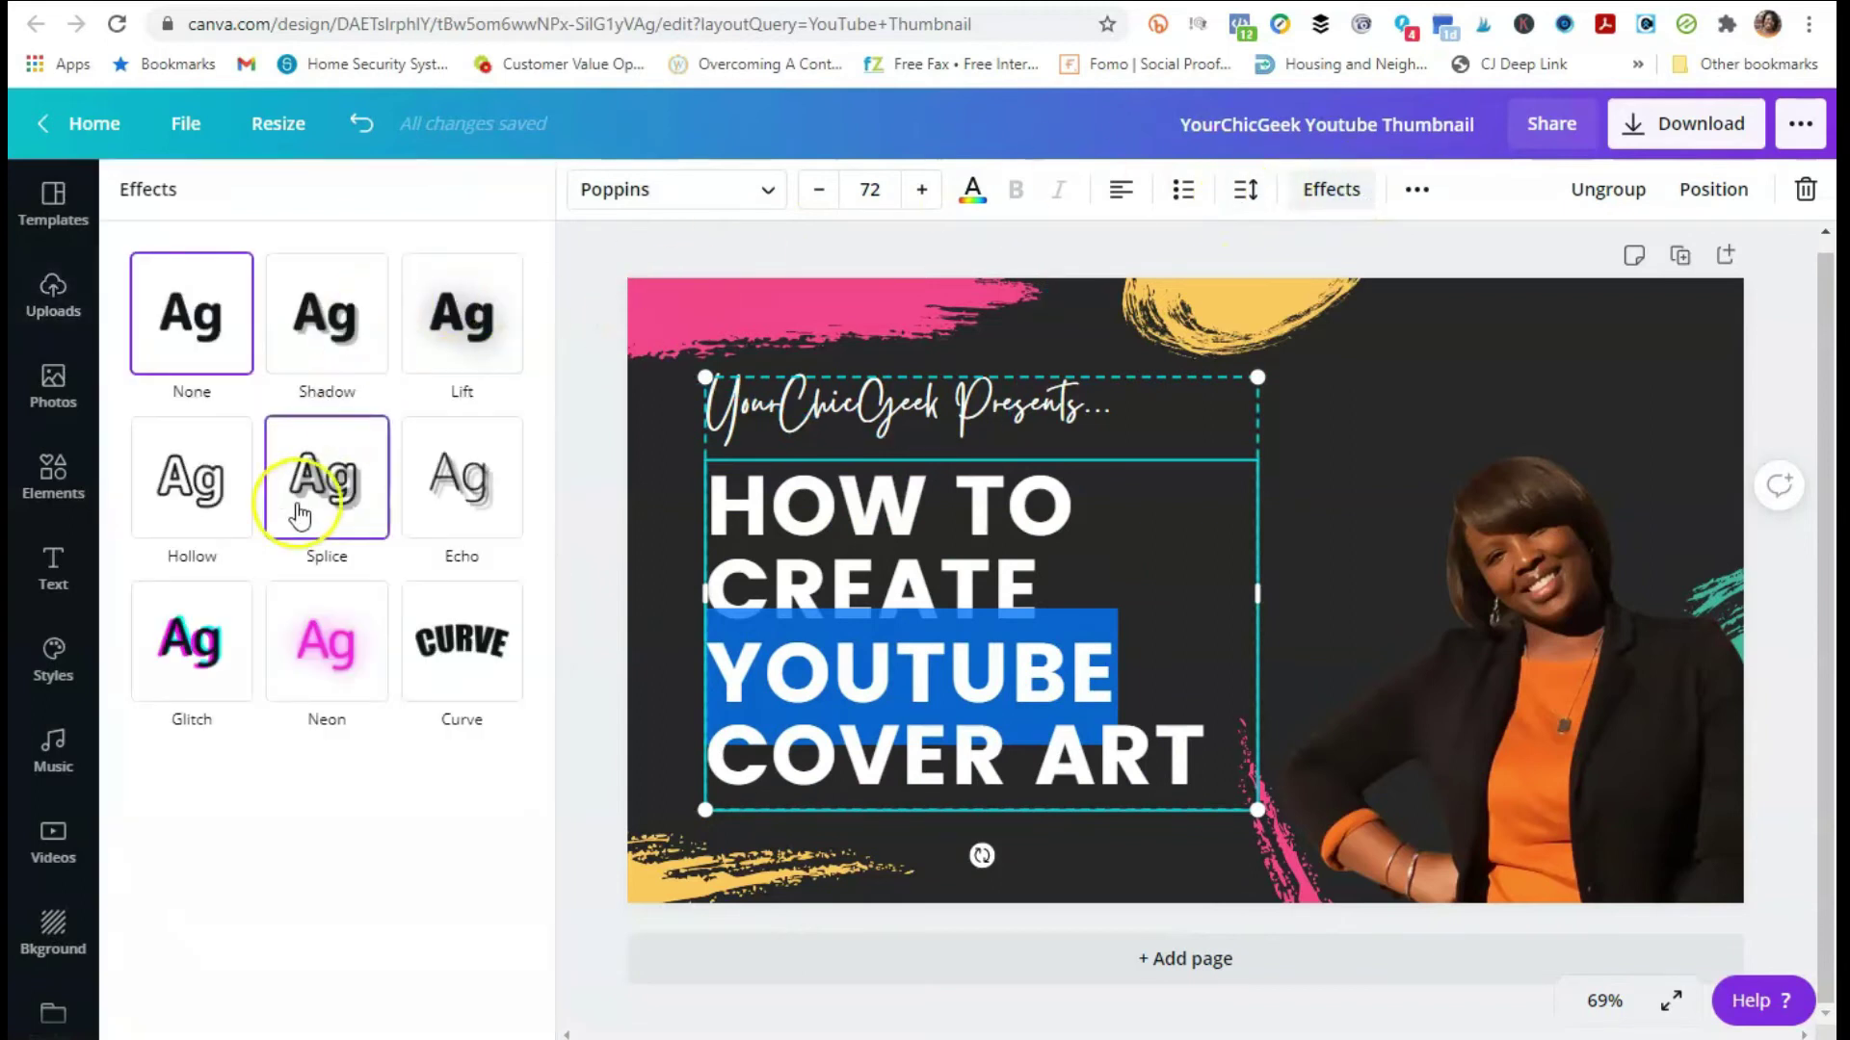
left_click(192, 477)
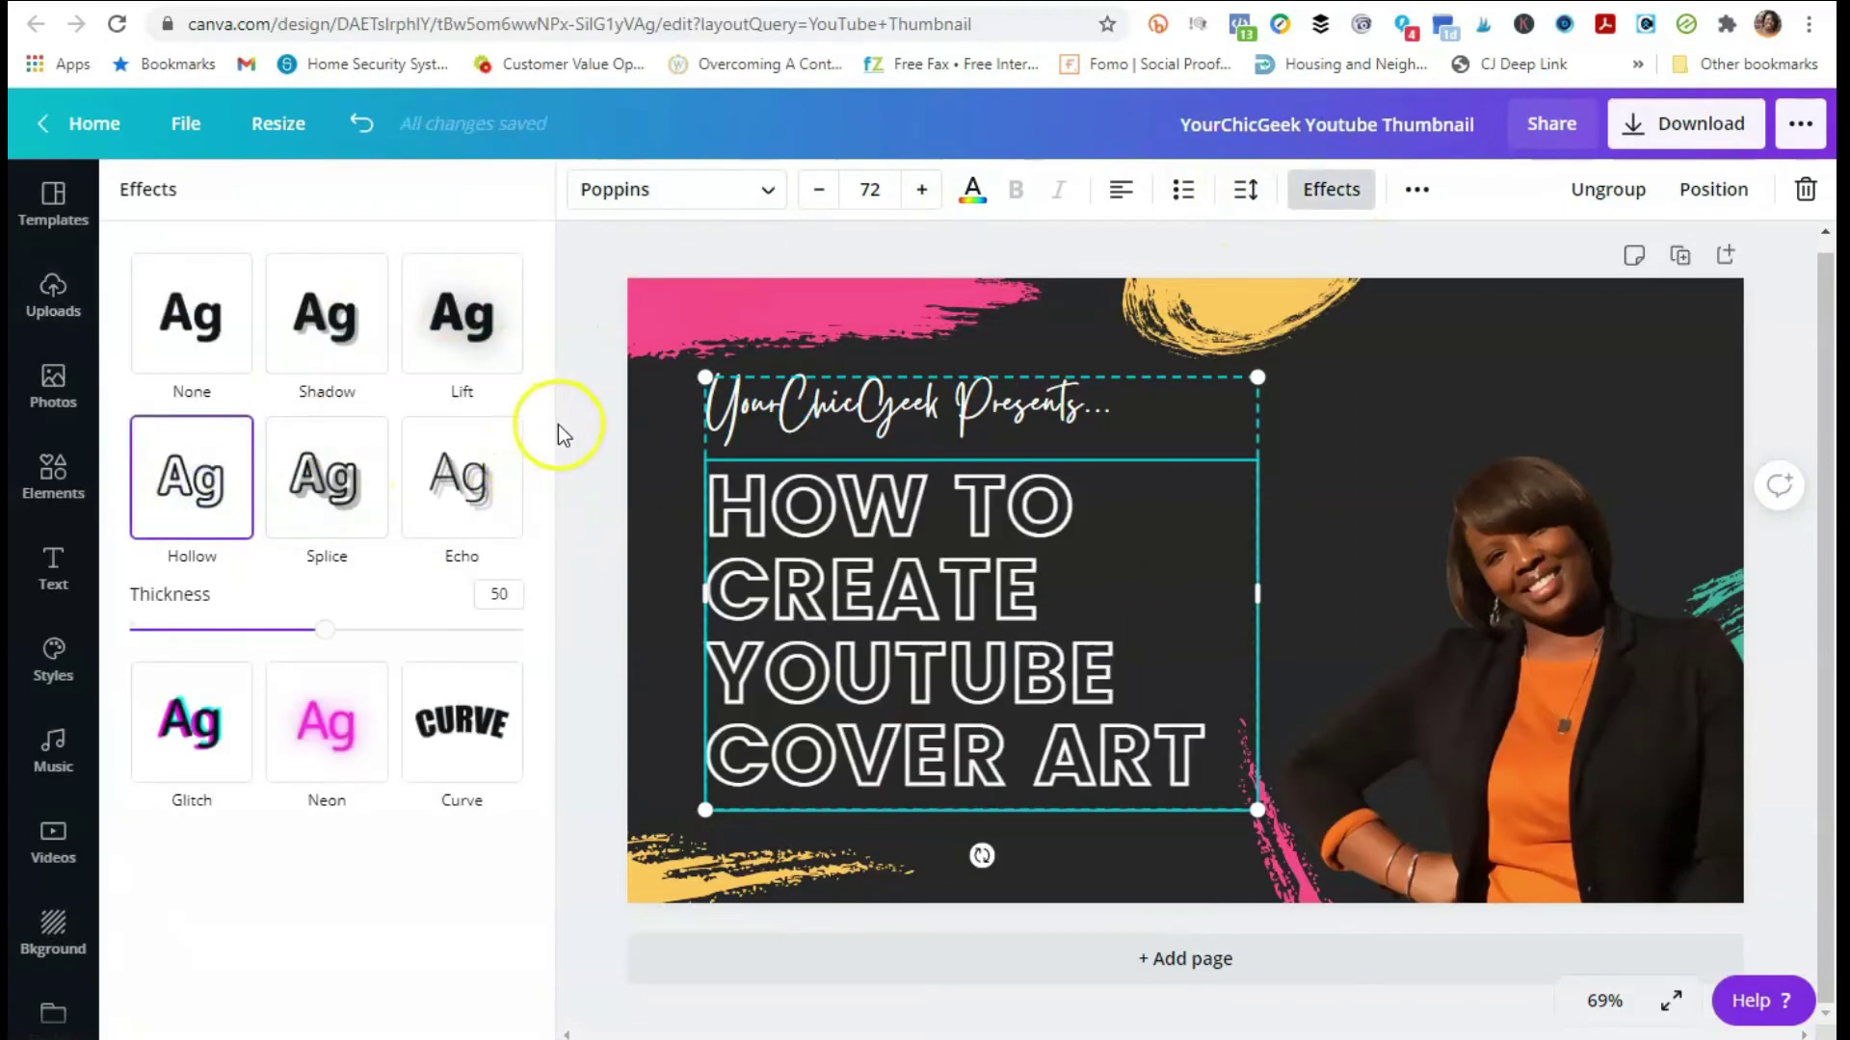
left_click(360, 123)
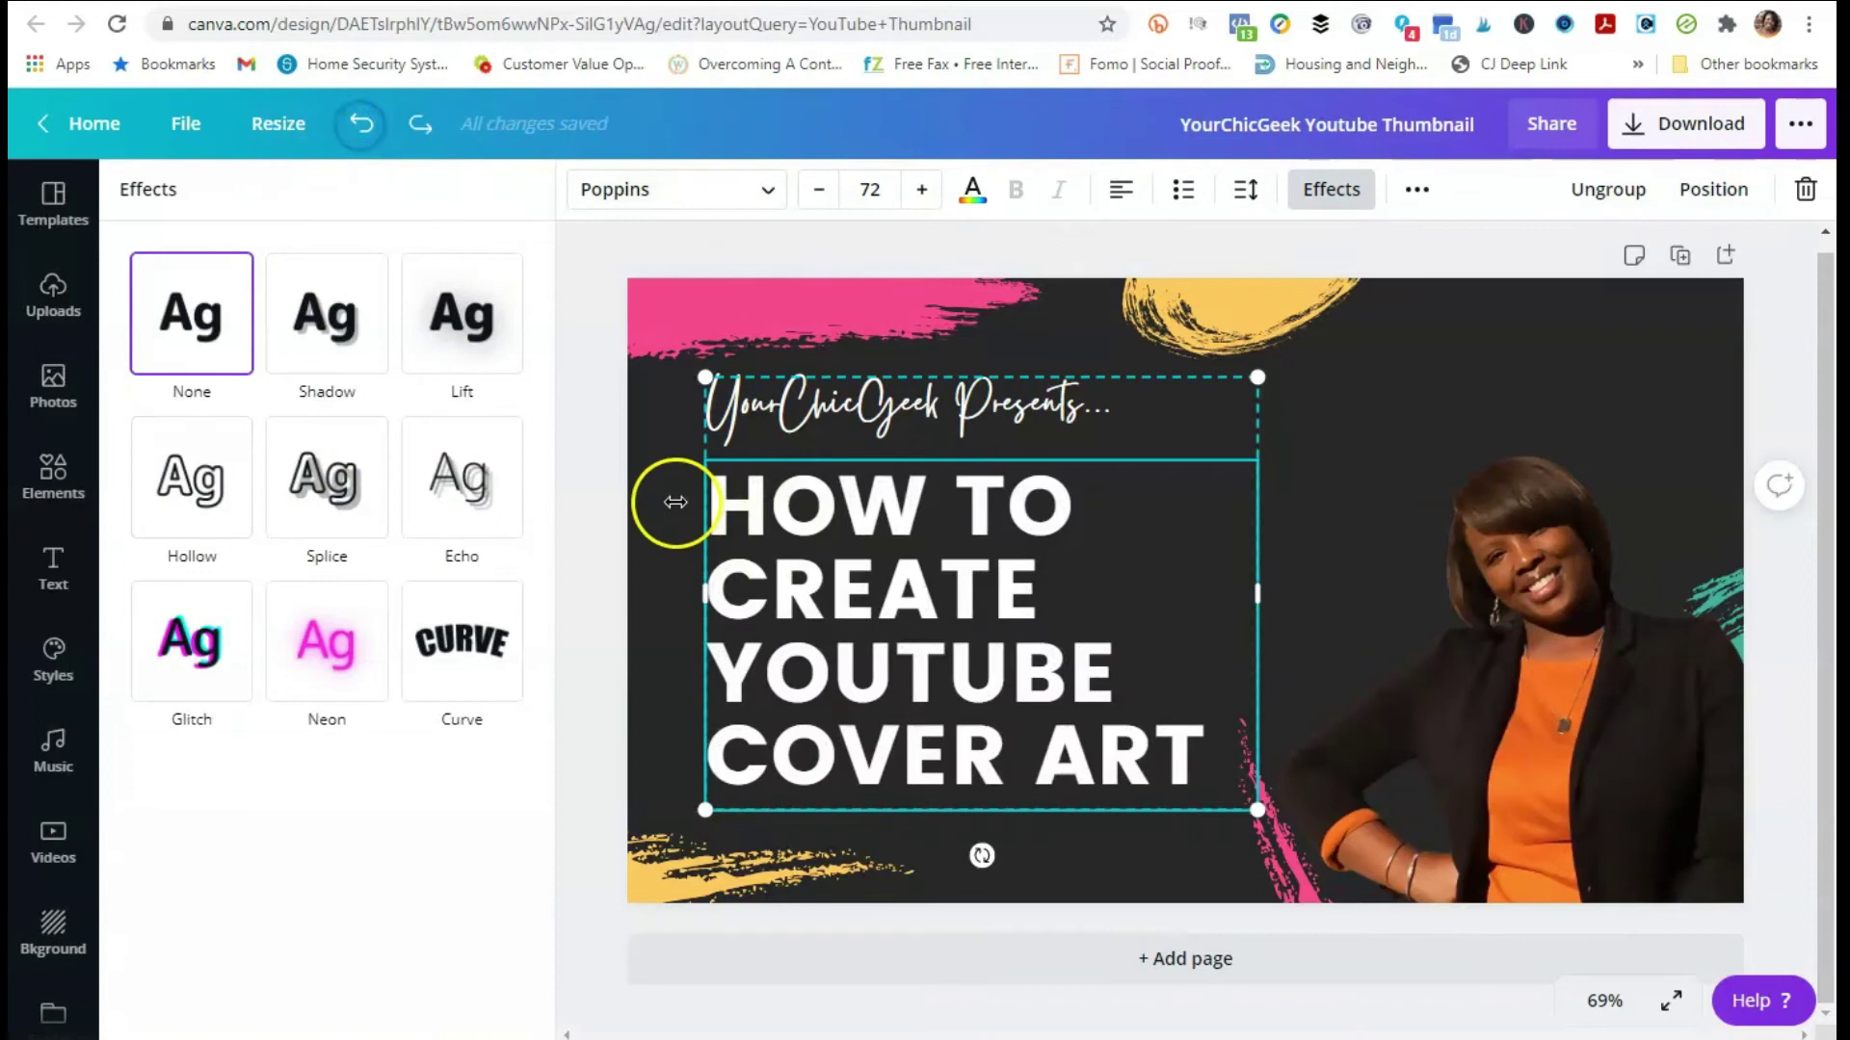
left_click(881, 661)
Step: Colour YOUTUBE teal from Color Scheme #2
left_click_drag(1142, 670, 710, 667)
left_click(972, 189)
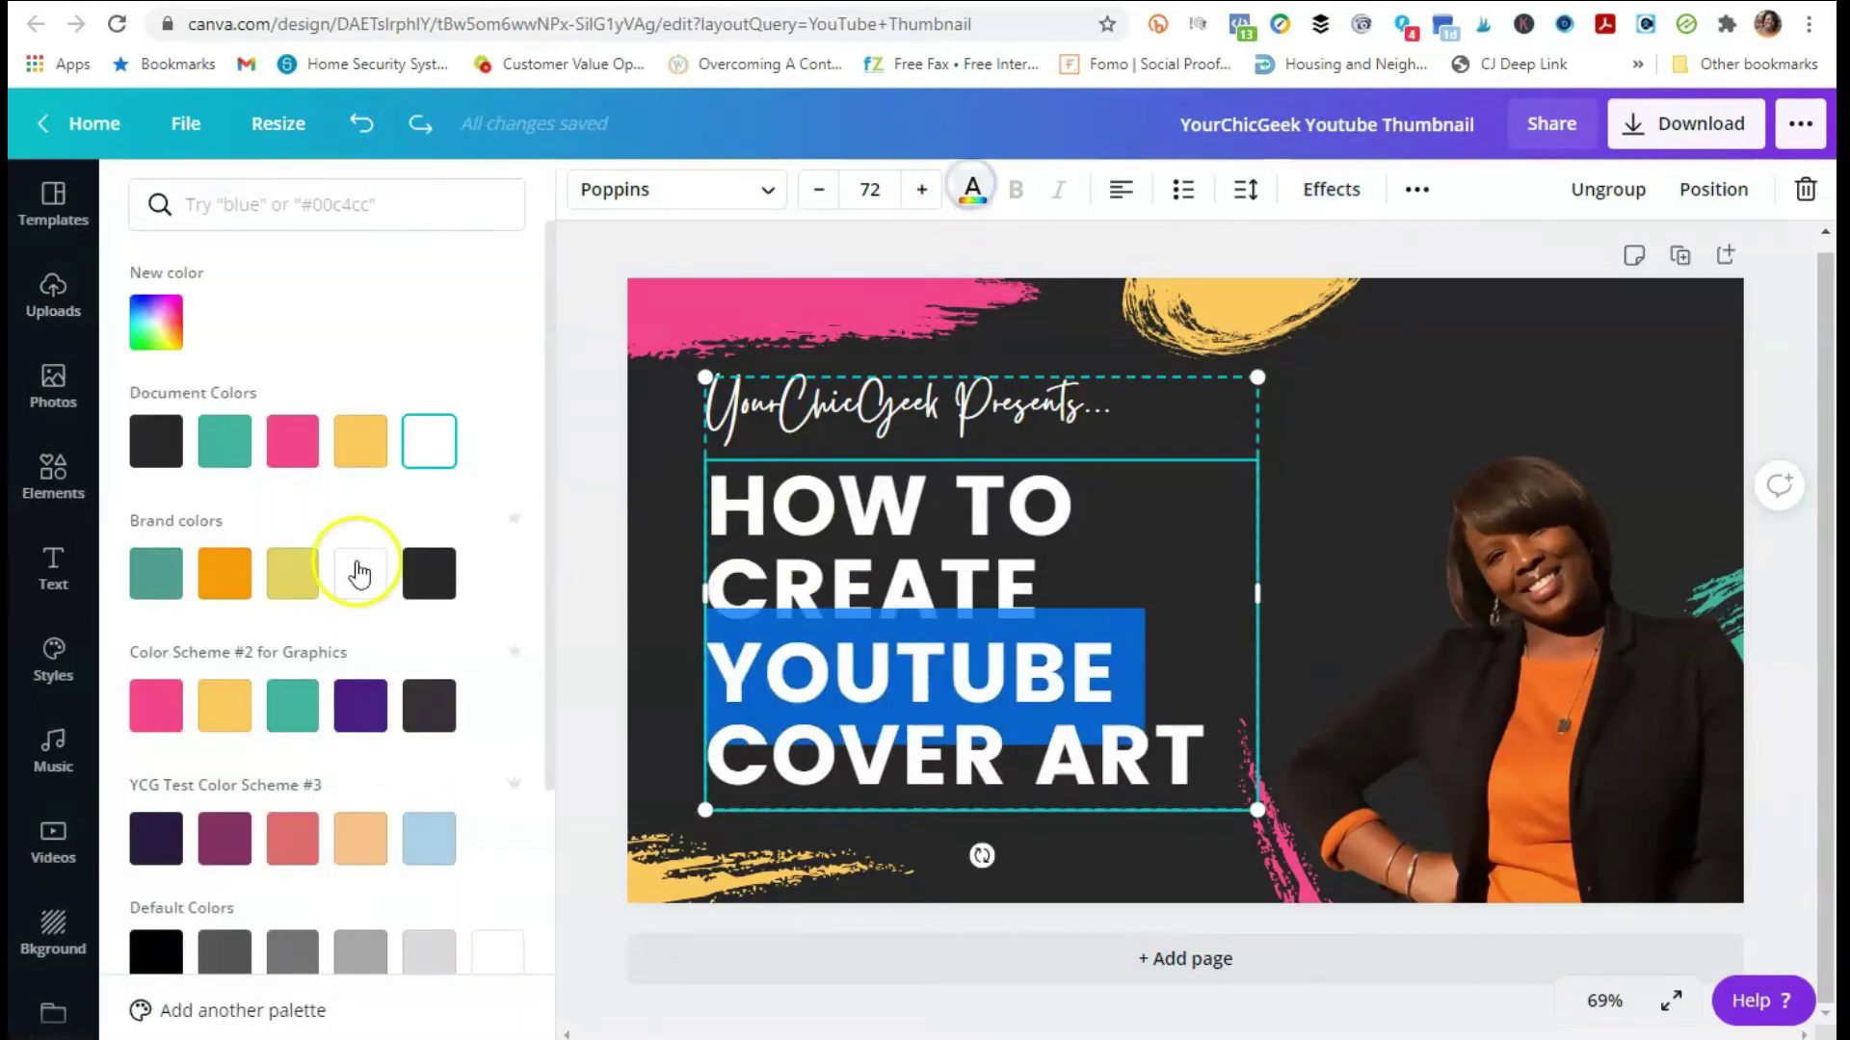
left_click(292, 706)
left_click(597, 428)
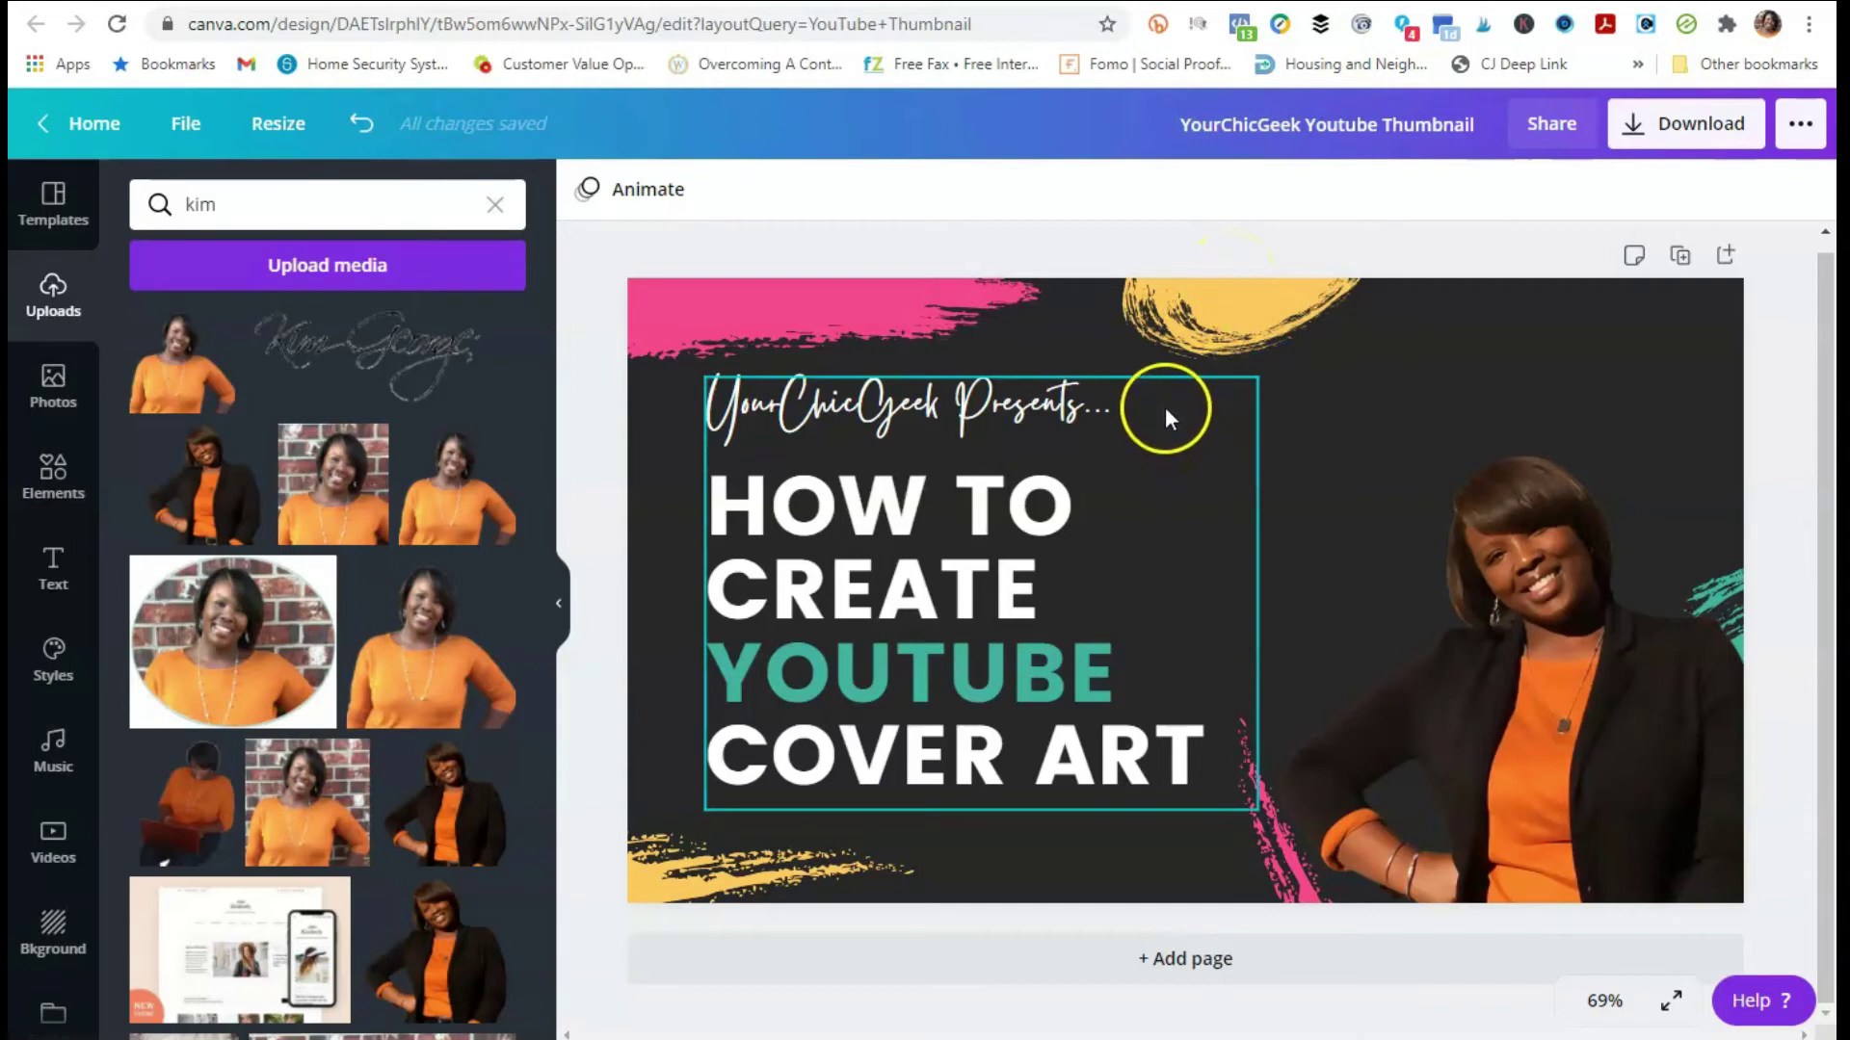
Step: Download the thumbnail design as a PNG file, then move to a new browser tab
left_click(1634, 135)
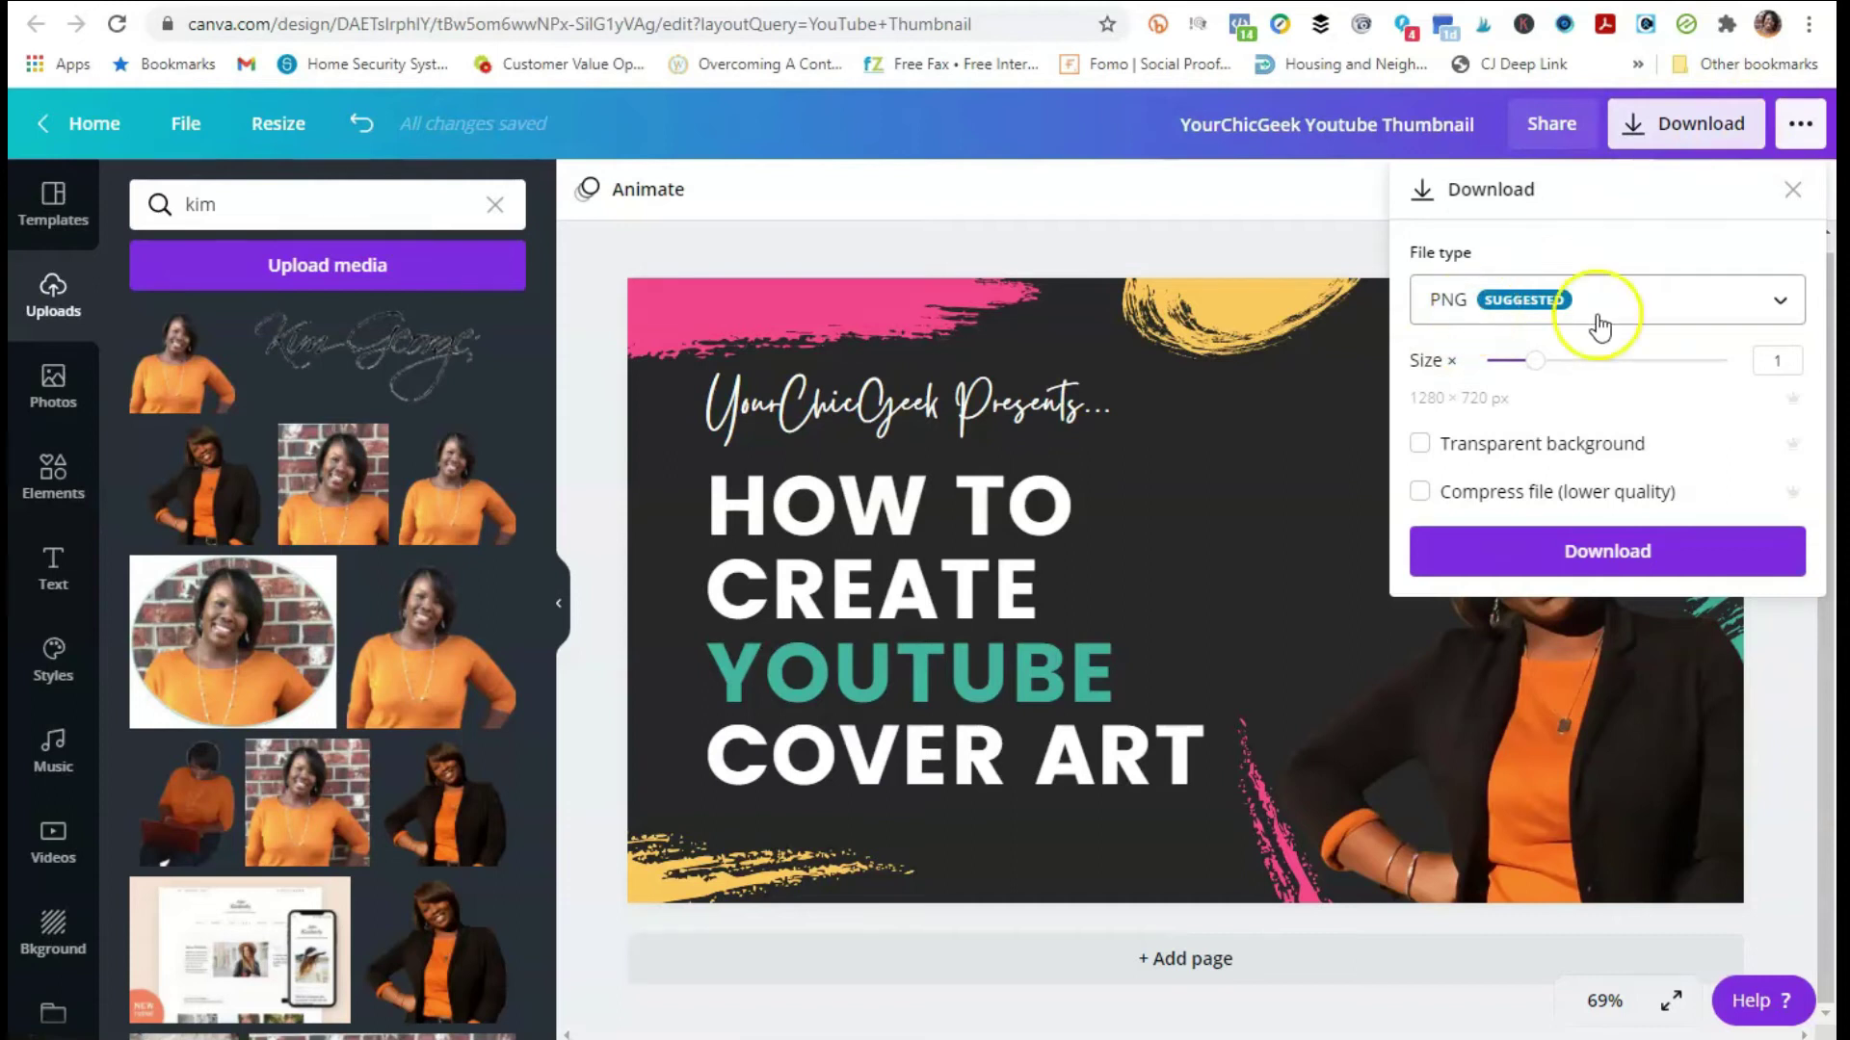
left_click(1605, 554)
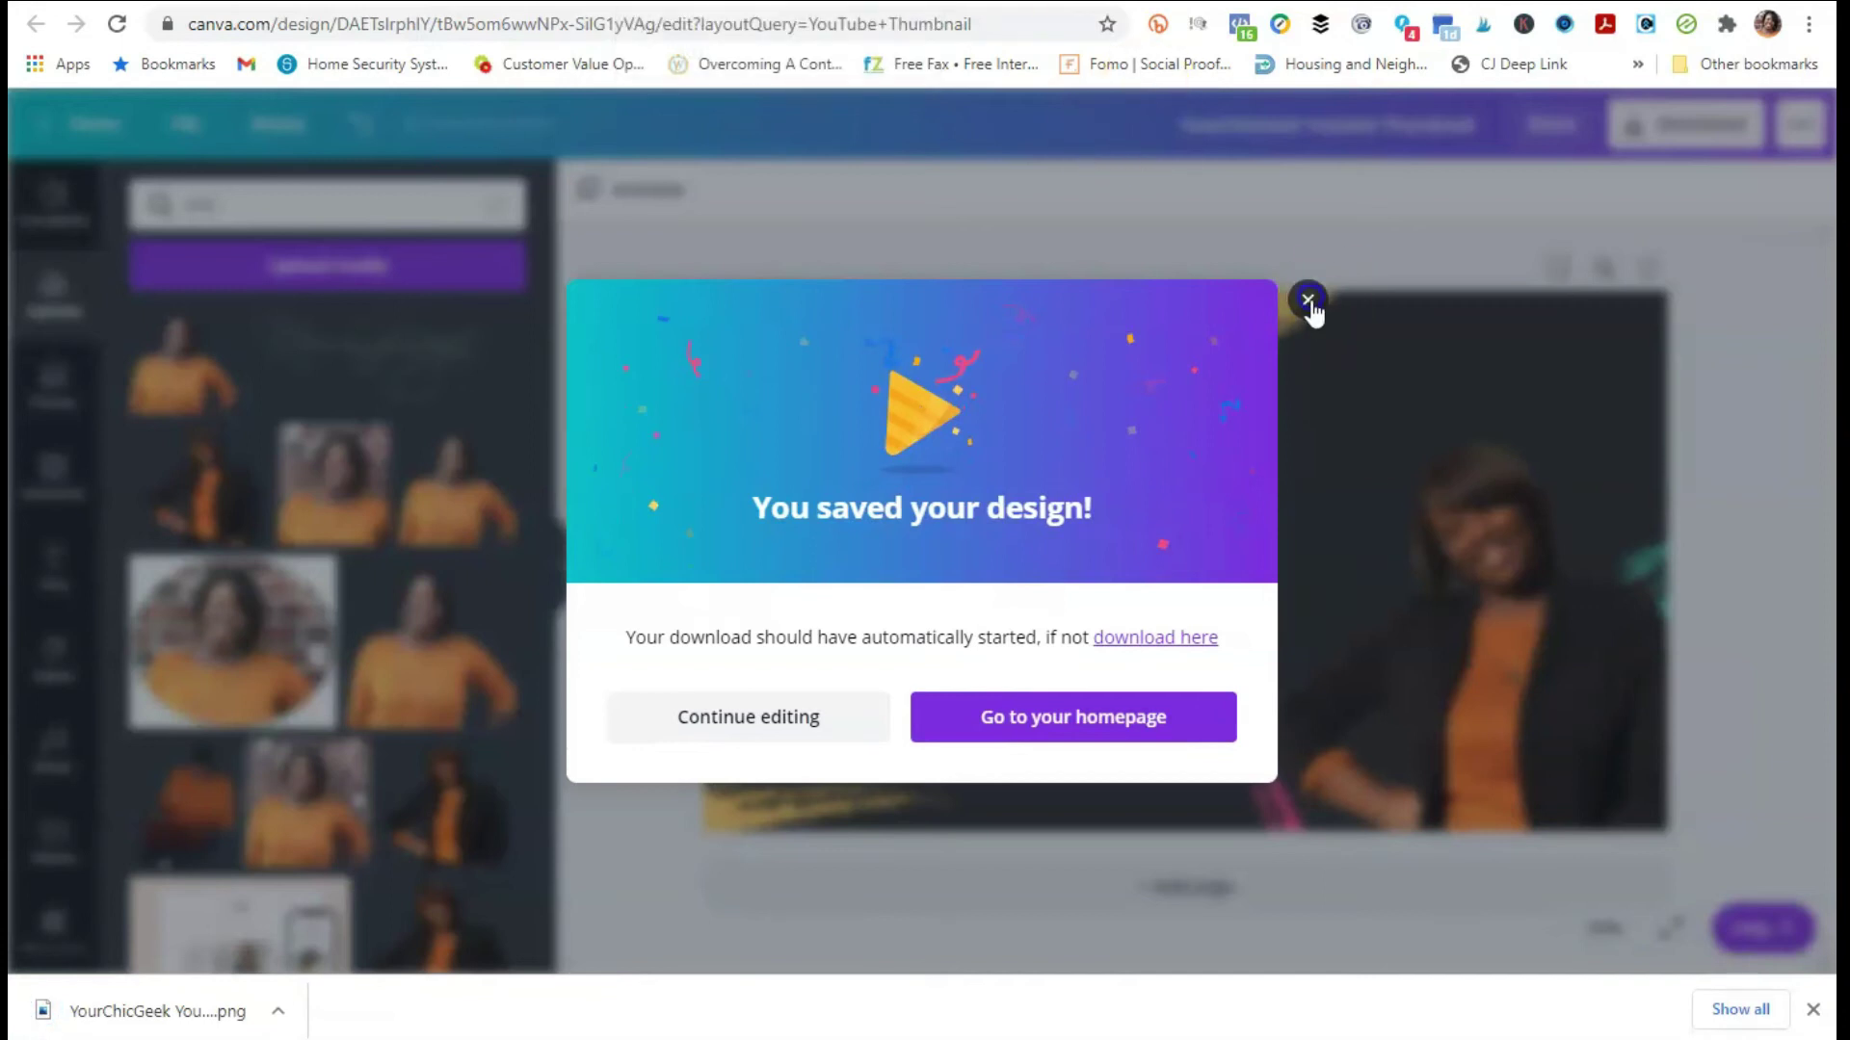
key("ctrl+Tab")
Step: Go to youtube.com in the new tab
type("you")
key("Return")
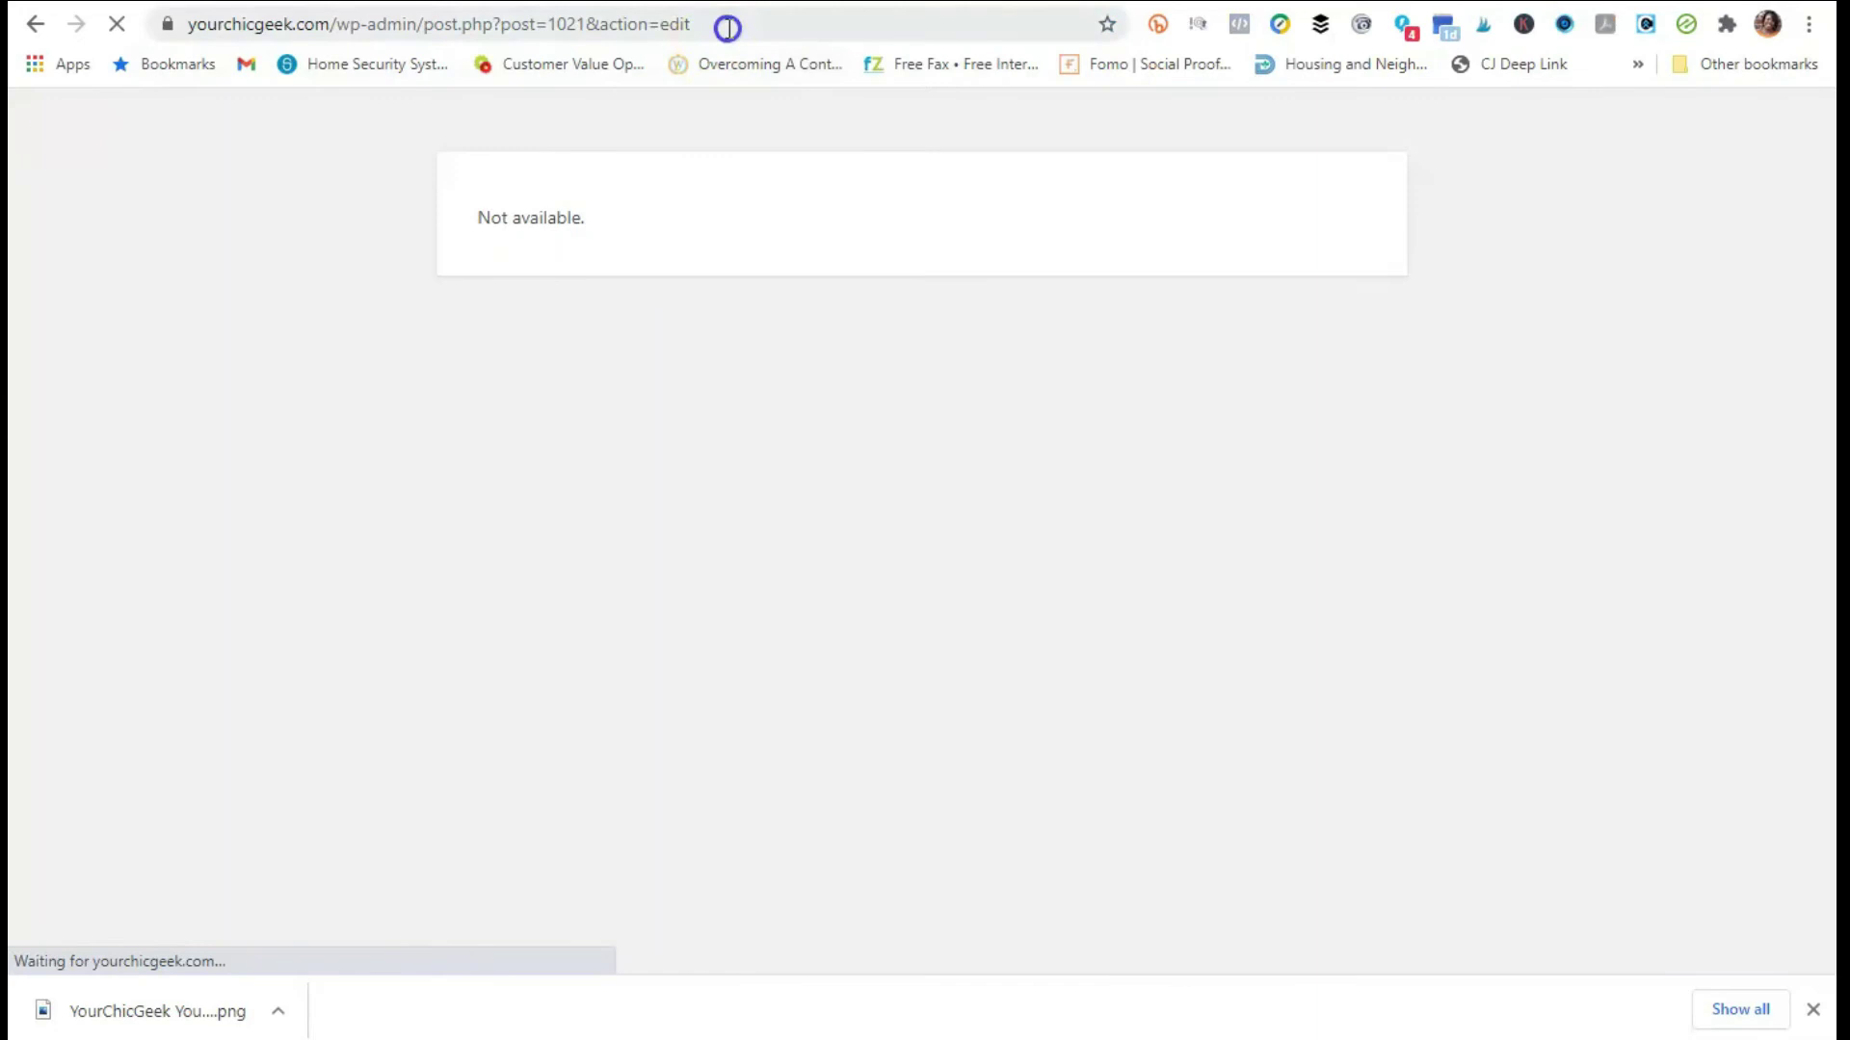
left_click(730, 25)
type("yot")
key("BackSpace")
type("ut")
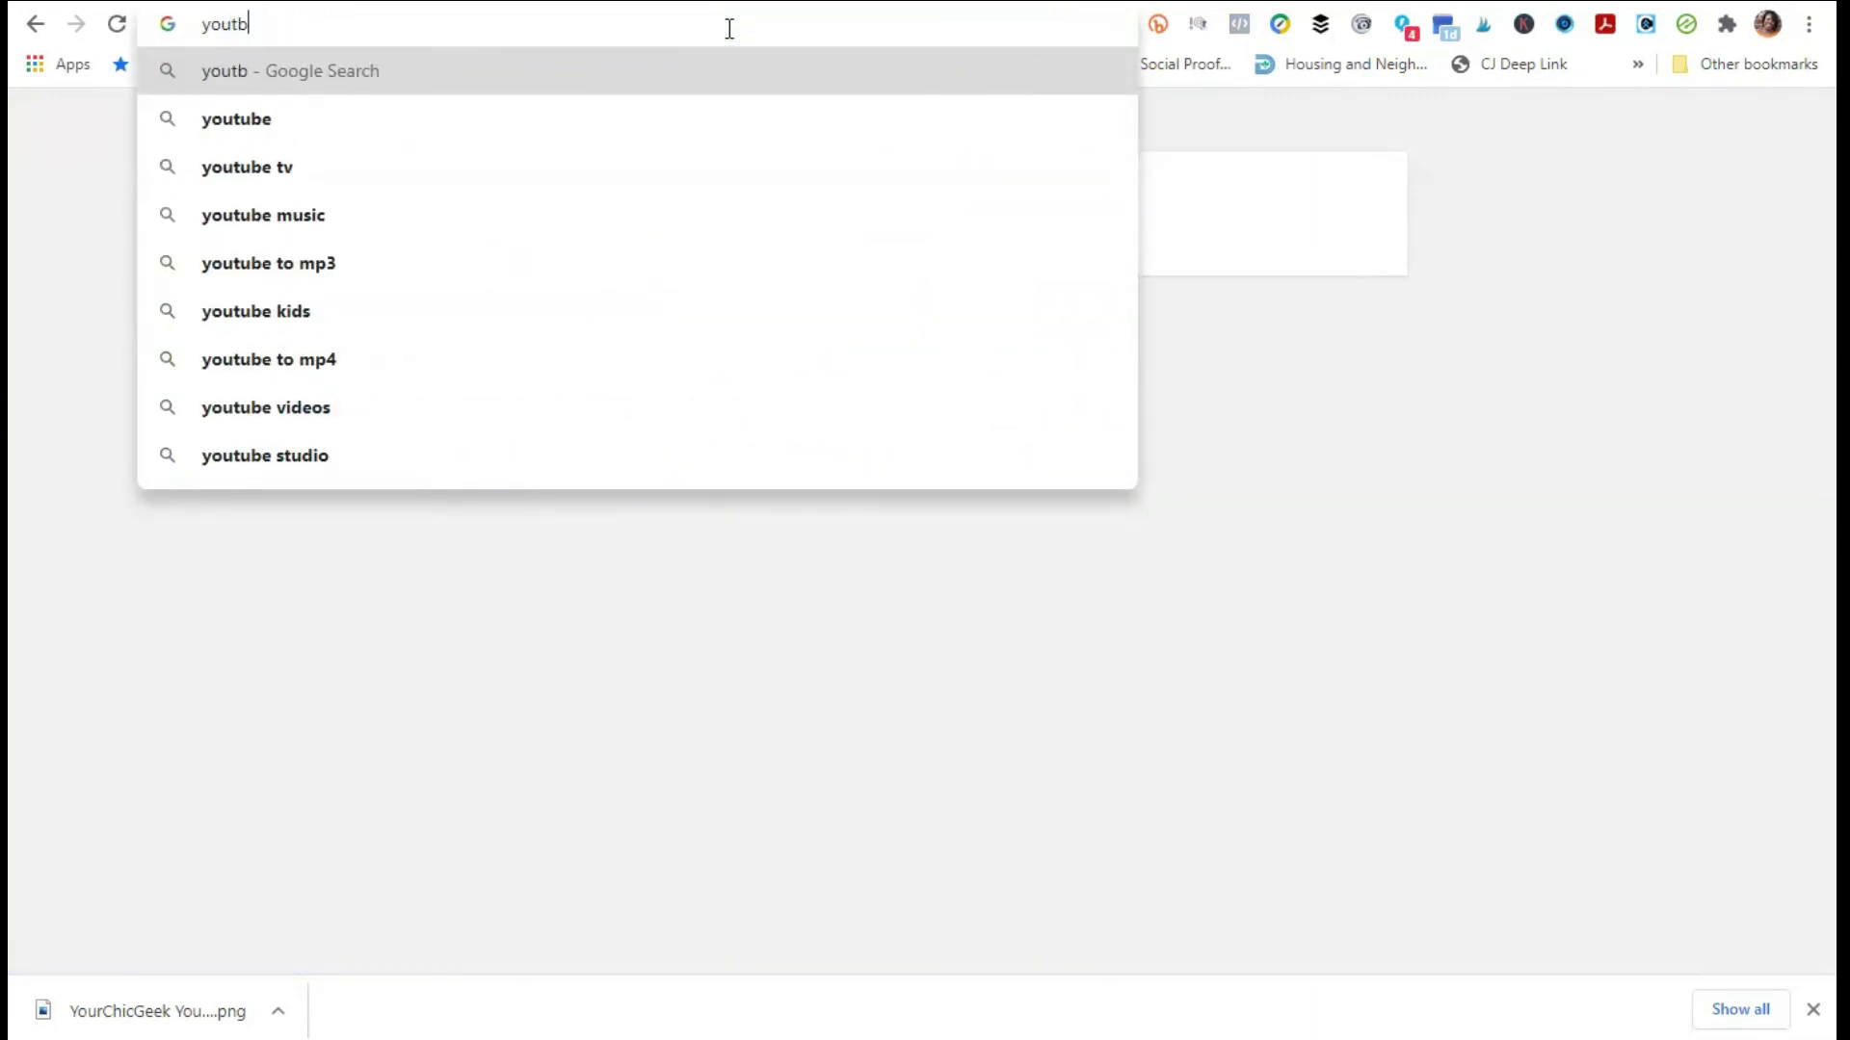
type("ub")
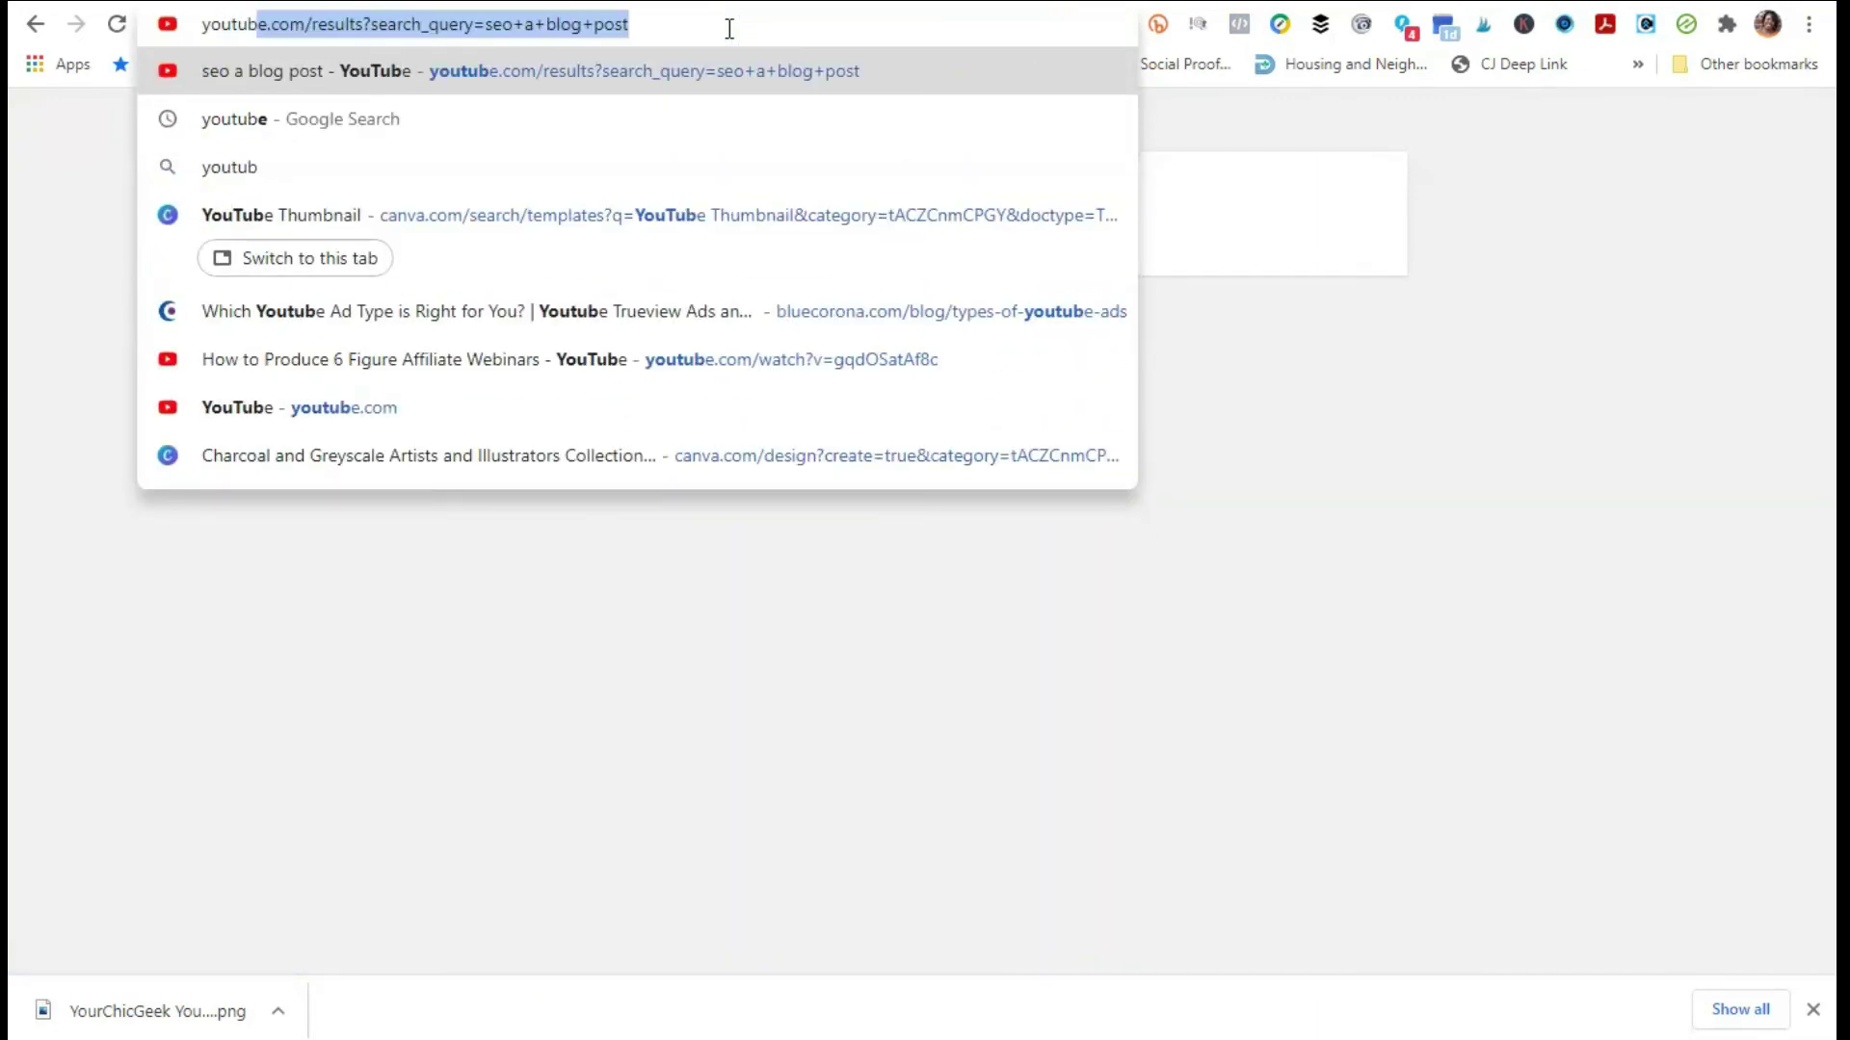
type("e.com")
key("Return")
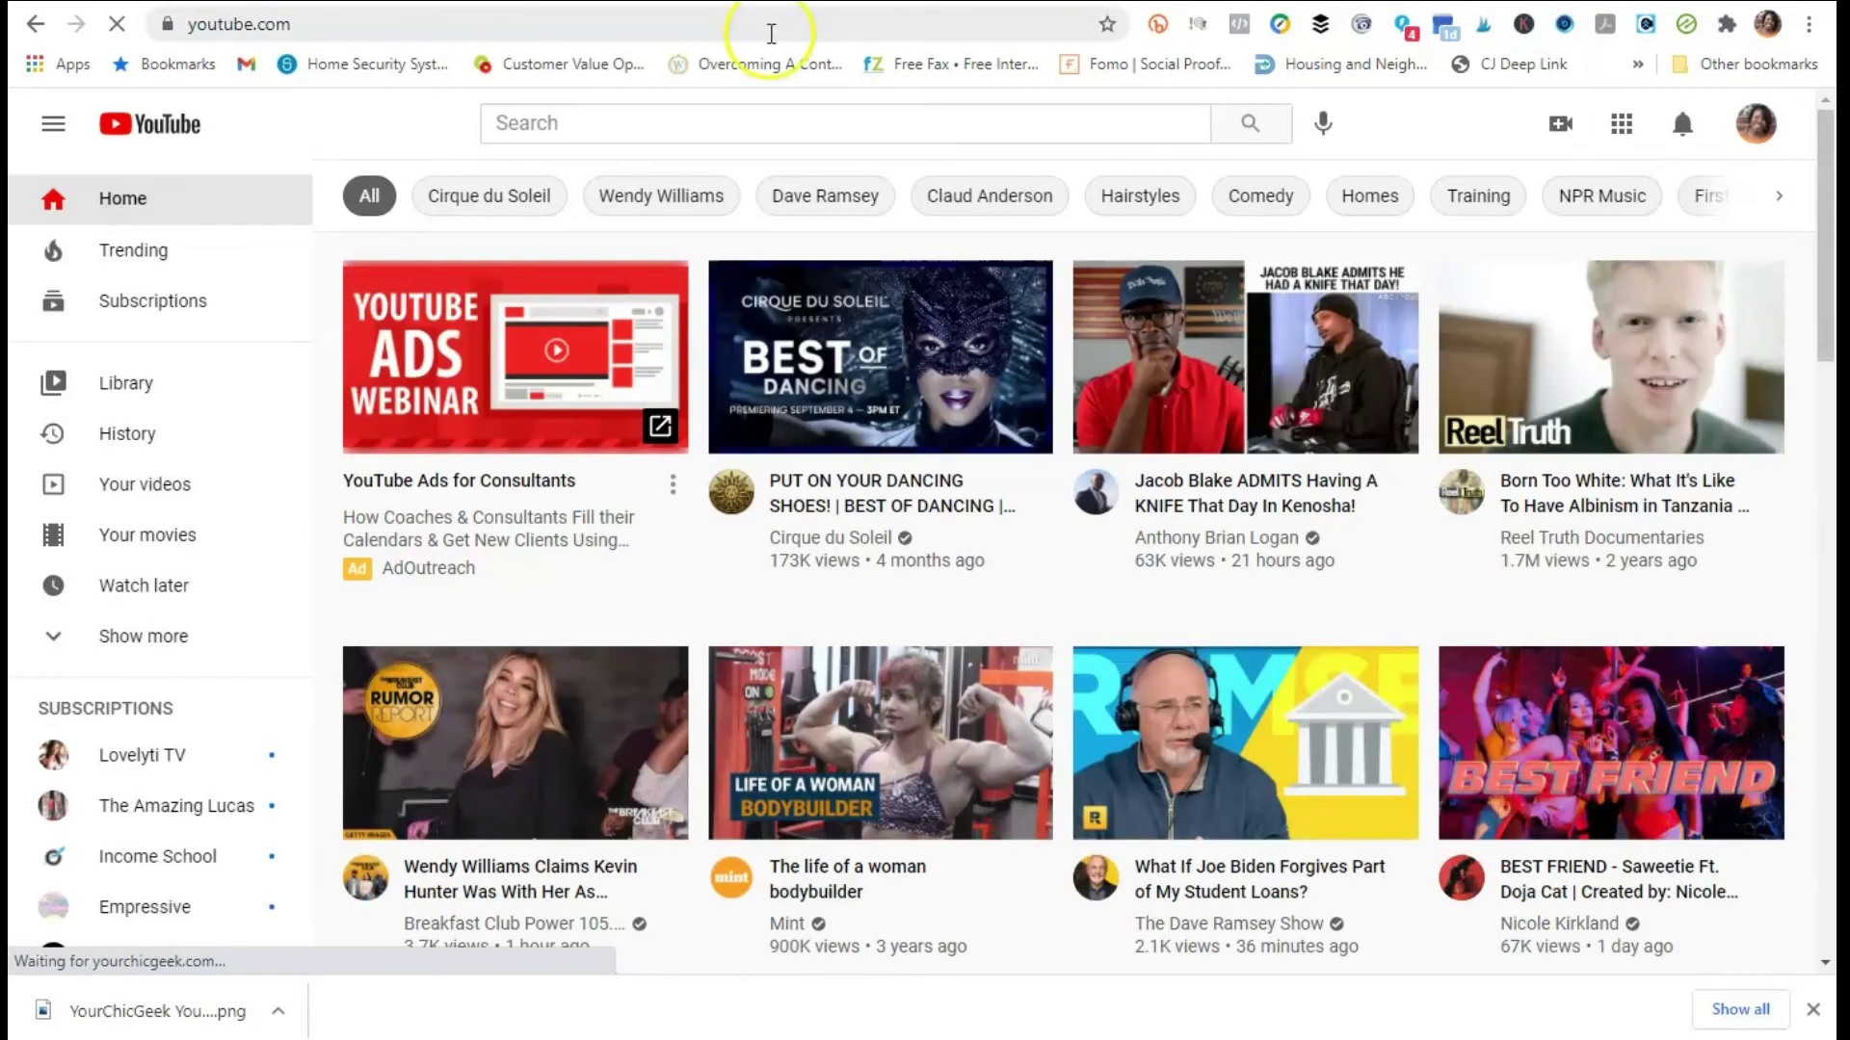
Step: Dismiss the notifications prompt and start a new video upload from Create
left_click(438, 164)
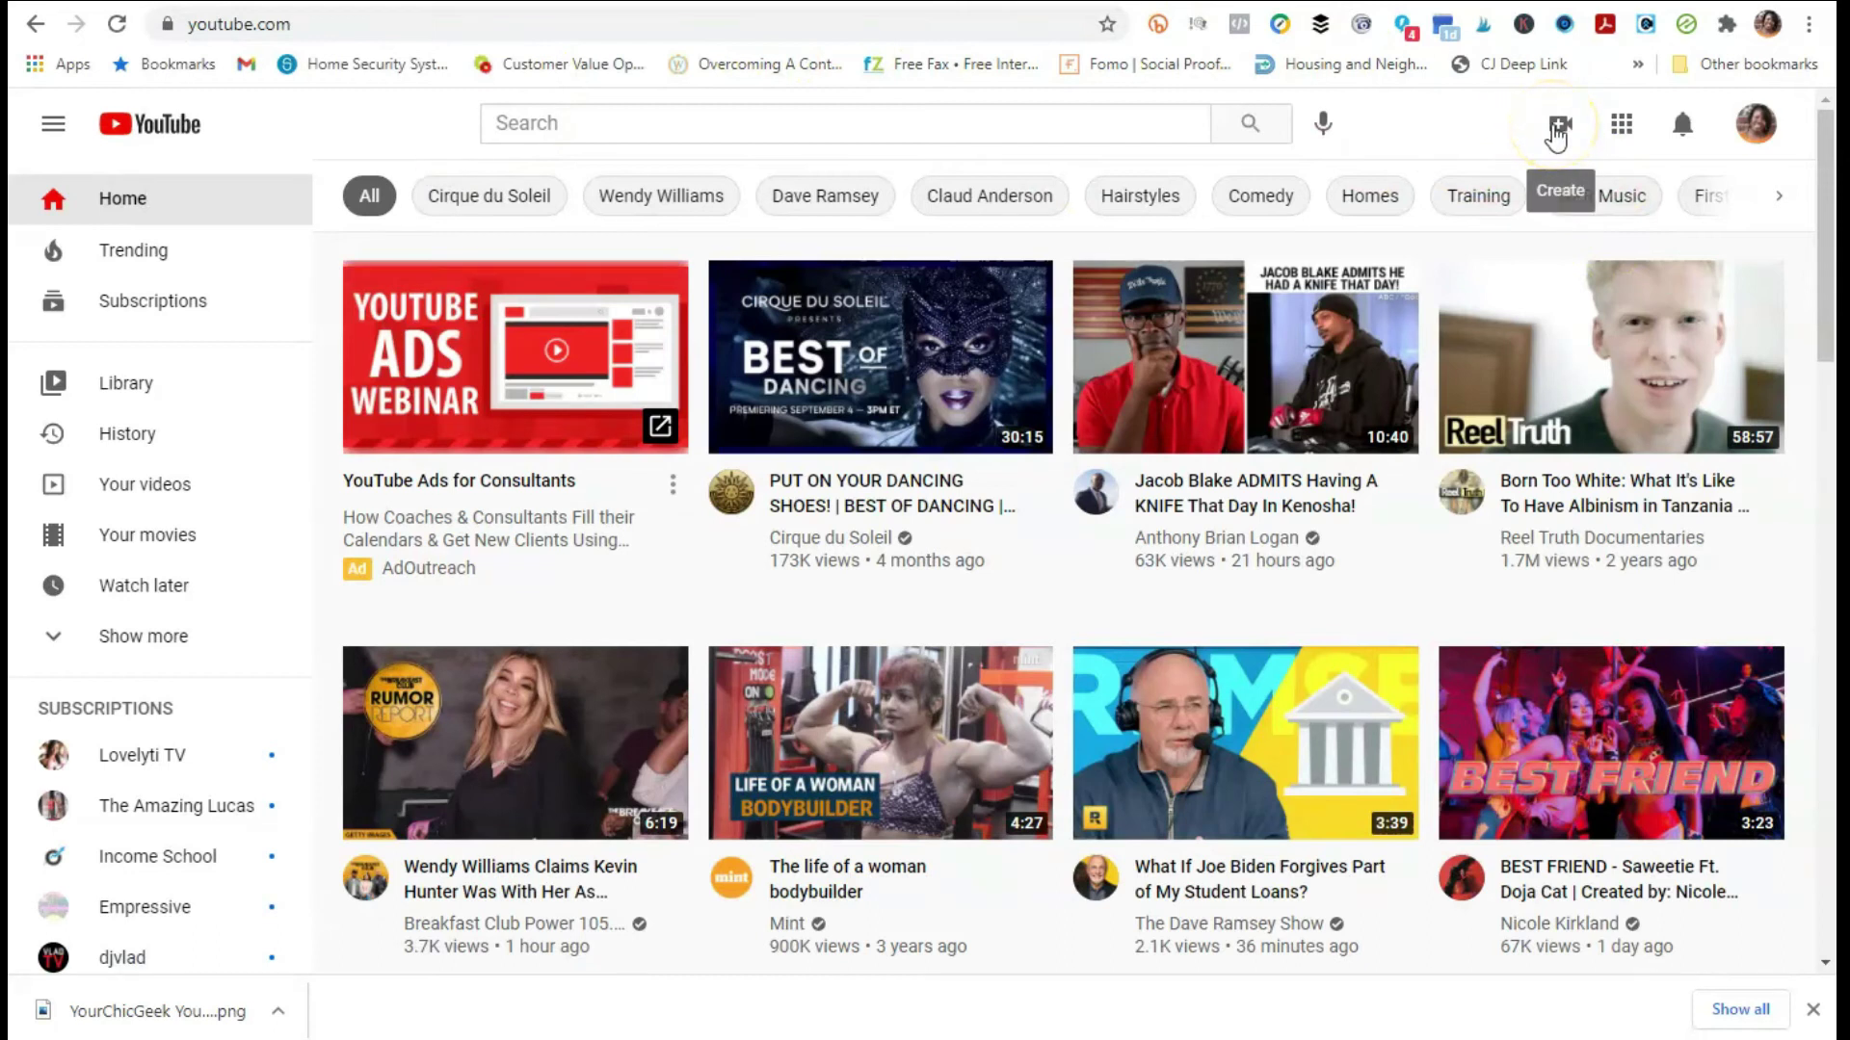
left_click(1557, 135)
left_click(1628, 185)
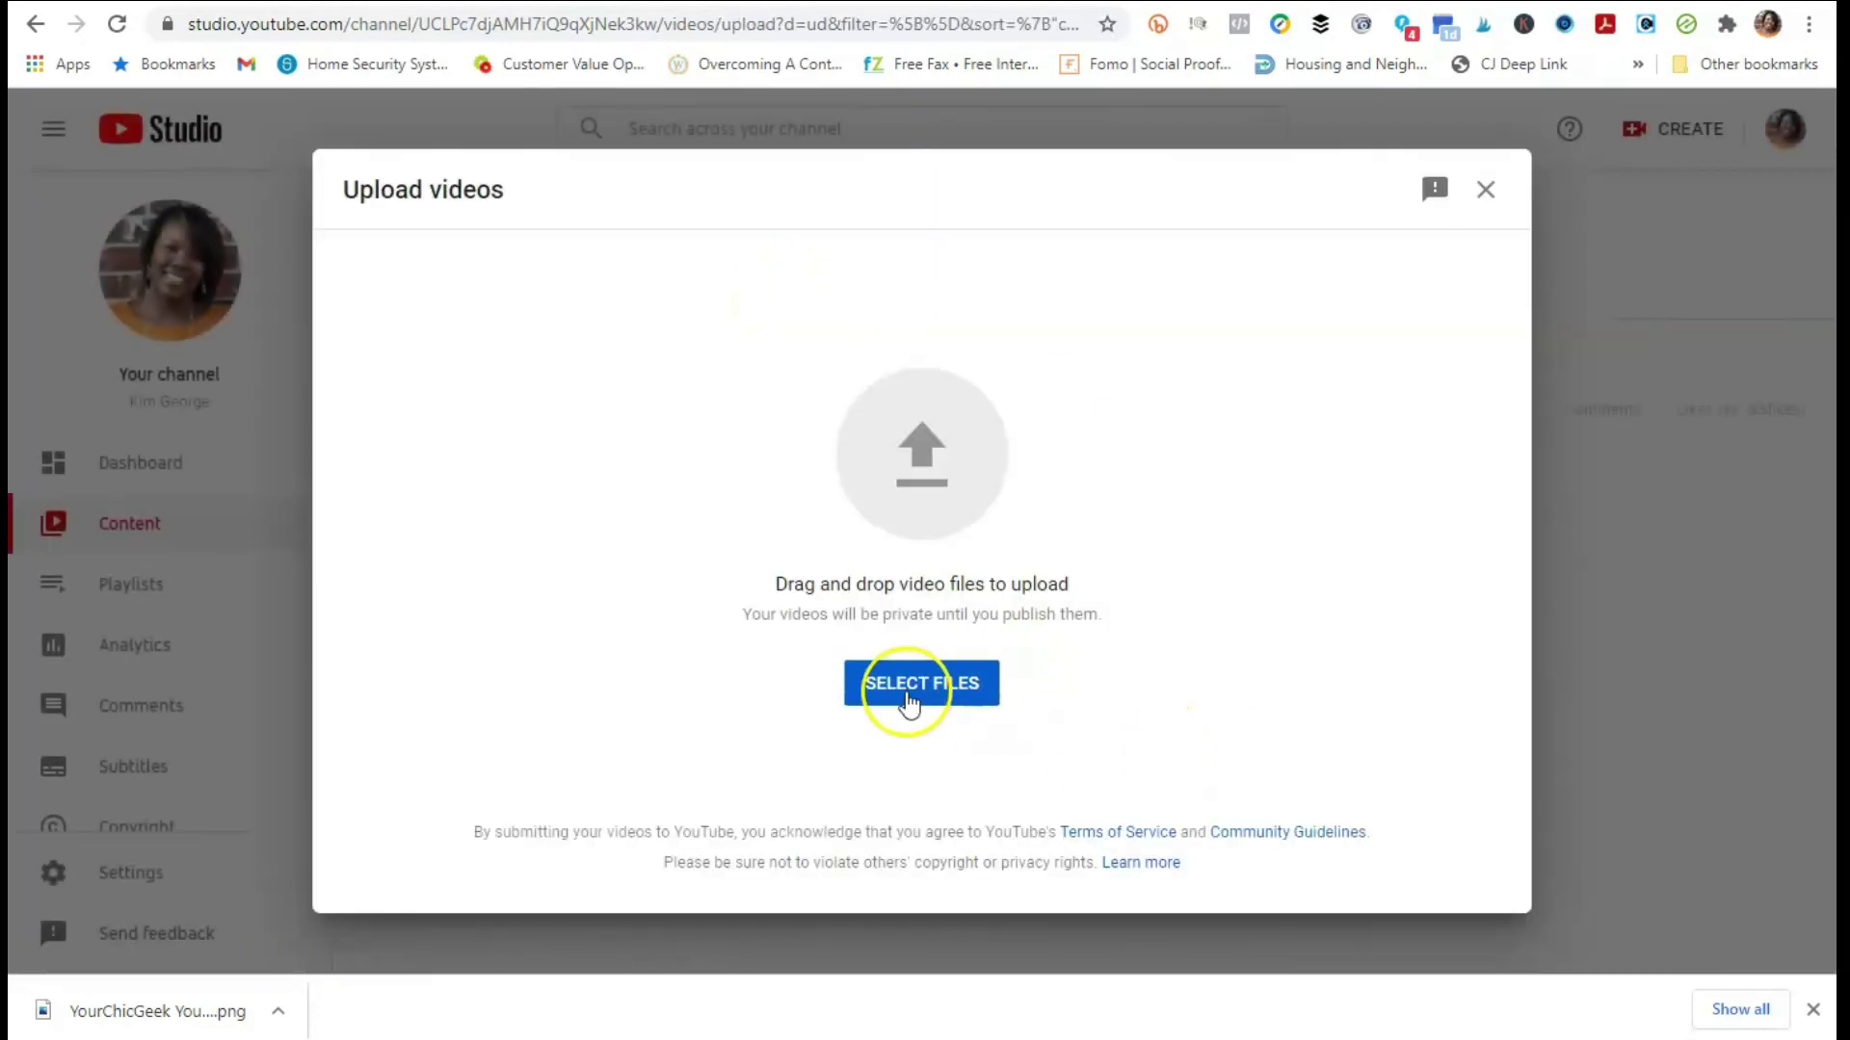
Step: Browse Desktop, Documents and the Screencast-O-Matic folder looking for the video file
left_click(908, 703)
left_click(130, 185)
left_click(140, 155)
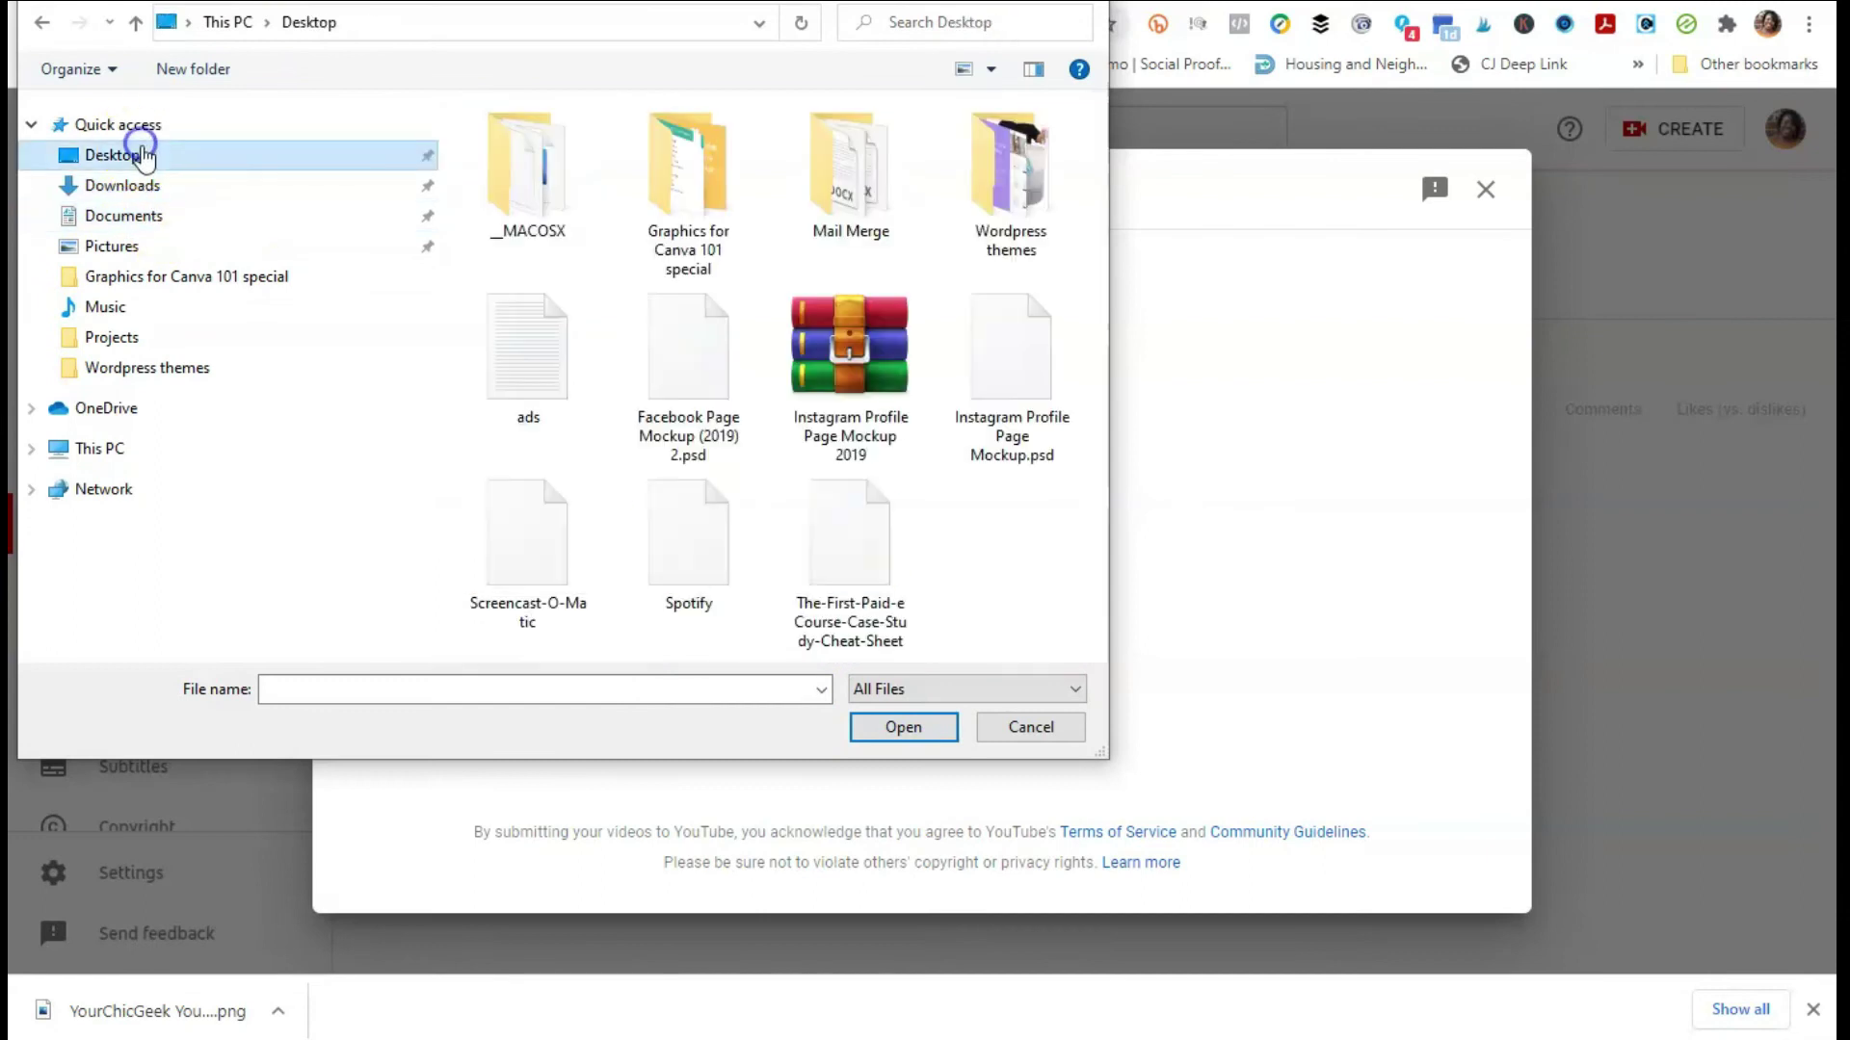
left_click(170, 215)
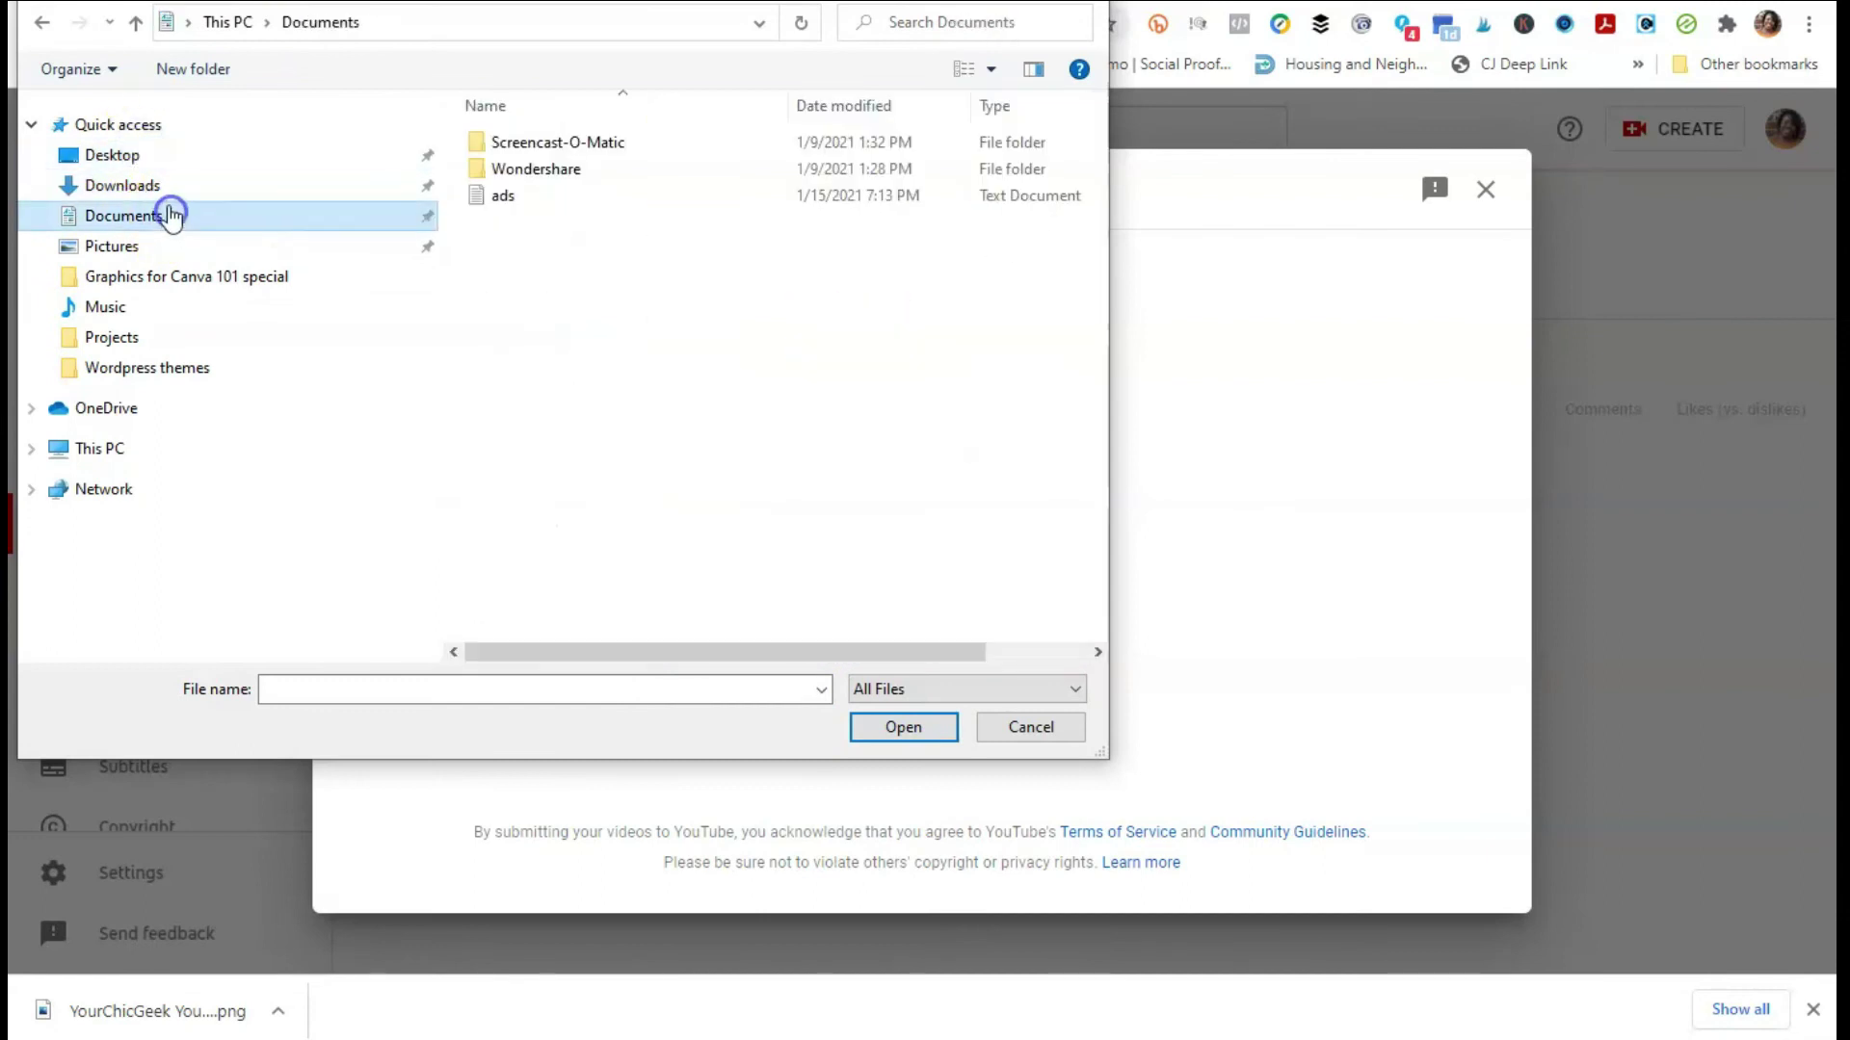
double_click(616, 152)
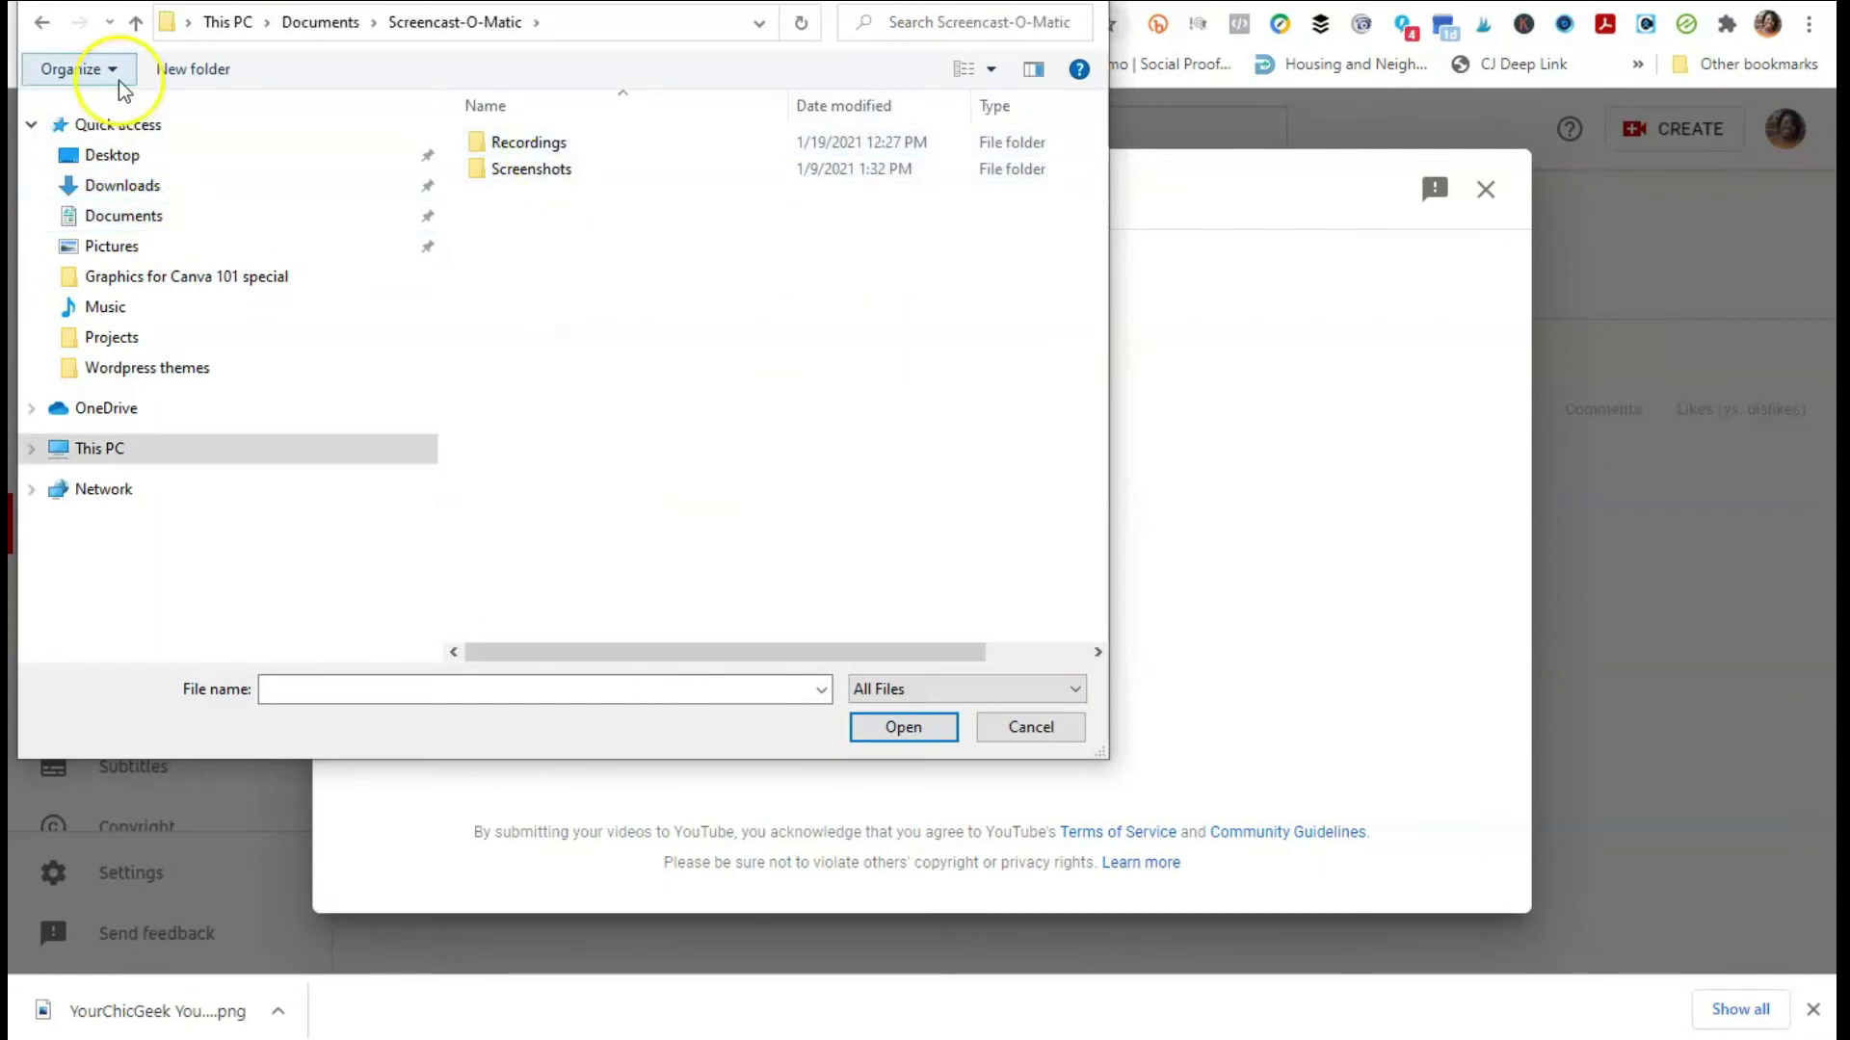
left_click(136, 22)
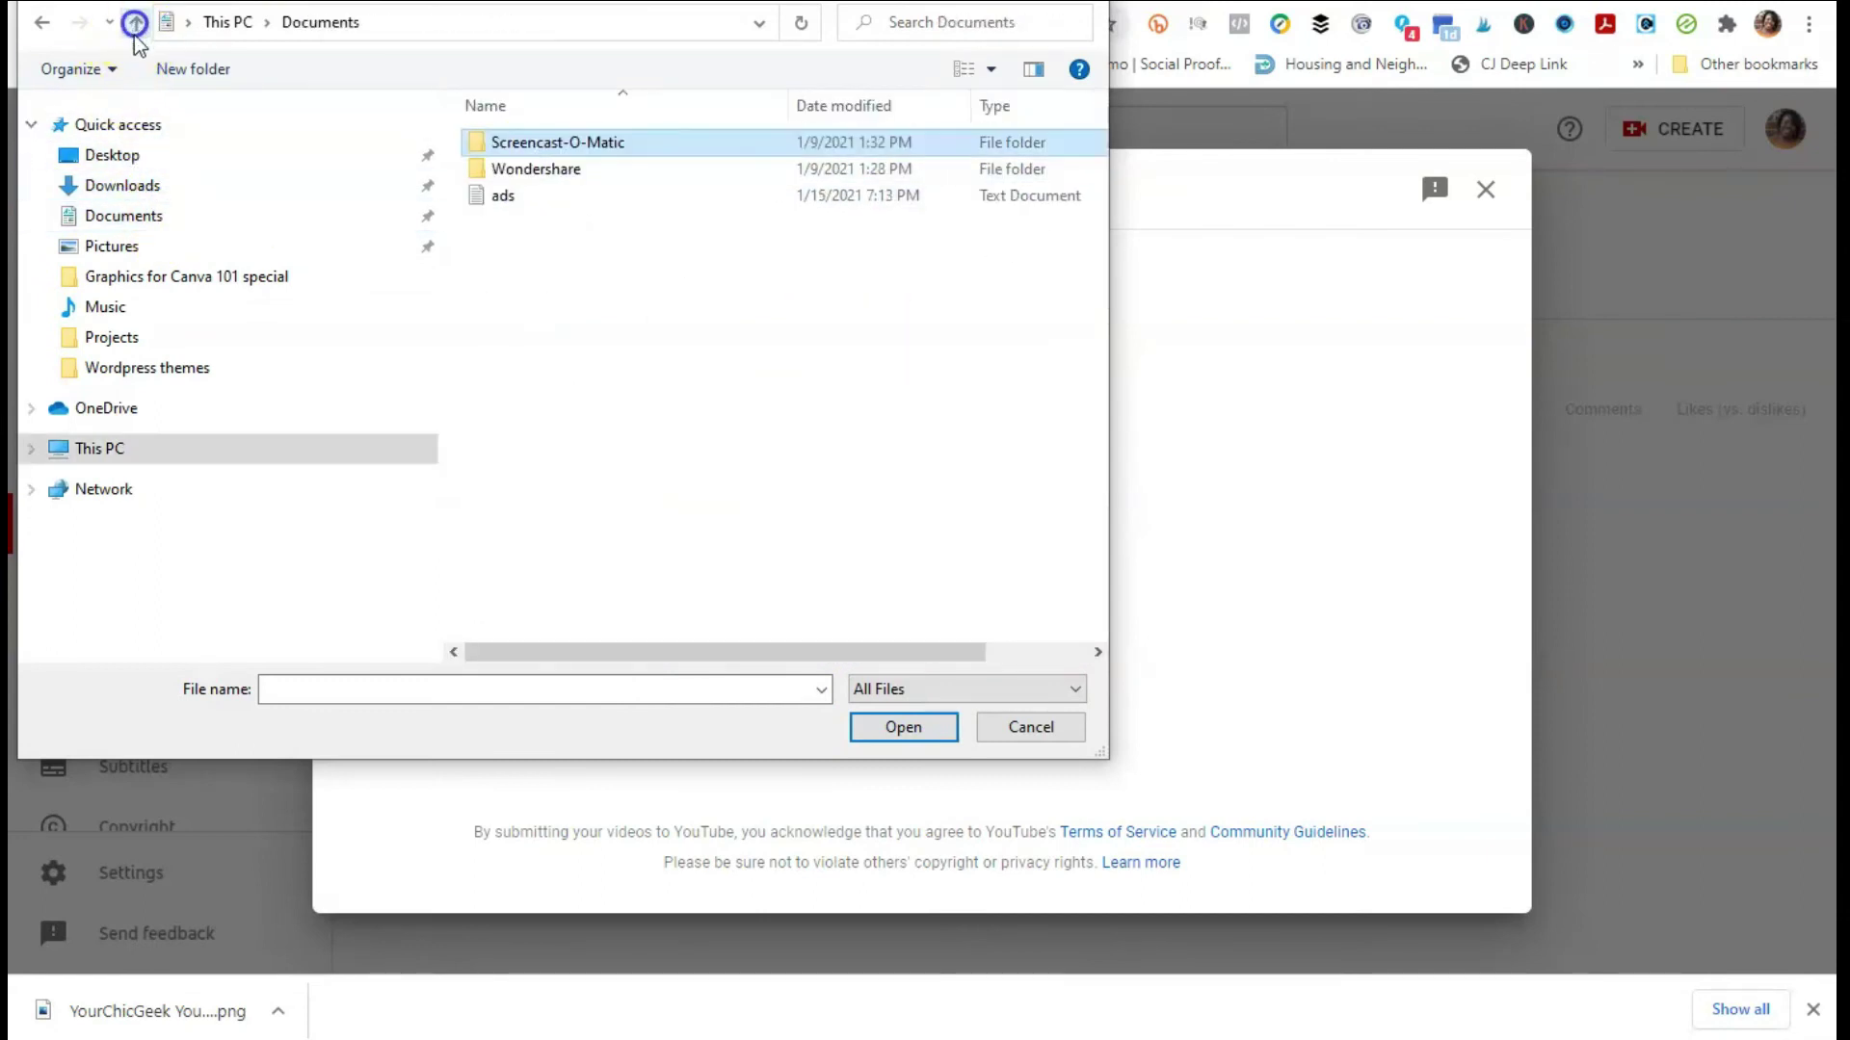
Step: Select Facebook Promo Add (2) in Downloads and upload it
left_click(173, 188)
scroll(963, 433, "down", 10)
left_click_drag(1109, 257, 1085, 481)
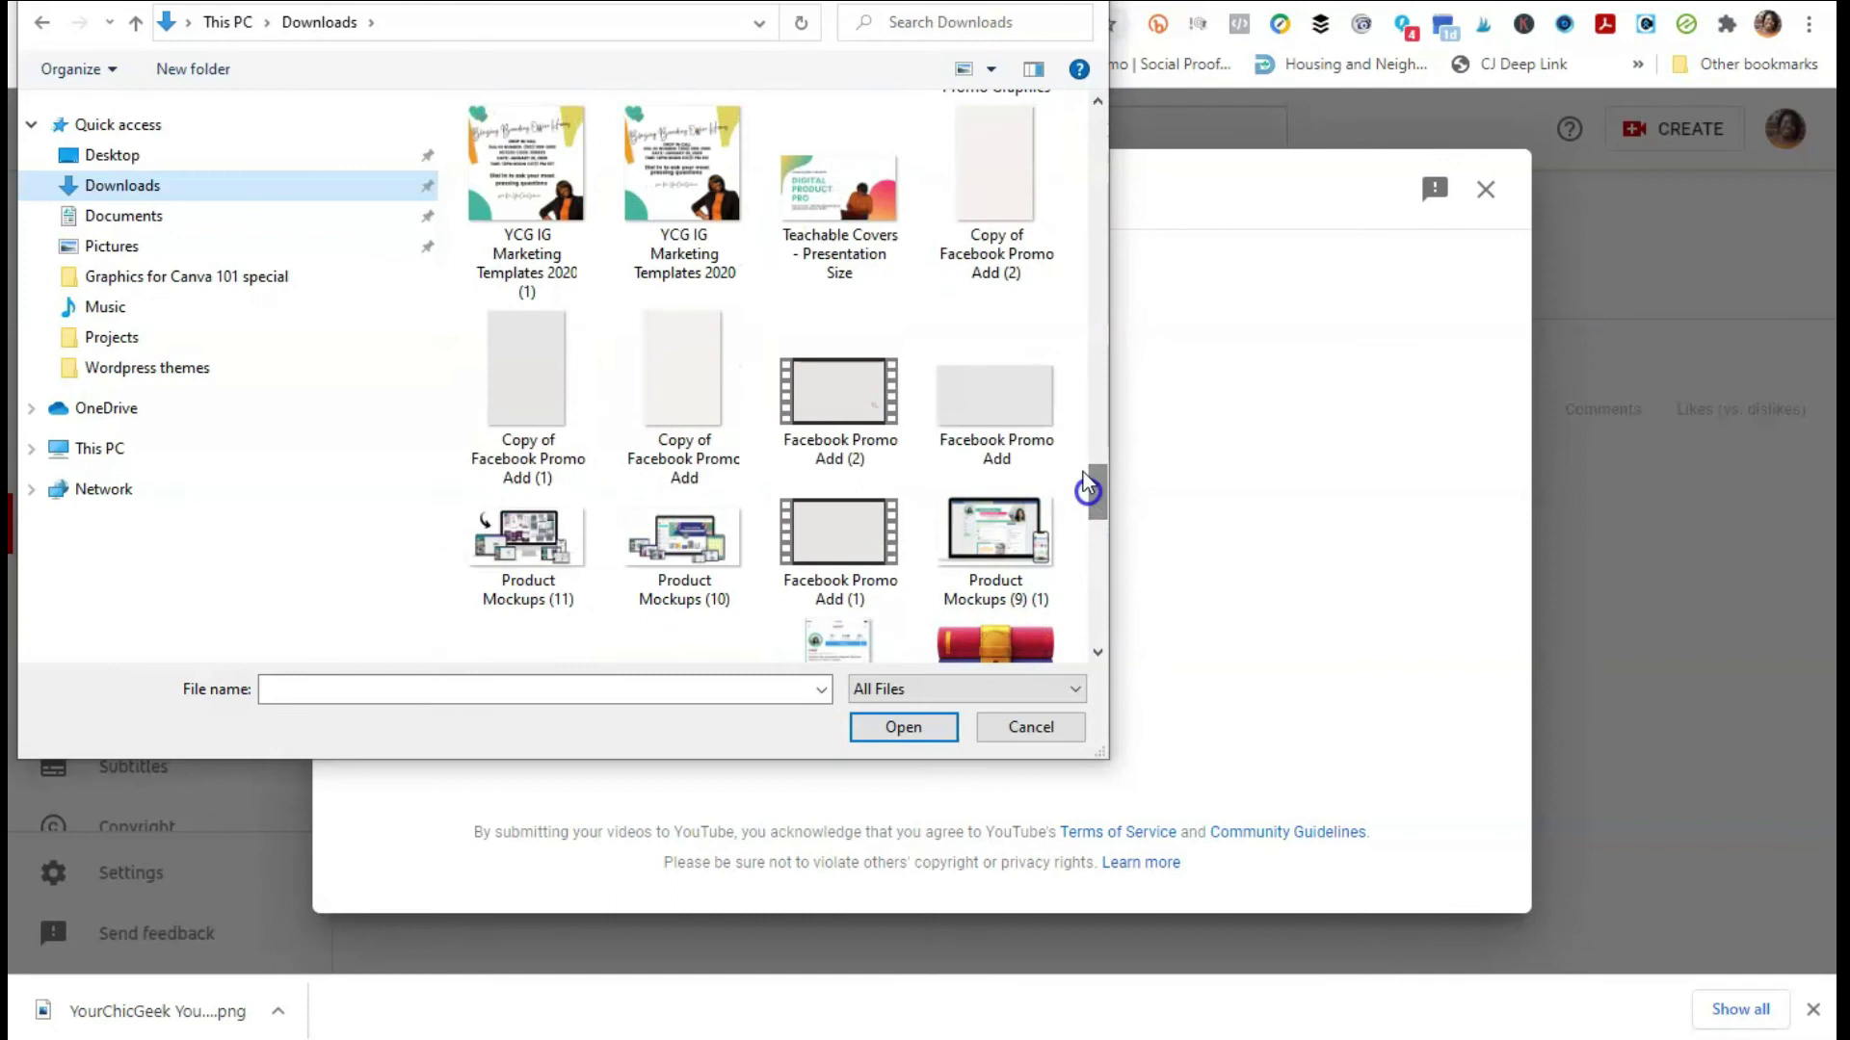
left_click(840, 400)
left_click(901, 728)
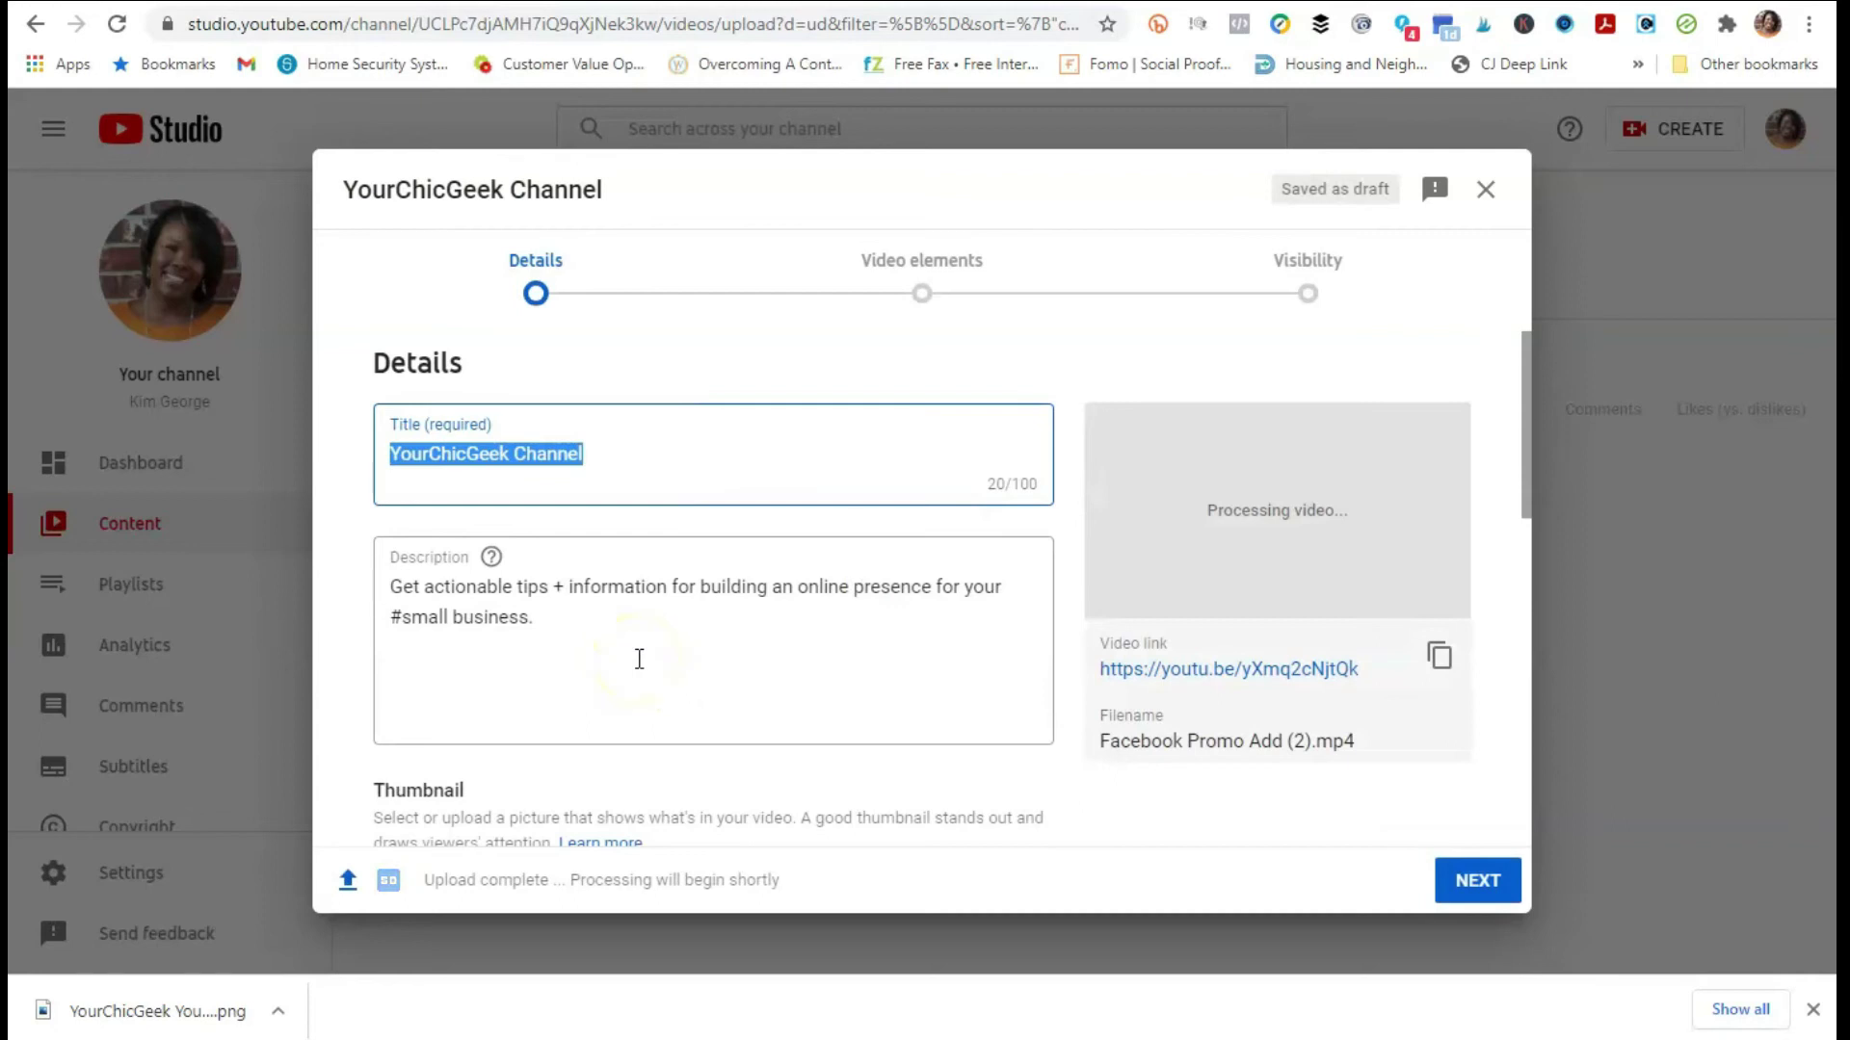
scroll(732, 617, "down", 4)
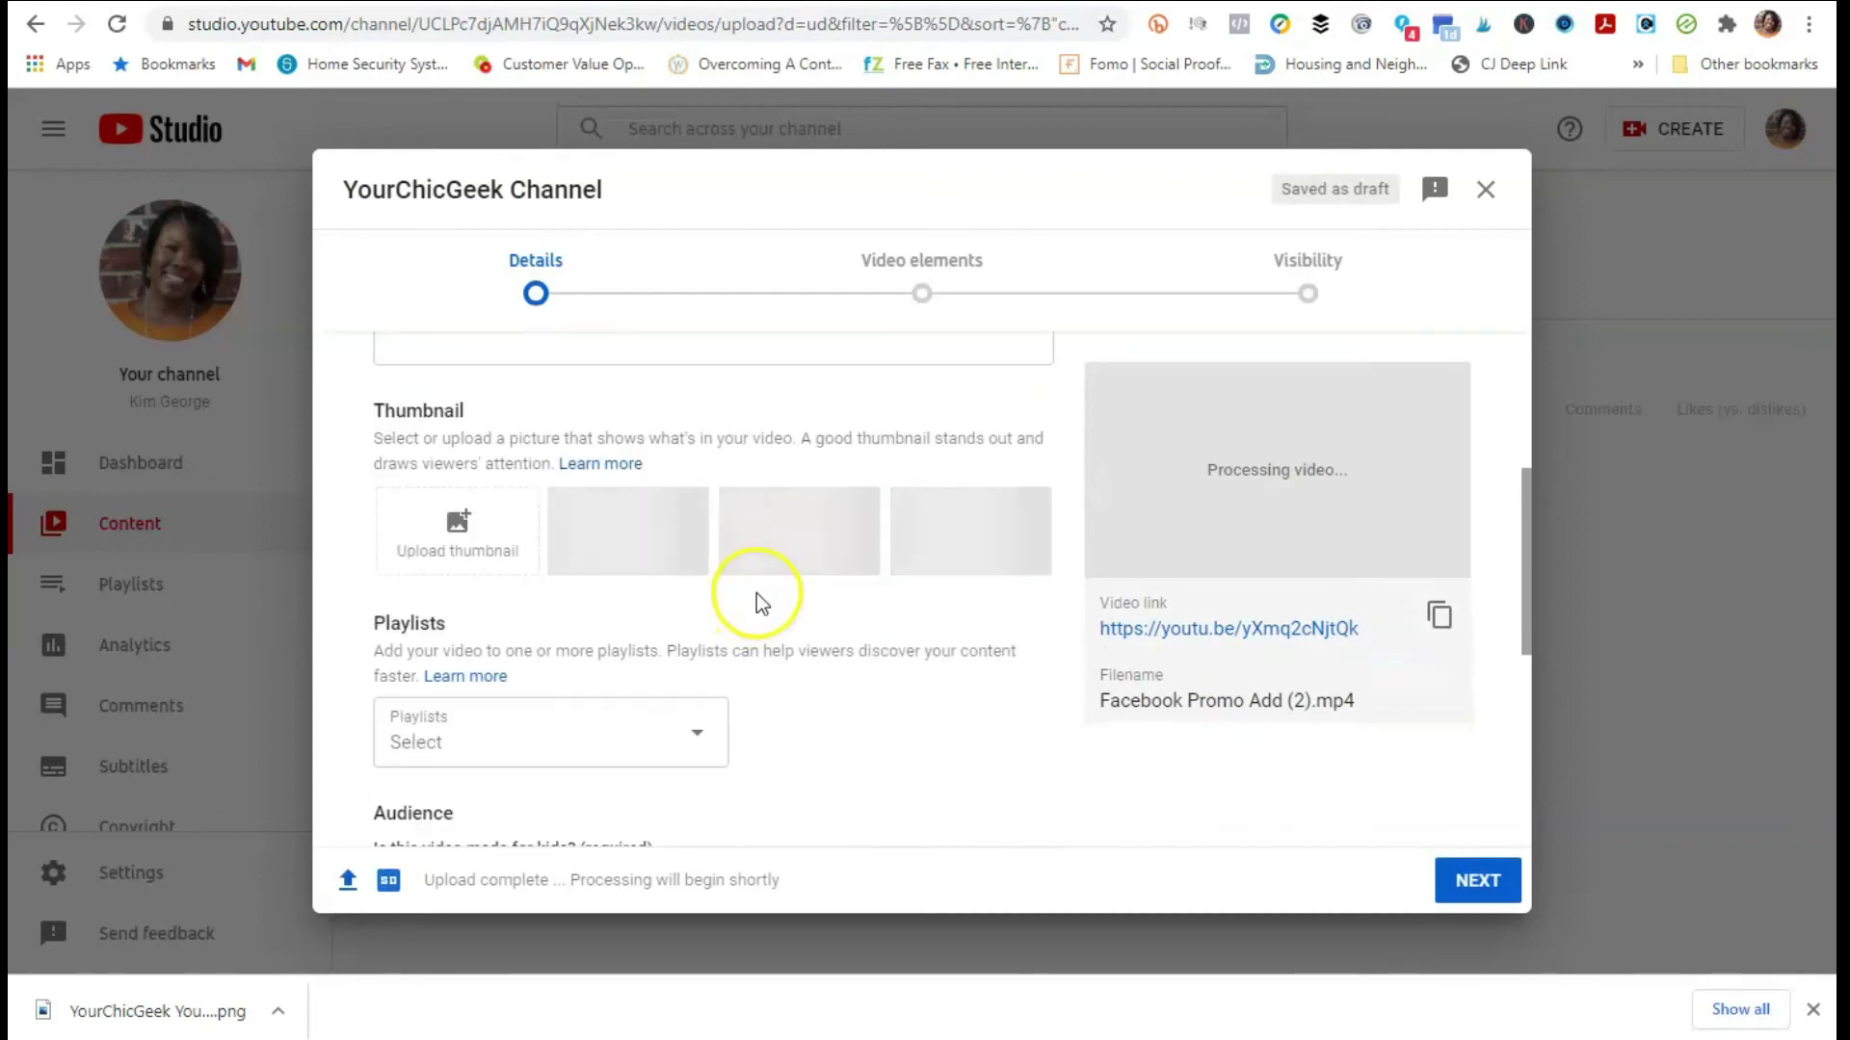
scroll(757, 592, "up", 1)
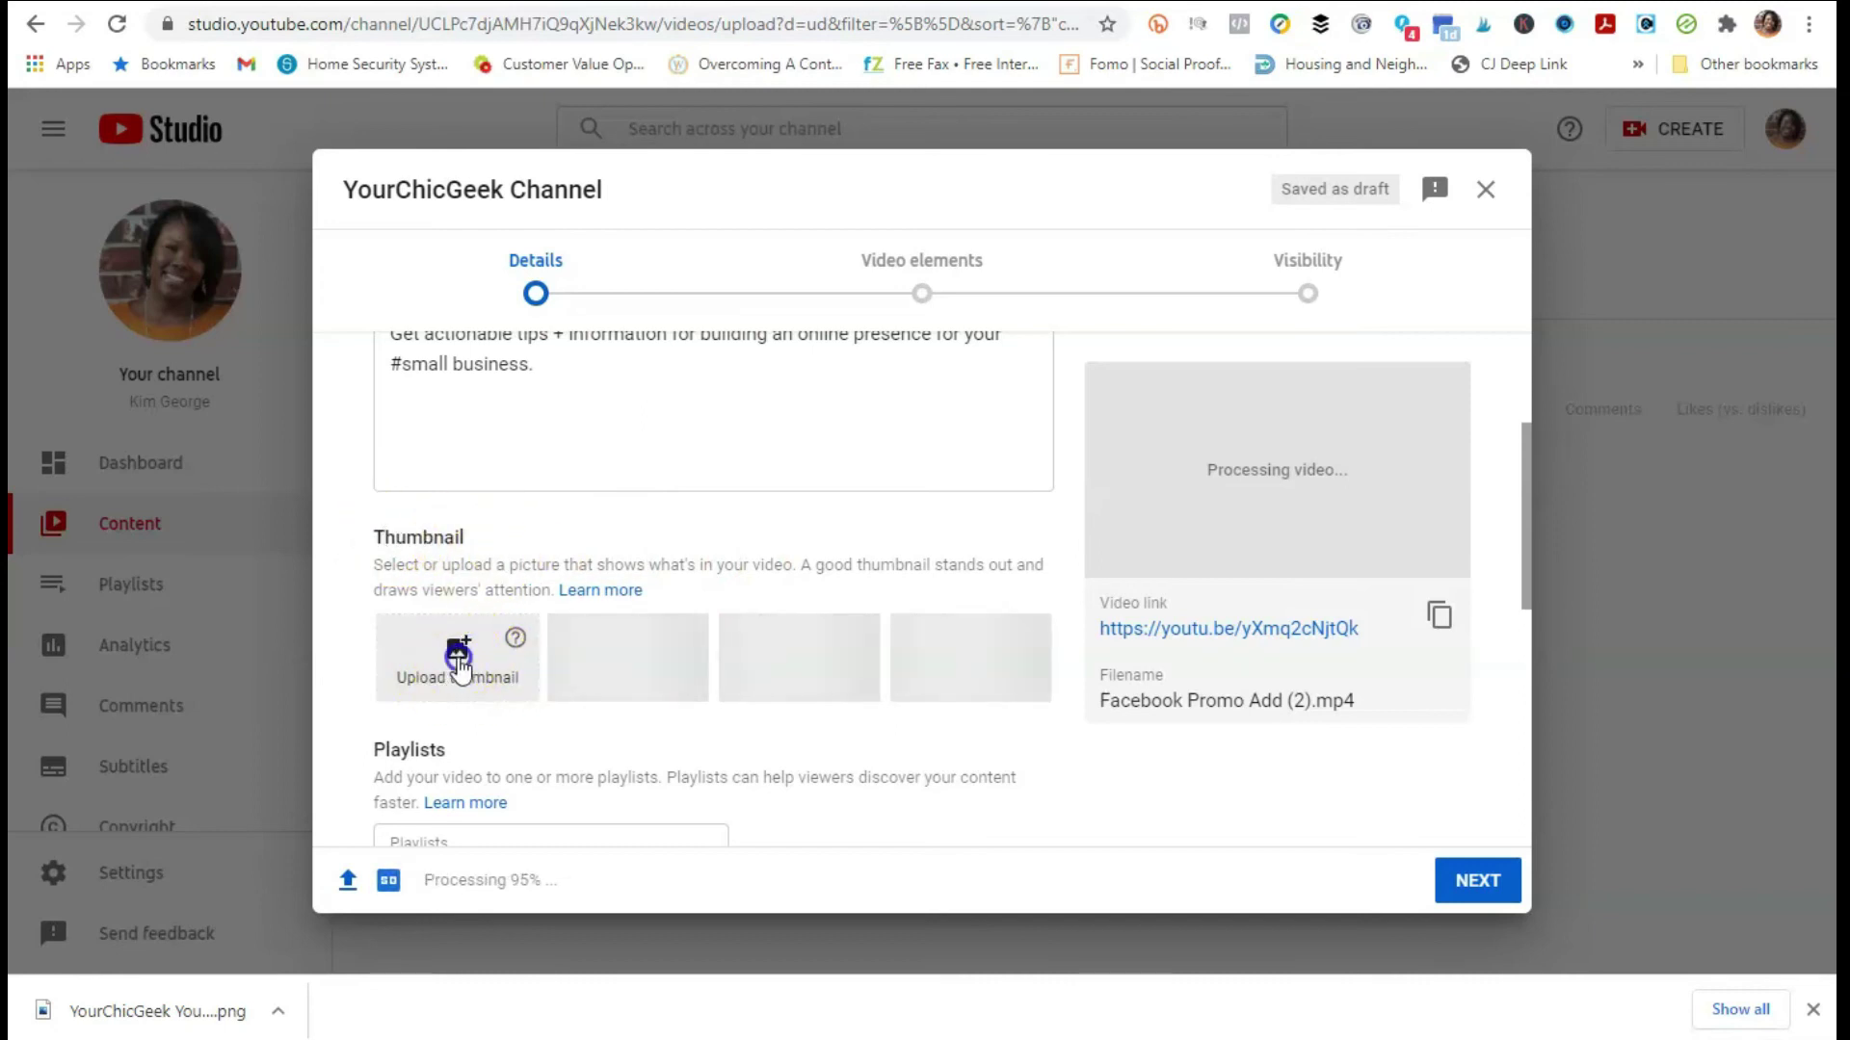
Step: Upload the YourChicGeek Youtube Thumbnail PNG from Downloads as the custom thumbnail
left_click(459, 661)
left_click(518, 294)
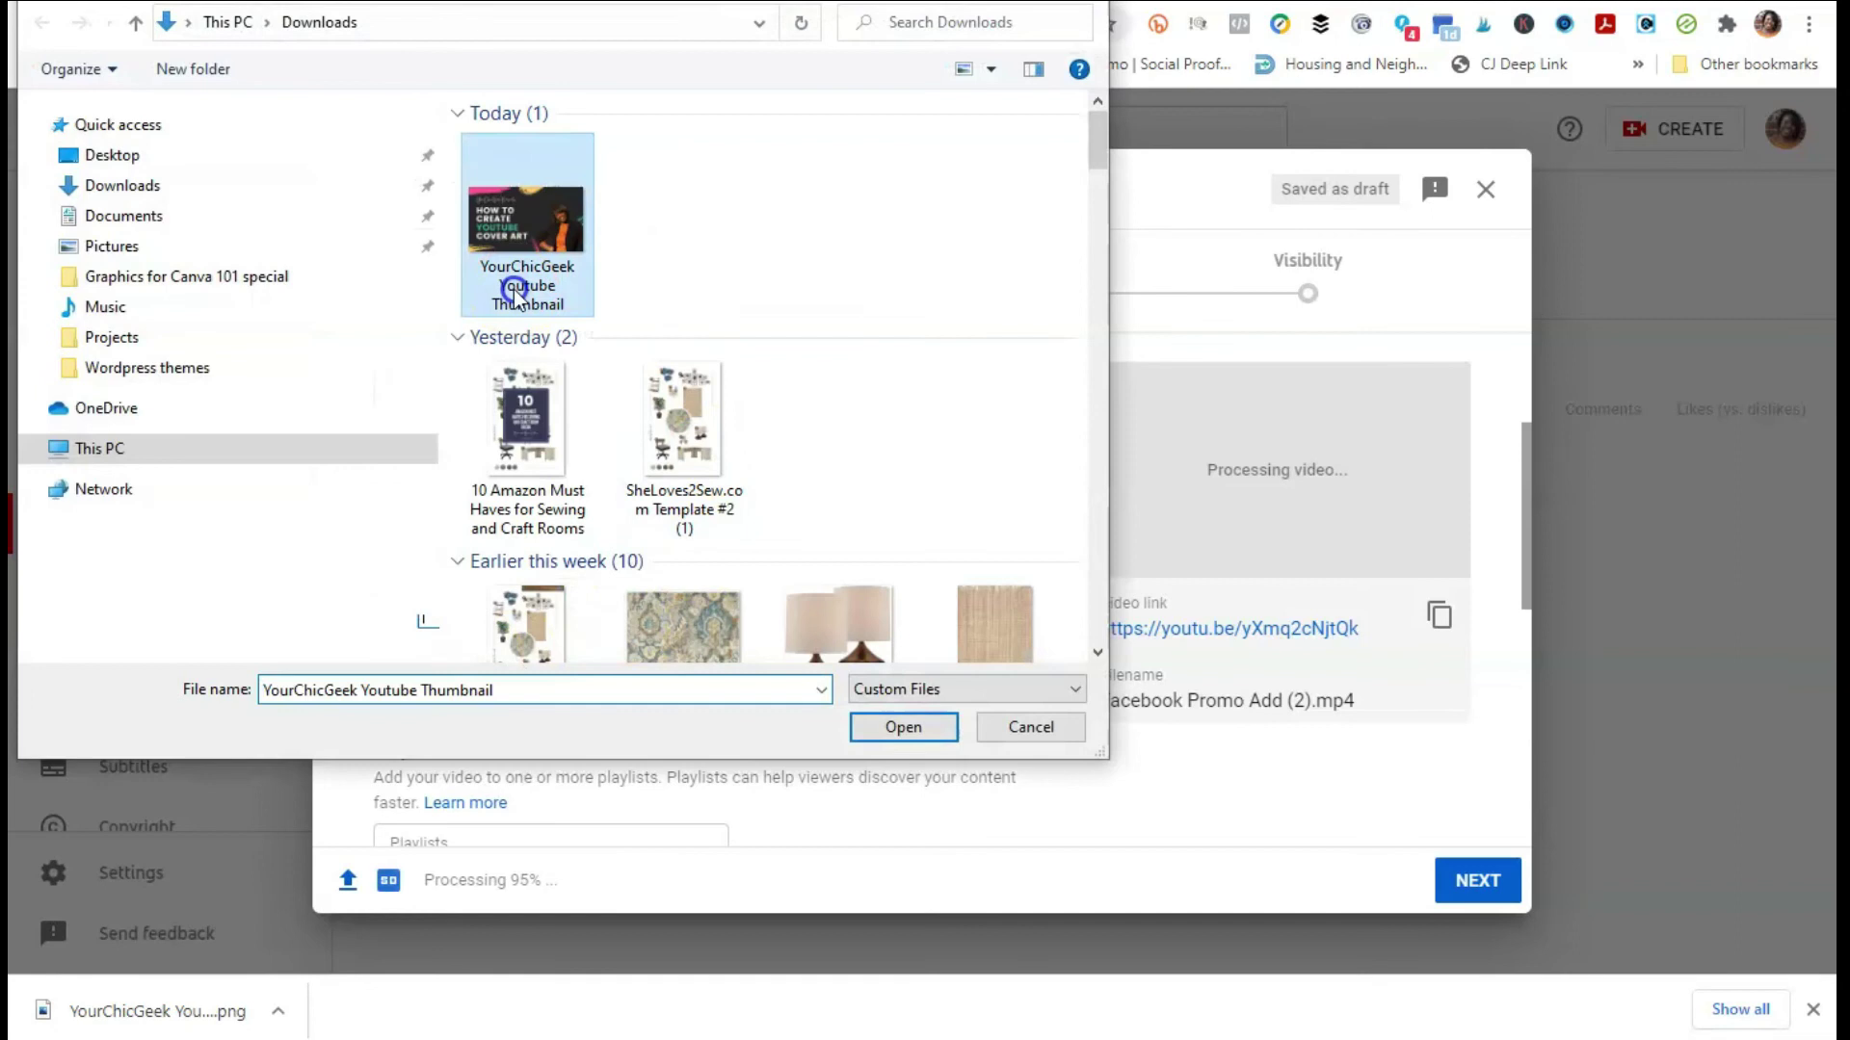
left_click(899, 731)
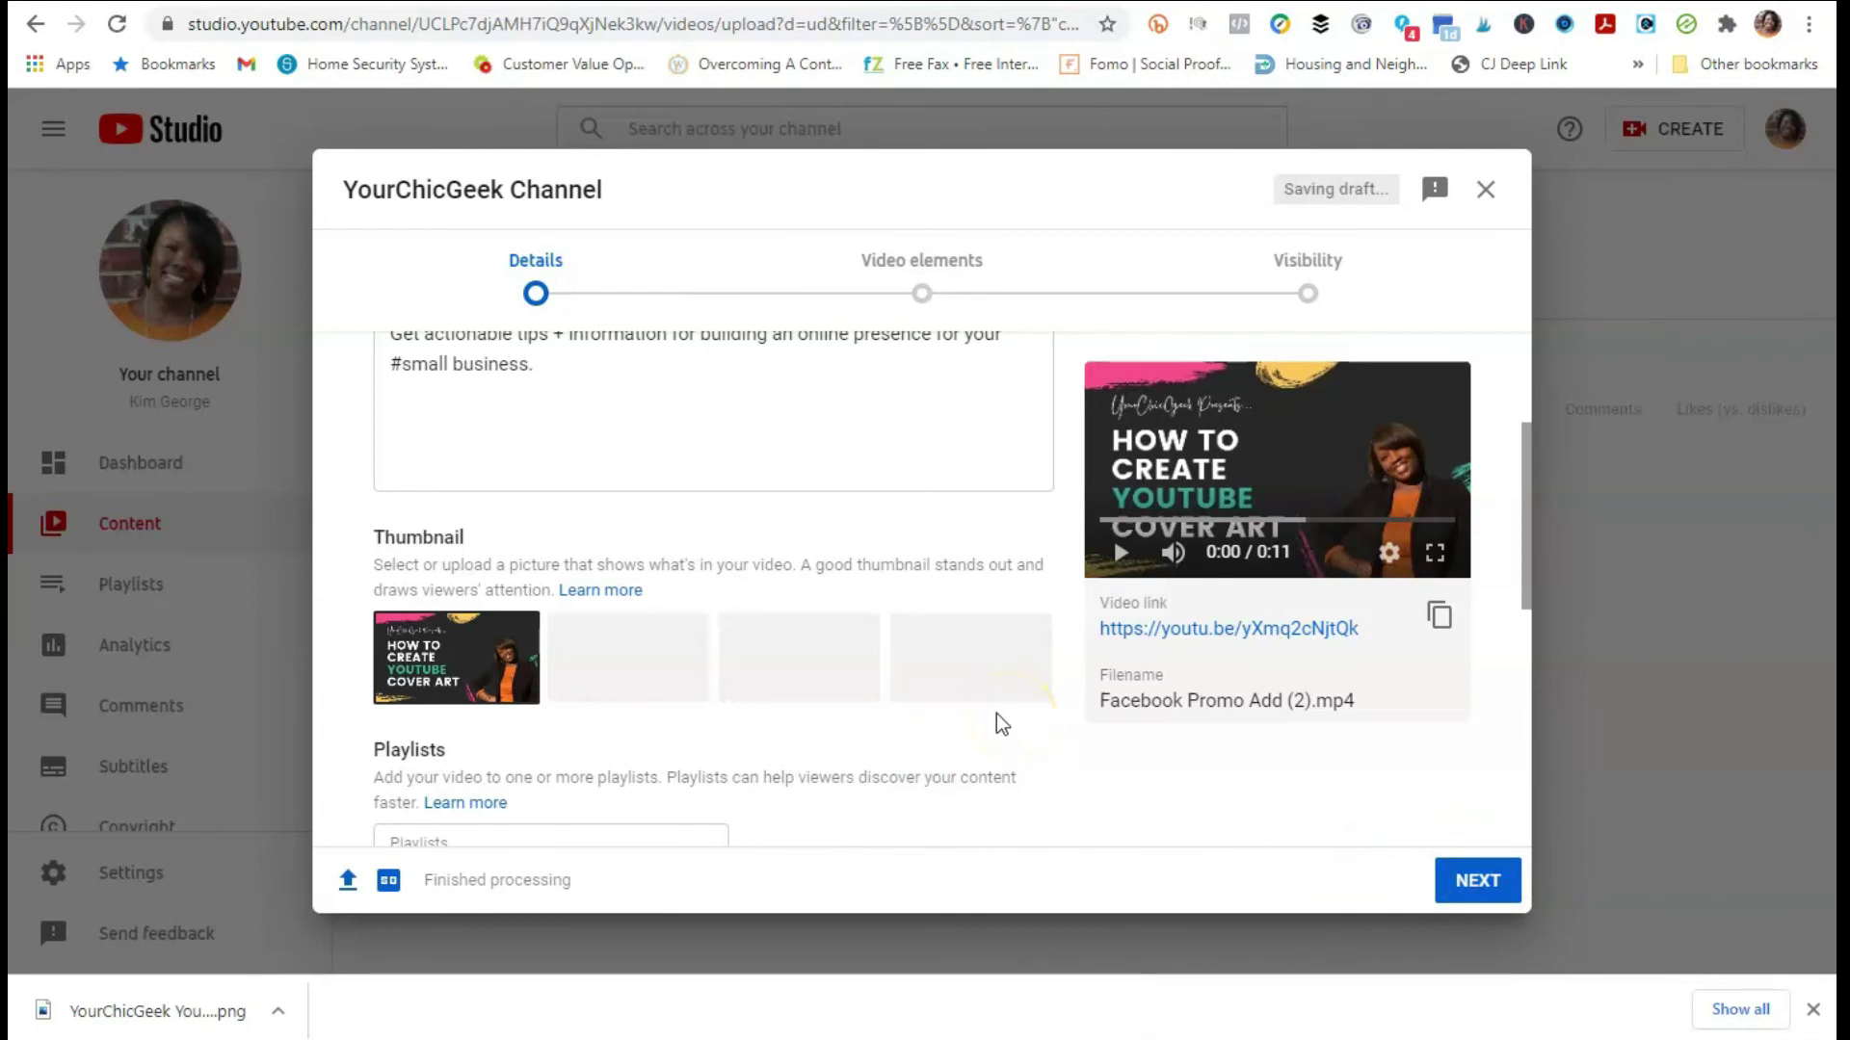
mouse_move(1287, 499)
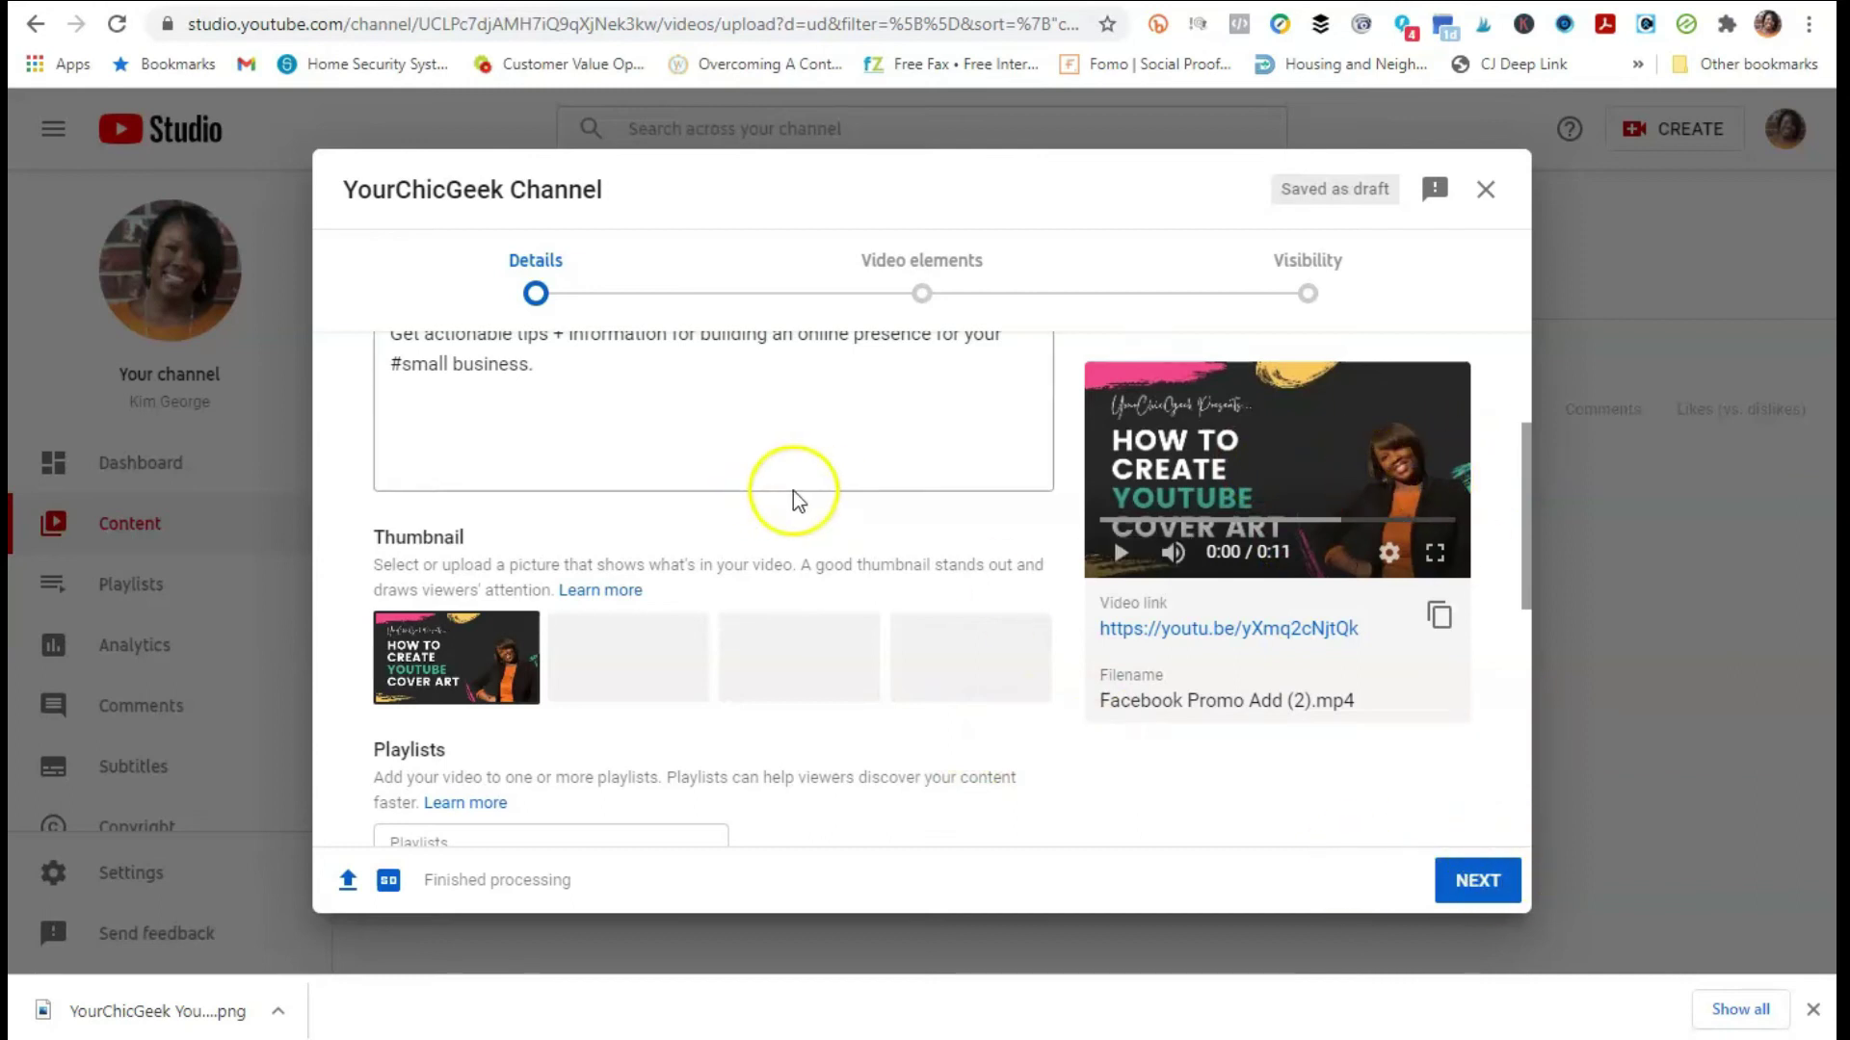
Step: Mark the video as 'No, it's not made for kids'
scroll(793, 495, "up", 3)
scroll(793, 495, "down", 10)
scroll(610, 681, "up", 1)
scroll(963, 664, "down", 1)
left_click(1462, 882)
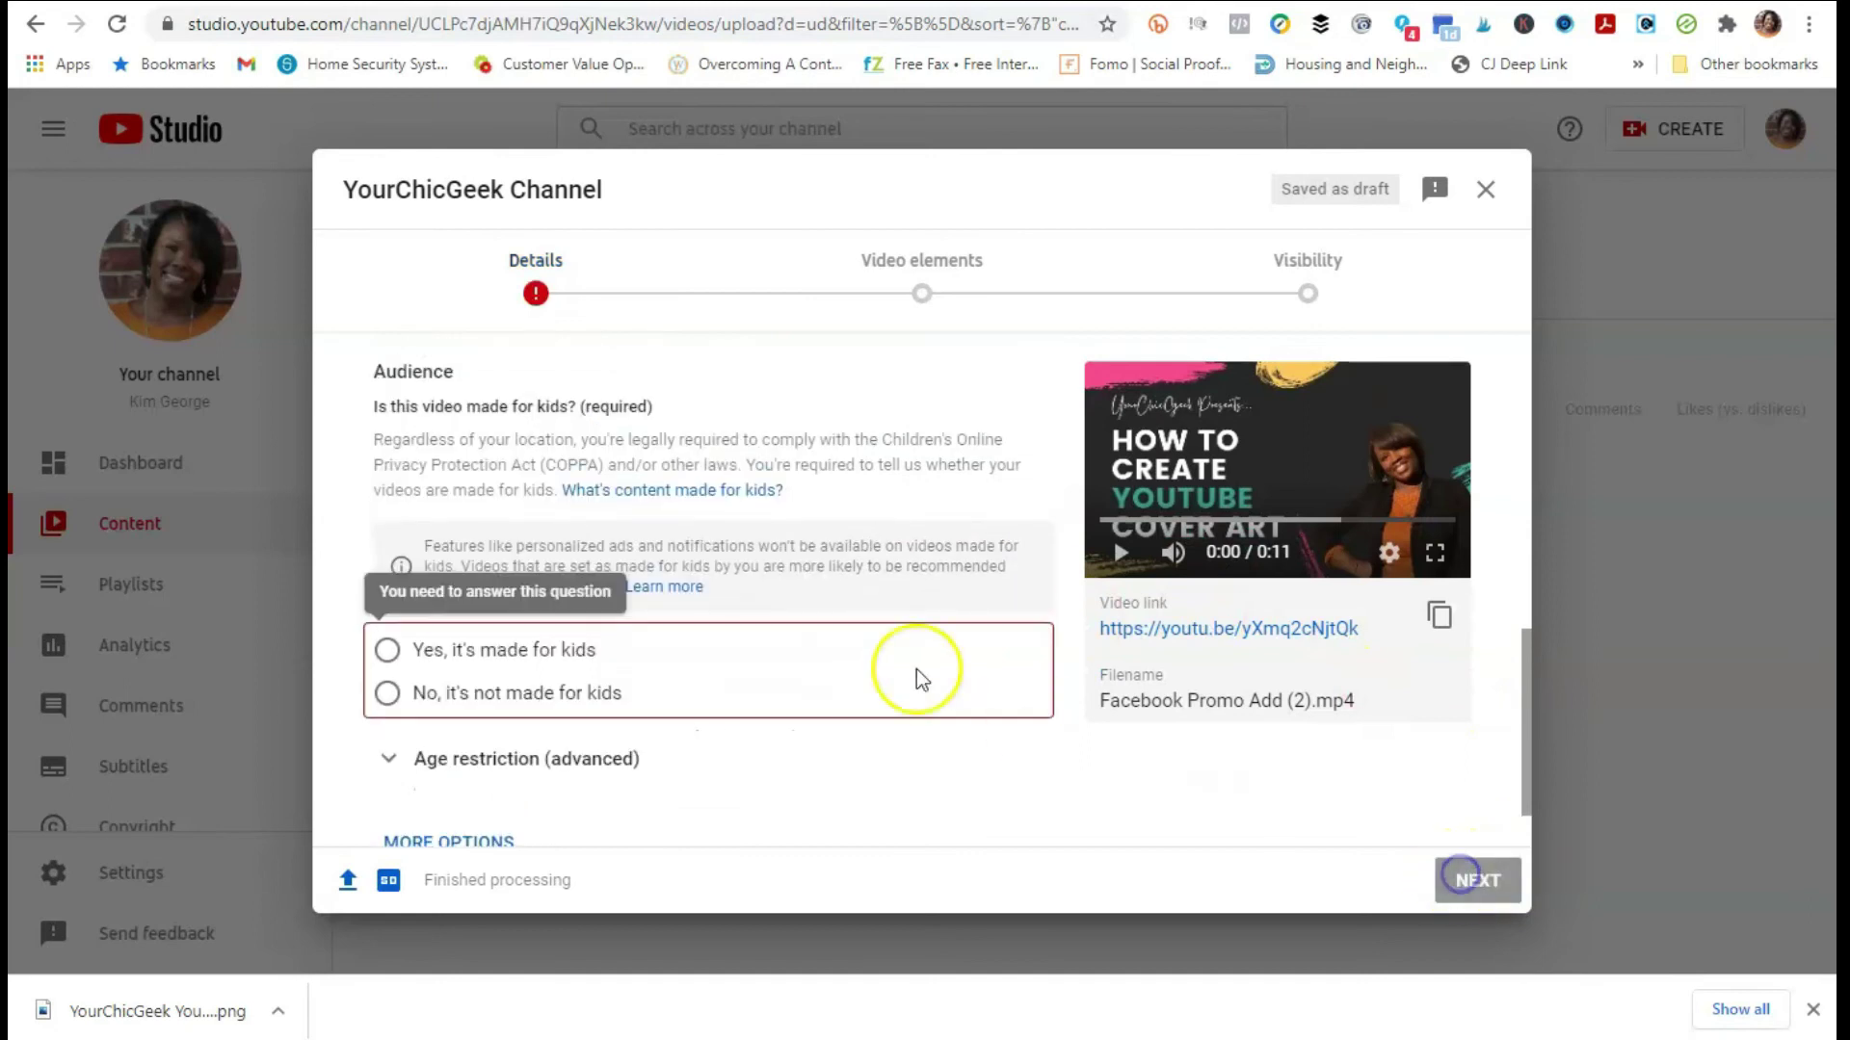
left_click(385, 651)
left_click(388, 692)
Step: Advance to Visibility, choose Unlisted, and save the video
left_click(1471, 880)
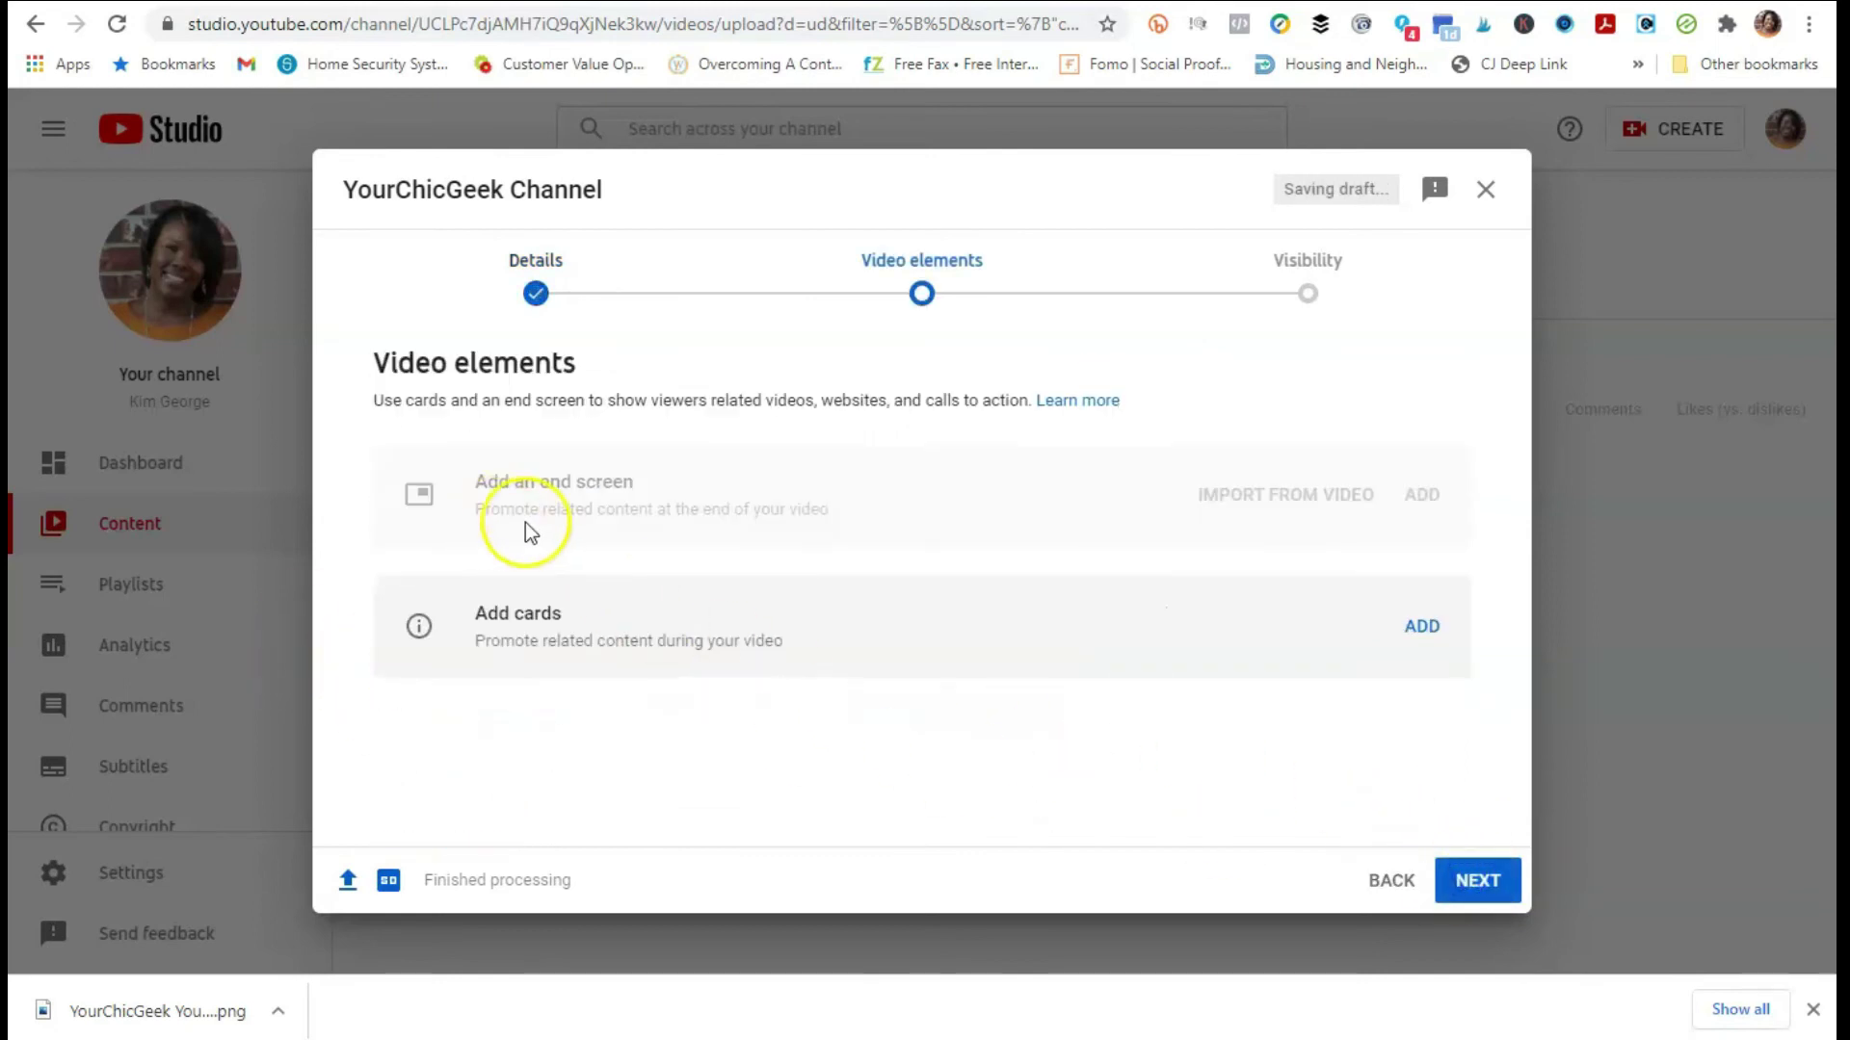
left_click(1445, 881)
scroll(740, 540, "down", 1)
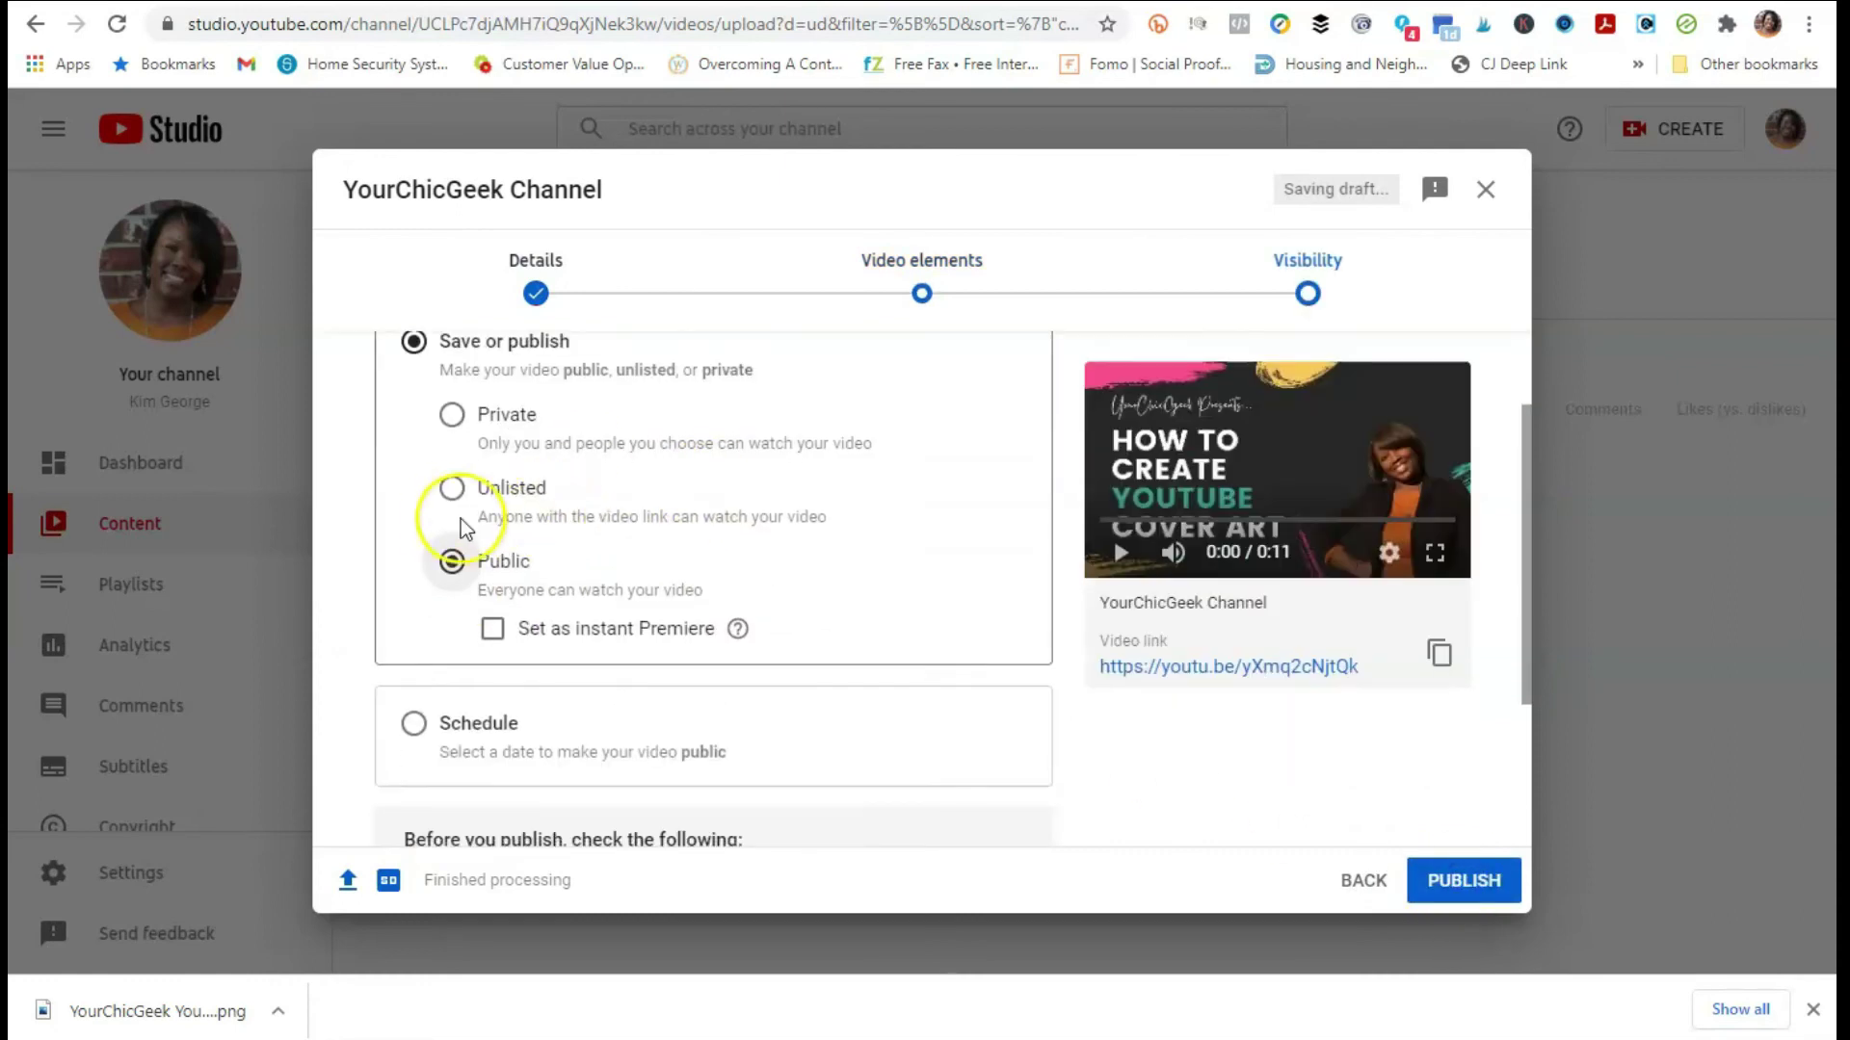
left_click(452, 488)
left_click(1471, 884)
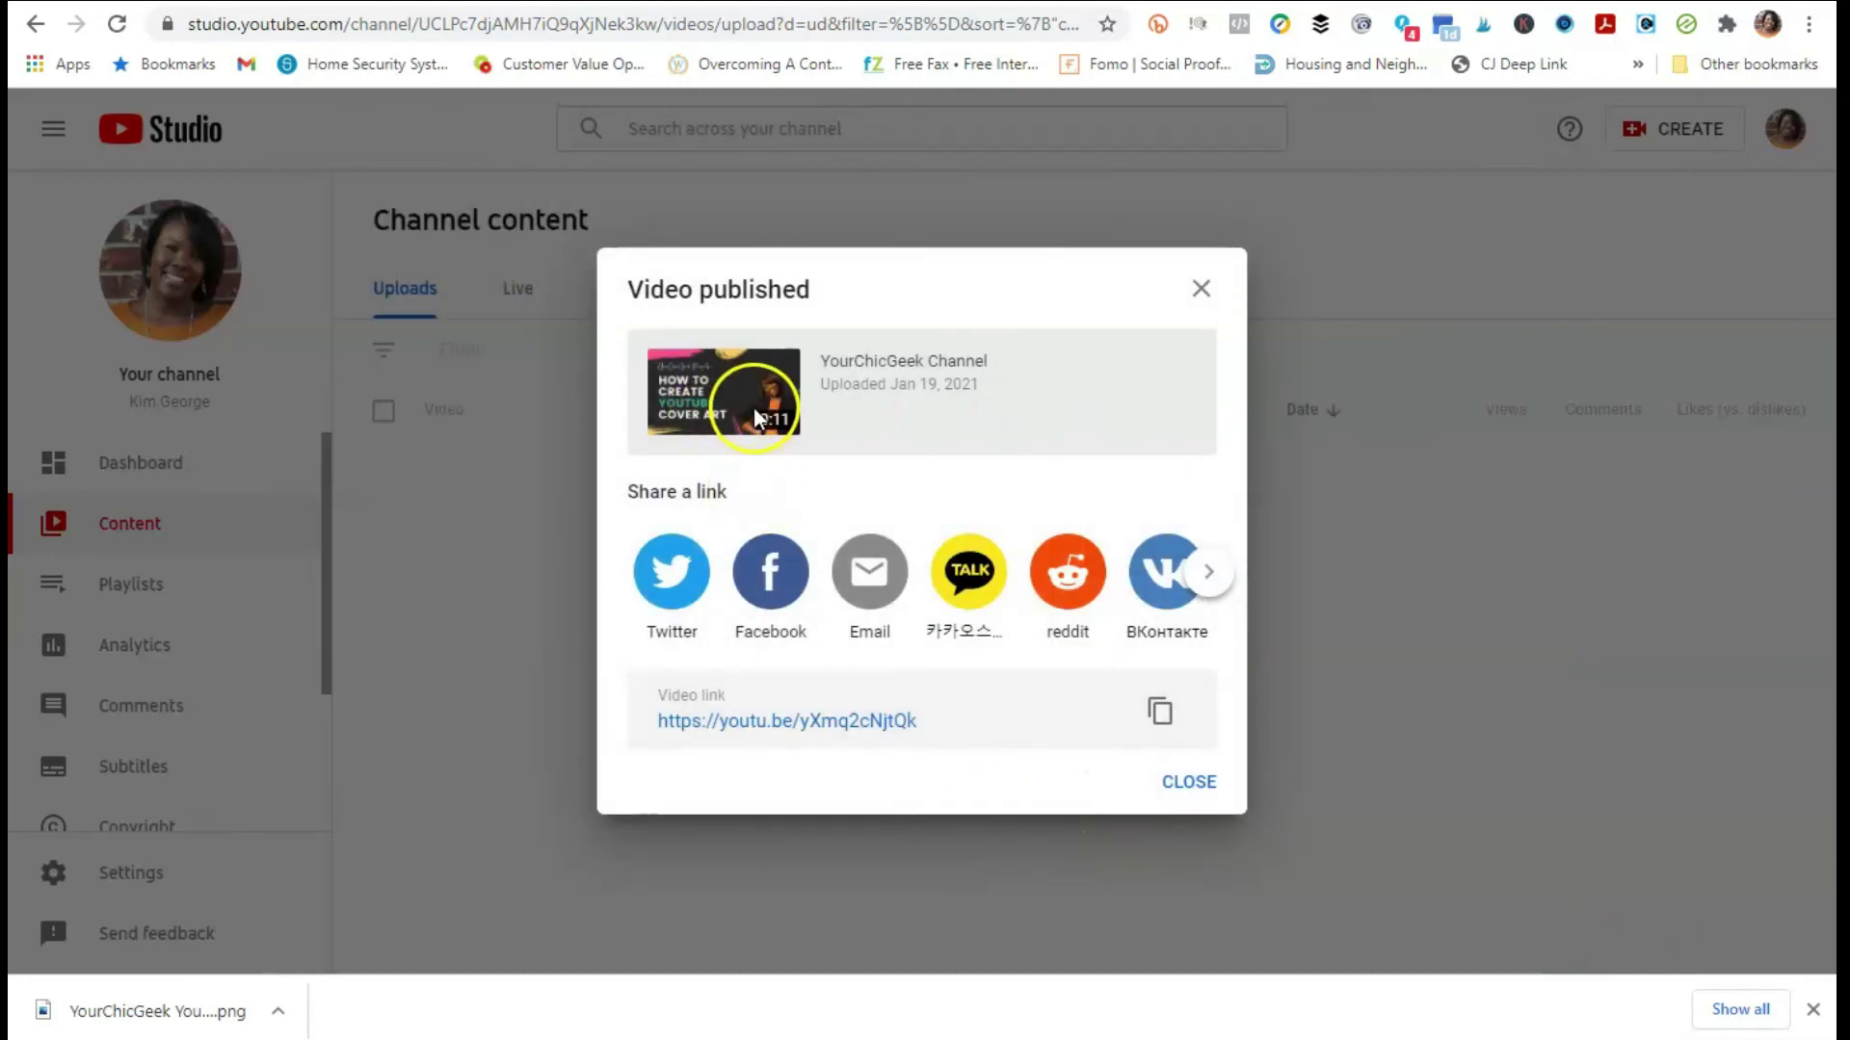
Step: Preview the published video on YouTube, then close the Video published summary in Studio
left_click(848, 721)
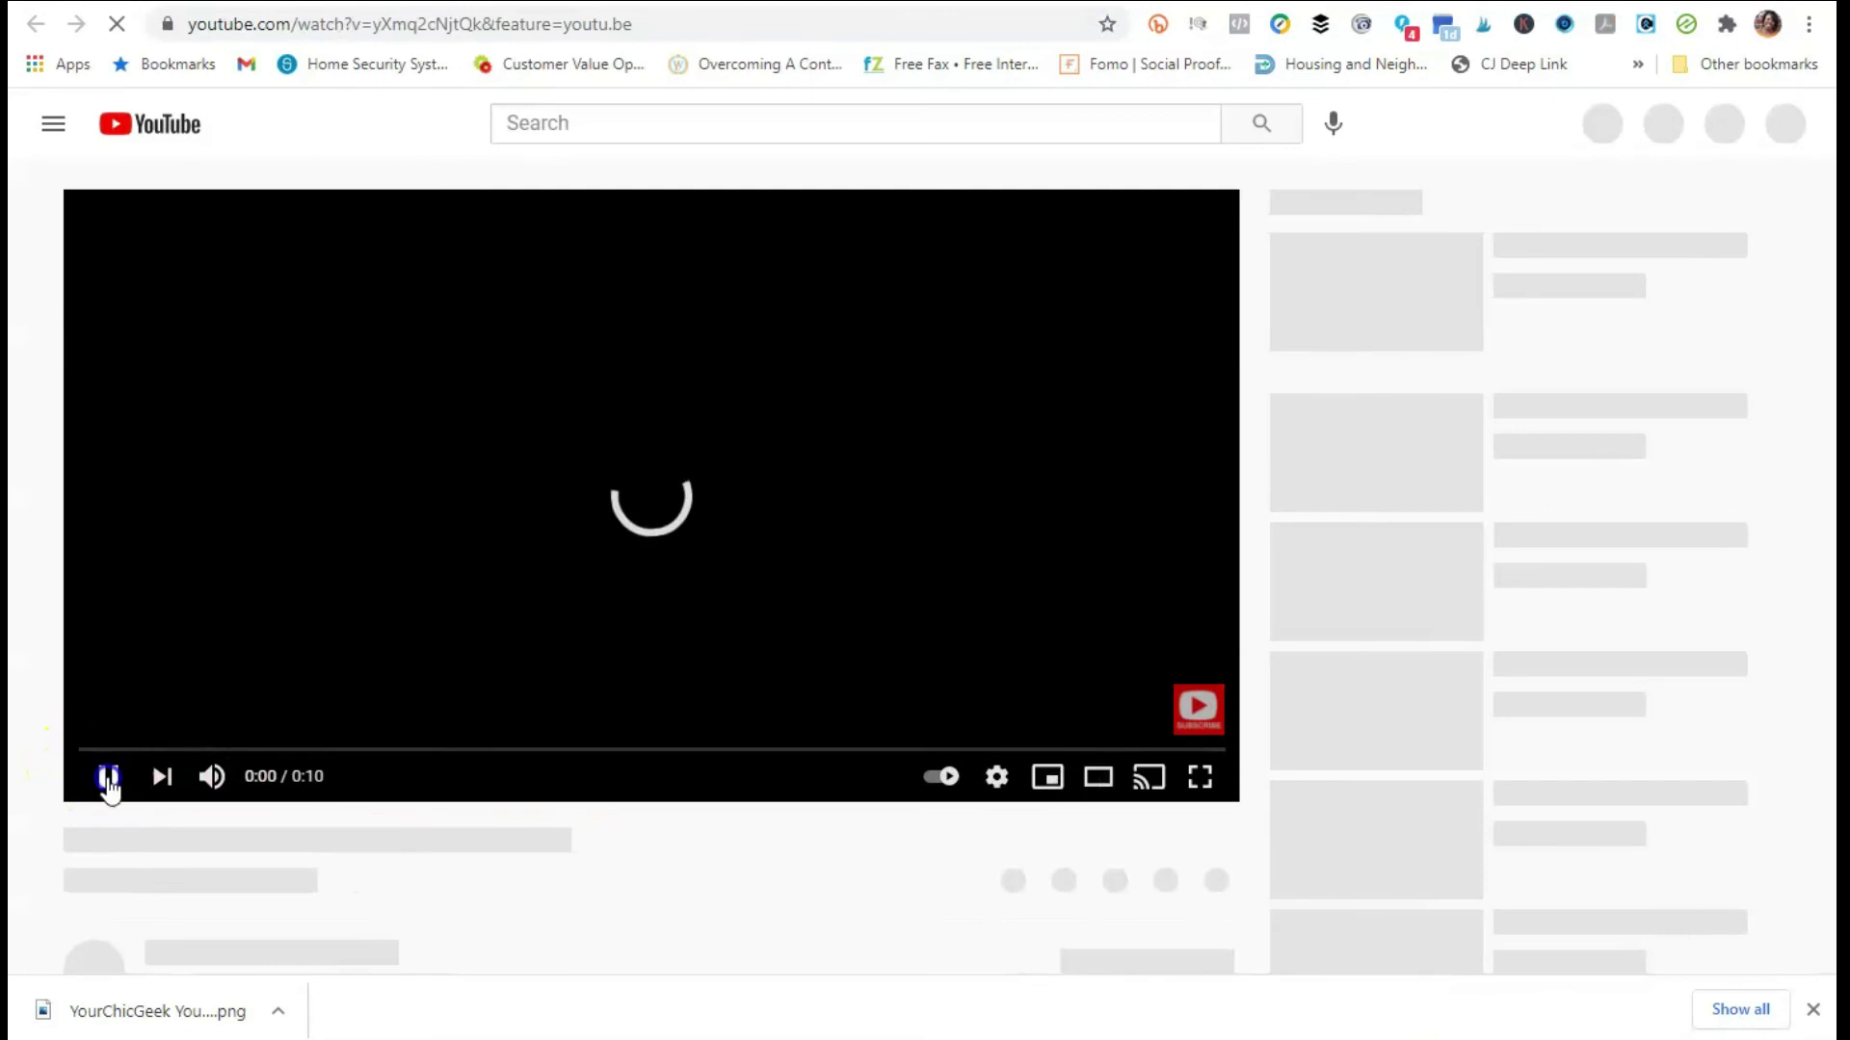
left_click(107, 777)
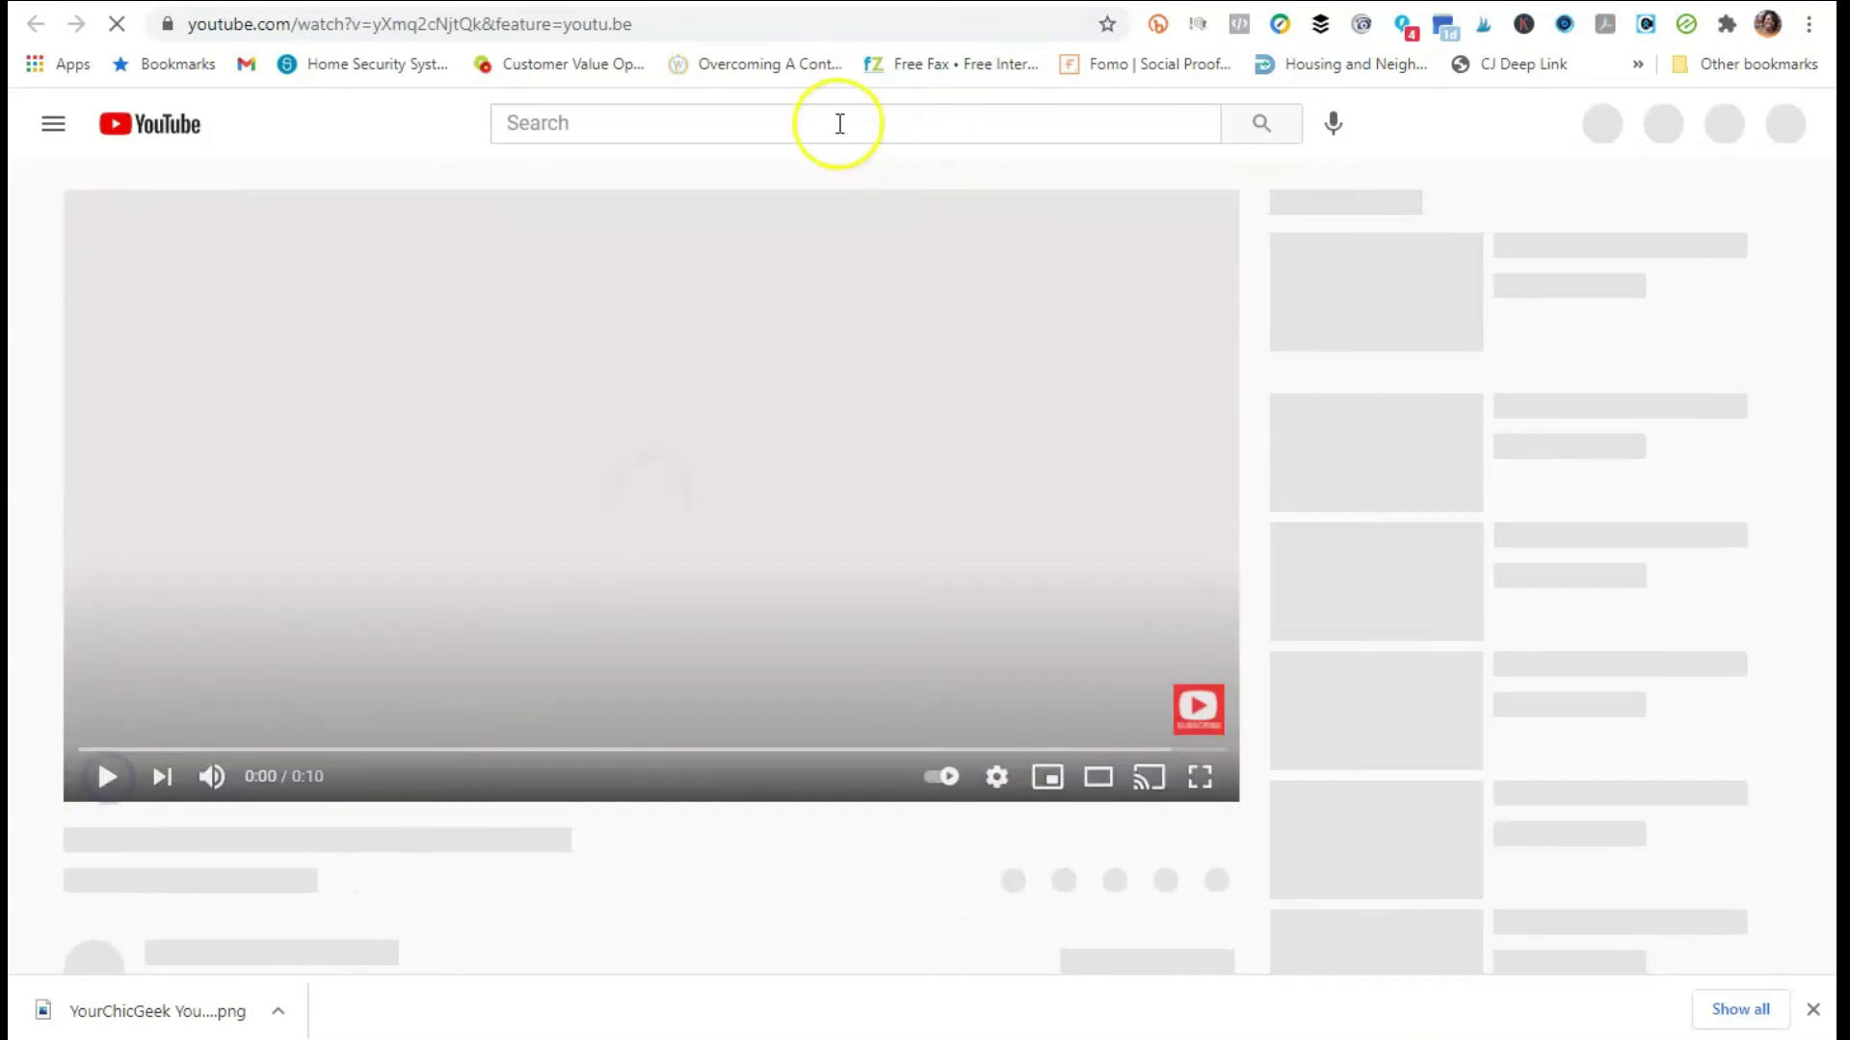
left_click(879, 8)
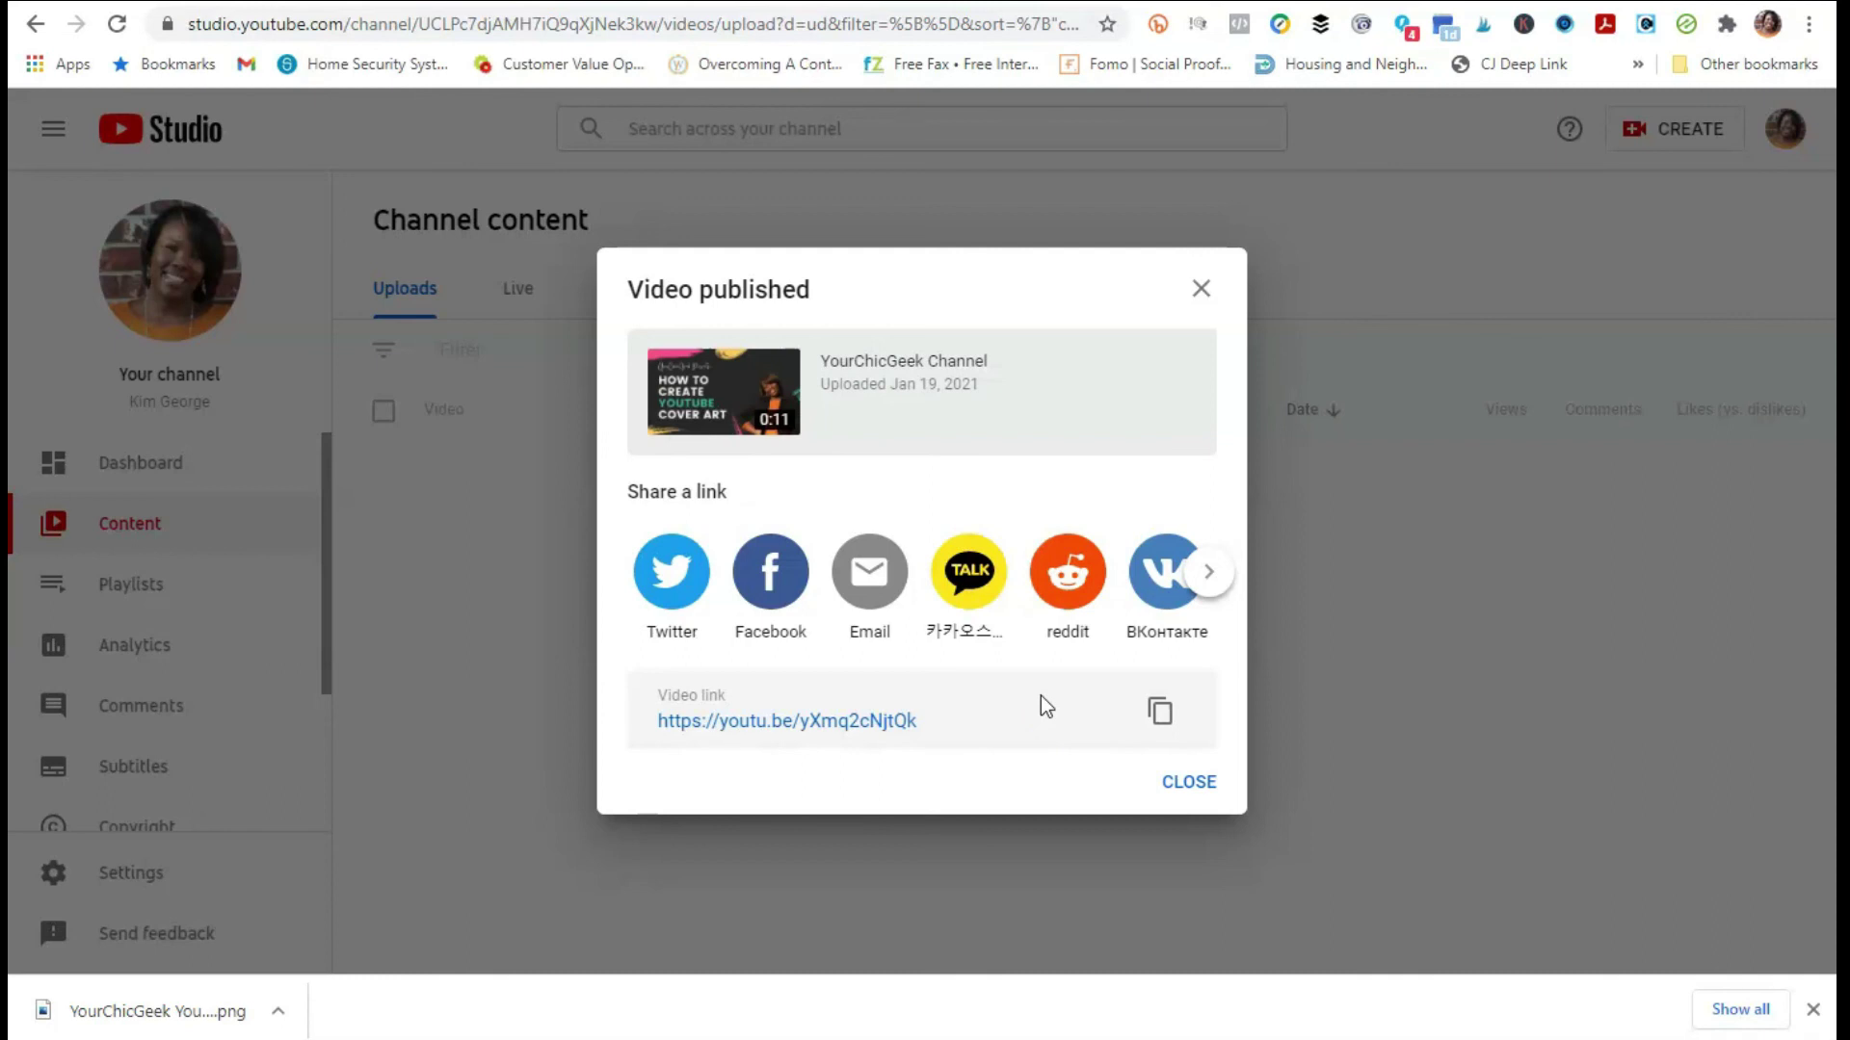
left_click(1204, 289)
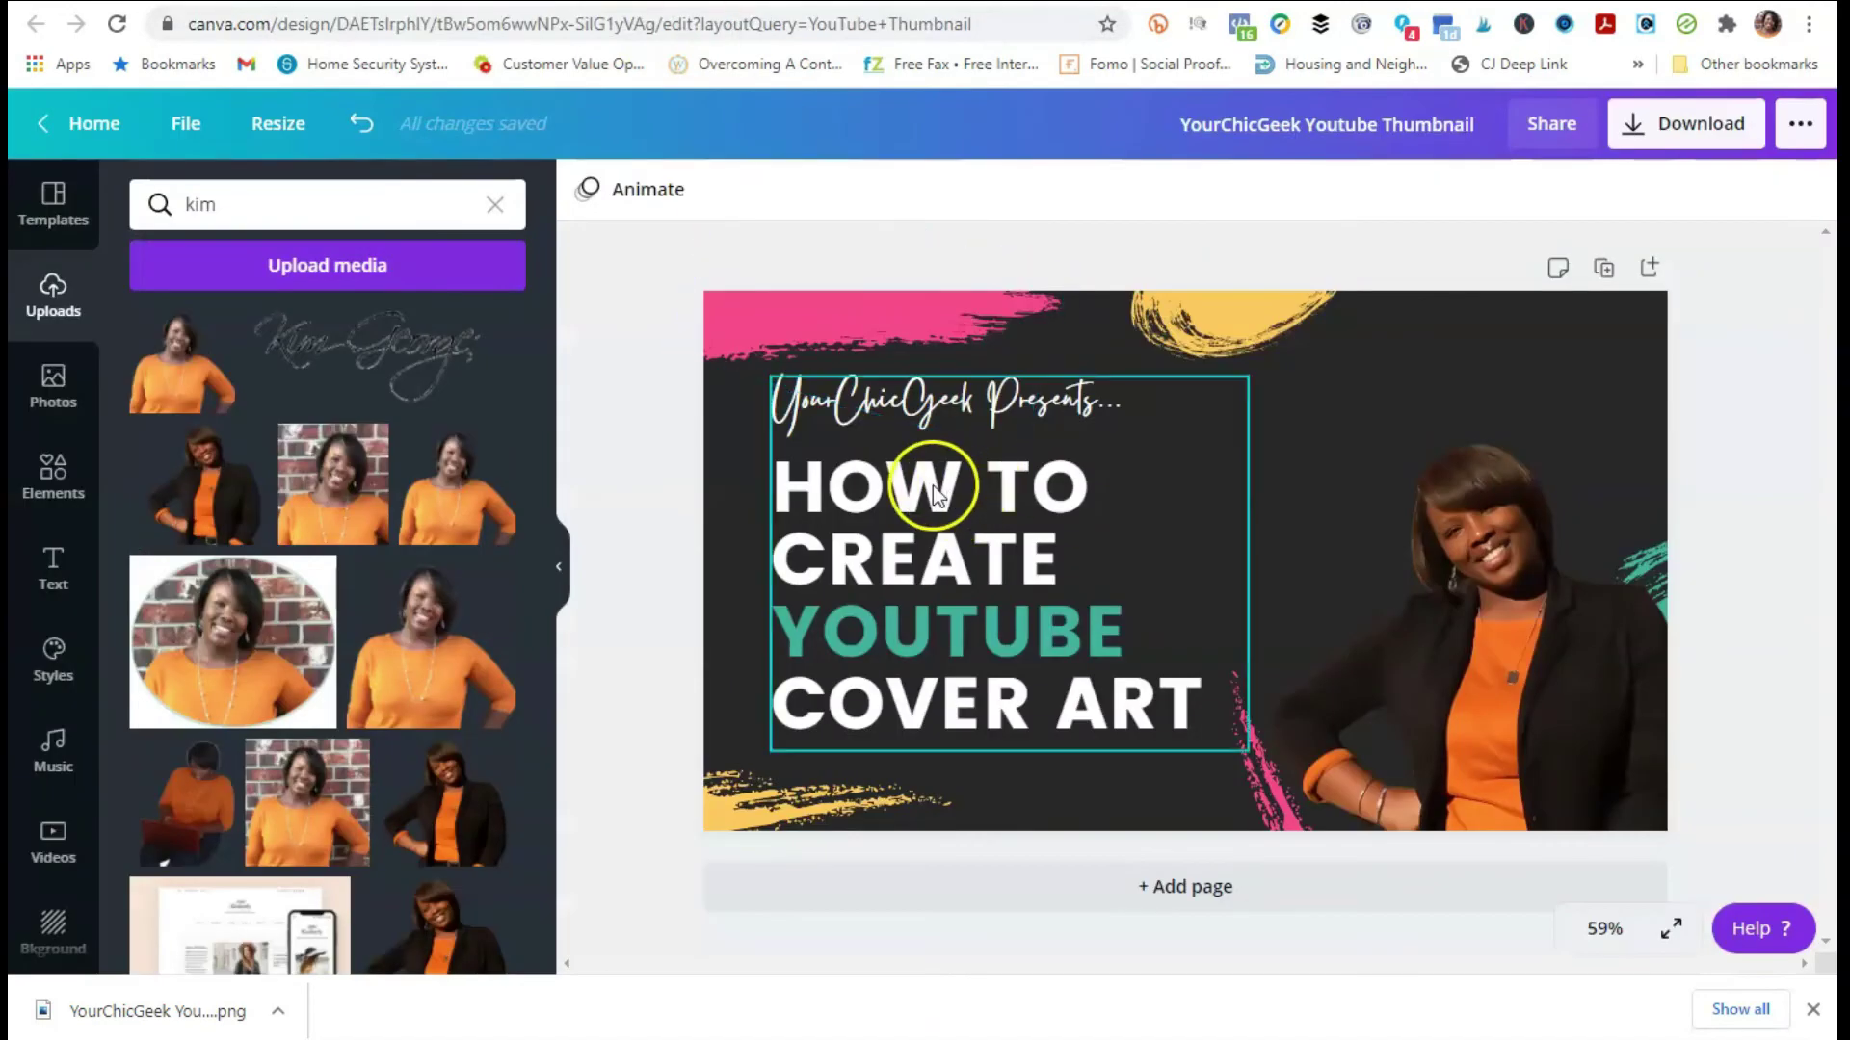
Step: Add a second page with the Total Core Workout template
left_click(1194, 886)
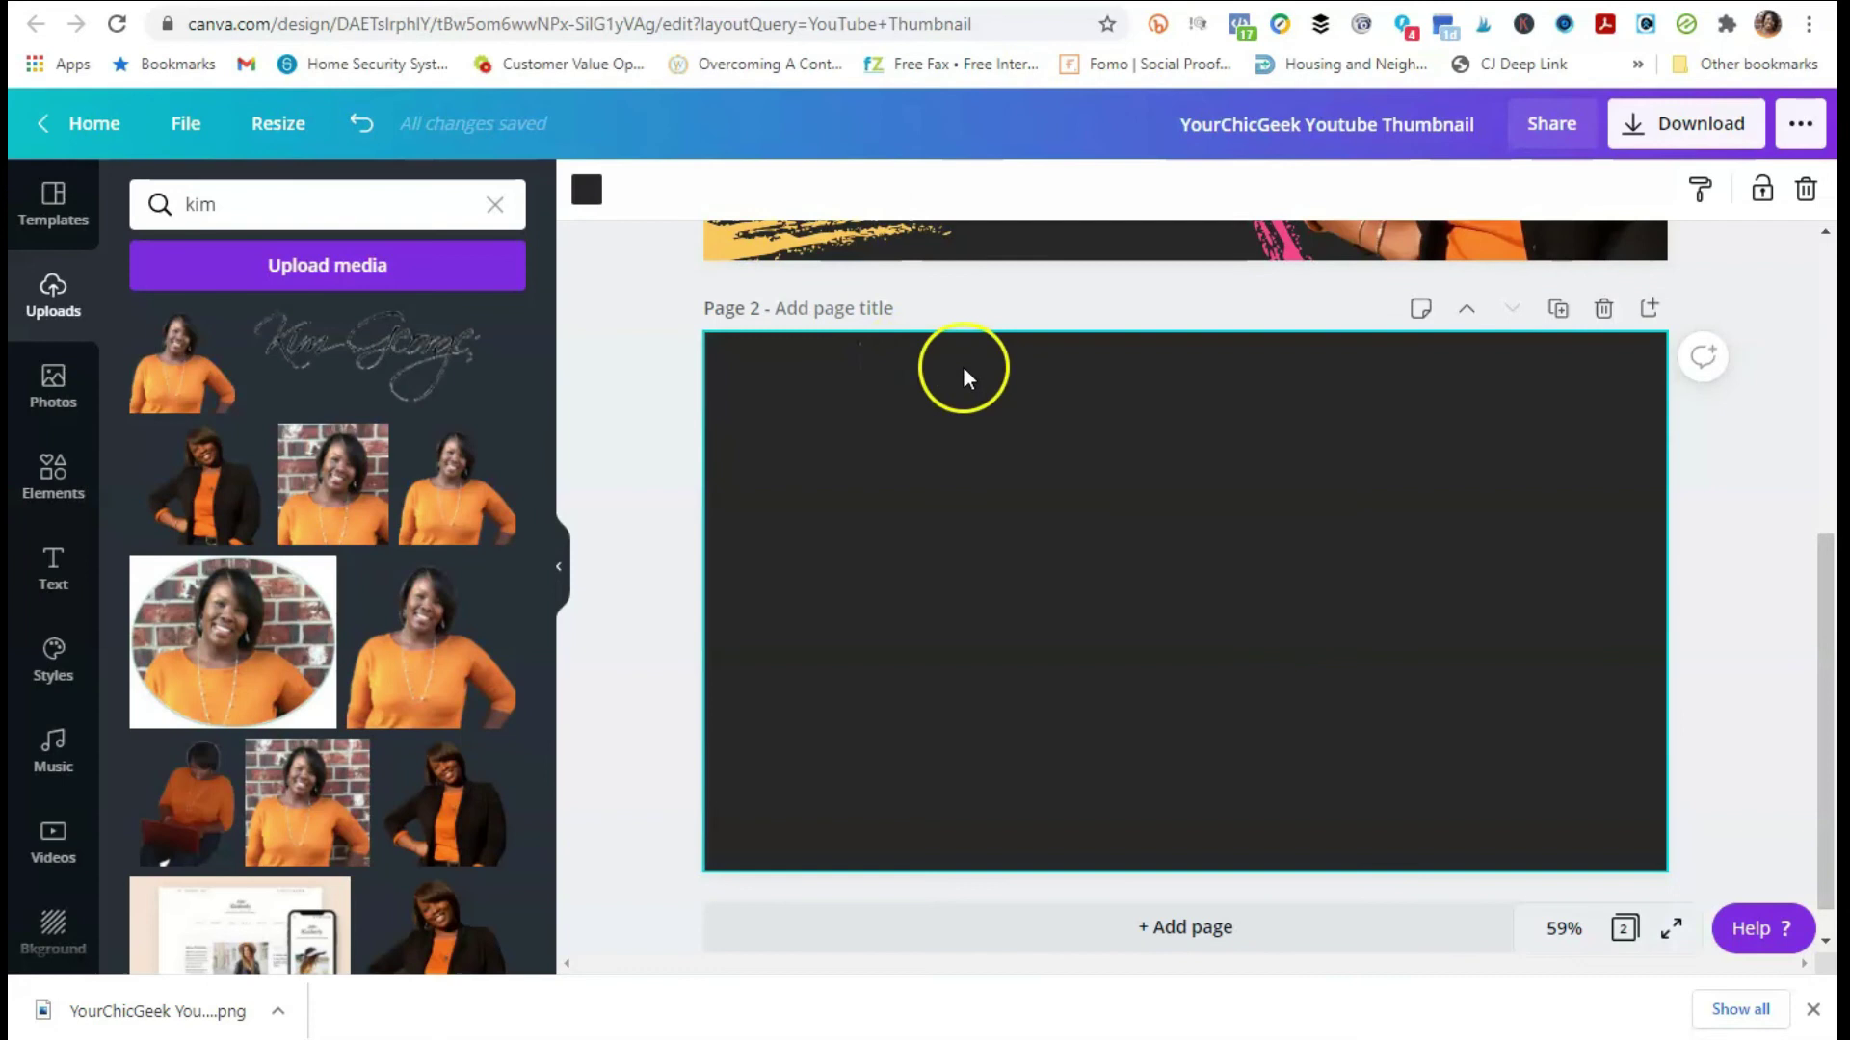
left_click(55, 225)
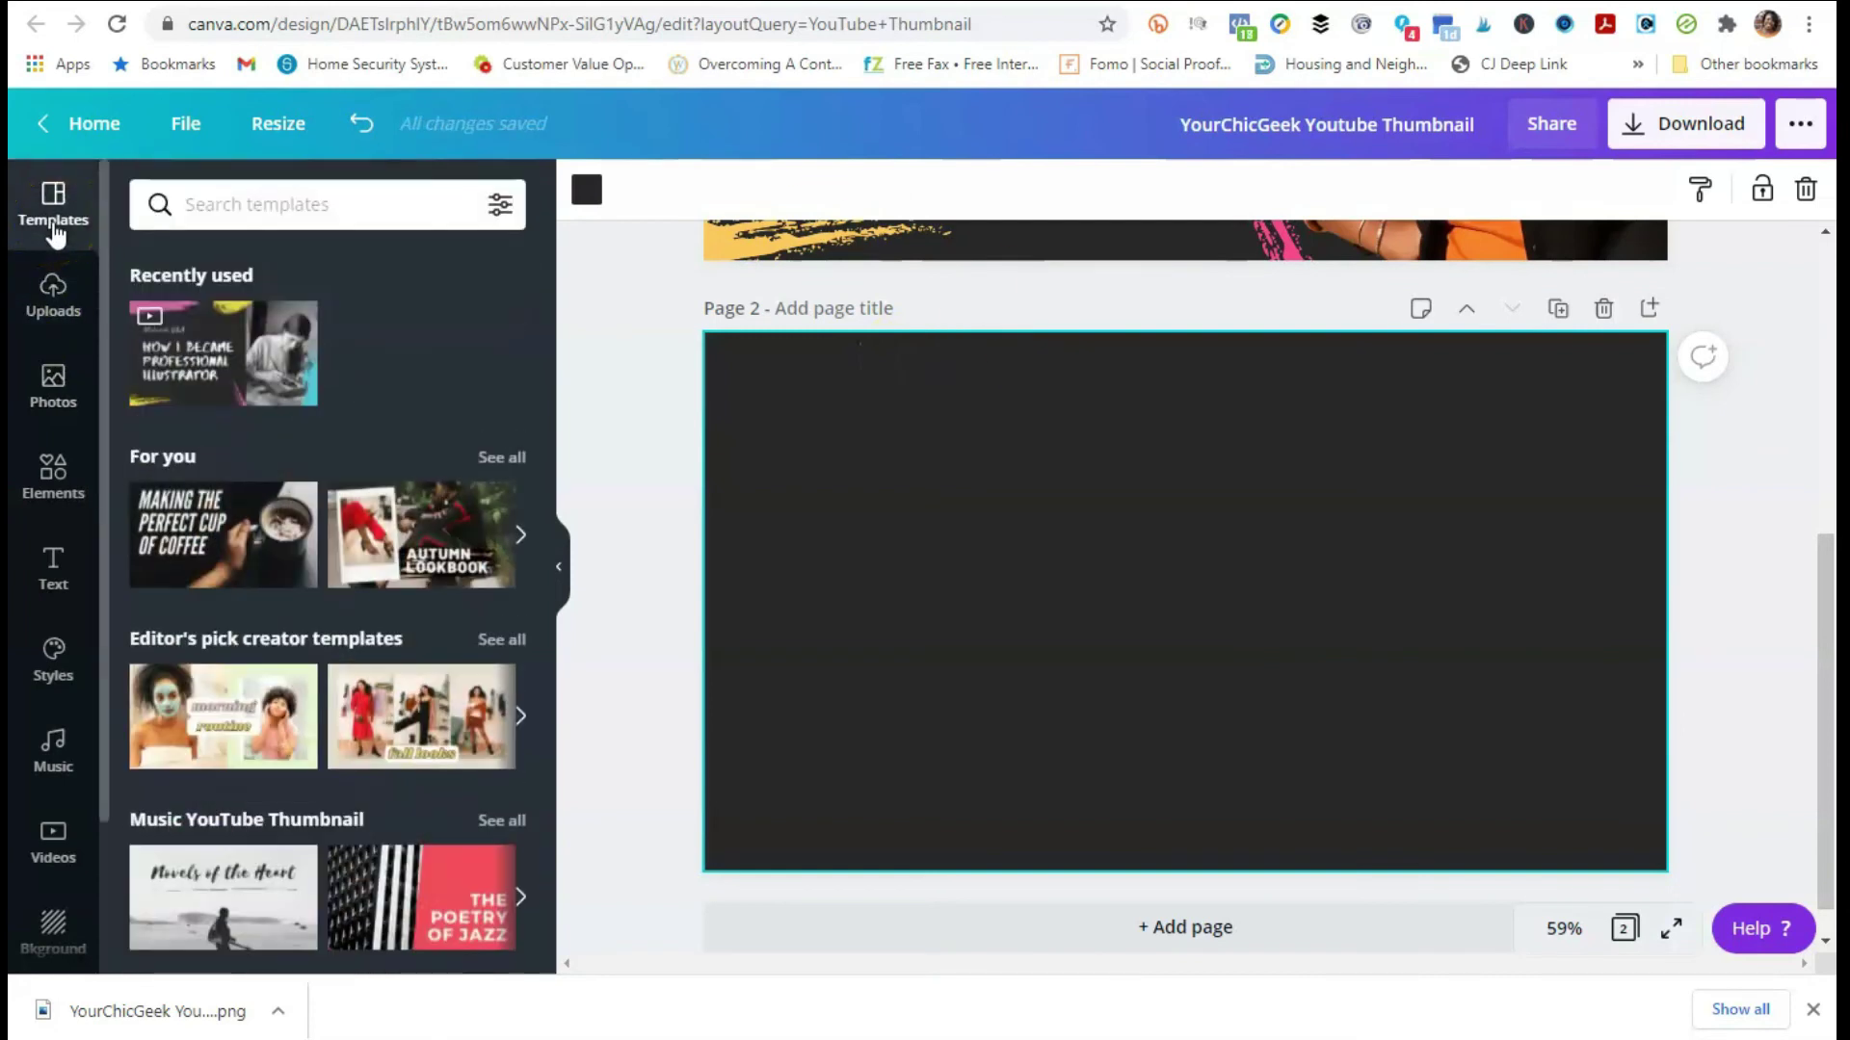
scroll(508, 502, "down", 10)
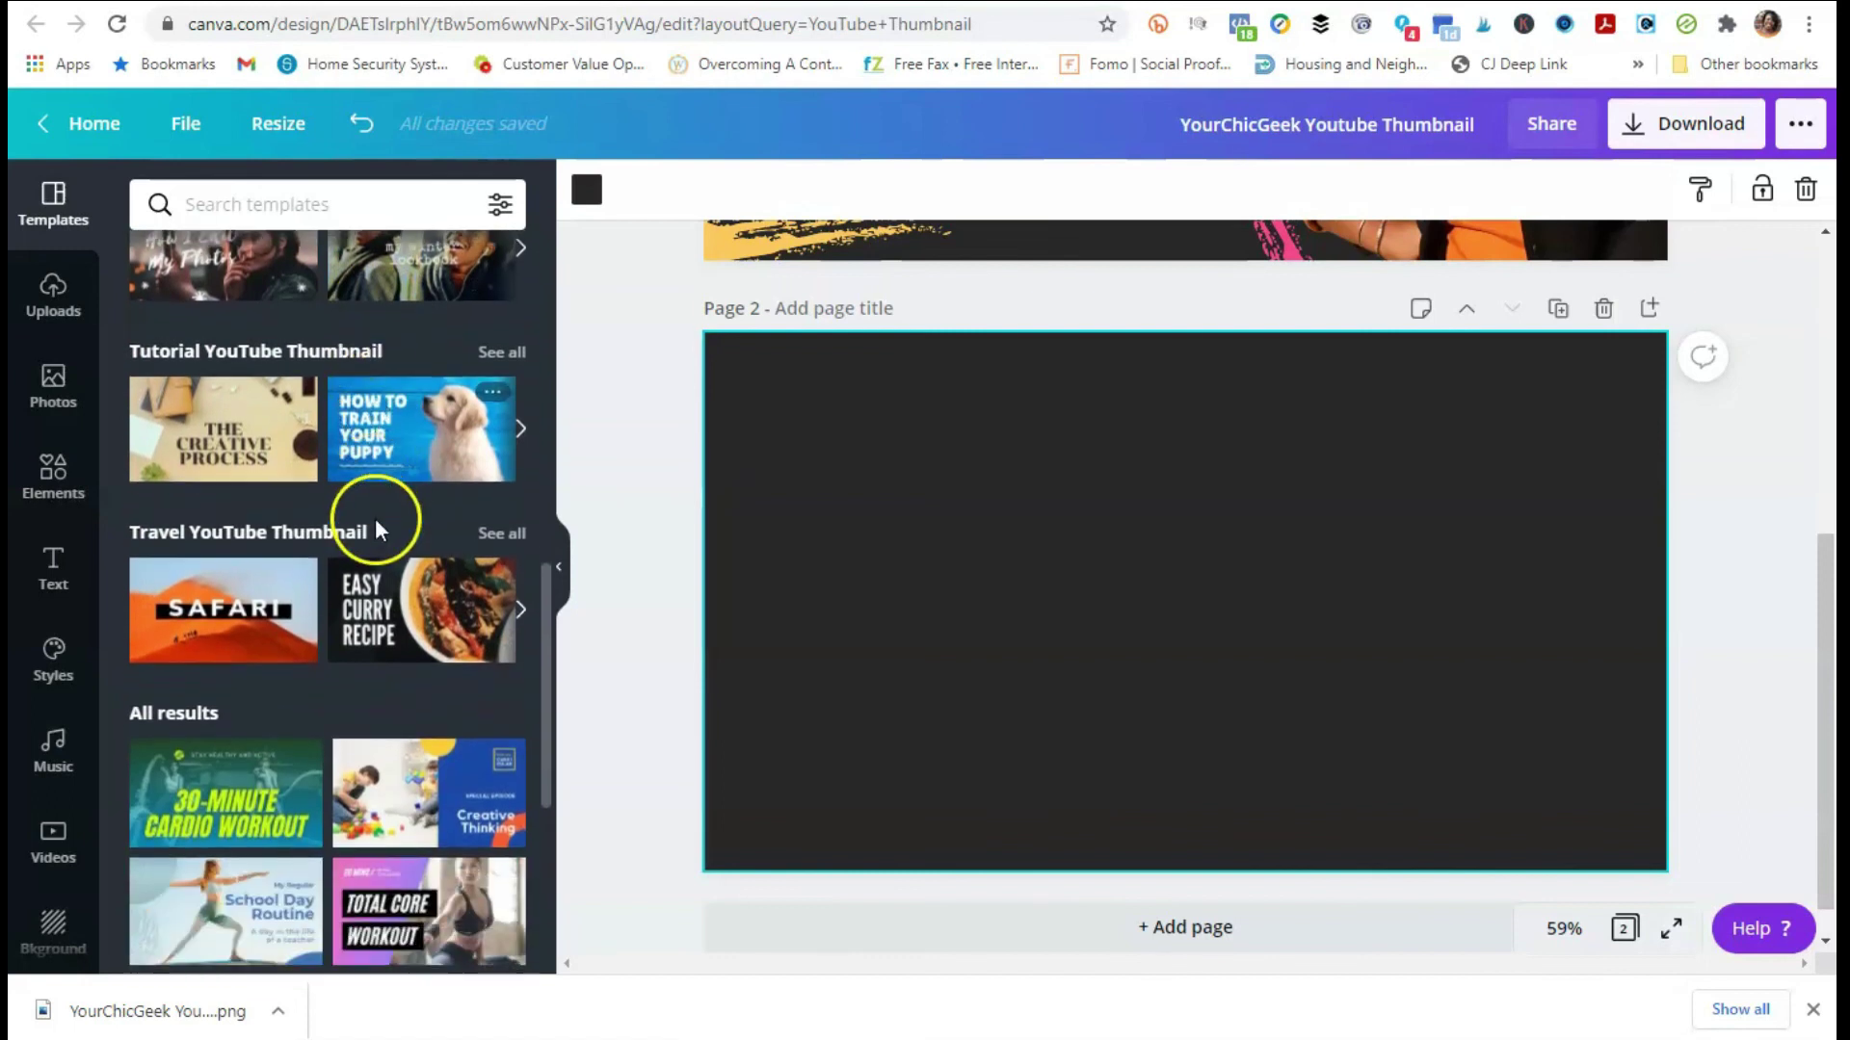
scroll(375, 528, "down", 4)
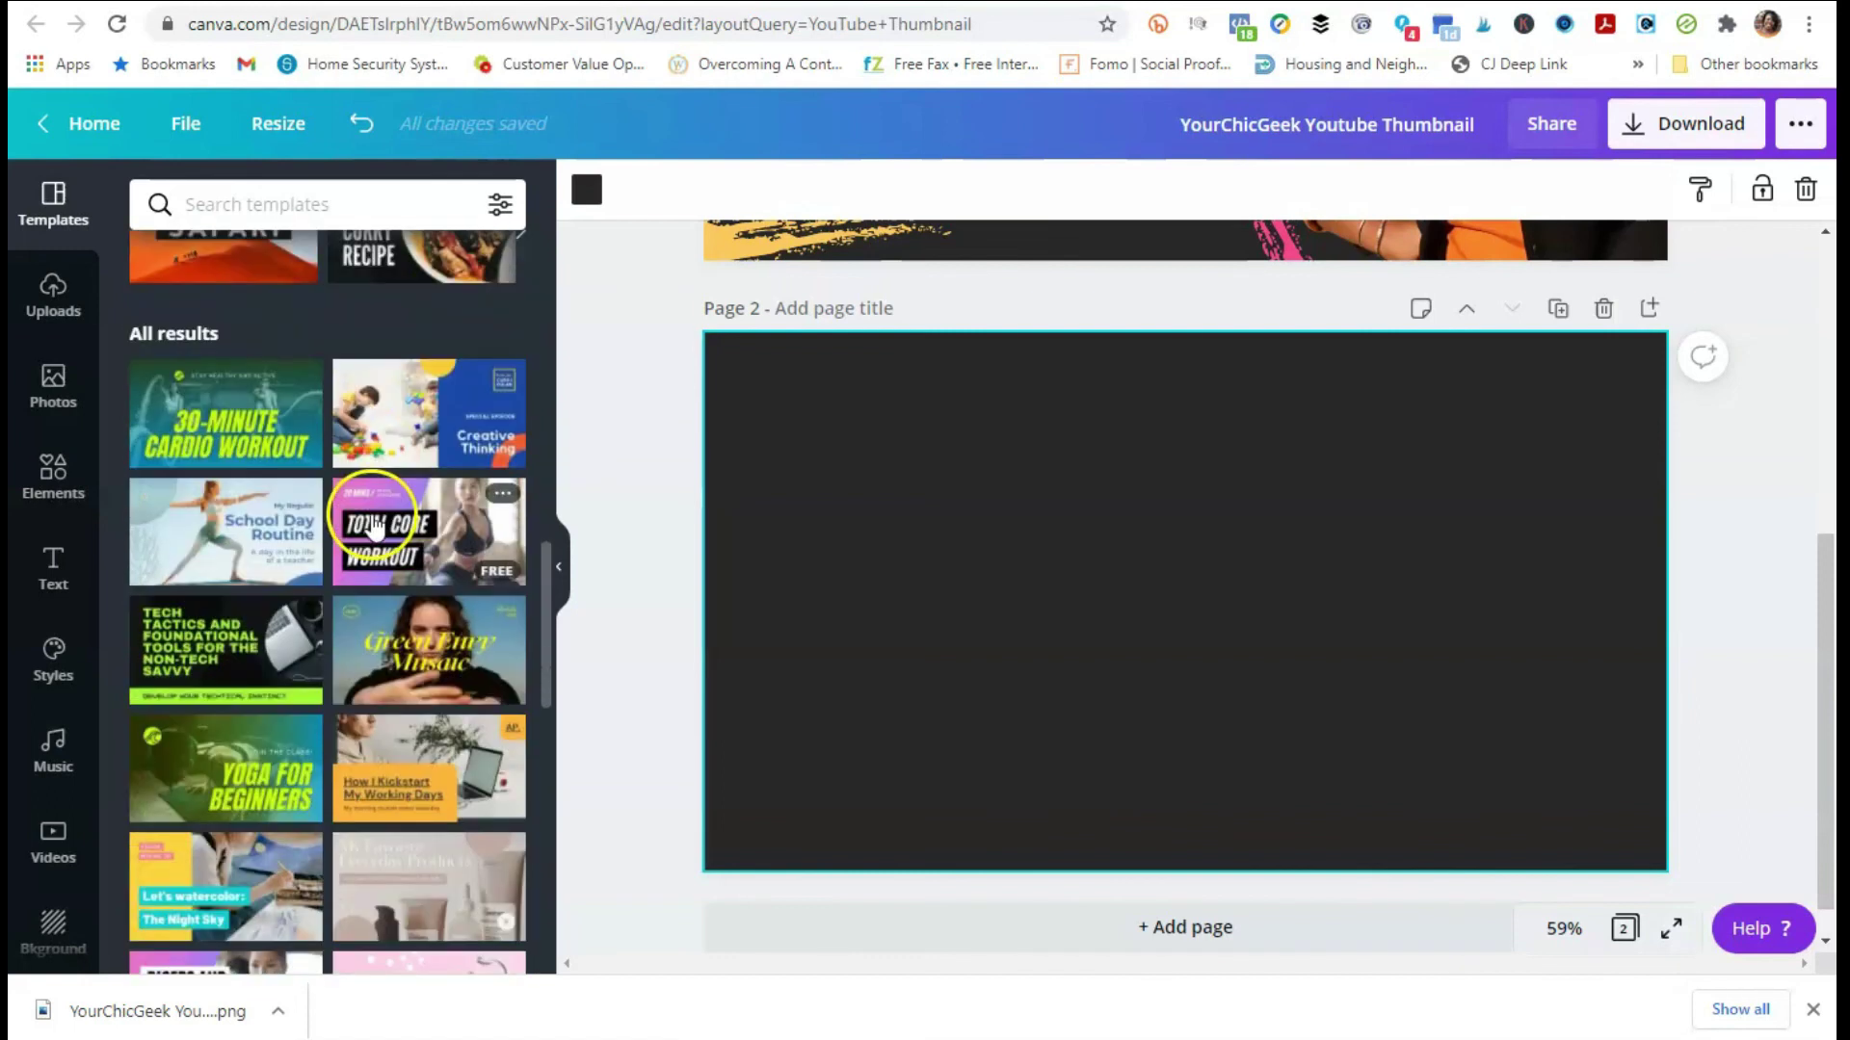
left_click(454, 536)
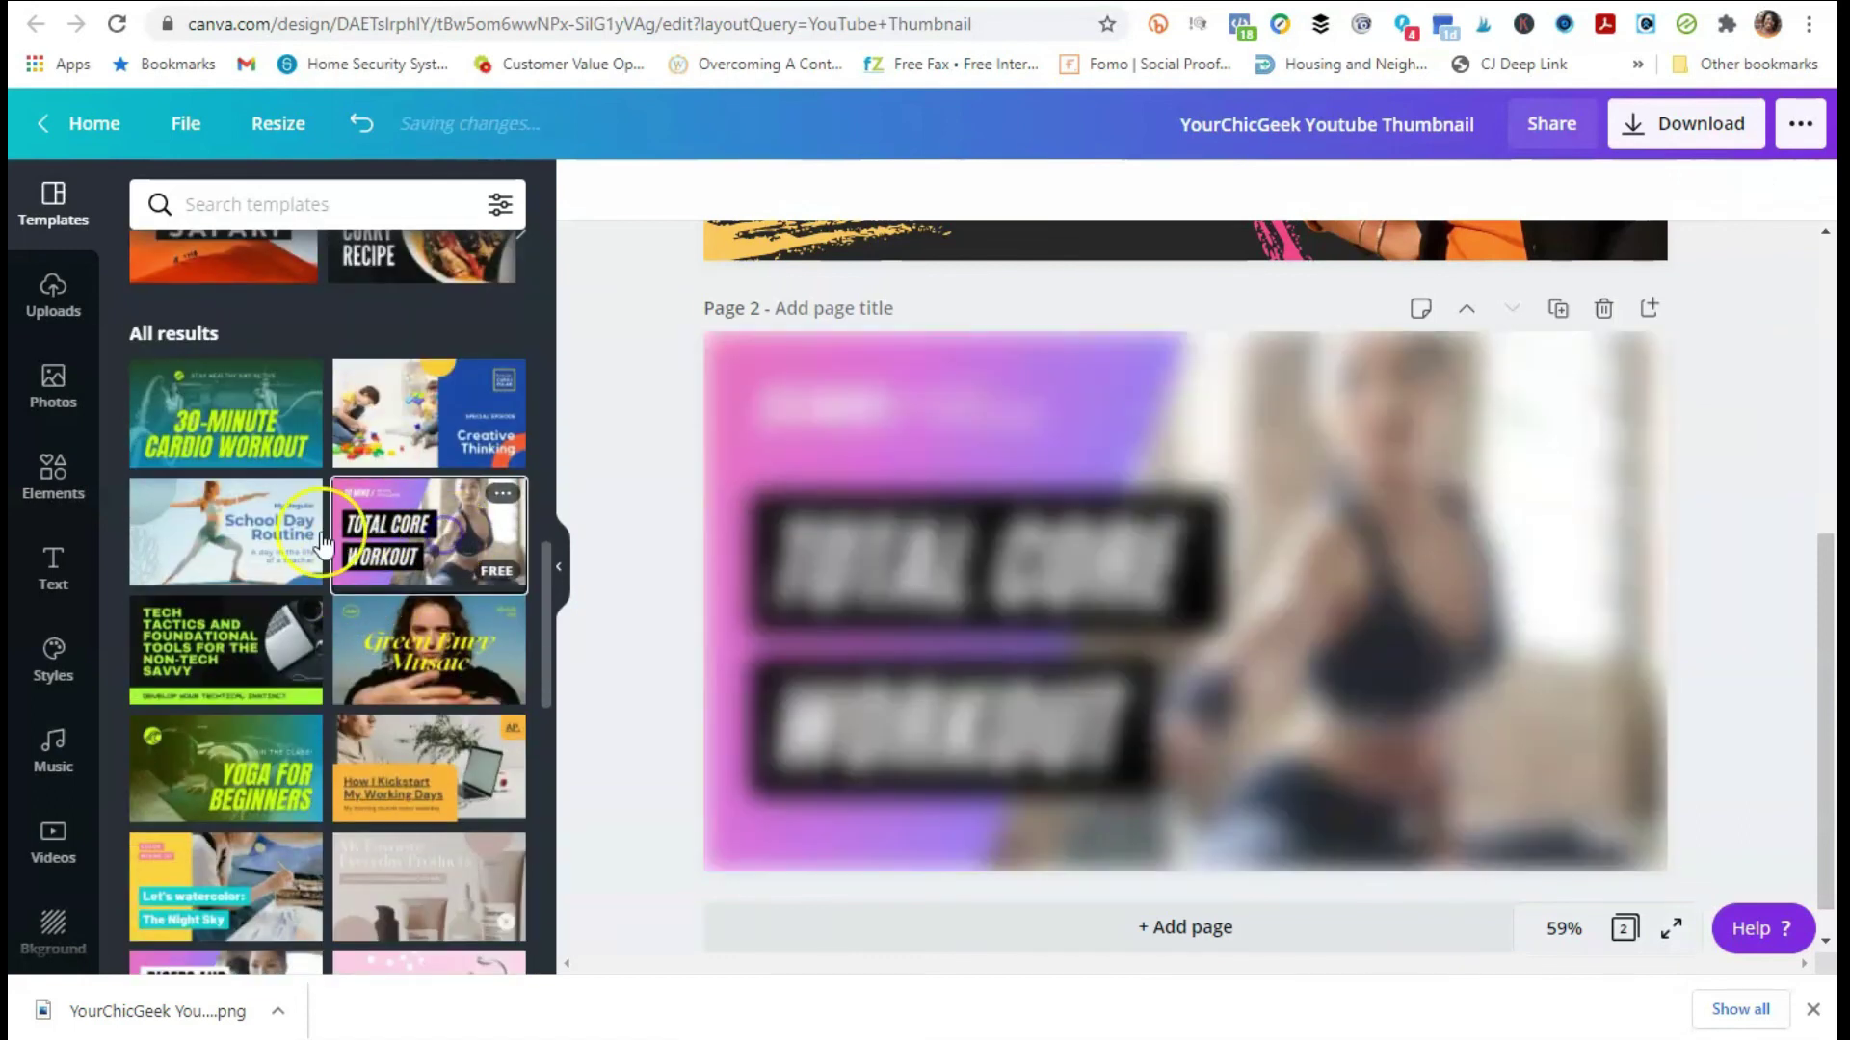
left_click(1533, 694)
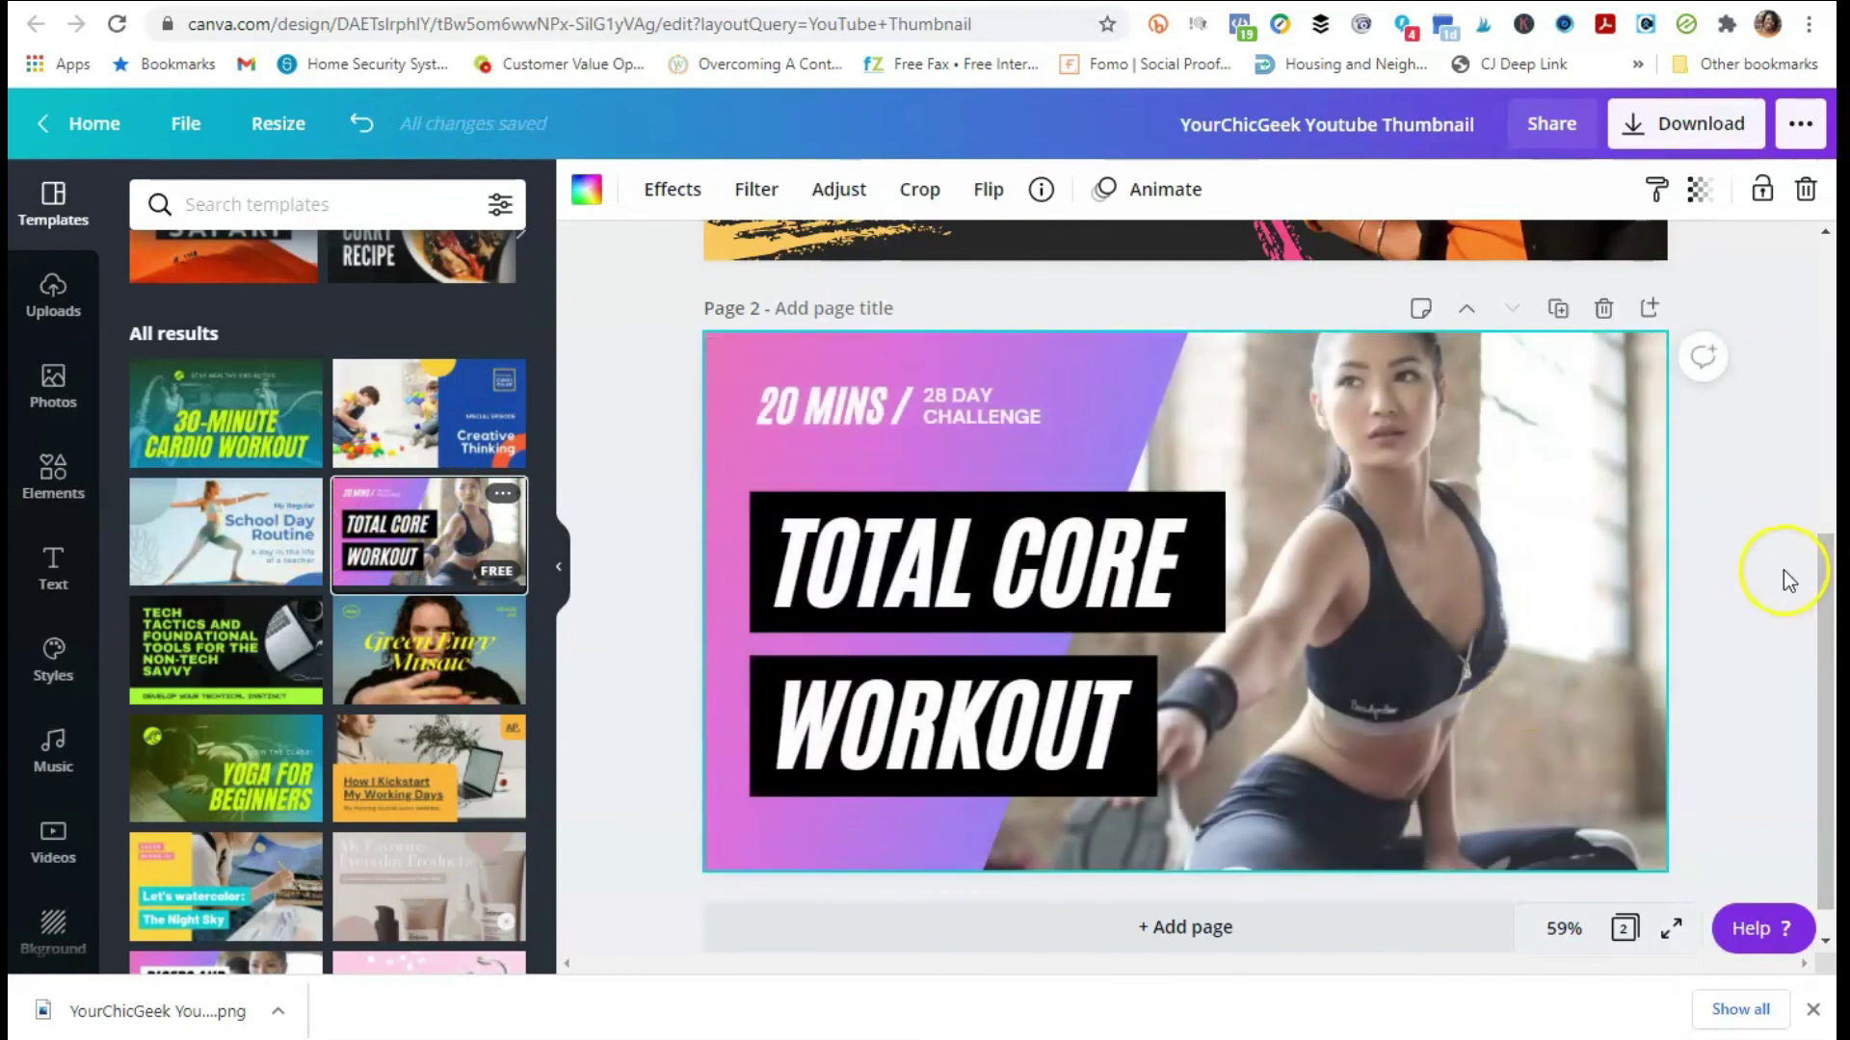
scroll(1759, 529, "down", 1)
Step: Add a third page with the My Skincare Routine template, then a blank fourth page
left_click(1226, 884)
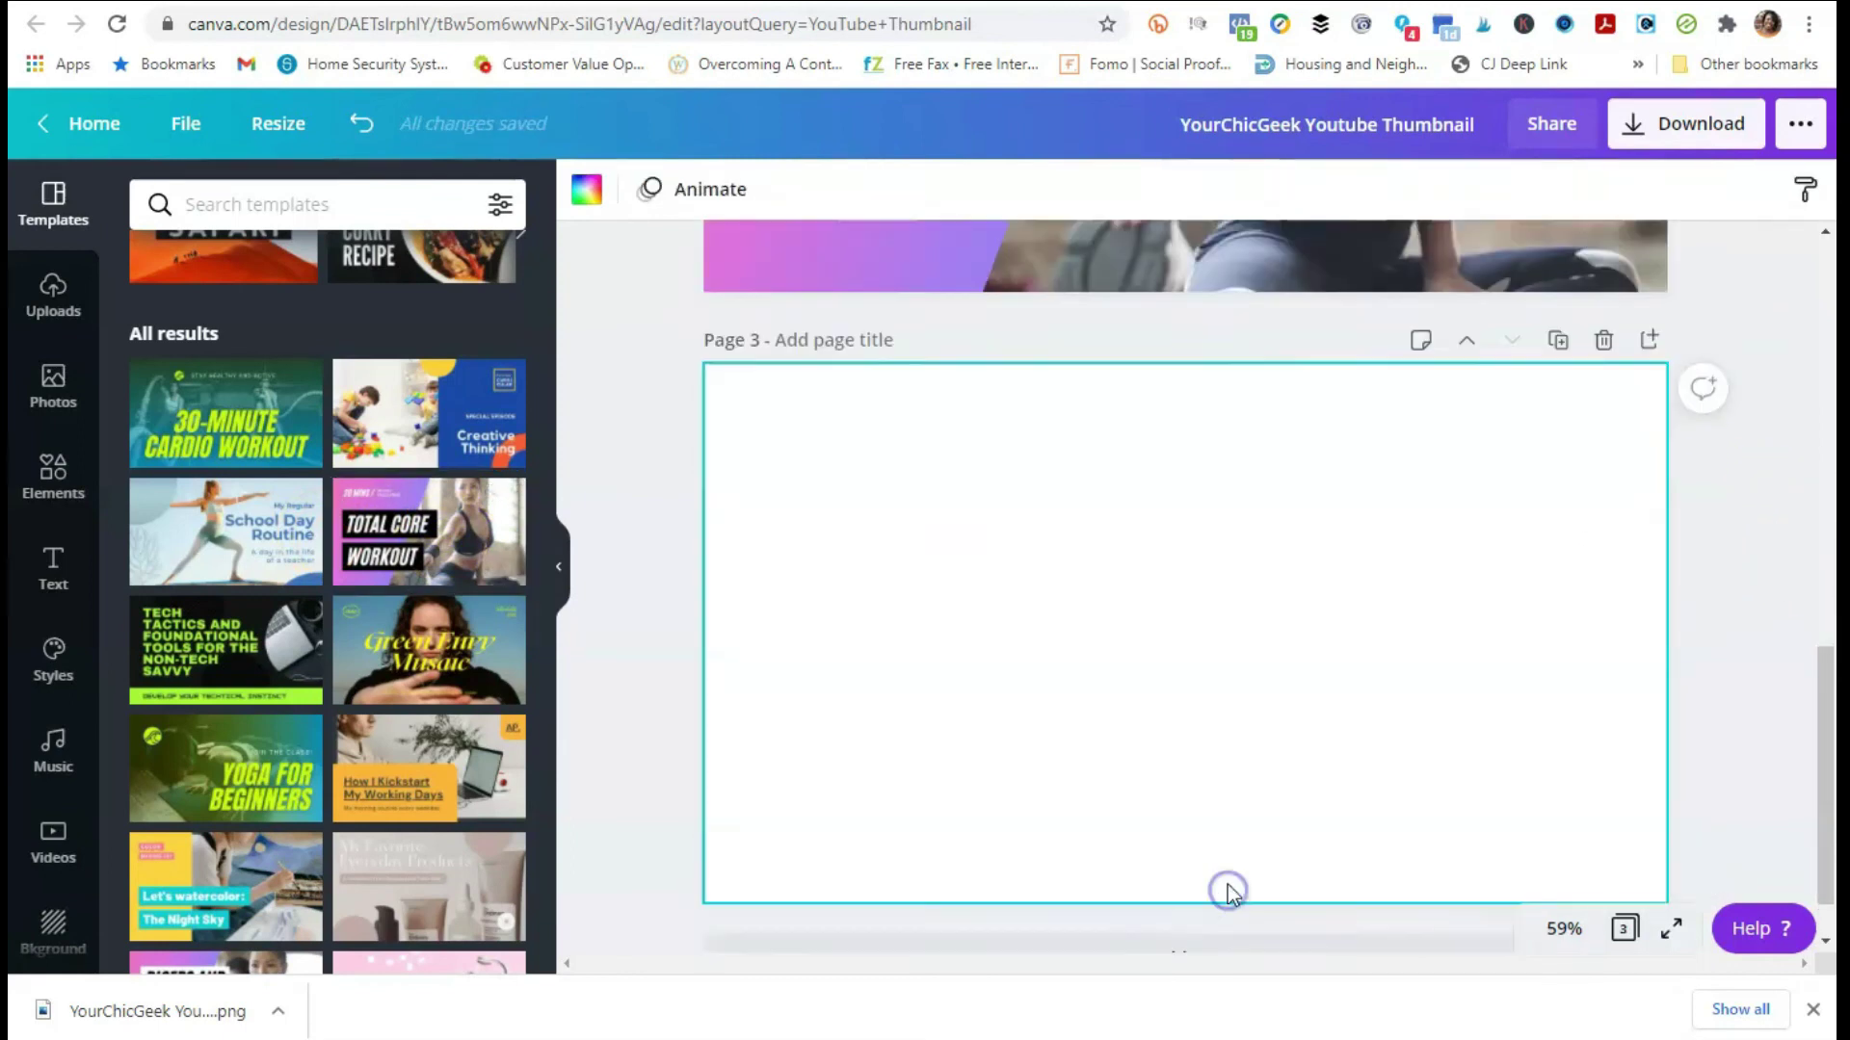
scroll(136, 618, "down", 3)
scroll(326, 635, "down", 5)
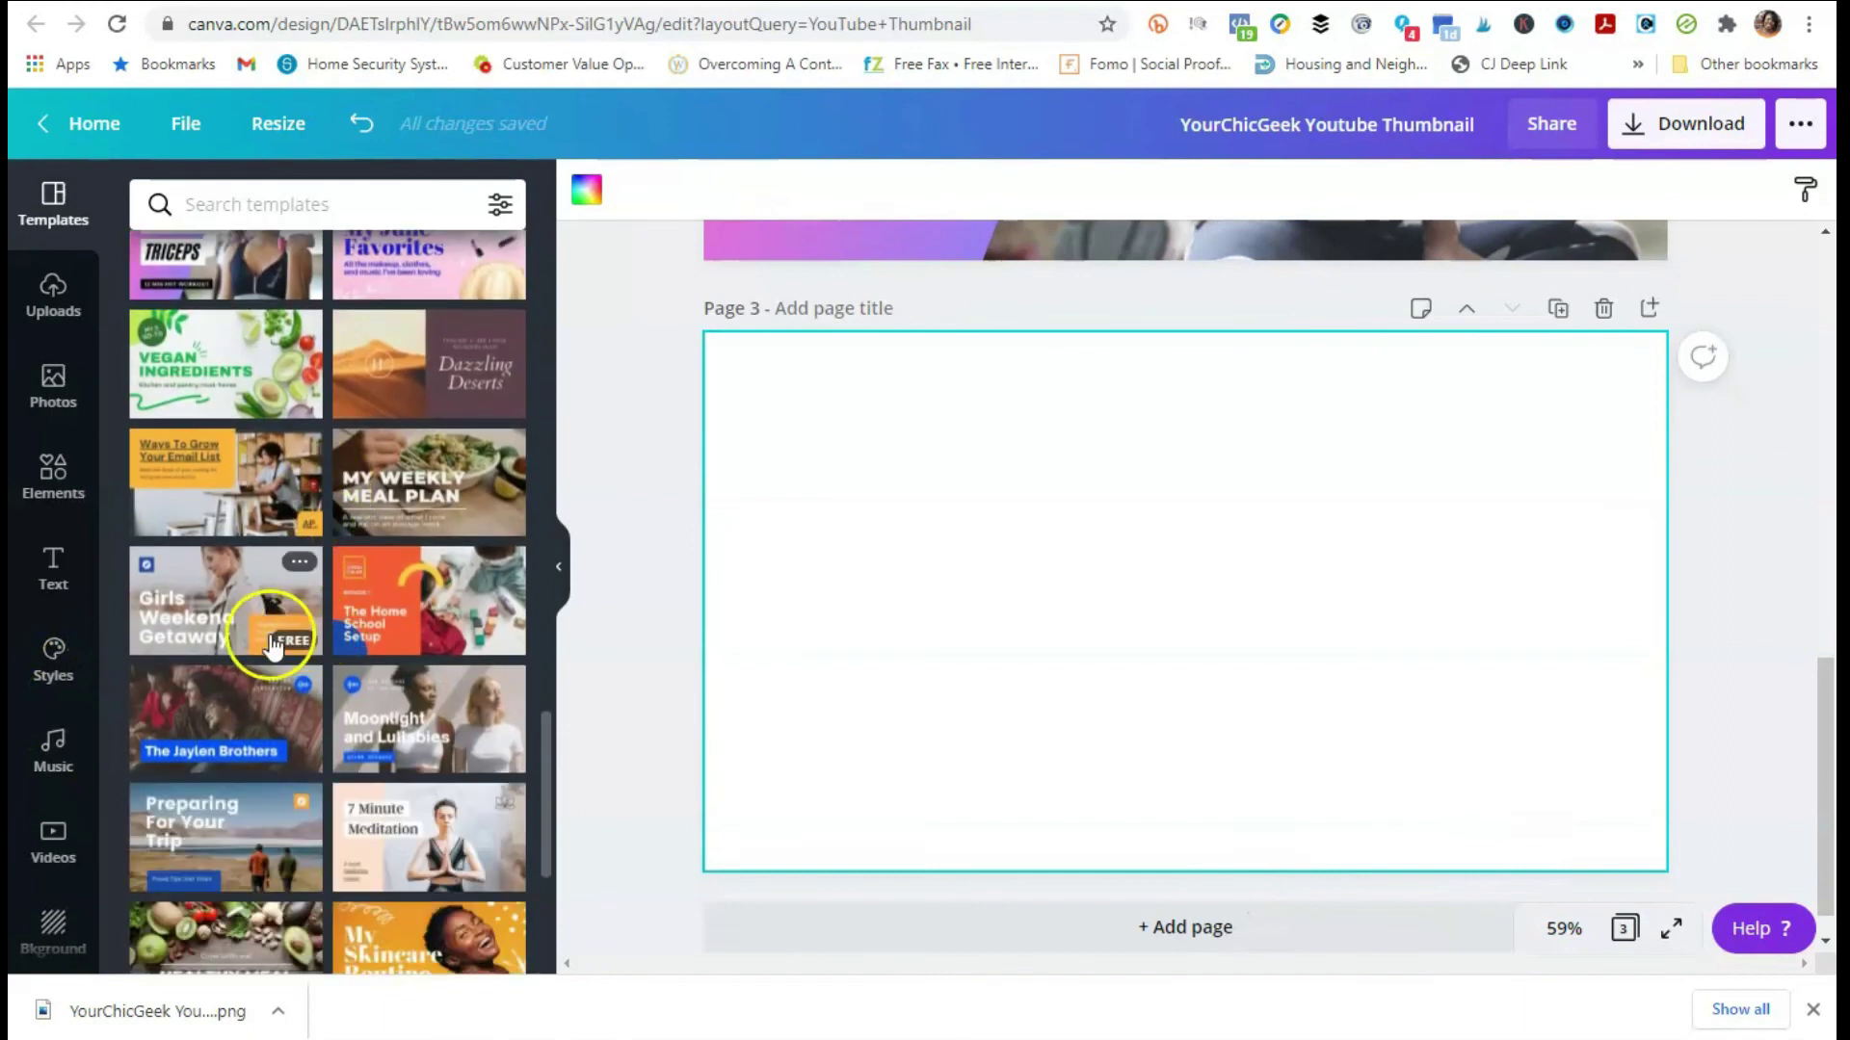
scroll(270, 640, "down", 5)
scroll(270, 640, "up", 4)
scroll(427, 708, "down", 1)
left_click(427, 708)
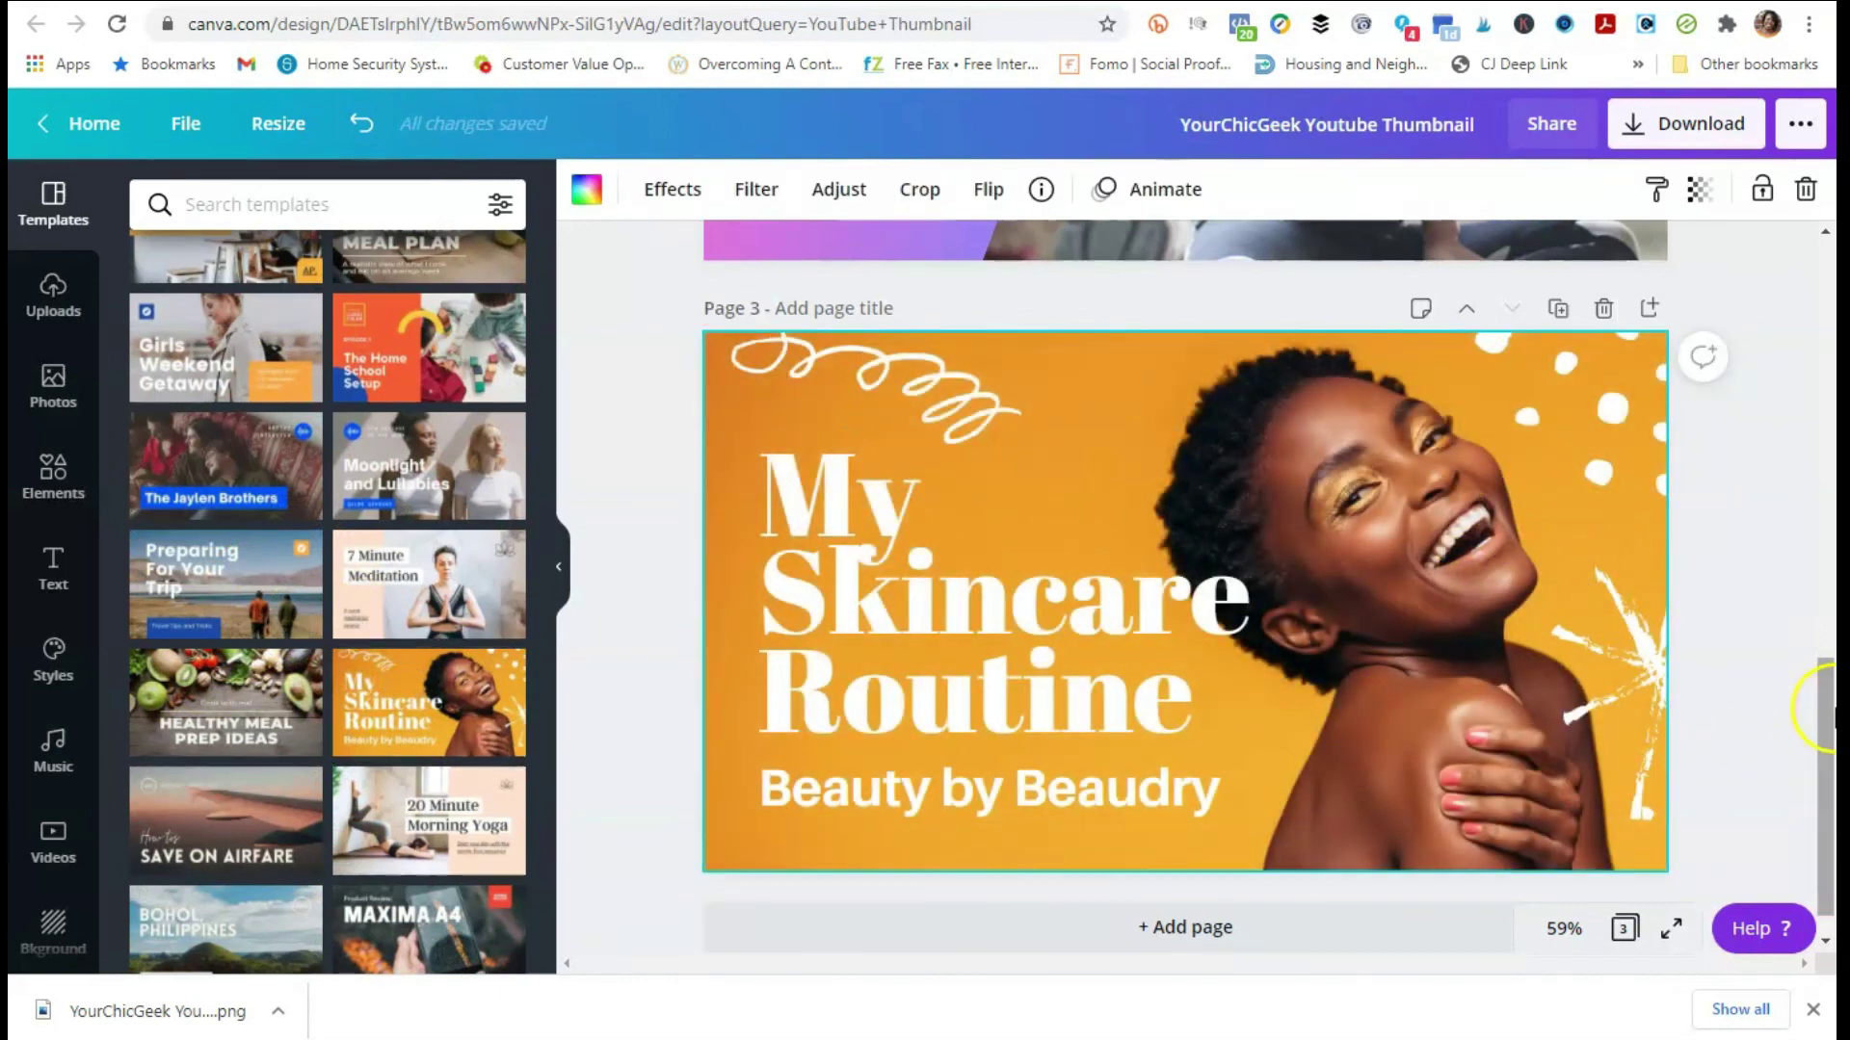
scroll(318, 578, "down", 5)
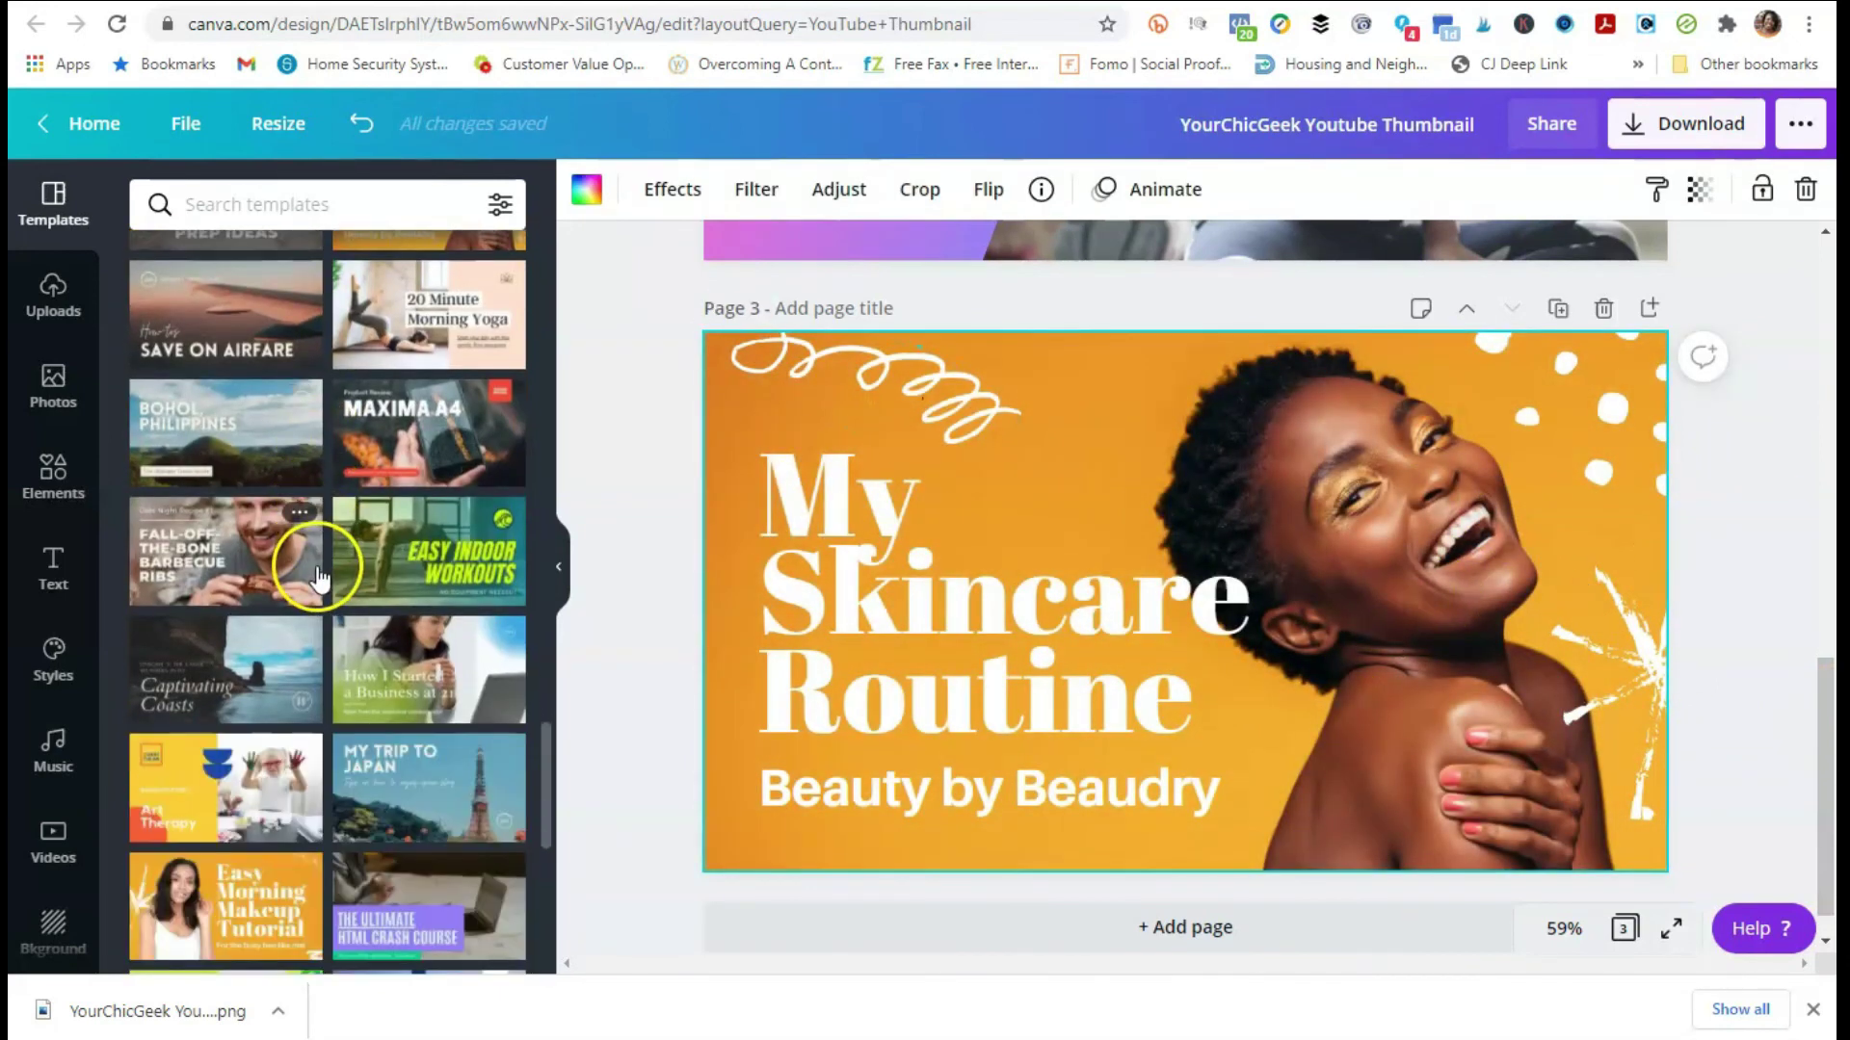
scroll(318, 578, "down", 2)
left_click(1248, 922)
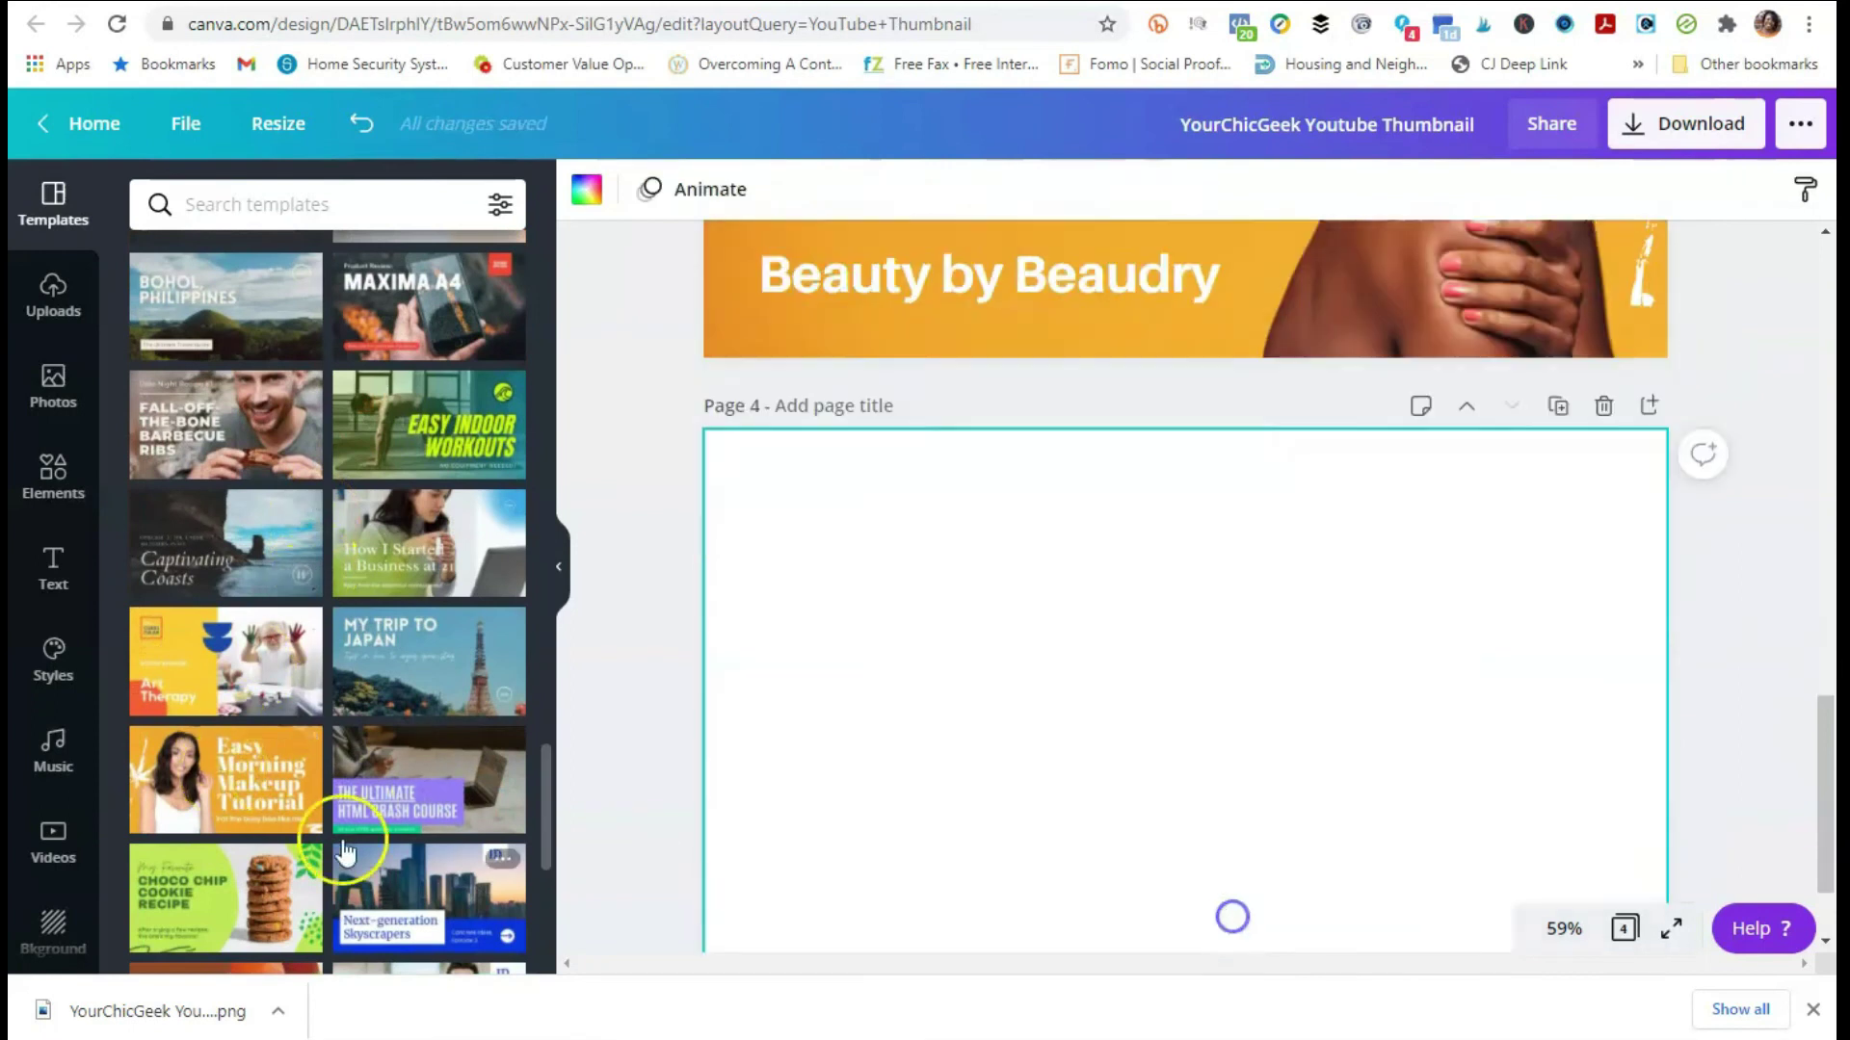
Step: Apply the Easy Morning Makeup Tutorial template to page 4 and delete its model photo
left_click(316, 826)
left_click(944, 532)
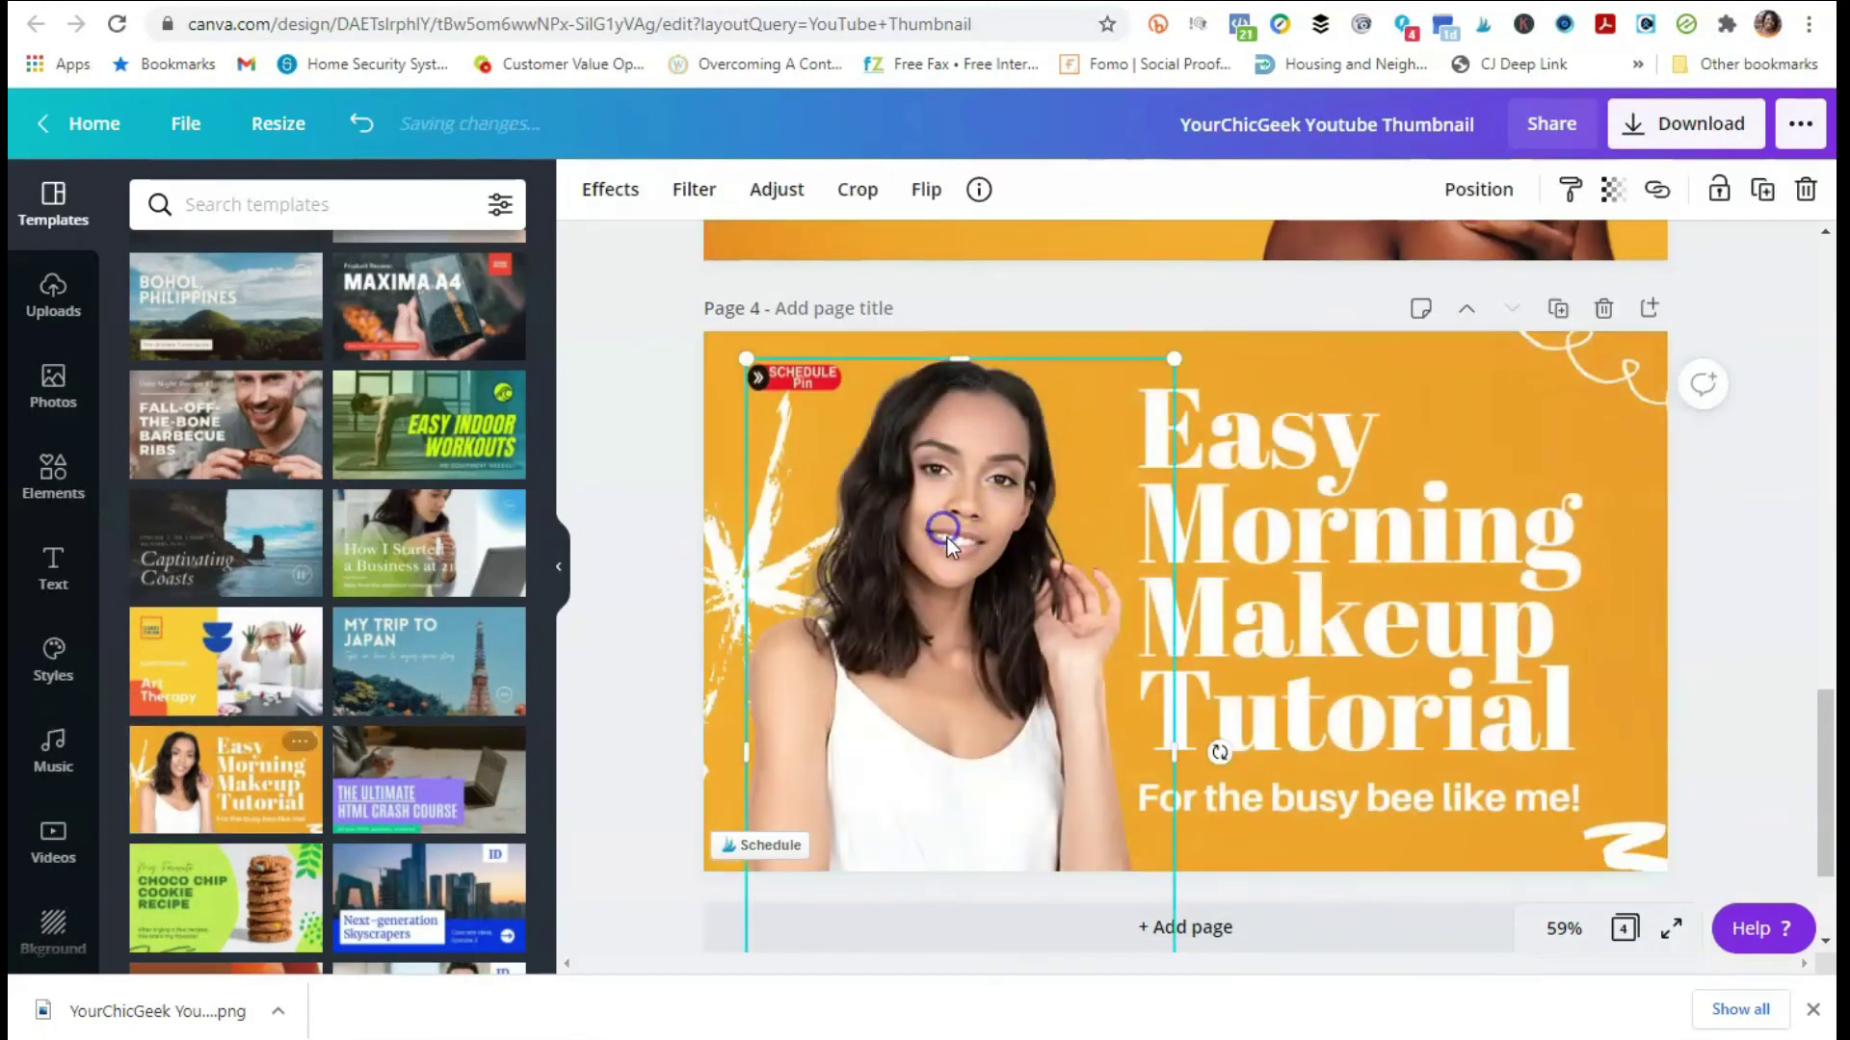
left_click(1807, 192)
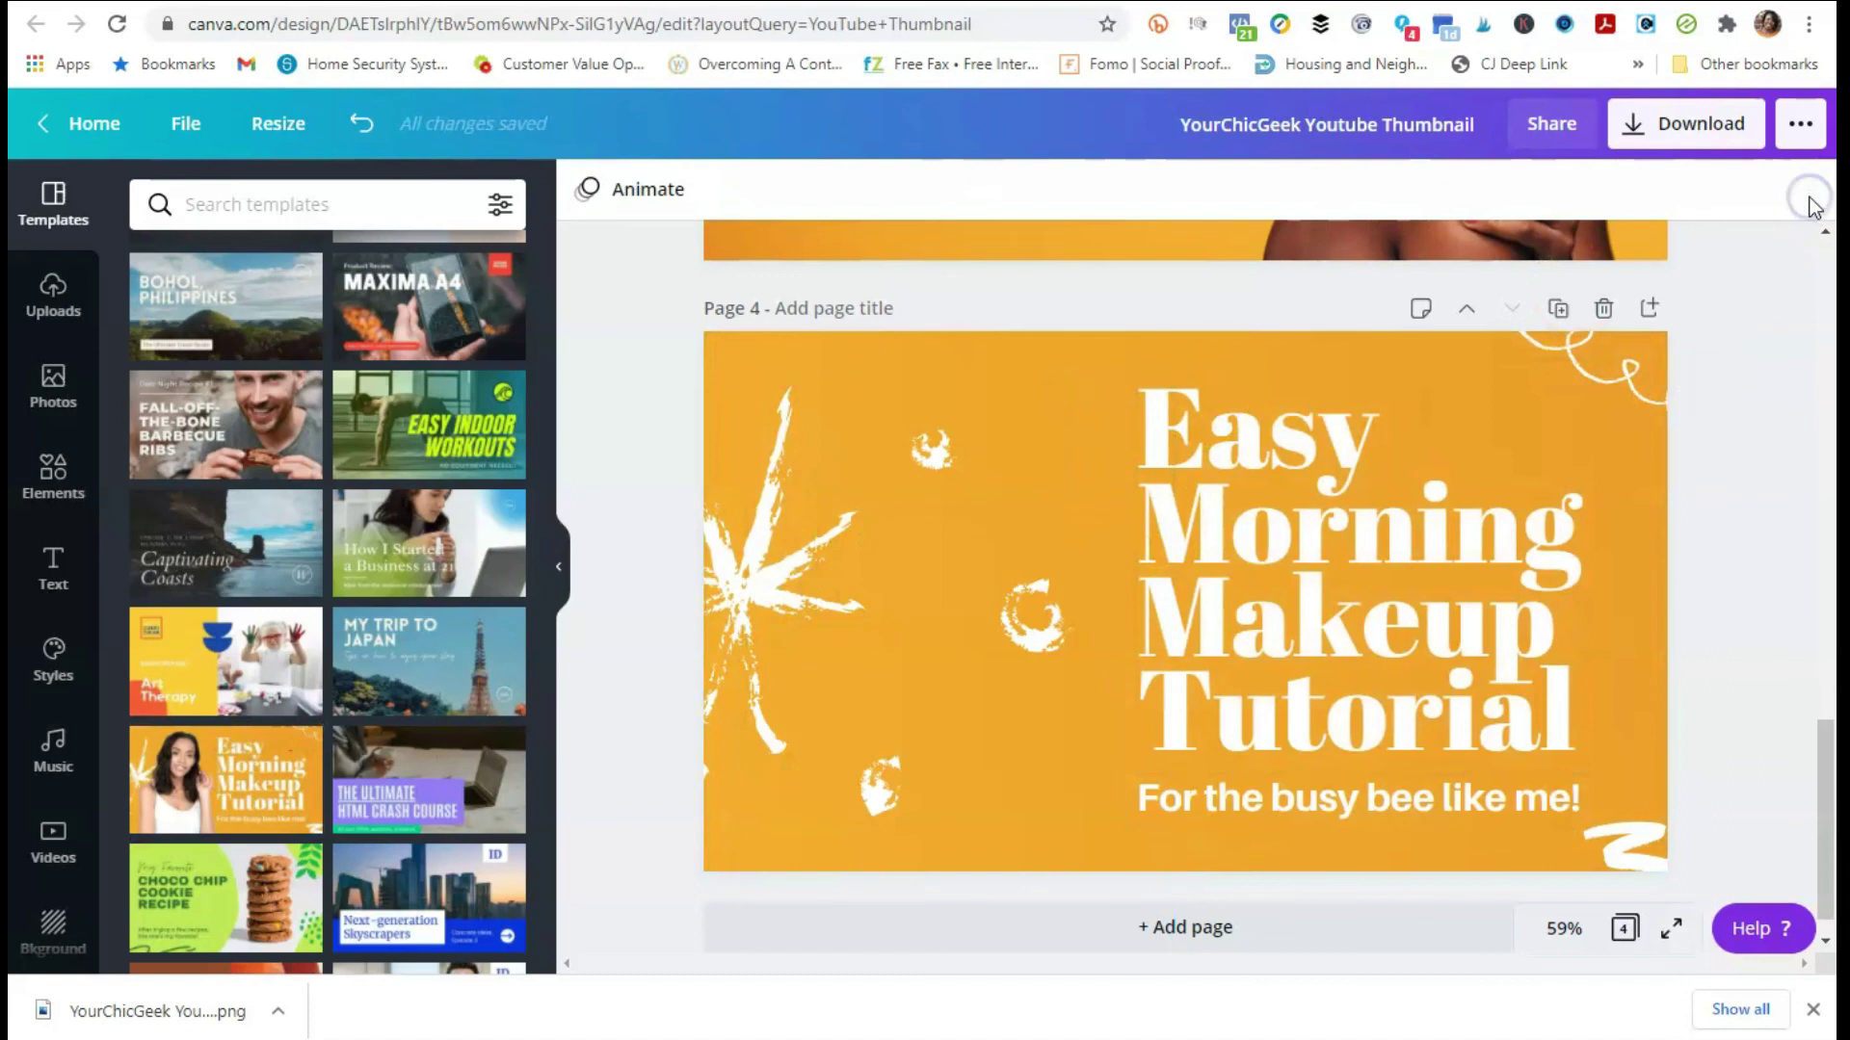
Step: Place the creator's black-jacket photo from Uploads, enlarged, on the left of page 4
left_click(56, 333)
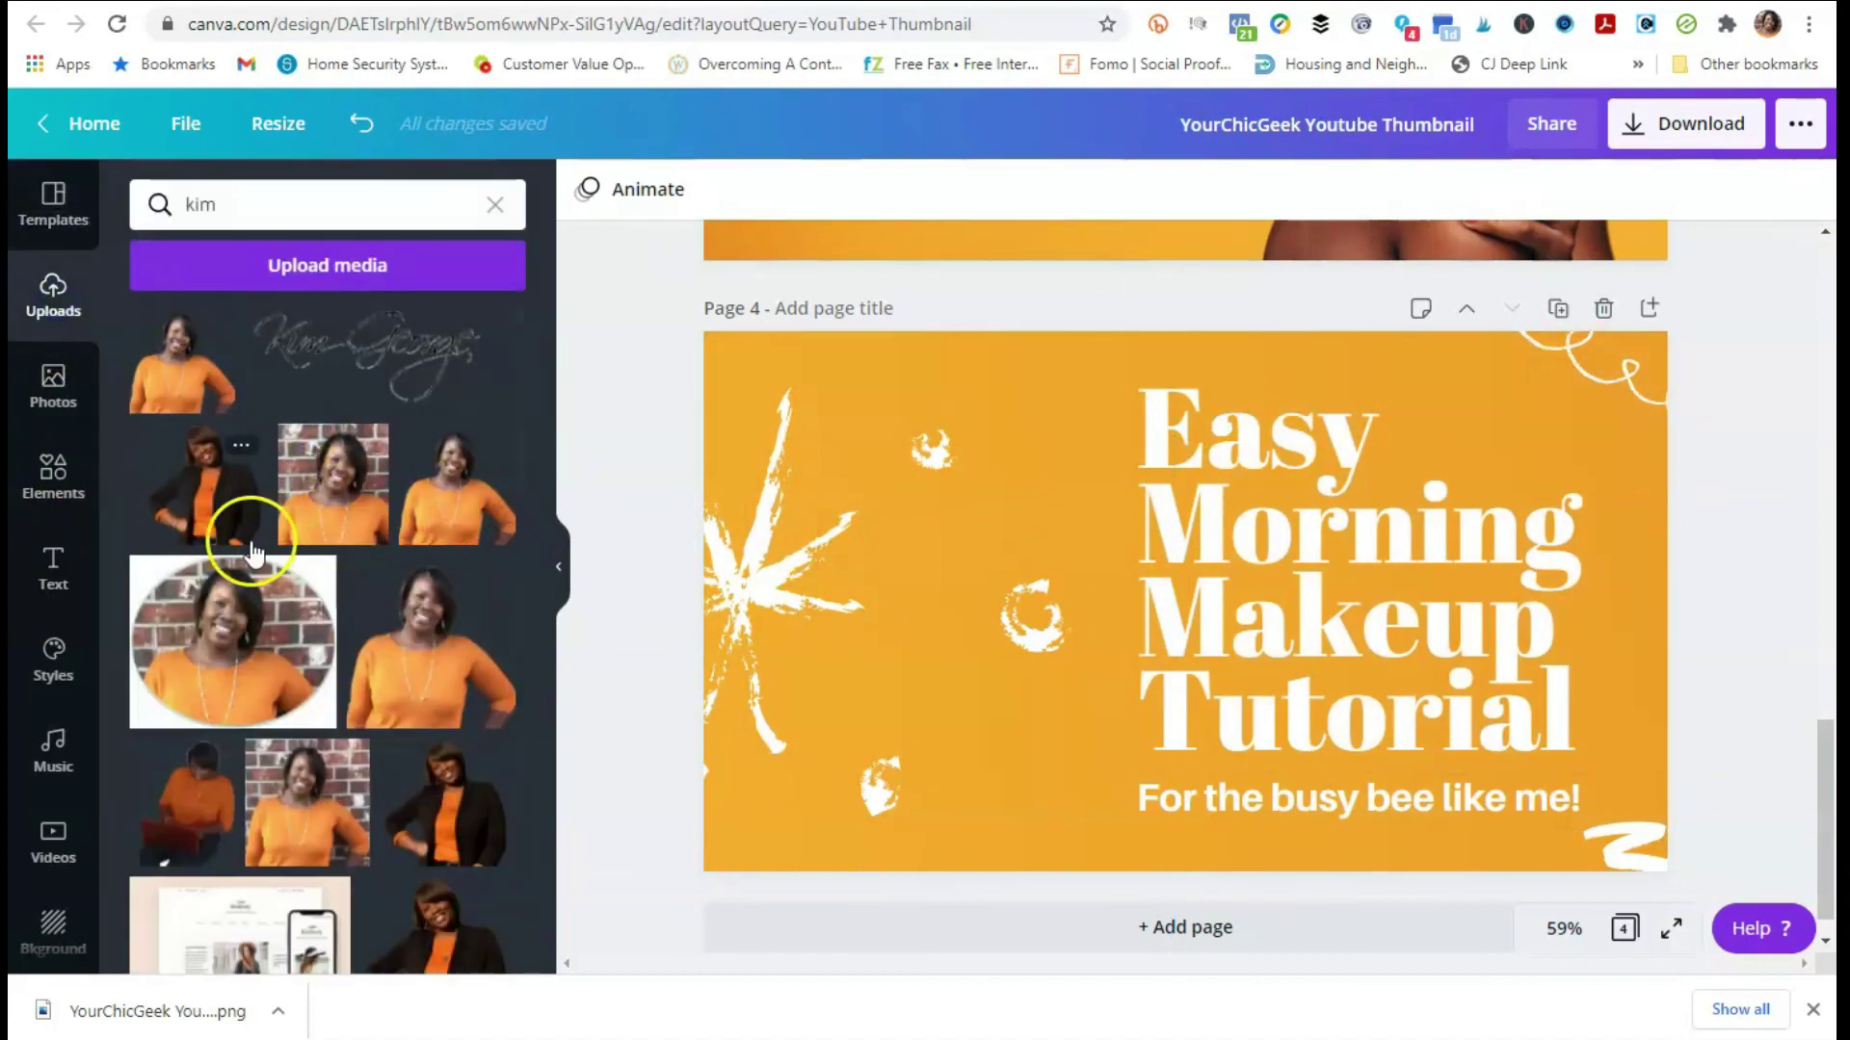
left_click(206, 504)
left_click_drag(1201, 536, 1002, 535)
left_click_drag(1137, 400, 1217, 296)
left_click(1767, 575)
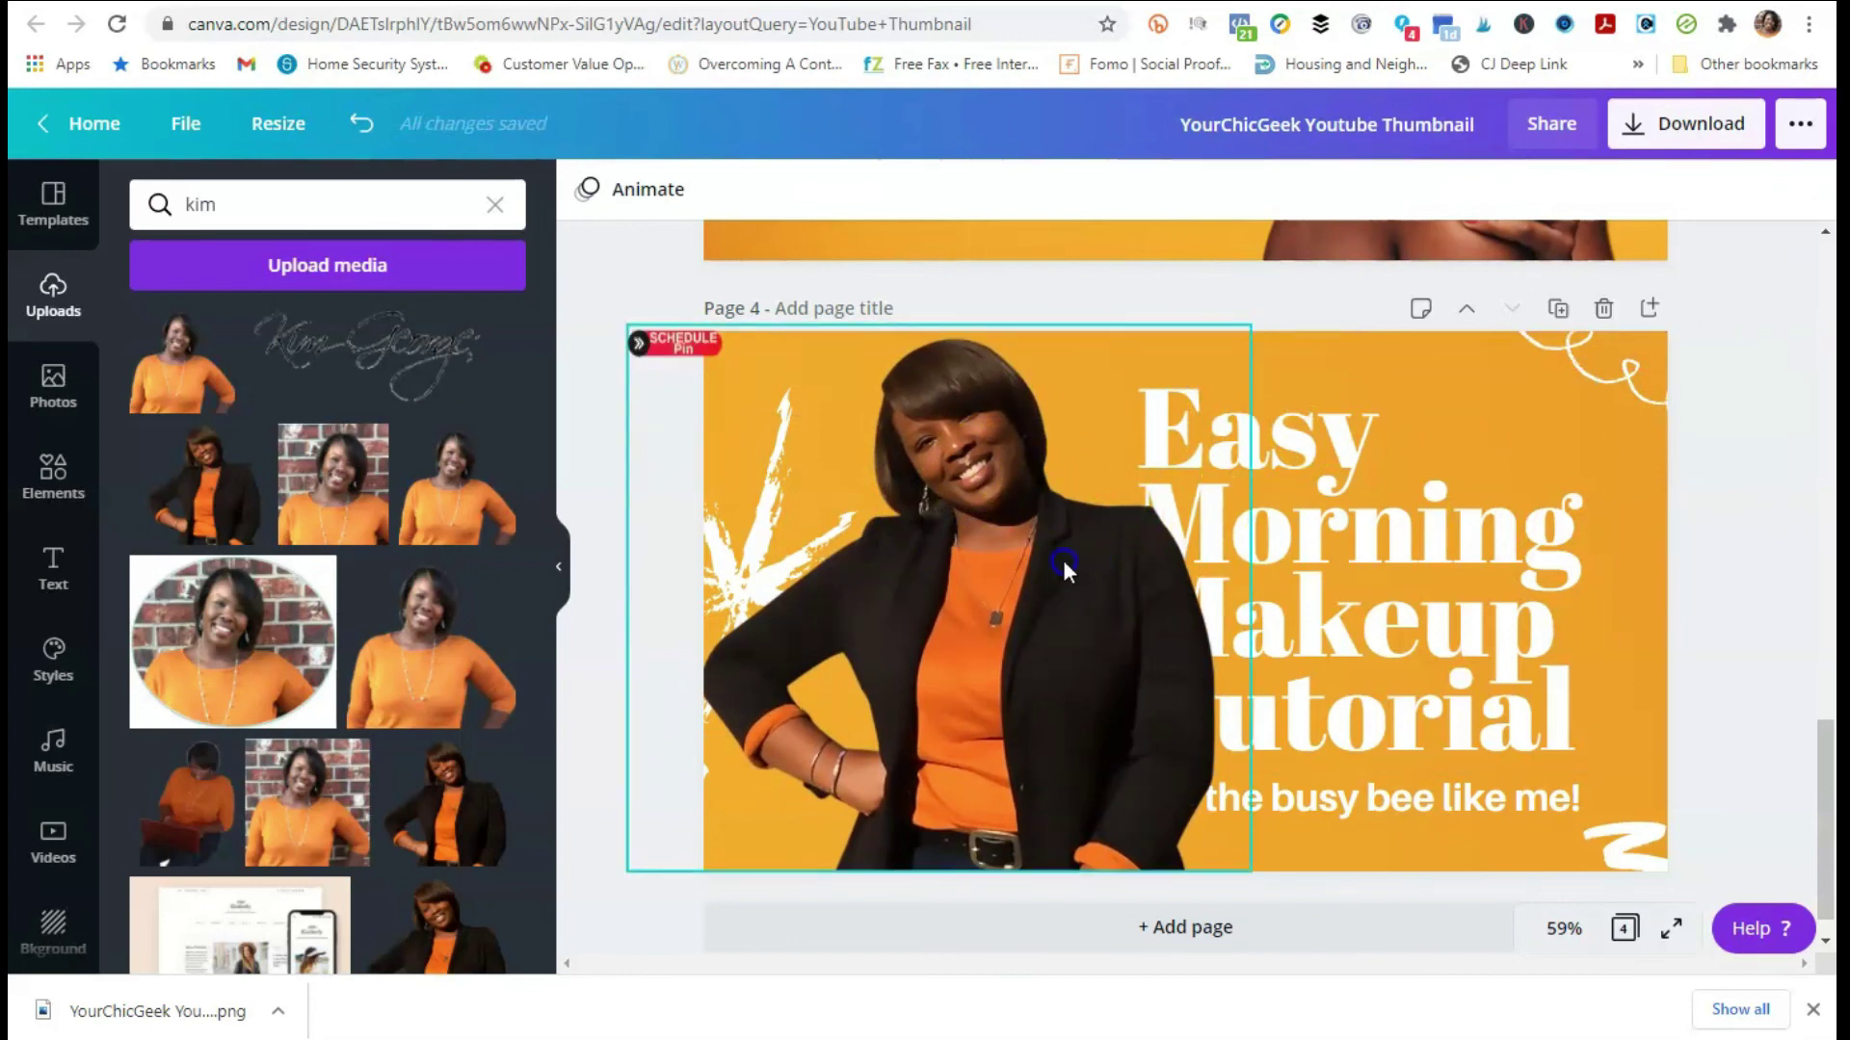
left_click_drag(1064, 568, 1025, 567)
left_click(1777, 568)
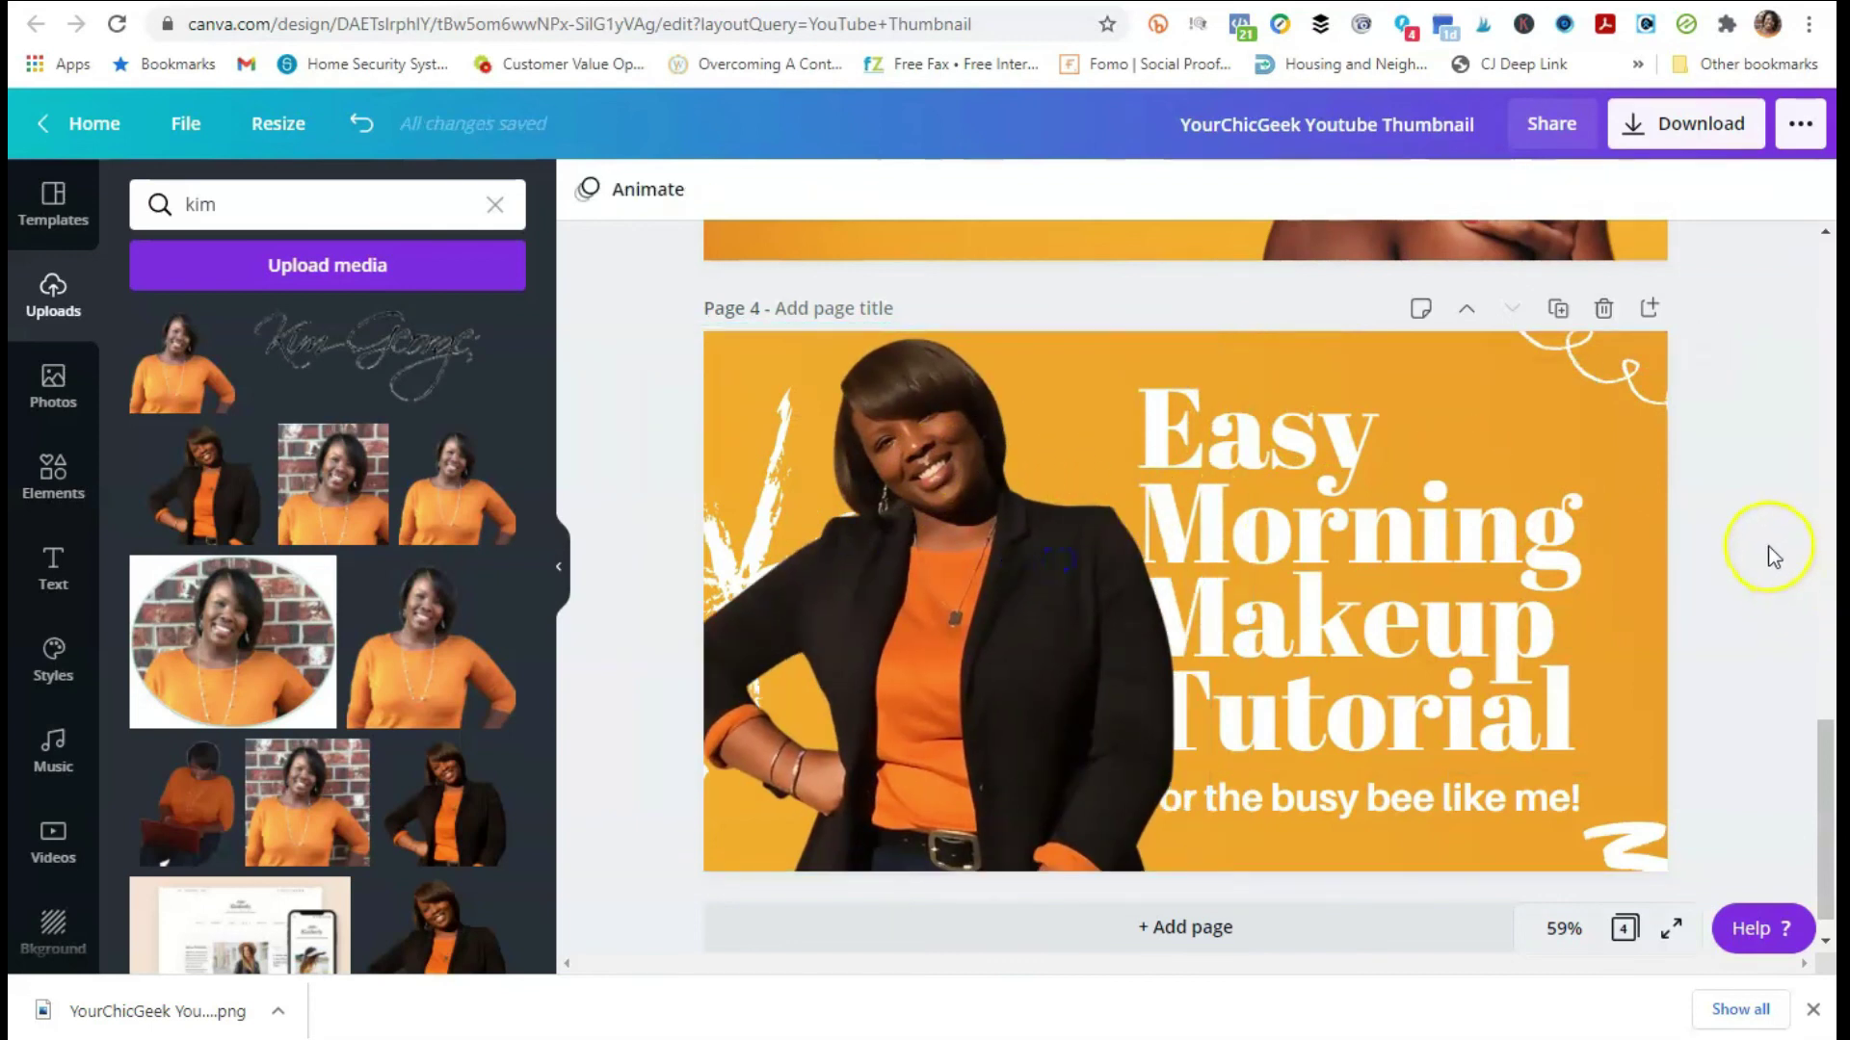
scroll(1766, 544, "up", 2)
scroll(1757, 529, "up", 5)
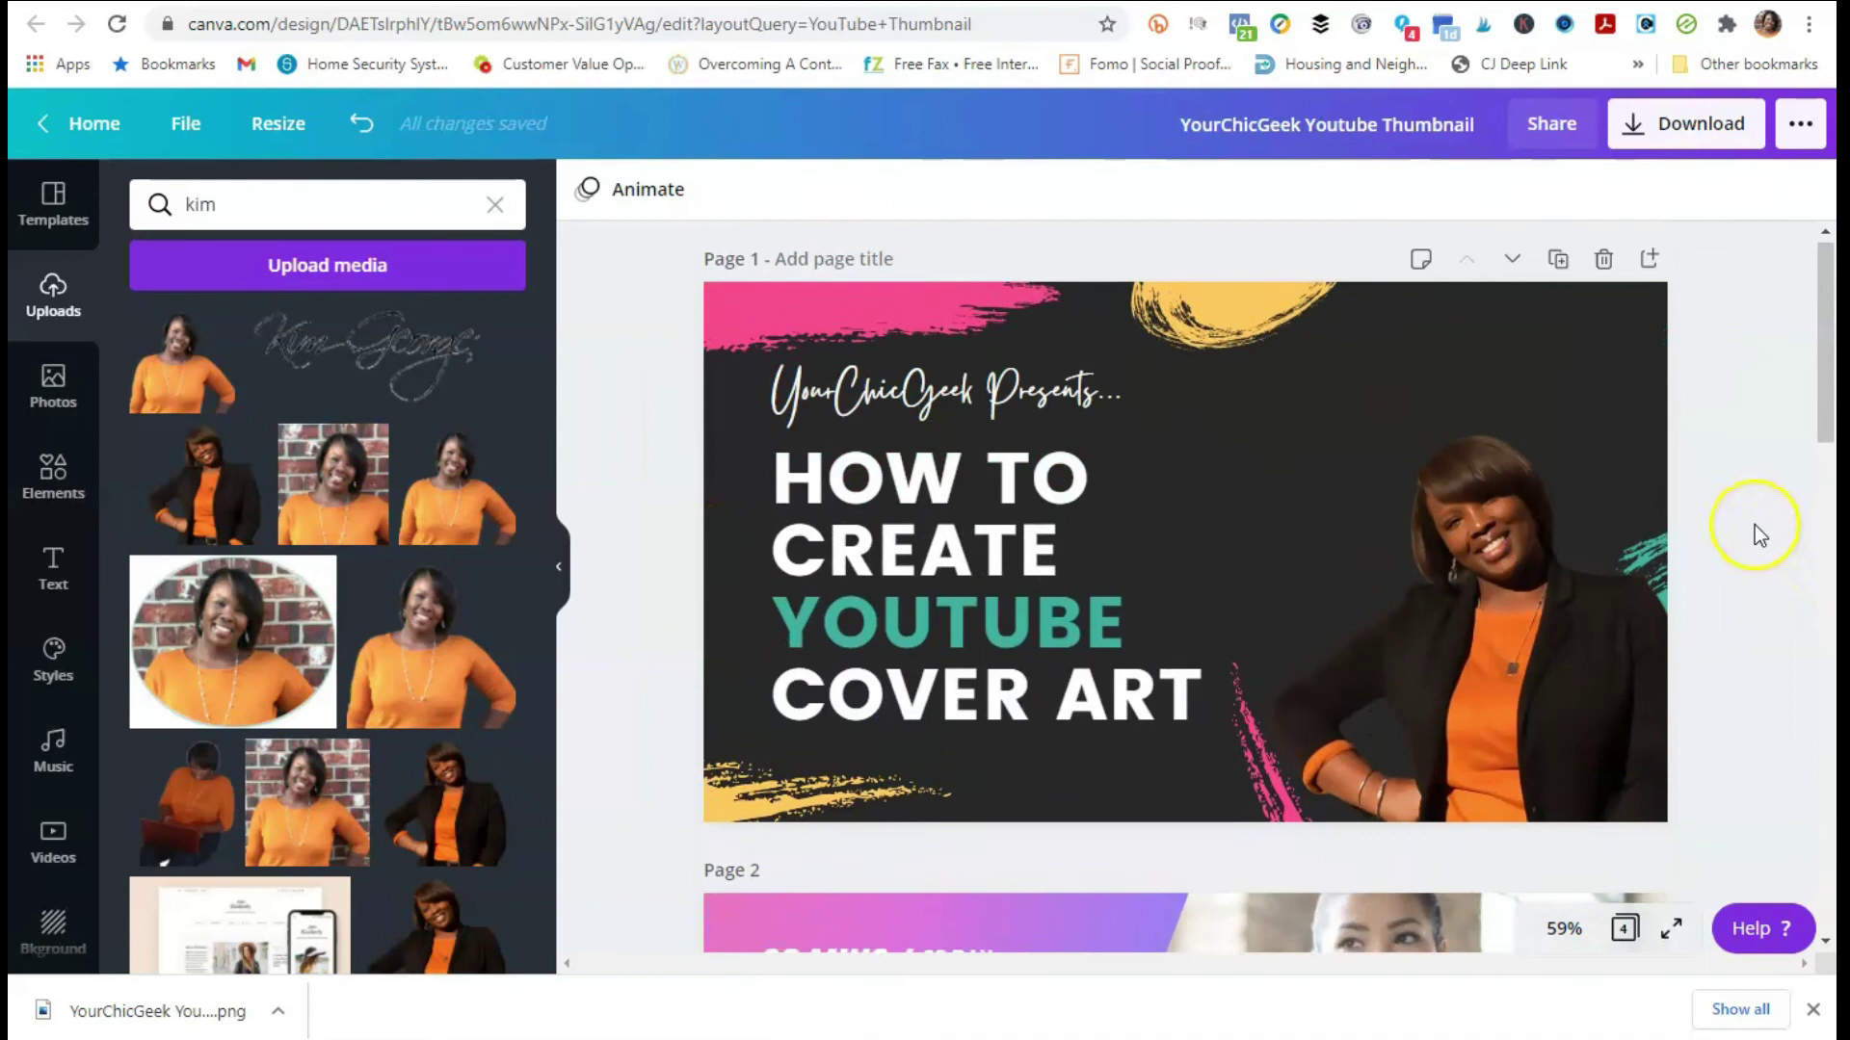